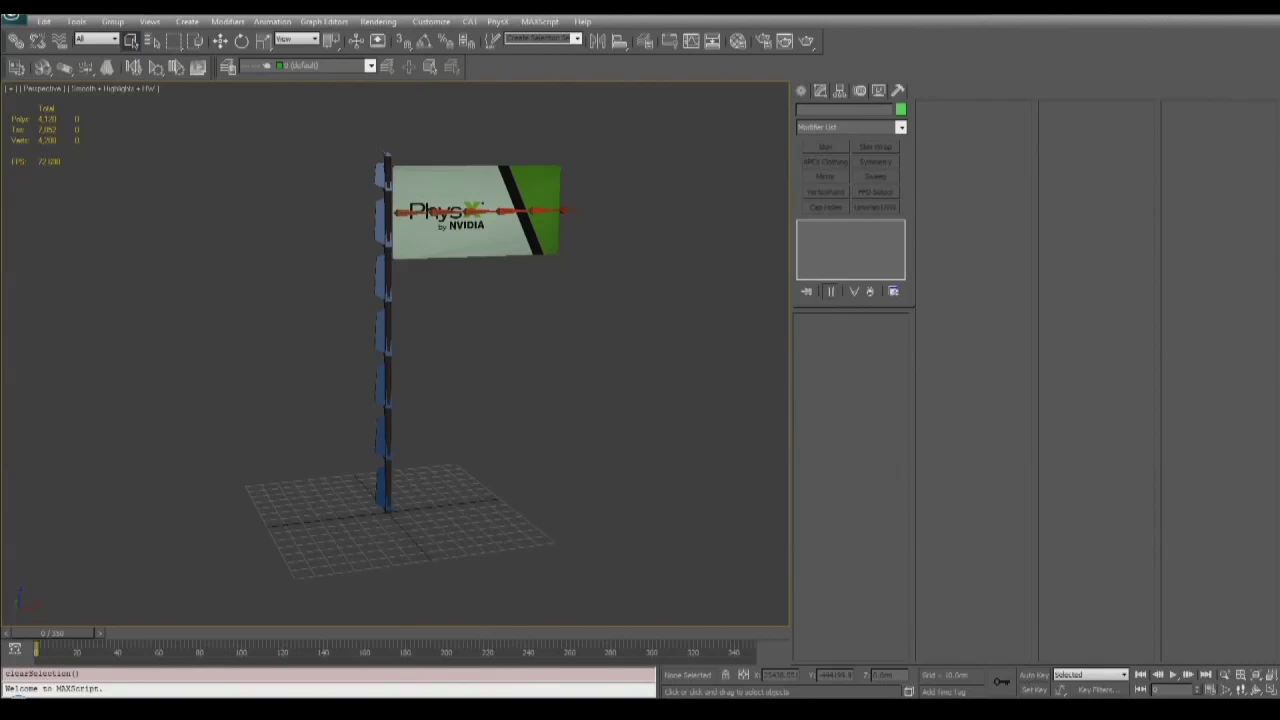
pyautogui.click(22, 16)
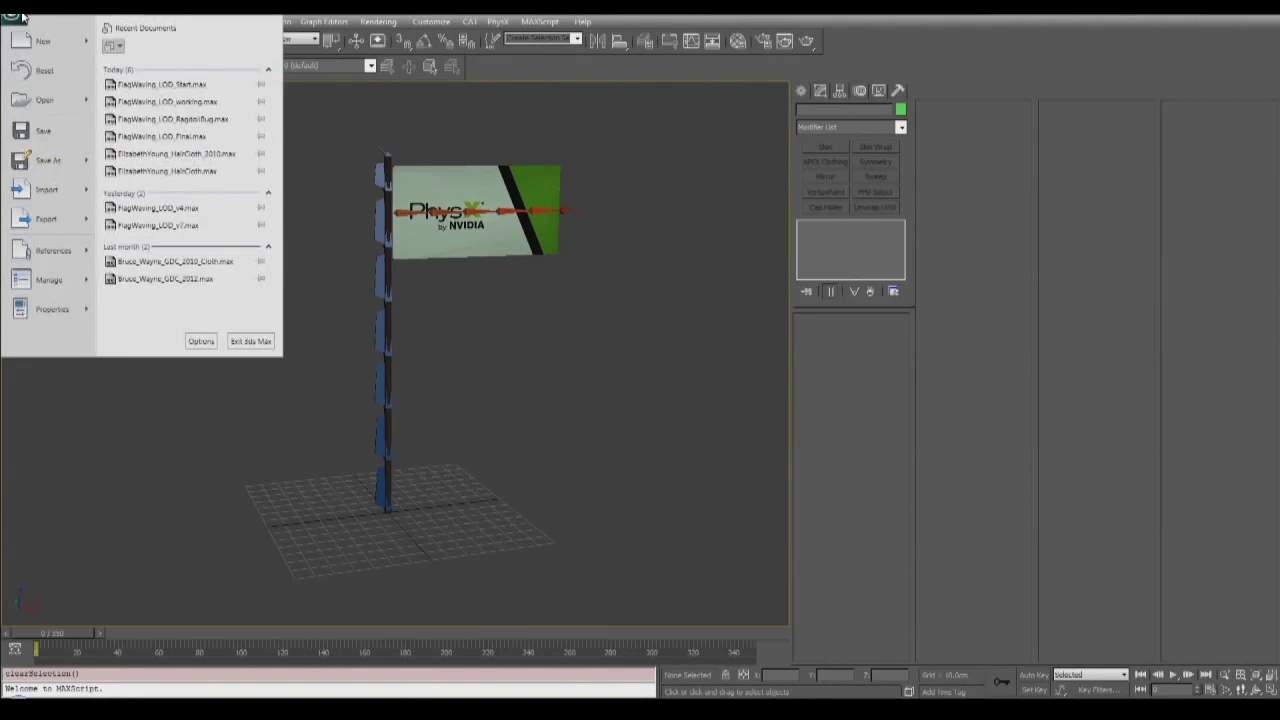
pyautogui.click(22, 16)
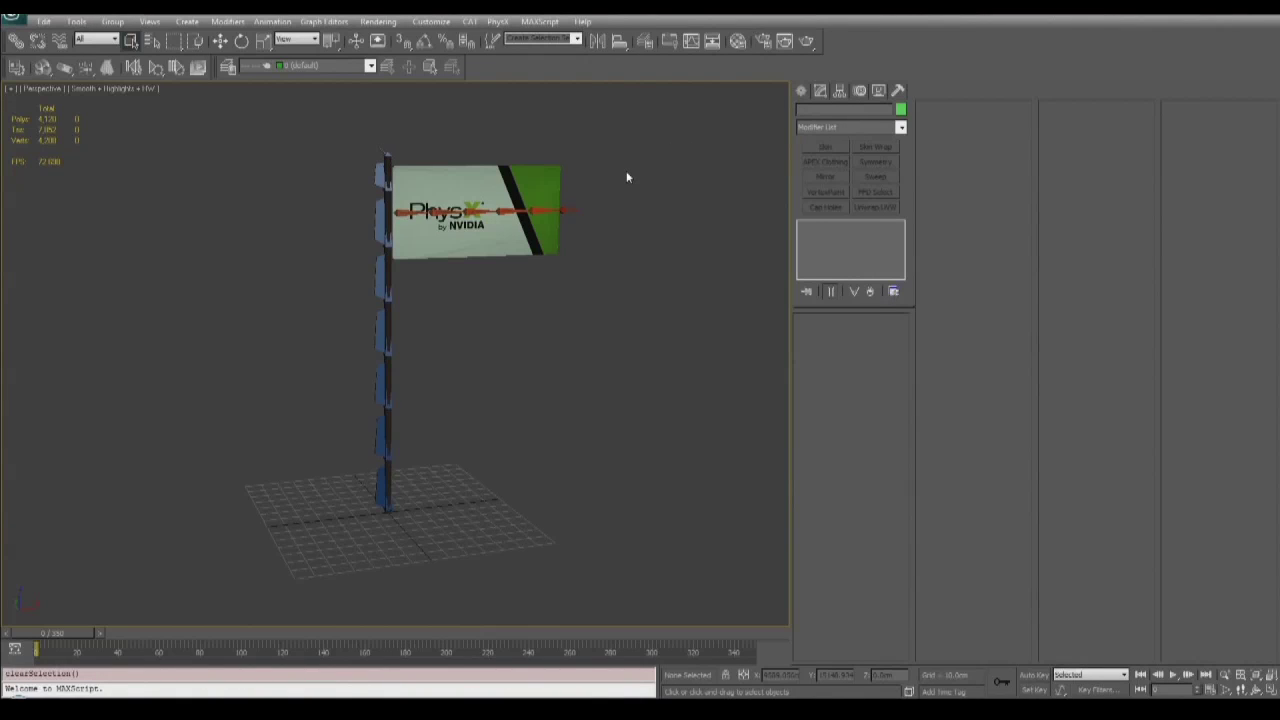
# - Select the Flag_LOD_1 mesh and turn on edged faces in the viewport to show its wireframe density
pyautogui.click(512, 187)
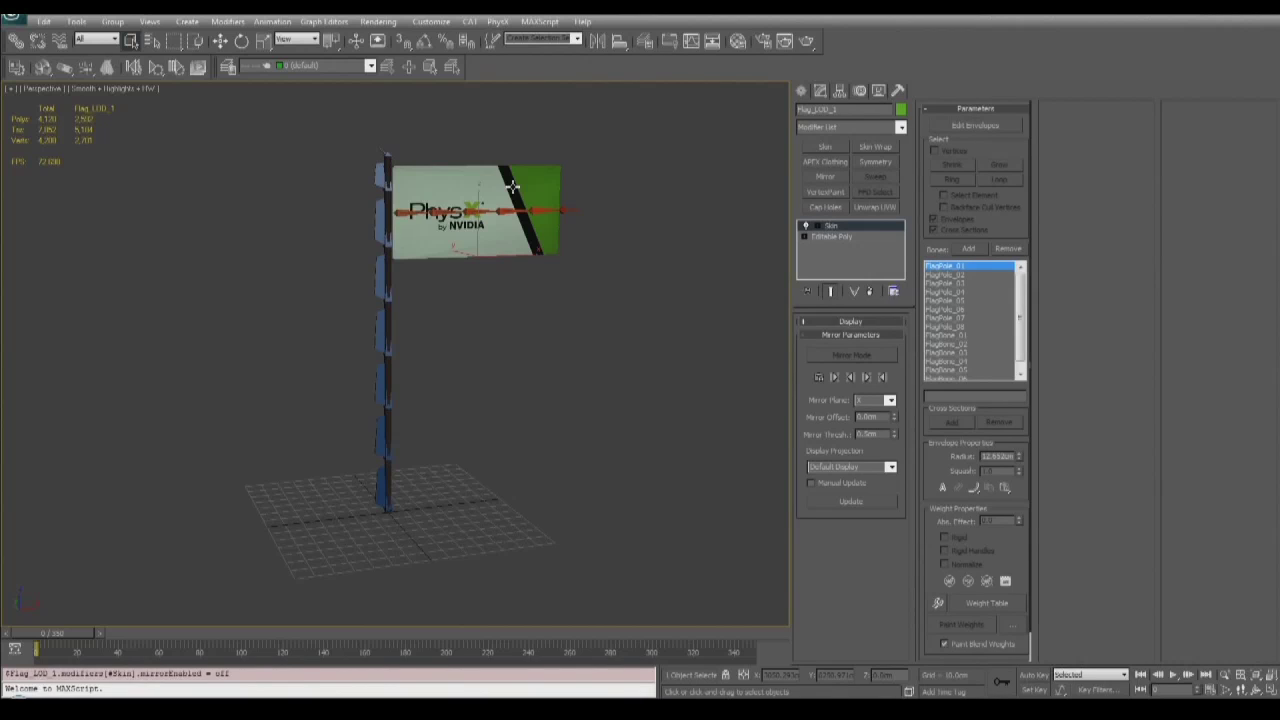
pyautogui.press('F4')
pyautogui.press('F4')
pyautogui.moveTo(512, 187); pyautogui.dragTo(427, 328, button='middle')
pyautogui.scroll(4, 486, 249)
pyautogui.scroll(1, 435, 320)
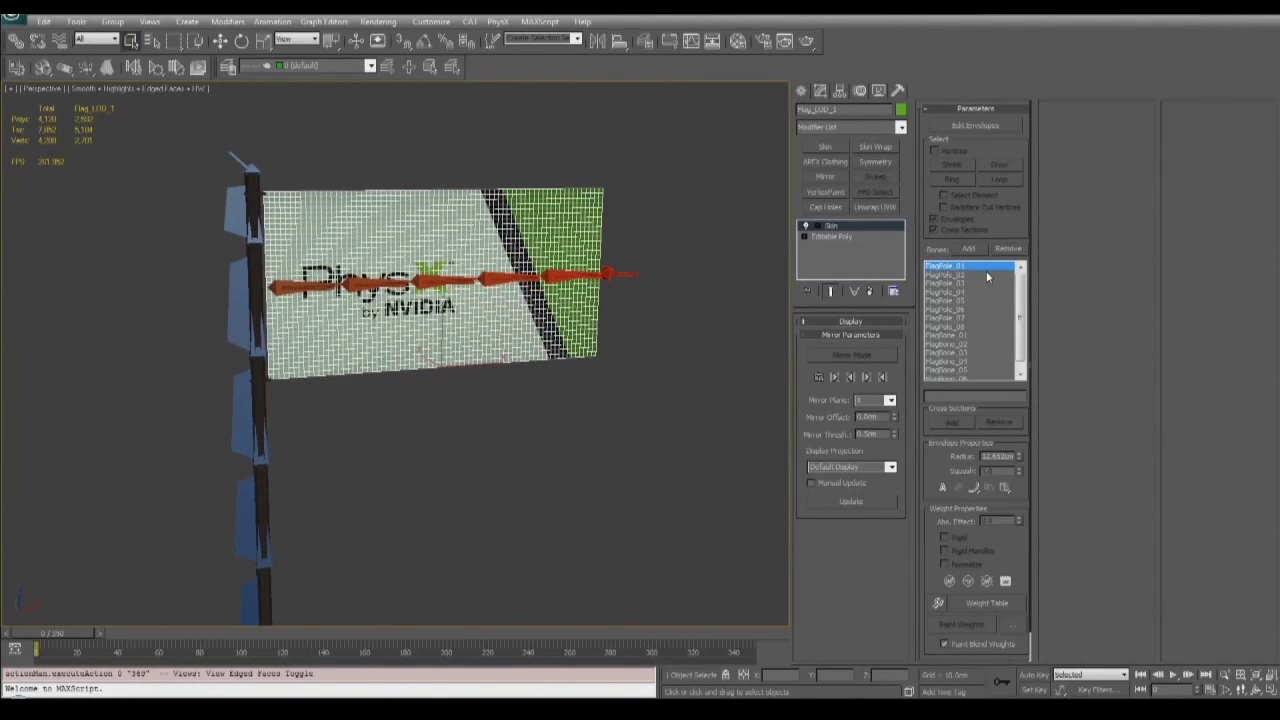
# - Review the bones in Flag_LOD_1's Skin modifier, from the FlagPole bones through FlagBone_06
pyautogui.click(966, 328)
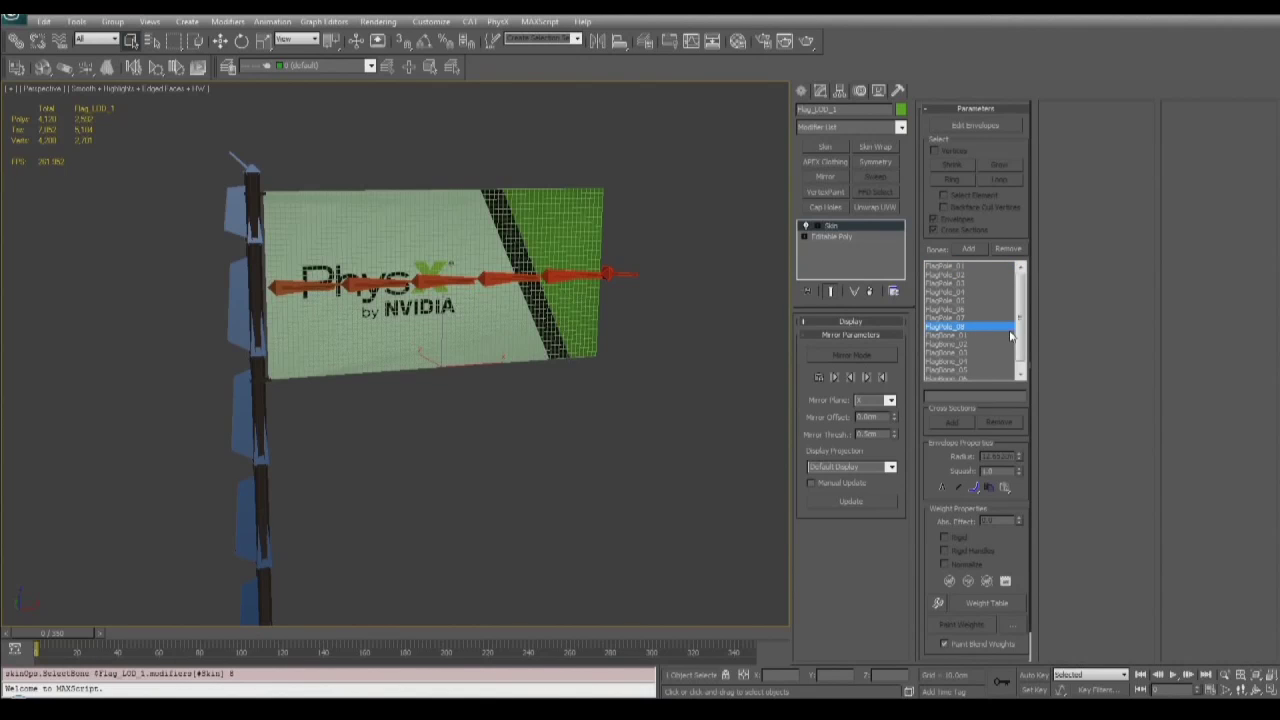
pyautogui.click(1020, 375)
pyautogui.click(937, 369)
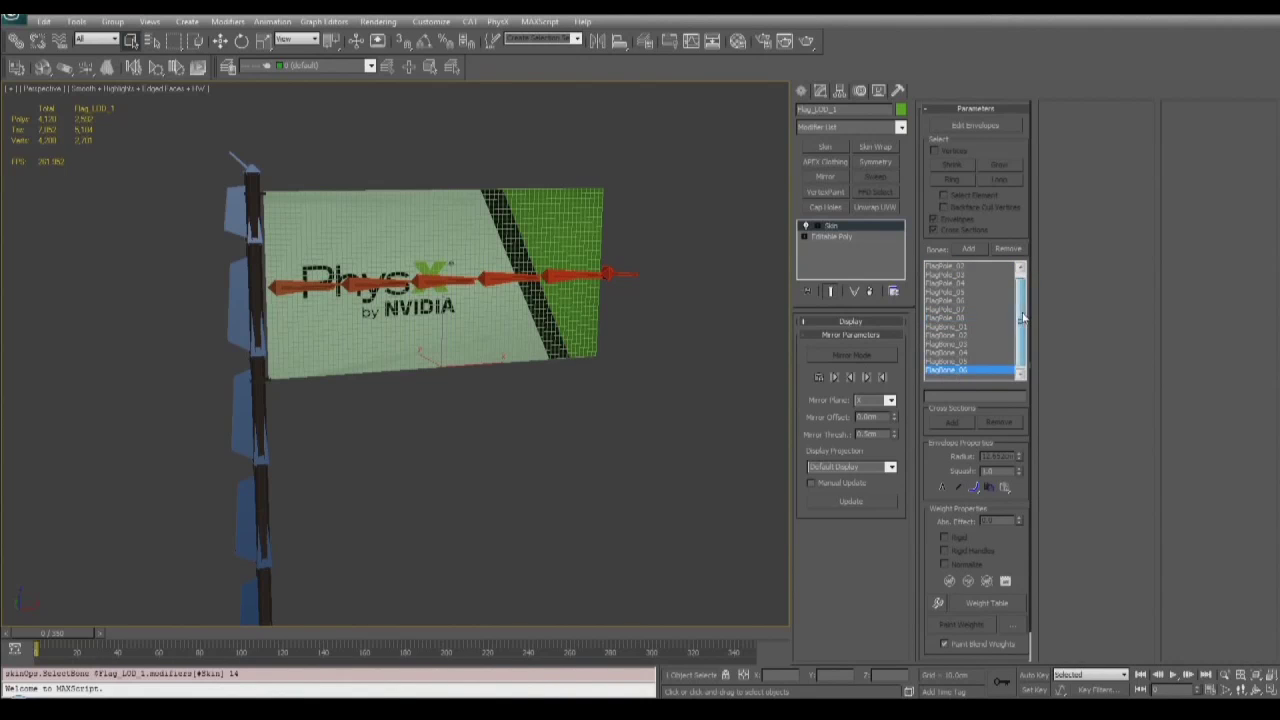
pyautogui.scroll(-5, 557, 294)
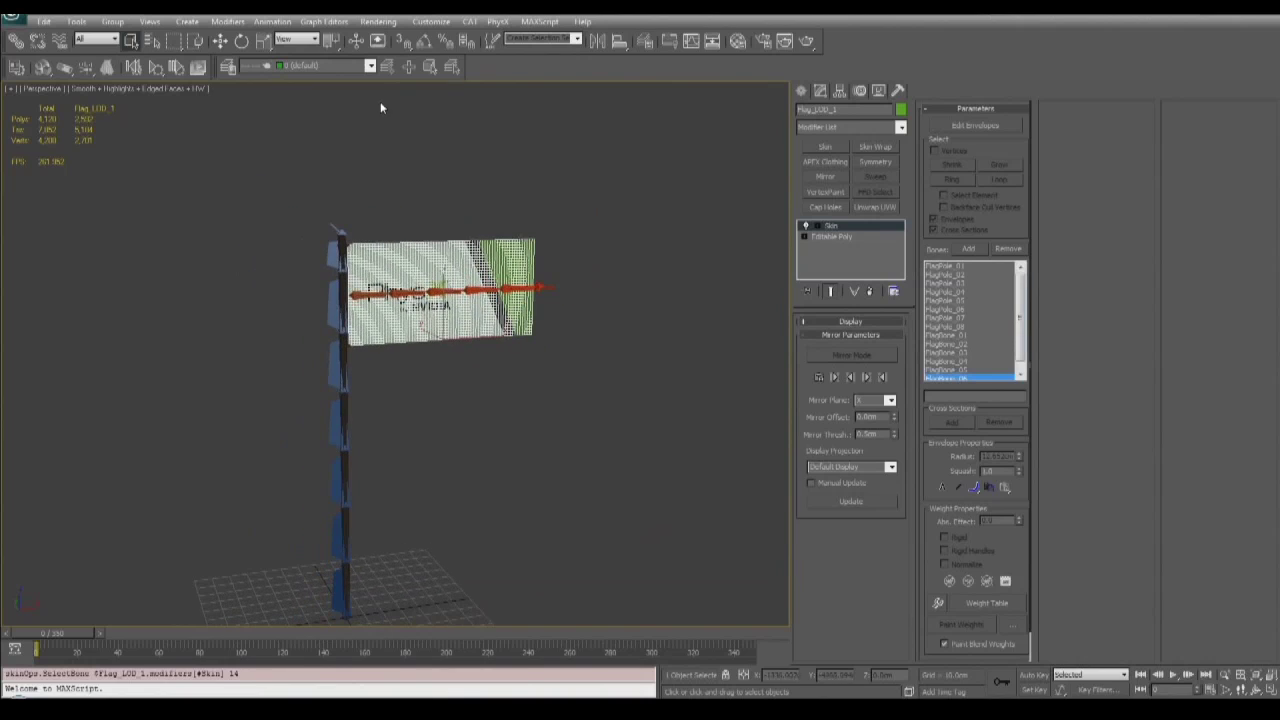
# - Hide the Flag_High layer, show the Flag_Medium layer, and select Flag_LOD_2 to review its Skin bones
pyautogui.click(370, 66)
pyautogui.click(245, 102)
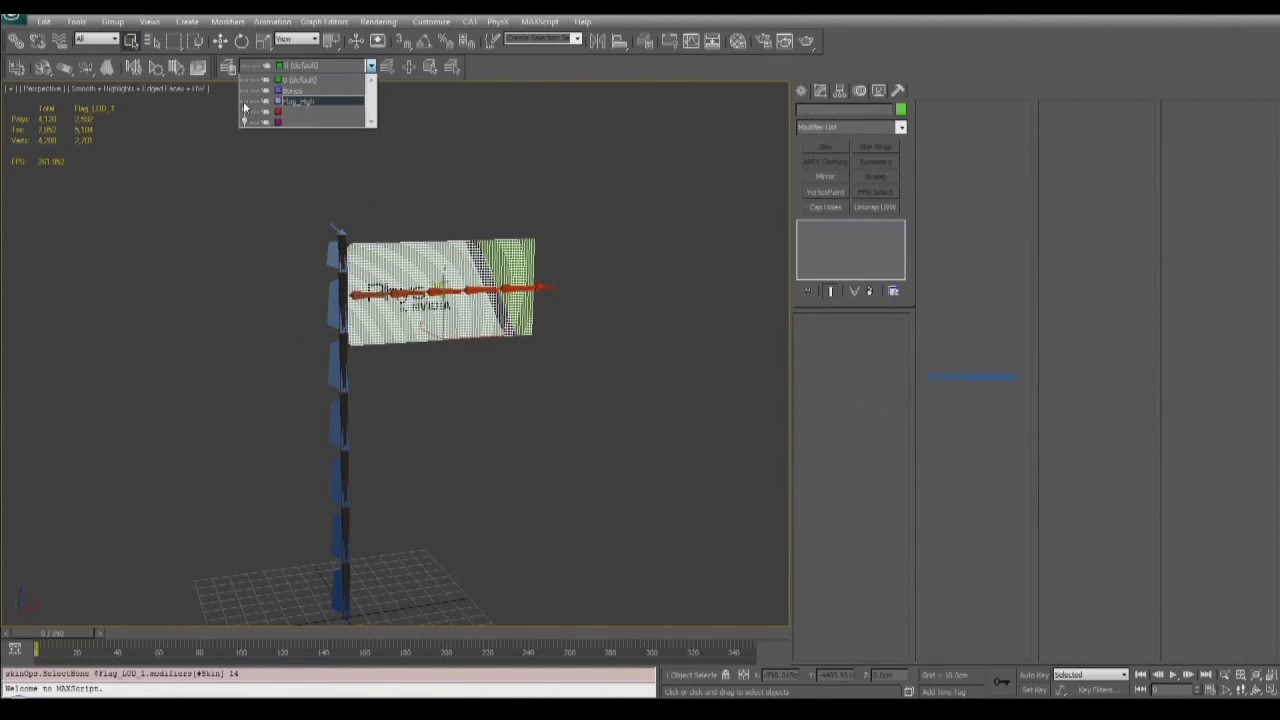
pyautogui.click(245, 122)
pyautogui.click(455, 264)
pyautogui.click(458, 266)
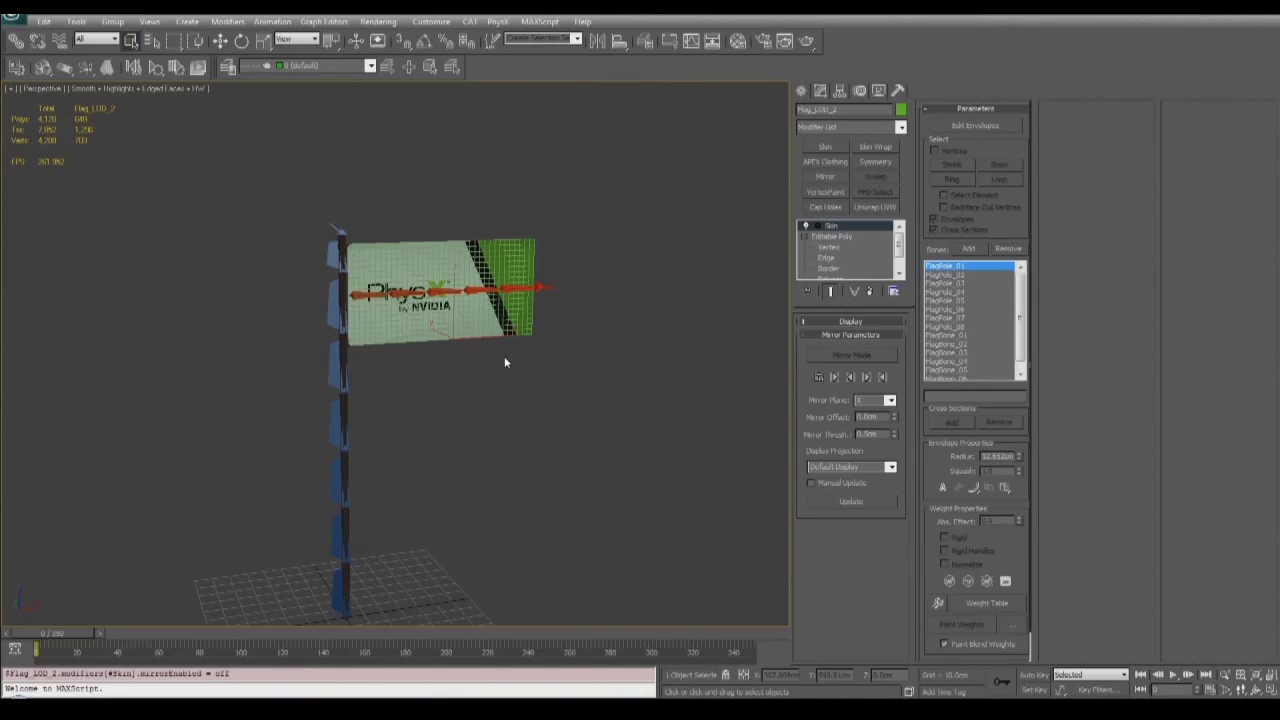
pyautogui.scroll(-1, 1019, 287)
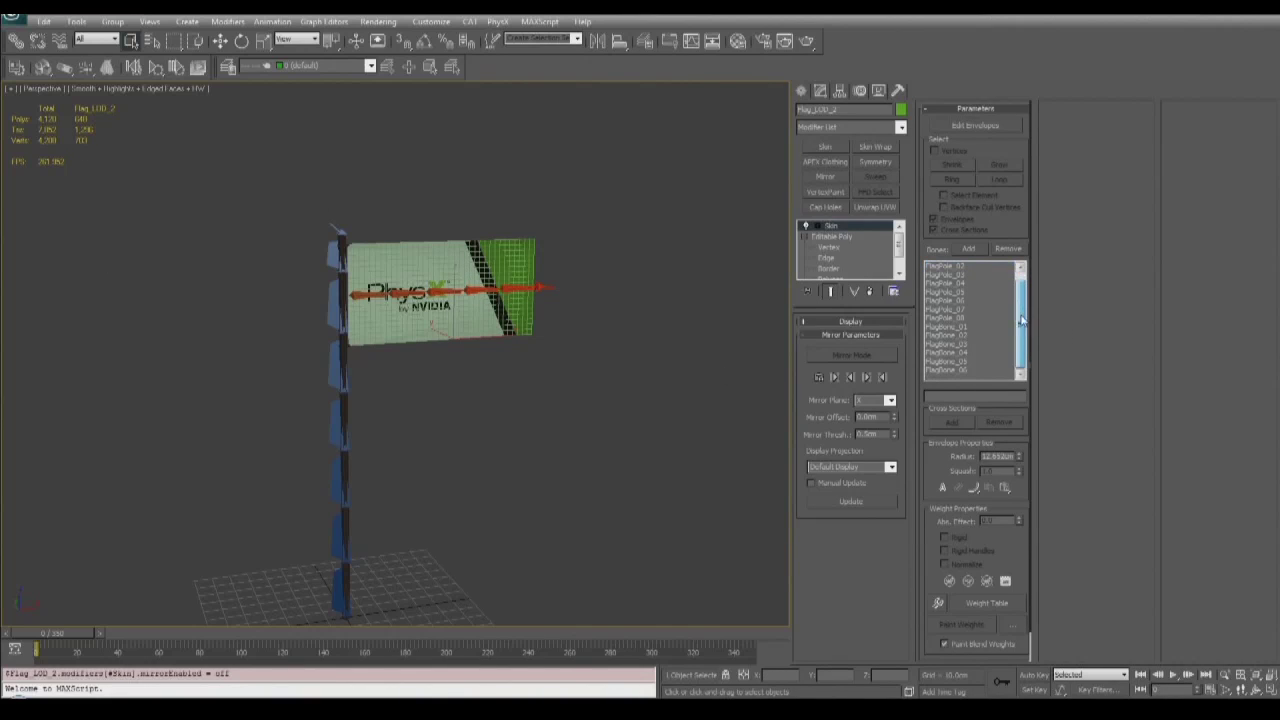
# - Hide the Flag_Medium layer, show the Flag_Low layer, and select Flag_LOD_3 to review its Skin bones
pyautogui.click(370, 66)
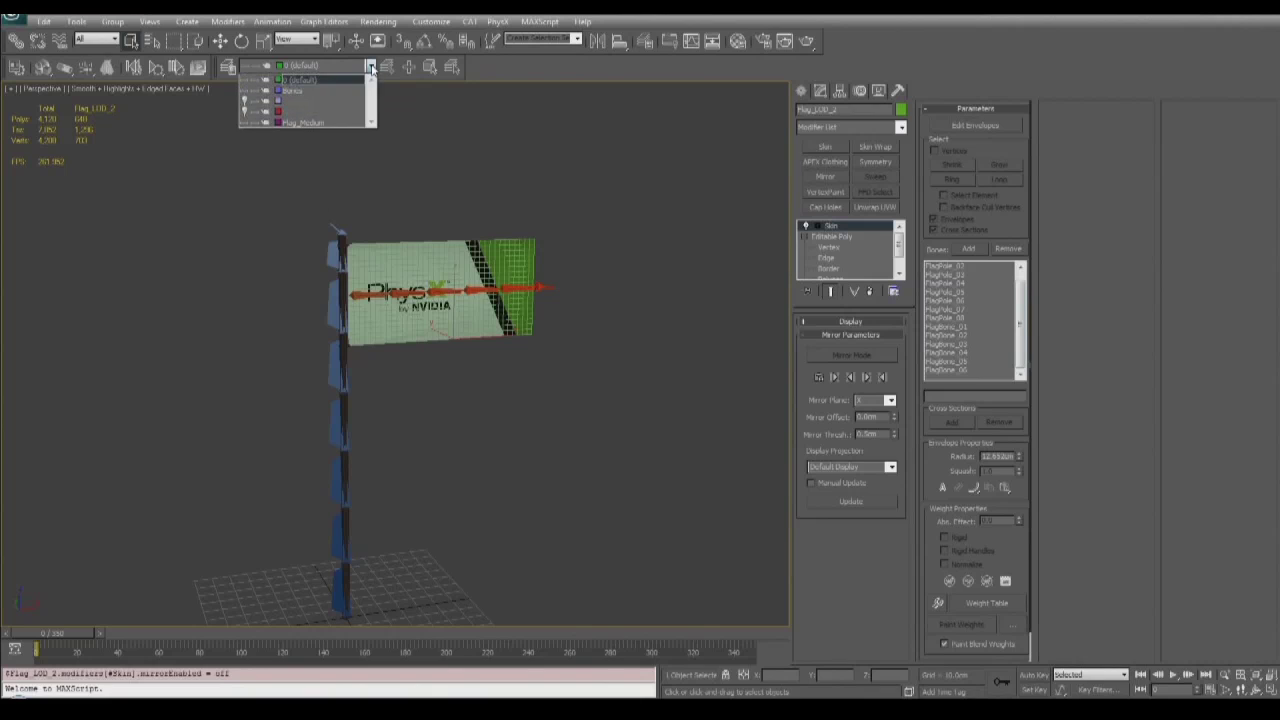
pyautogui.click(244, 122)
pyautogui.click(244, 122)
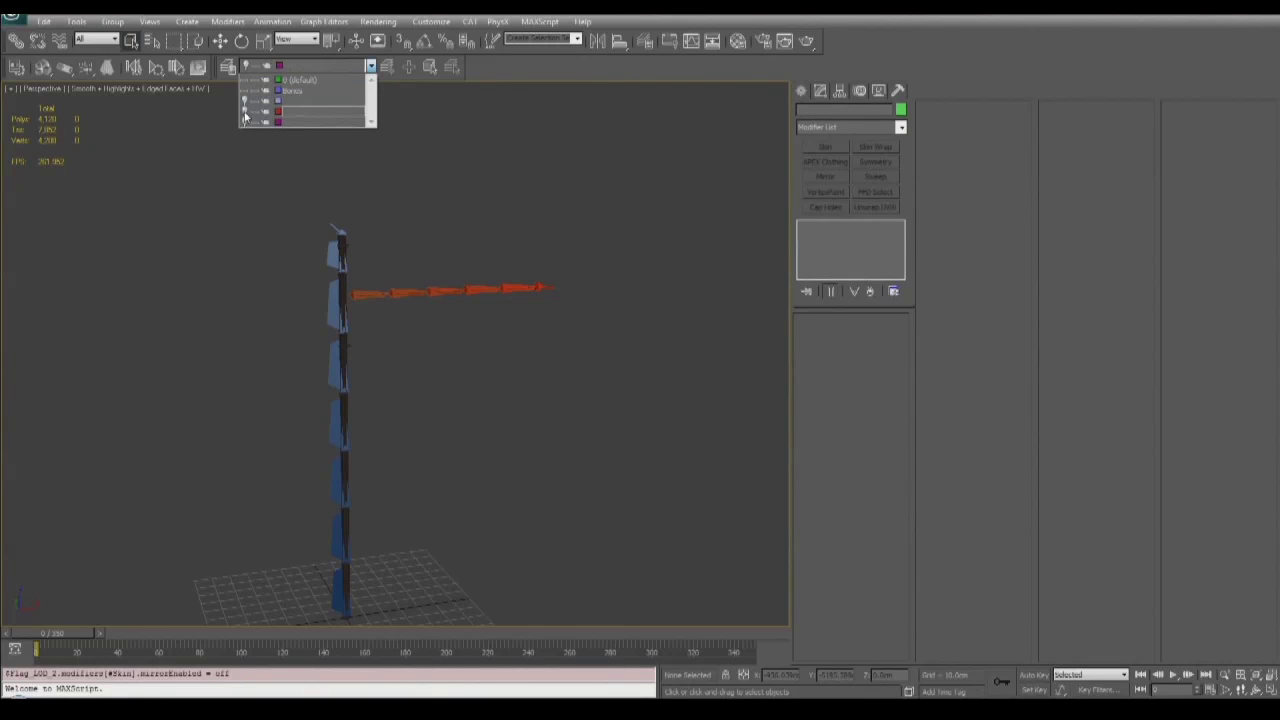
pyautogui.click(467, 272)
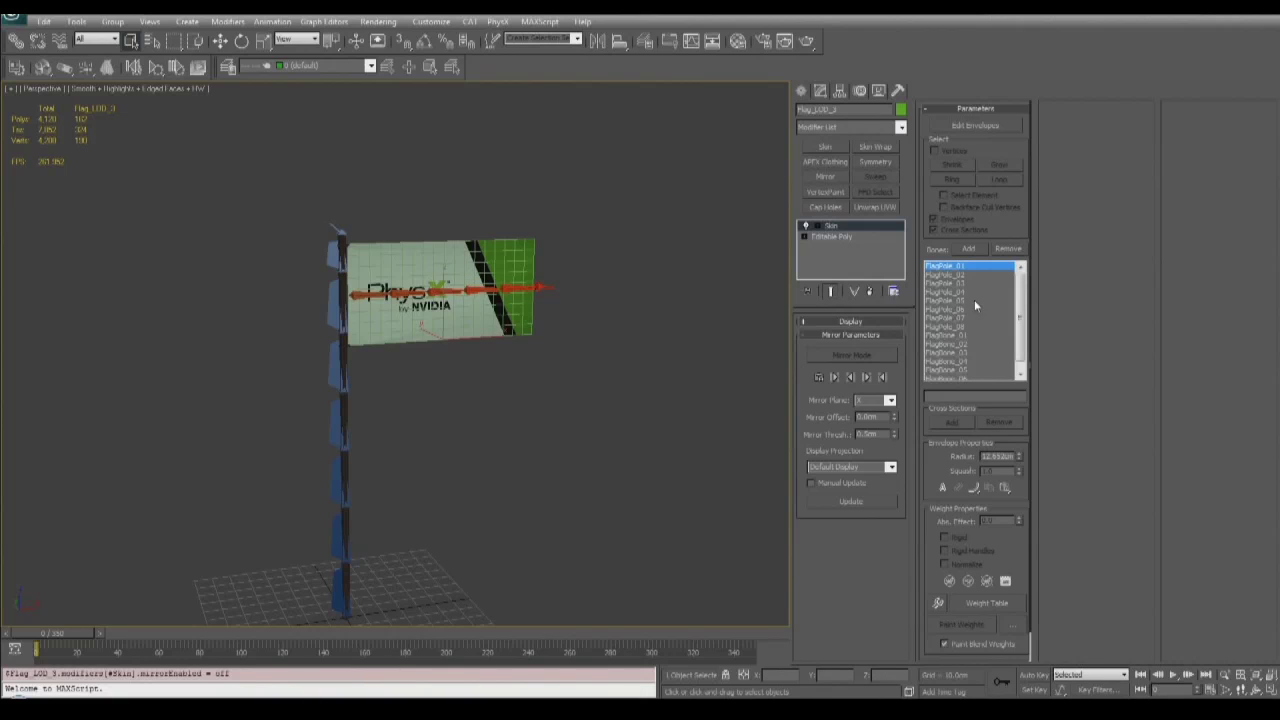
pyautogui.moveTo(1020, 307); pyautogui.dragTo(1030, 336)
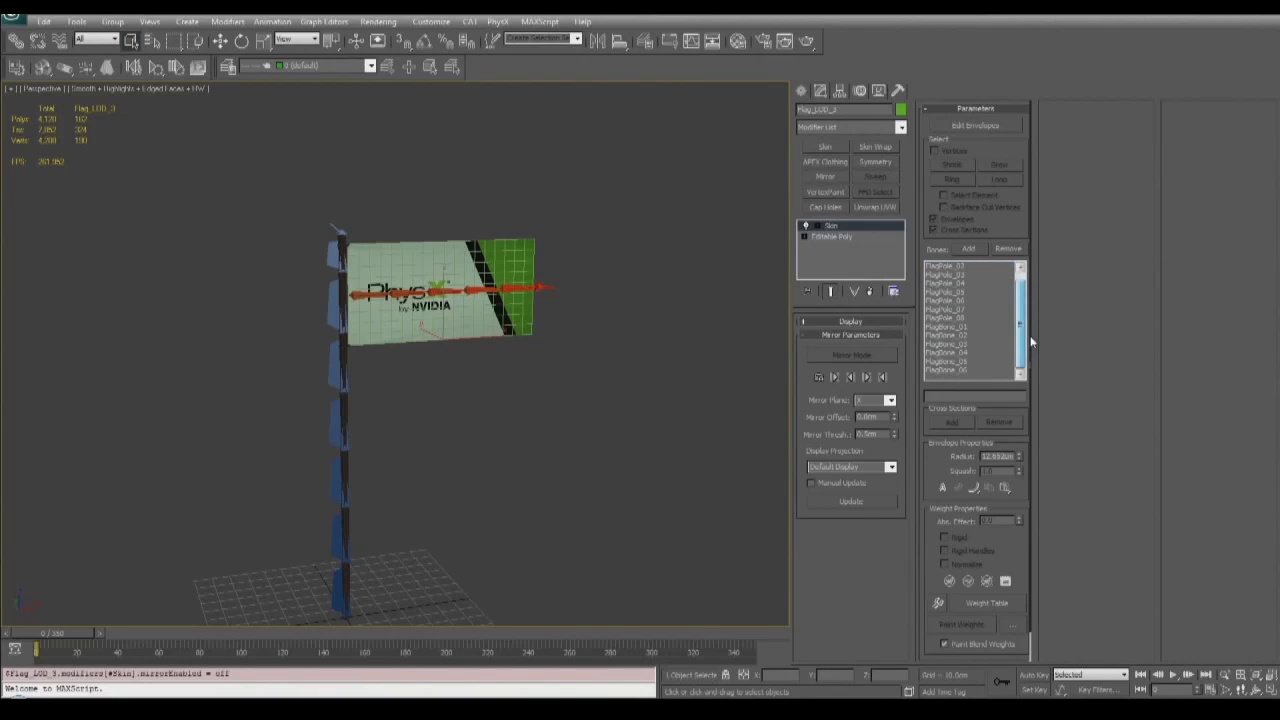
# - Make the Flag_High, Flag_Medium and Flag_Low layers visible together
pyautogui.click(370, 66)
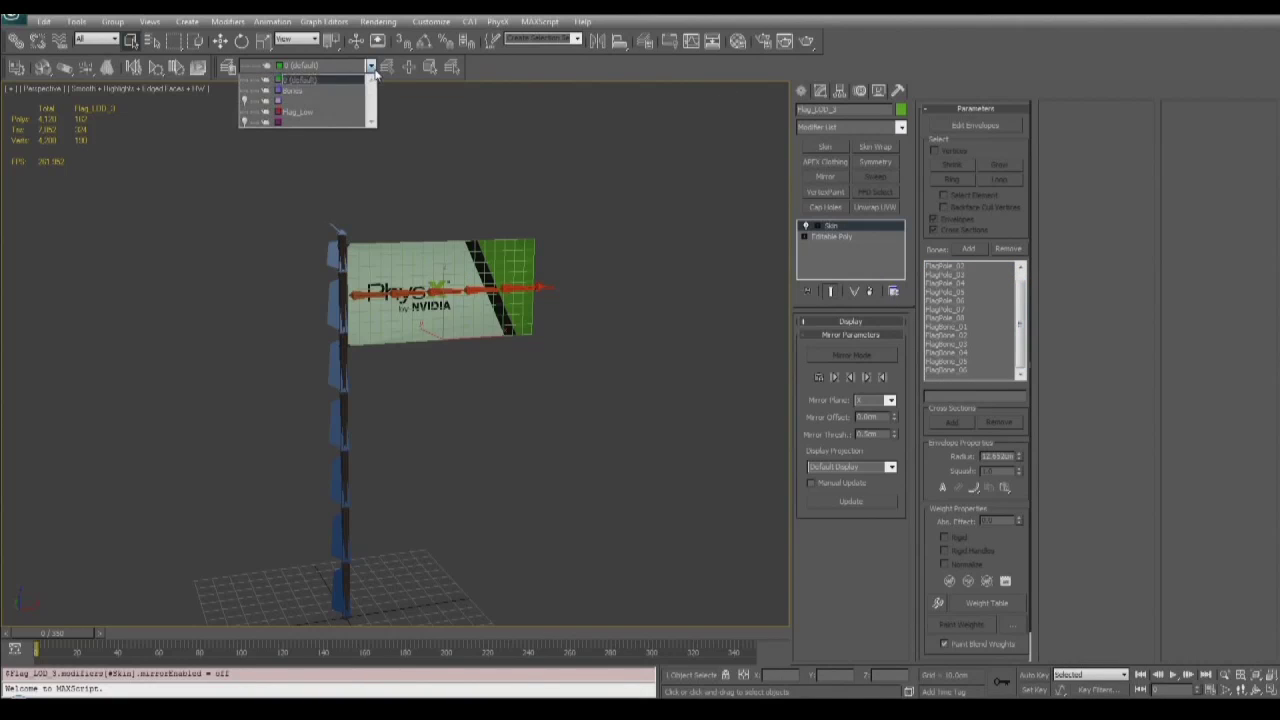
pyautogui.click(244, 113)
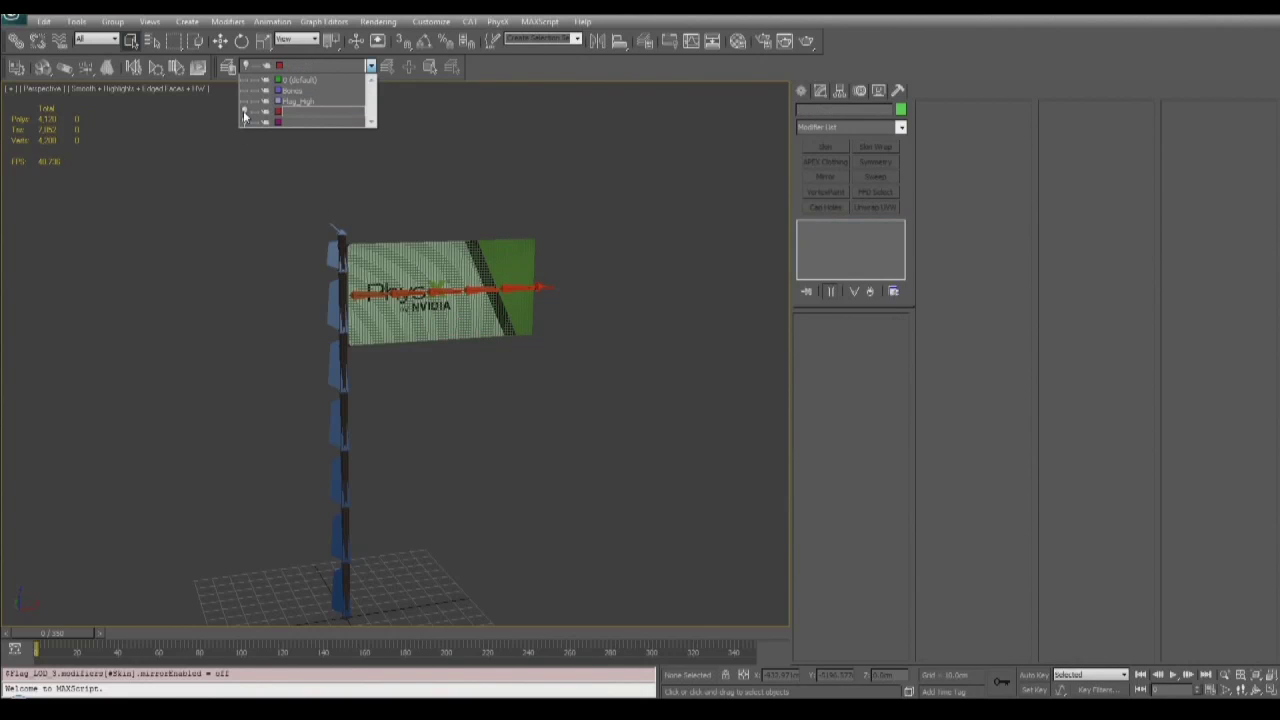
pyautogui.click(245, 122)
pyautogui.click(488, 275)
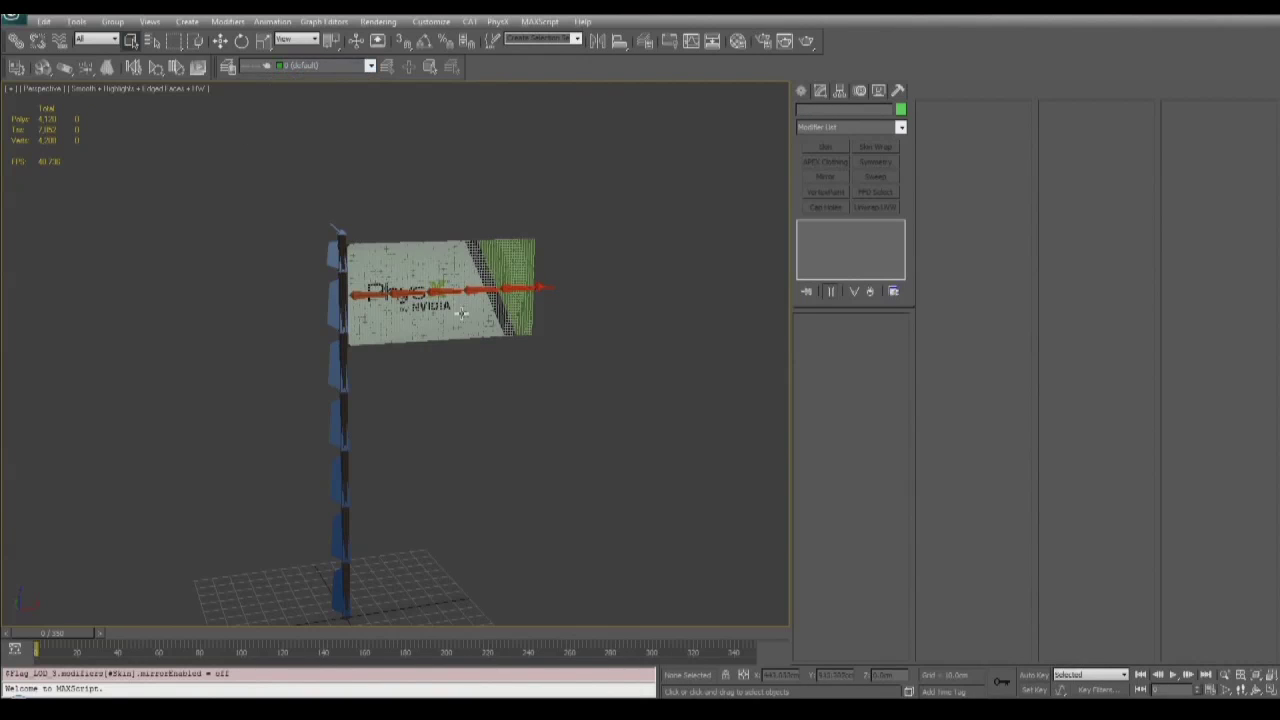
# - Inspect the overlapping flag meshes in wireframe and shaded display, and check the flag layers in the layer list
pyautogui.scroll(5, 461, 313)
pyautogui.moveTo(486, 160)
pyautogui.mouseDown(button='middle')
pyautogui.moveTo(452, 303)
pyautogui.moveTo(429, 283)
pyautogui.moveTo(431, 354)
pyautogui.moveTo(425, 287)
pyautogui.moveTo(325, 290)
pyautogui.moveTo(429, 300)
pyautogui.moveTo(418, 294)
pyautogui.mouseUp(button='middle')
pyautogui.press('F3')
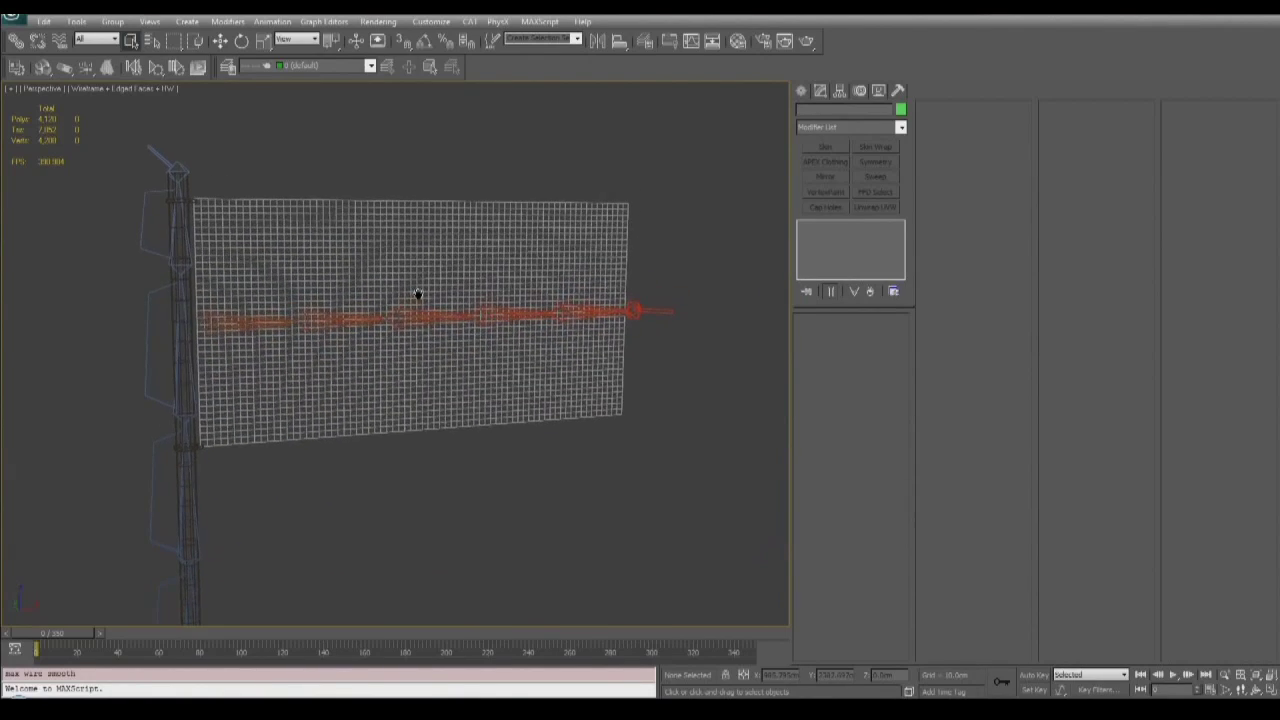
pyautogui.press('F3')
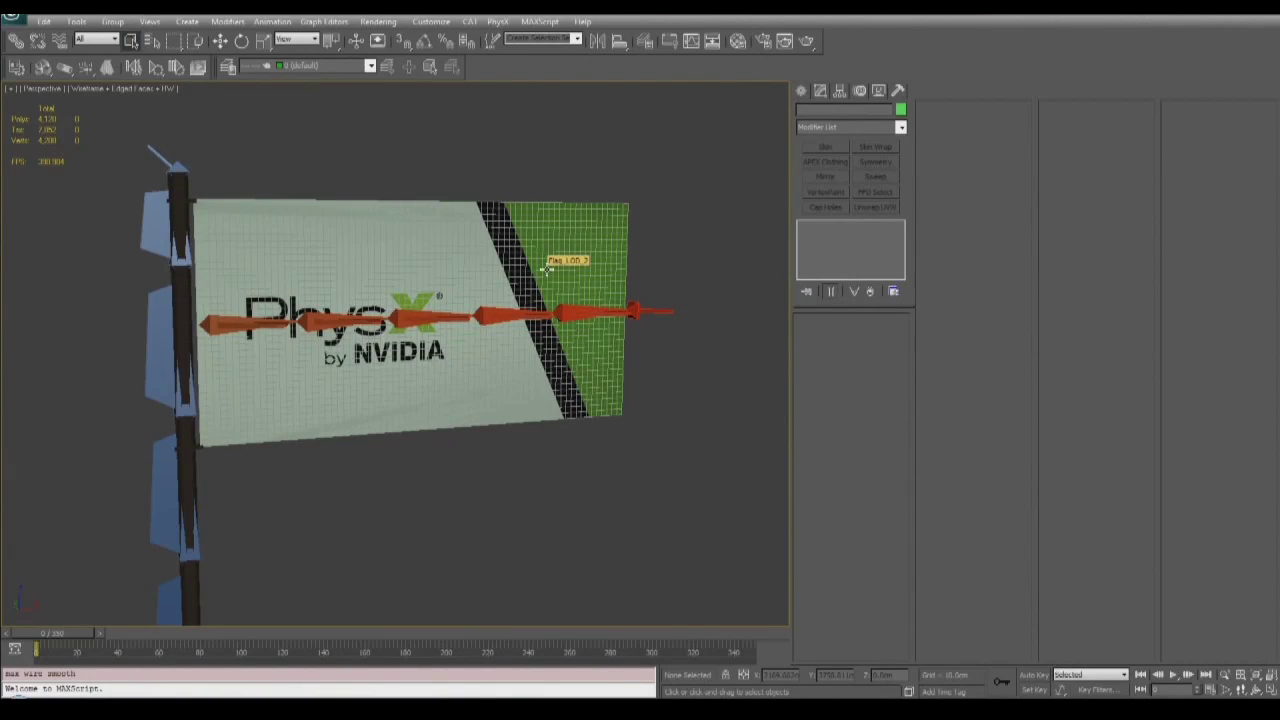
pyautogui.click(355, 66)
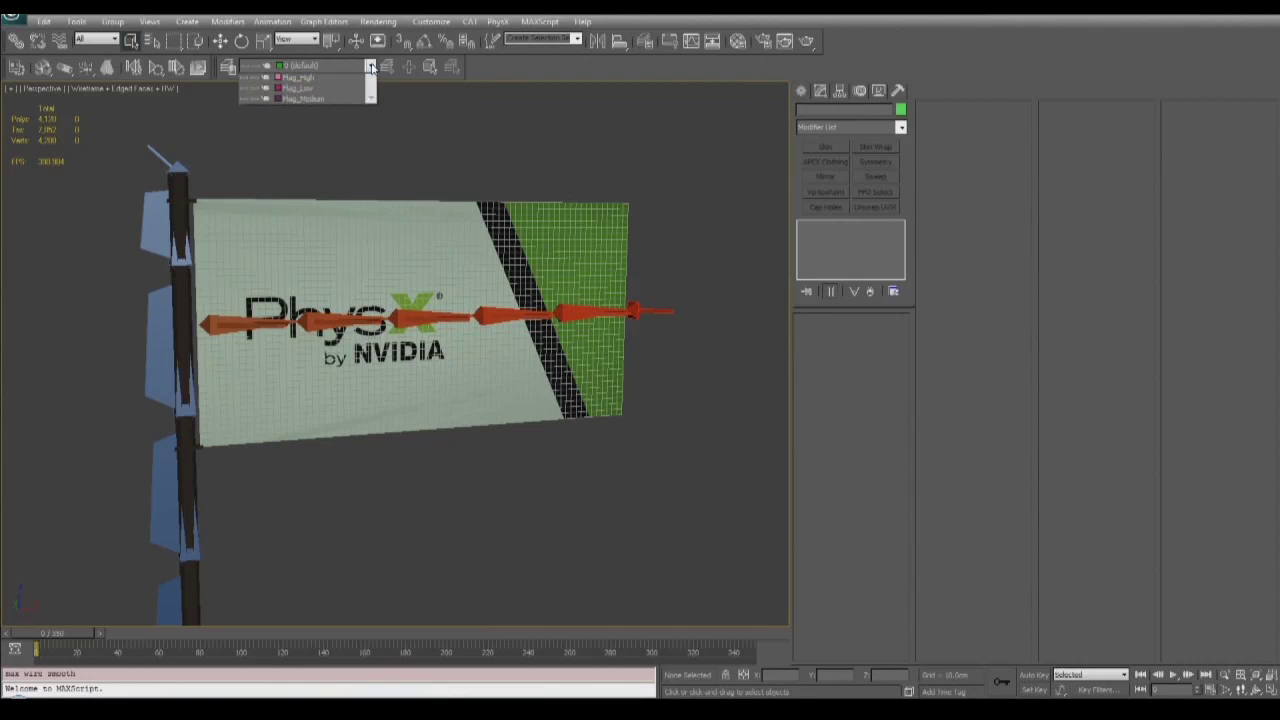
pyautogui.click(507, 229)
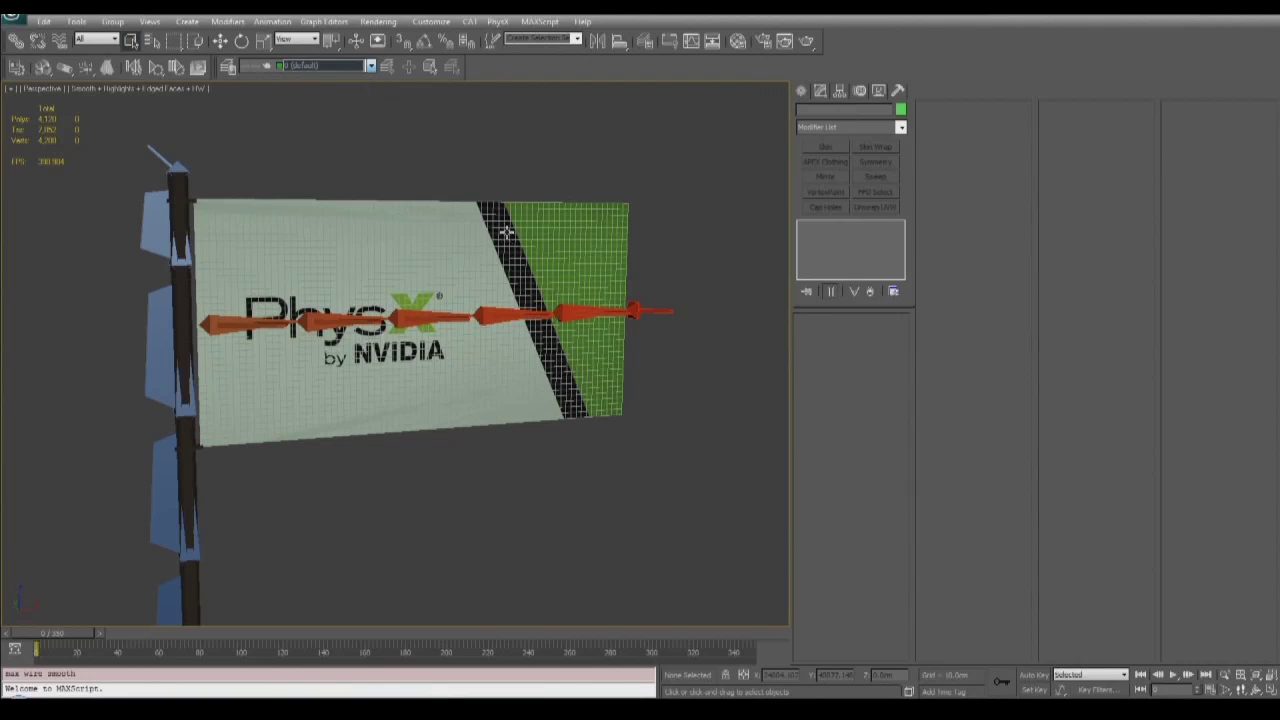
pyautogui.scroll(-6, 498, 171)
pyautogui.moveTo(452, 323); pyautogui.dragTo(510, 234, button='middle')
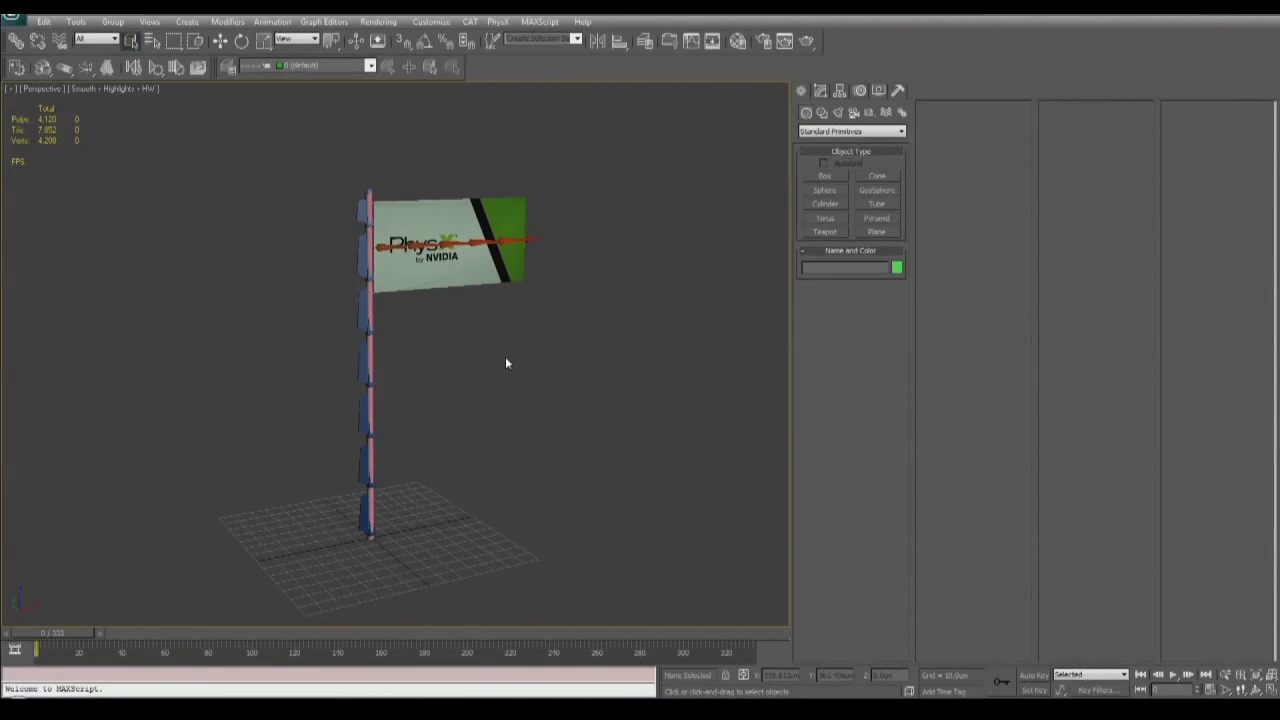
# - Select the Flag_LOD group and open the Level of Detail utility for it
pyautogui.click(448, 272)
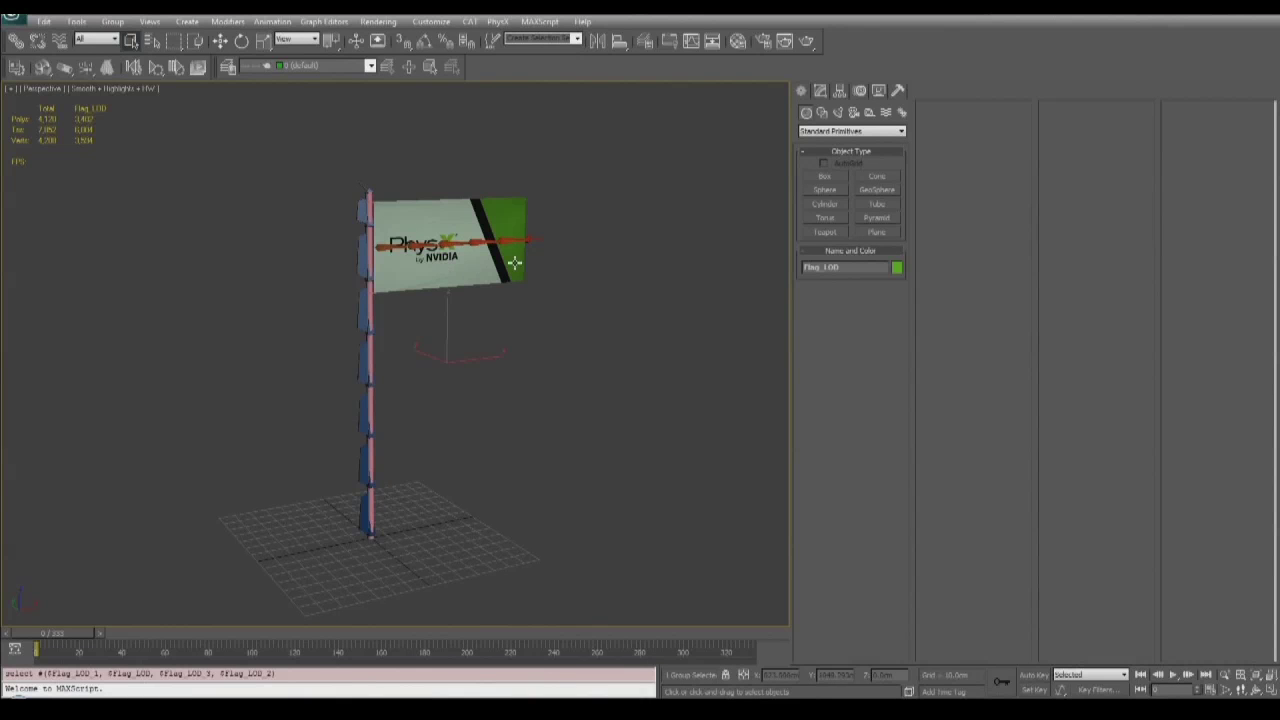
pyautogui.click(898, 91)
pyautogui.click(826, 146)
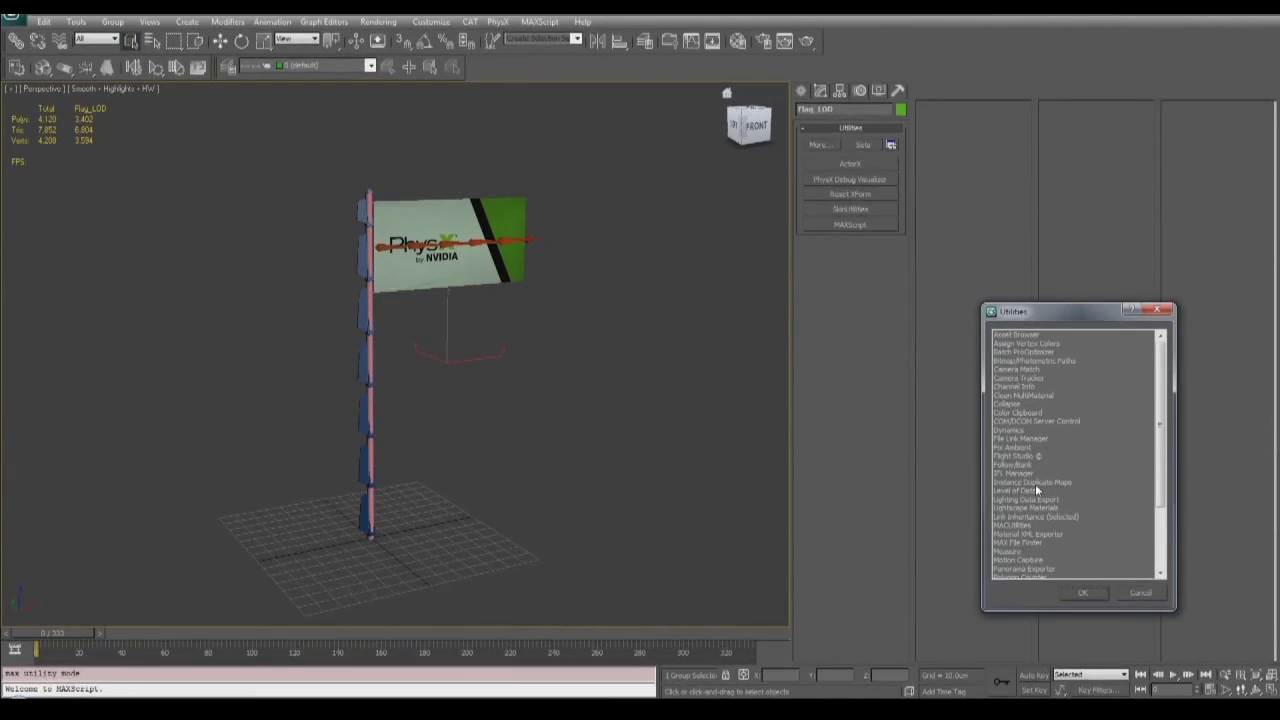
pyautogui.click(1010, 492)
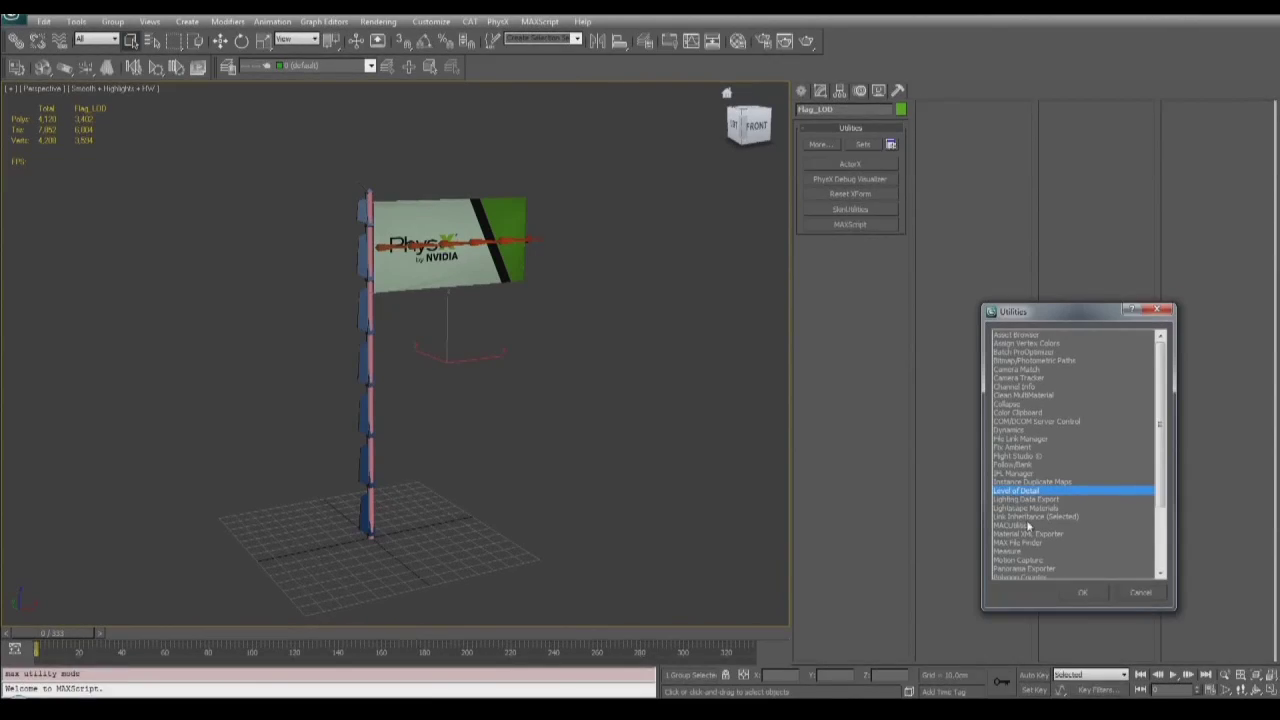
pyautogui.click(1077, 594)
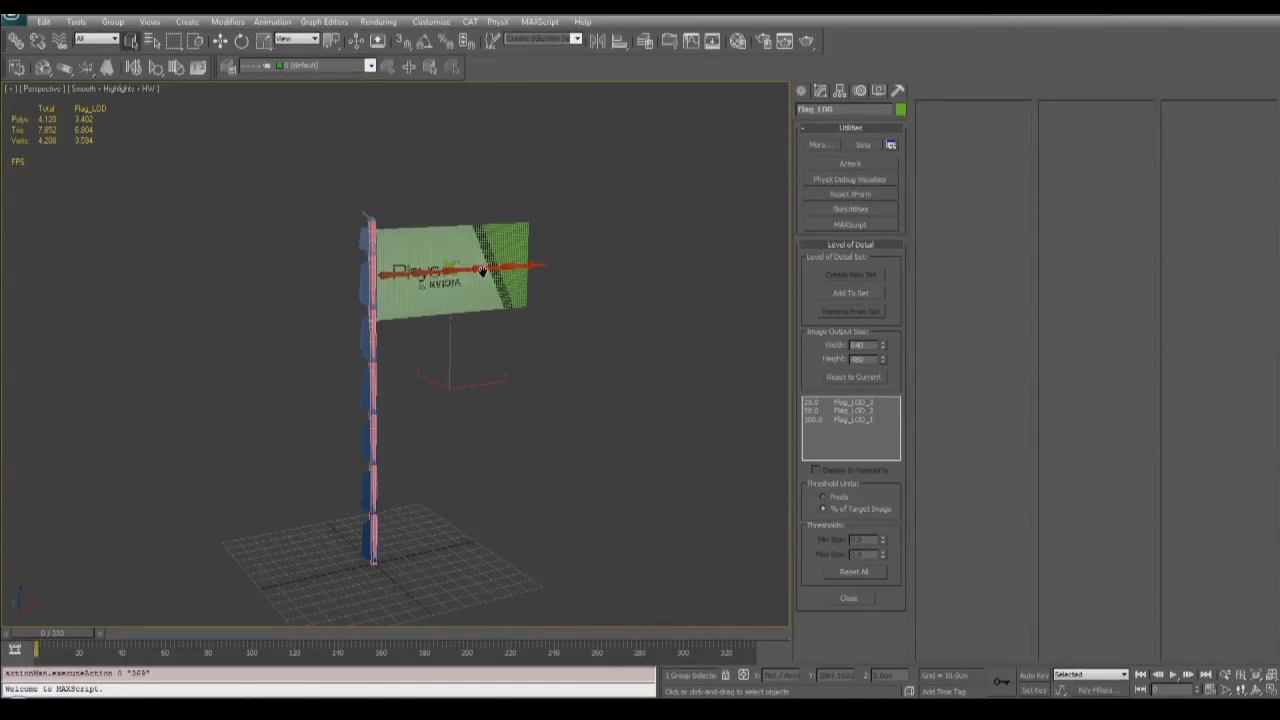
# - Turn on edged faces and check the size thresholds of Flag_LOD_1 and Flag_LOD_2 in the level of detail set
pyautogui.press('F4')
pyautogui.scroll(5, 490, 270)
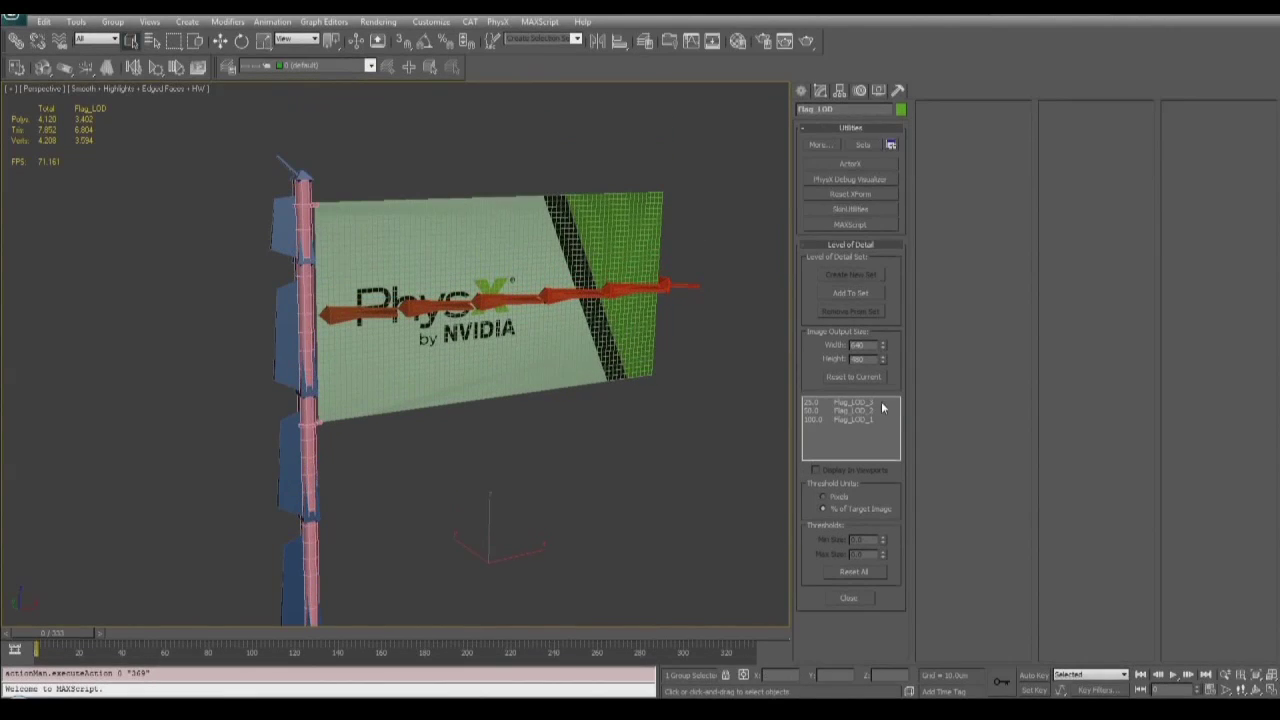
pyautogui.click(860, 418)
pyautogui.click(859, 411)
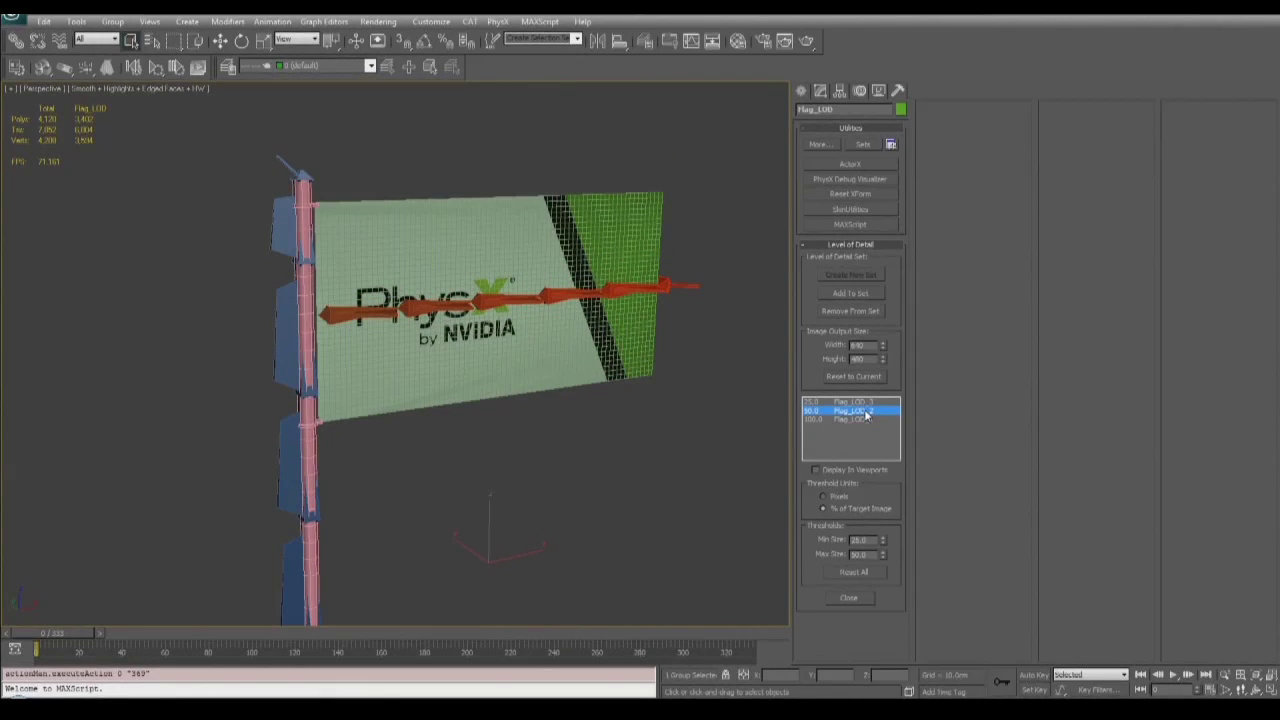
# - Display Flag_LOD_3 in the viewports to compare the detail levels, and switch the displayed level back to Flag_LOD_1
pyautogui.click(855, 401)
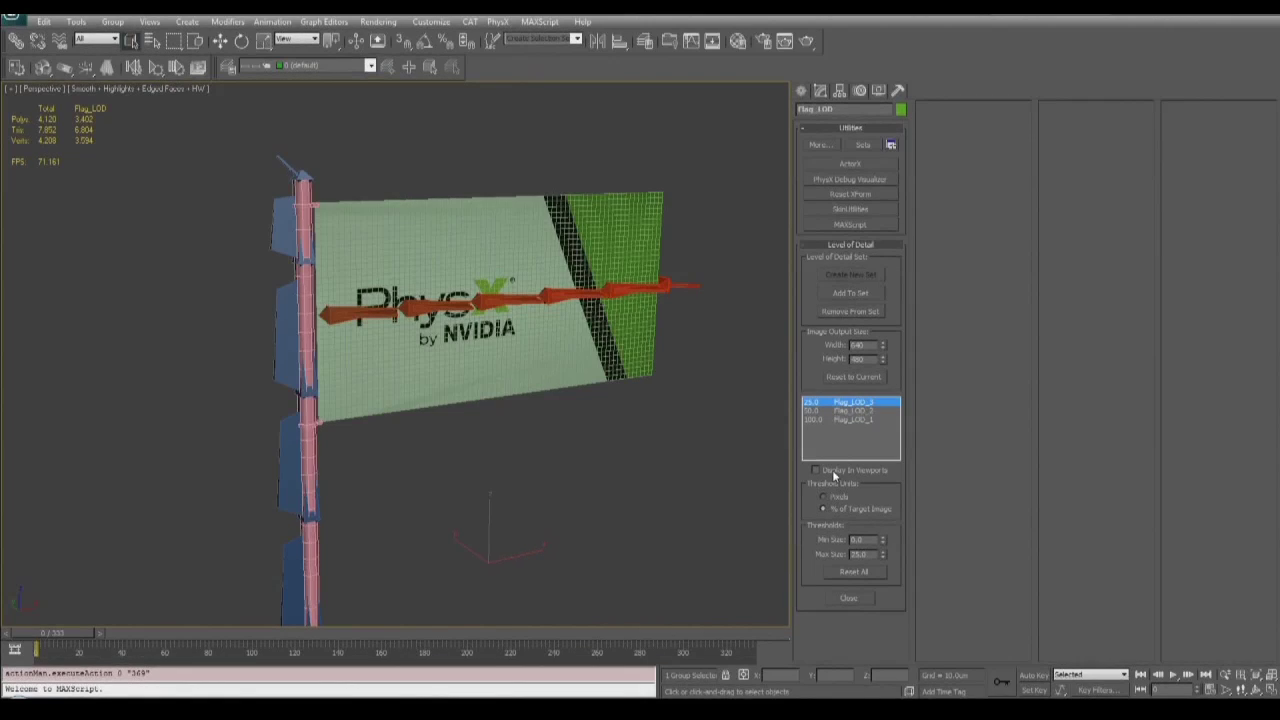
pyautogui.click(832, 469)
pyautogui.click(859, 411)
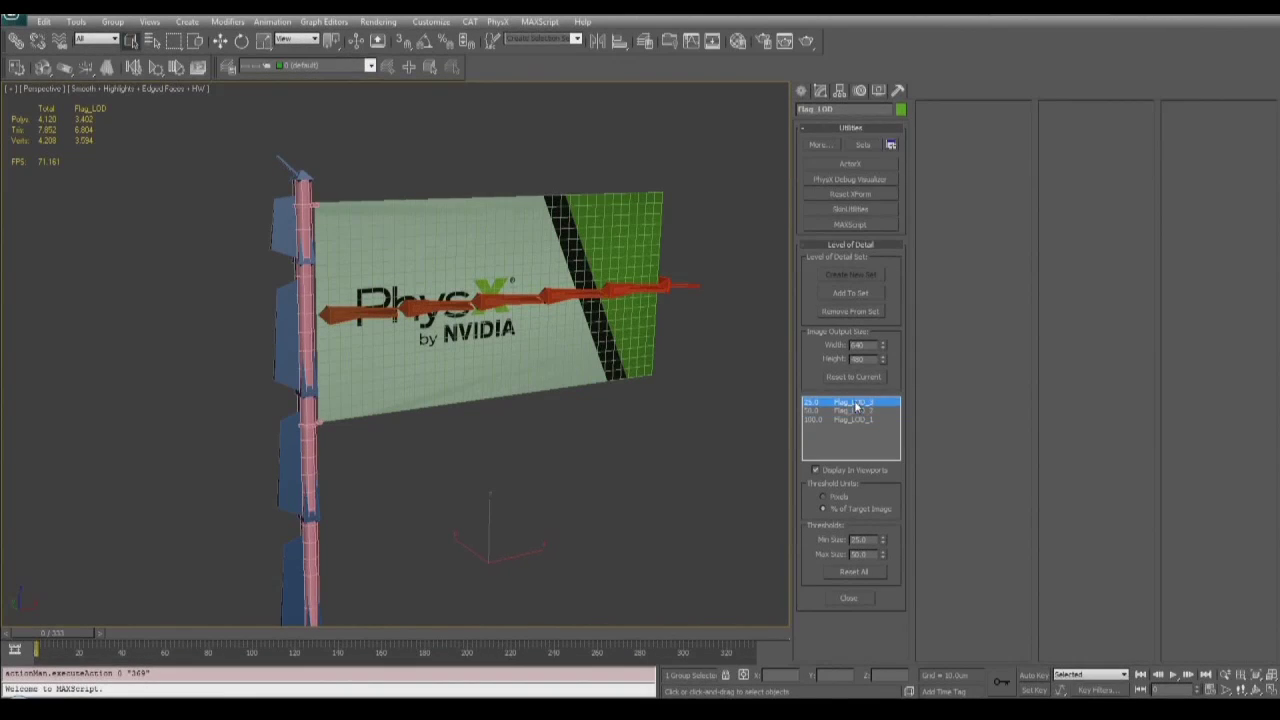
pyautogui.click(848, 419)
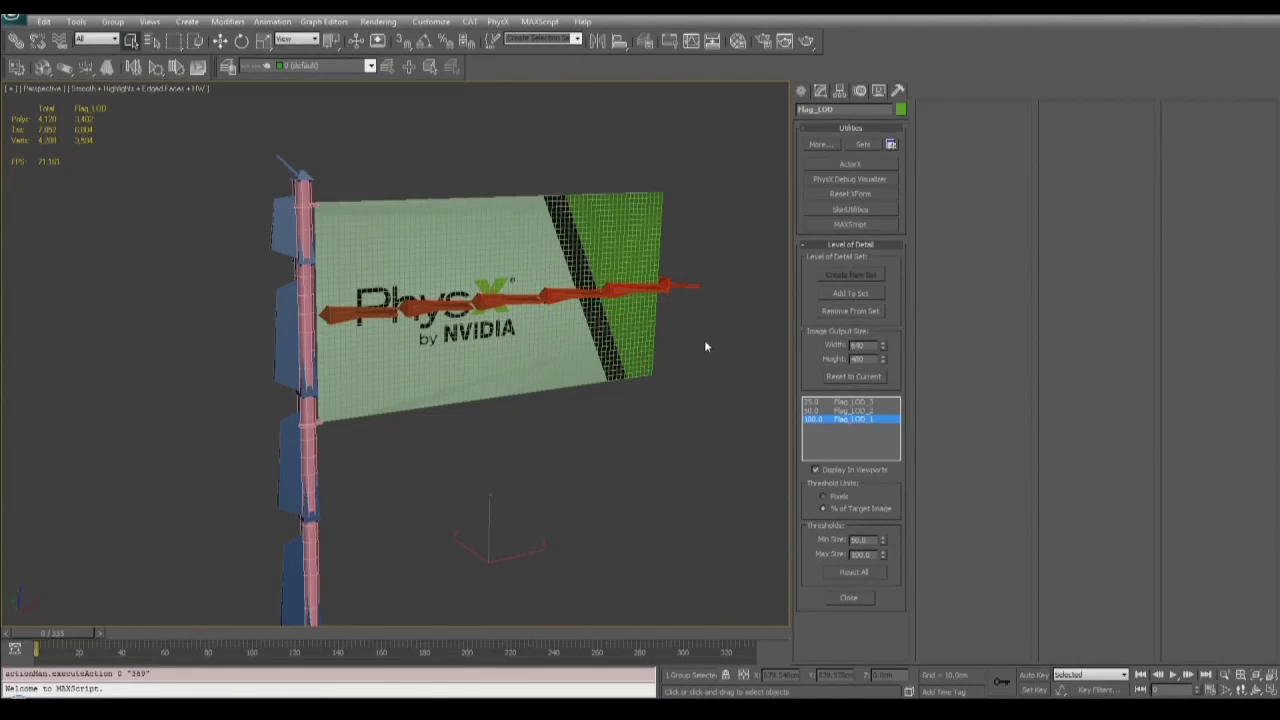
pyautogui.scroll(-3, 505, 293)
pyautogui.moveTo(506, 294); pyautogui.dragTo(496, 267, button='middle')
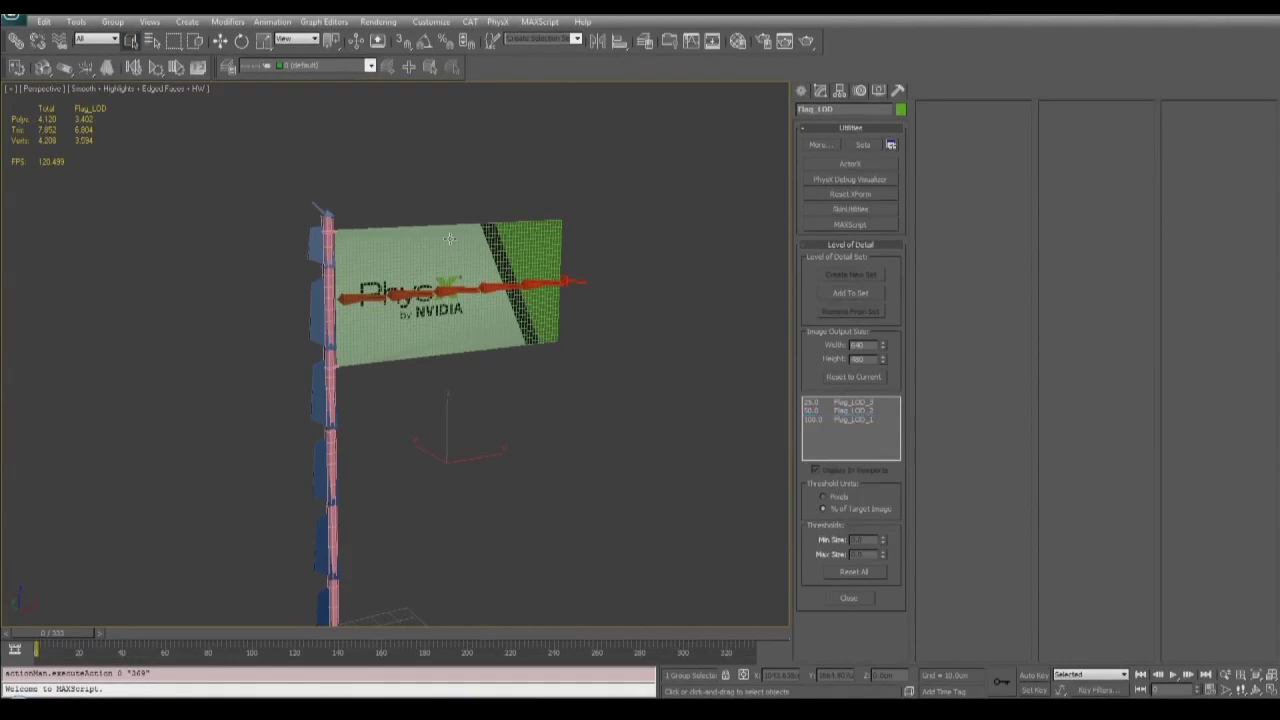
# - Open the Flag_LOD group to access its member meshes and close the group again
pyautogui.click(112, 21)
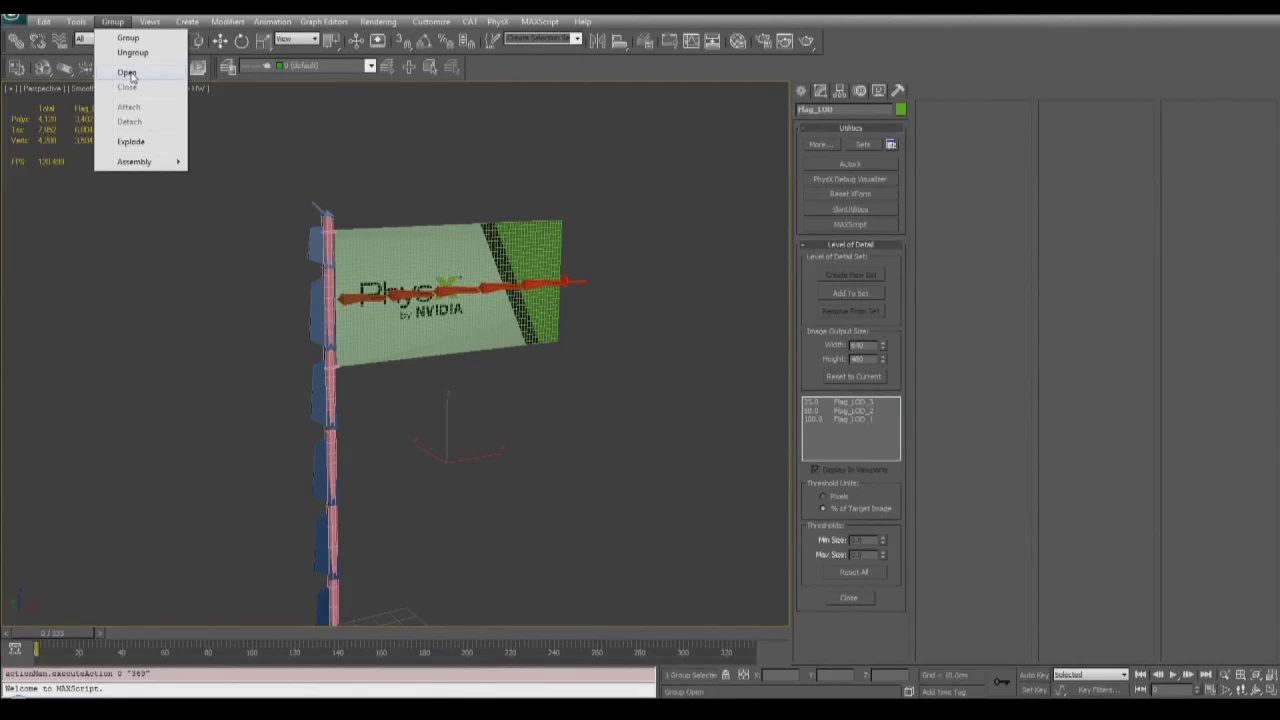
pyautogui.click(130, 74)
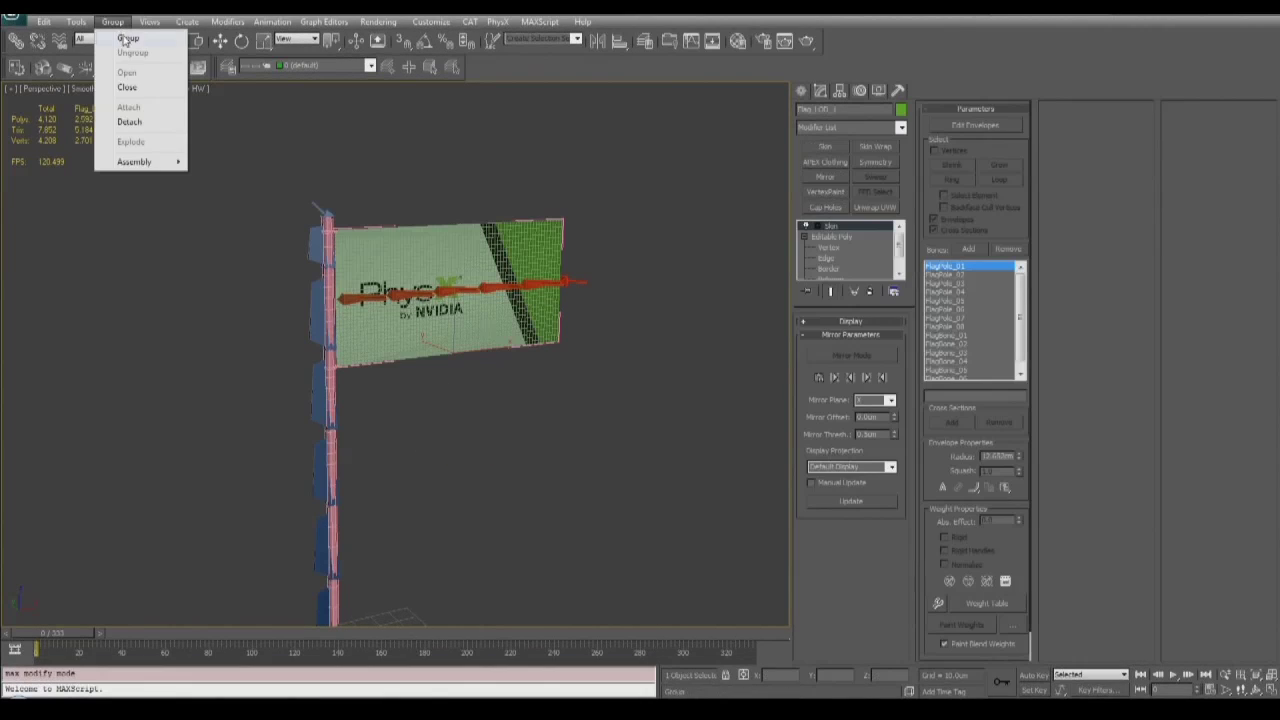
pyautogui.click(130, 86)
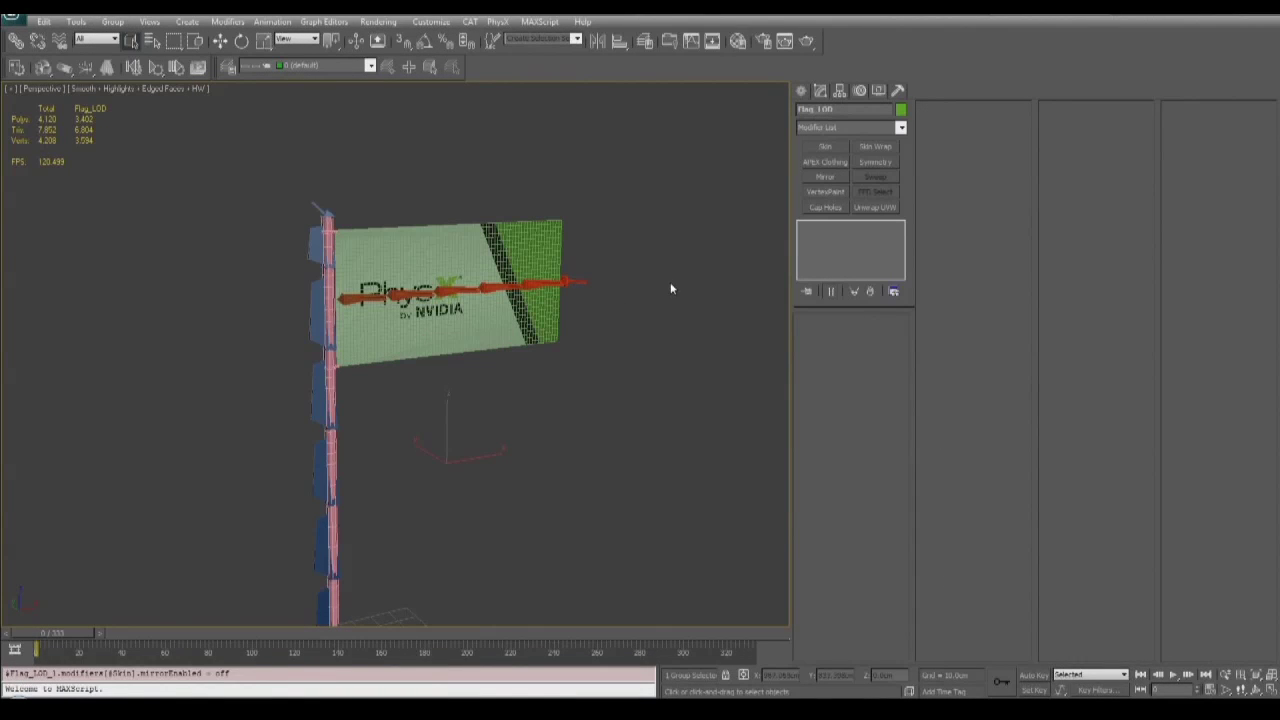
# - Check Flag_LOD_3 against Flag_LOD_1 in the Level of Detail utility and clear the selection
pyautogui.click(898, 91)
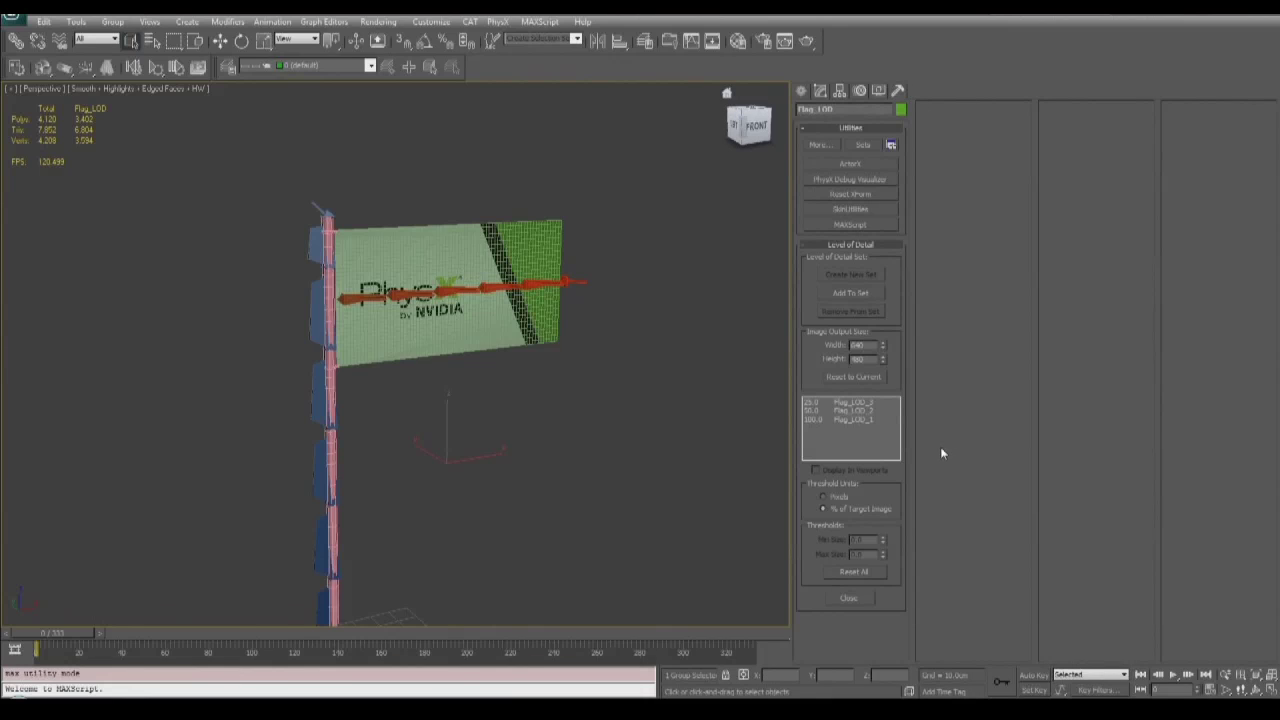
pyautogui.click(862, 420)
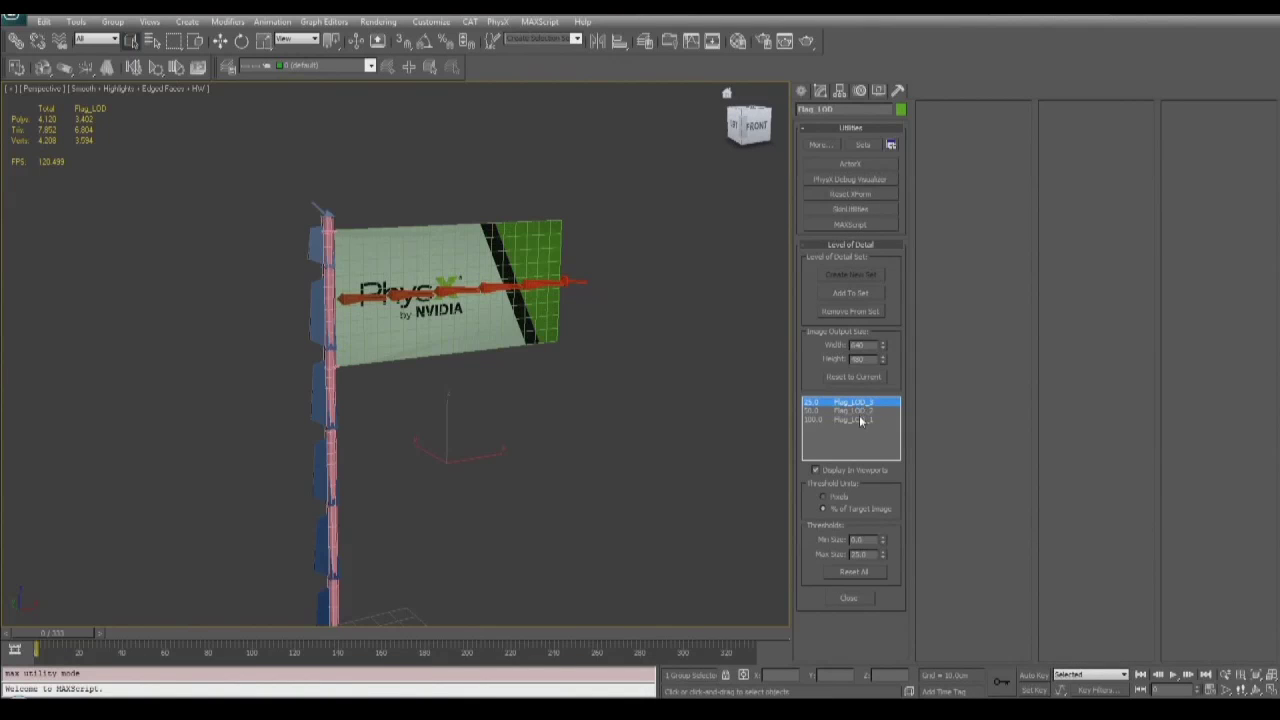
pyautogui.click(630, 390)
pyautogui.scroll(-3, 480, 310)
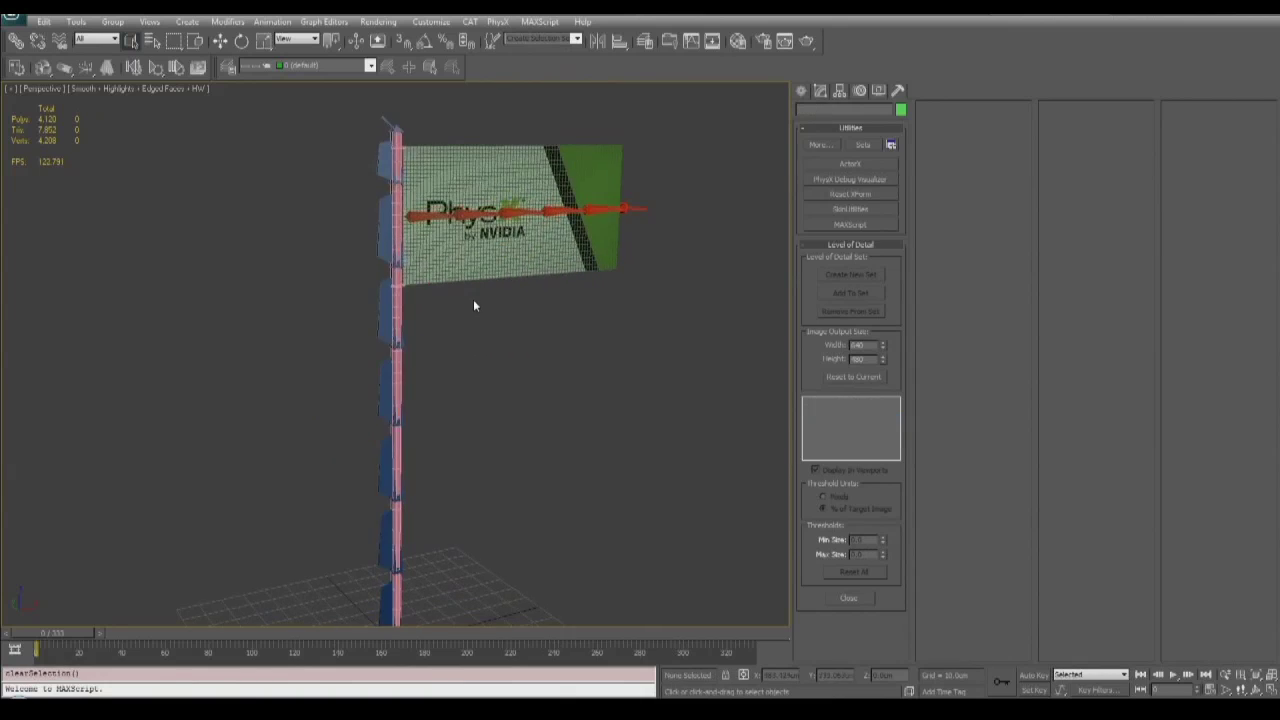
# - Start an FBX export of the whole scene to Flag_LOD_Bind.fbx, replacing the existing file
pyautogui.click(20, 18)
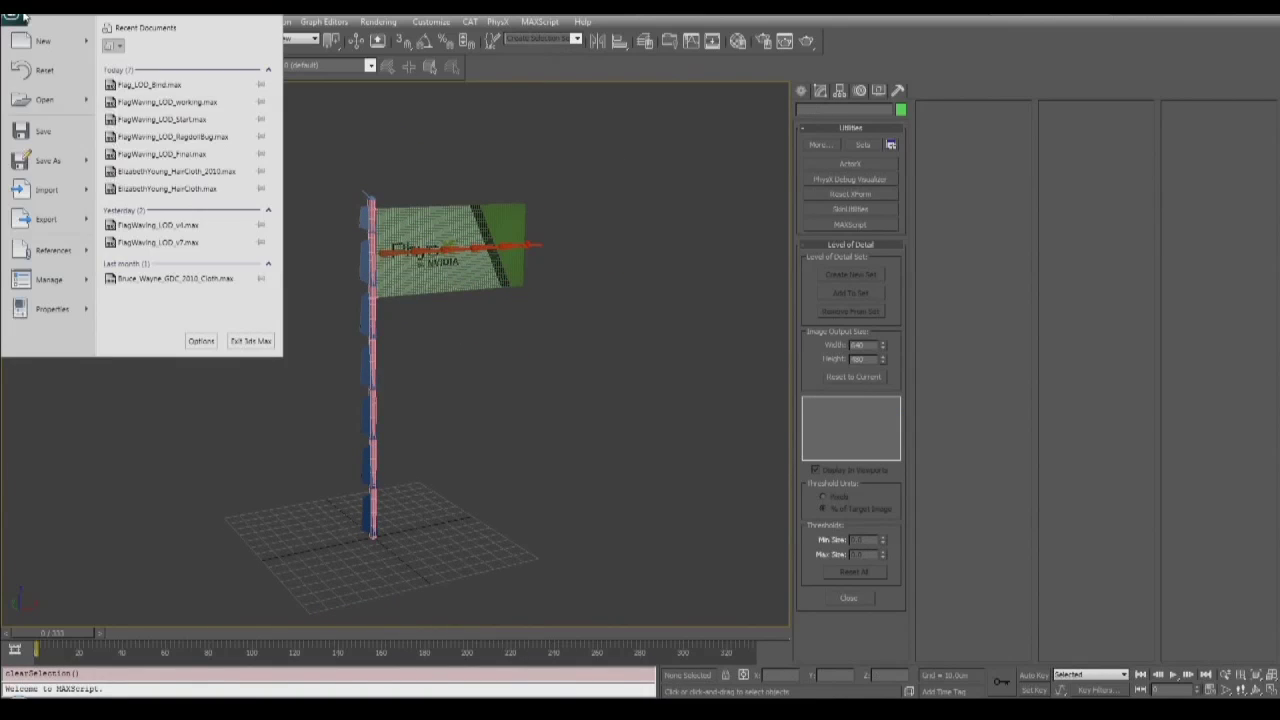
pyautogui.click(42, 222)
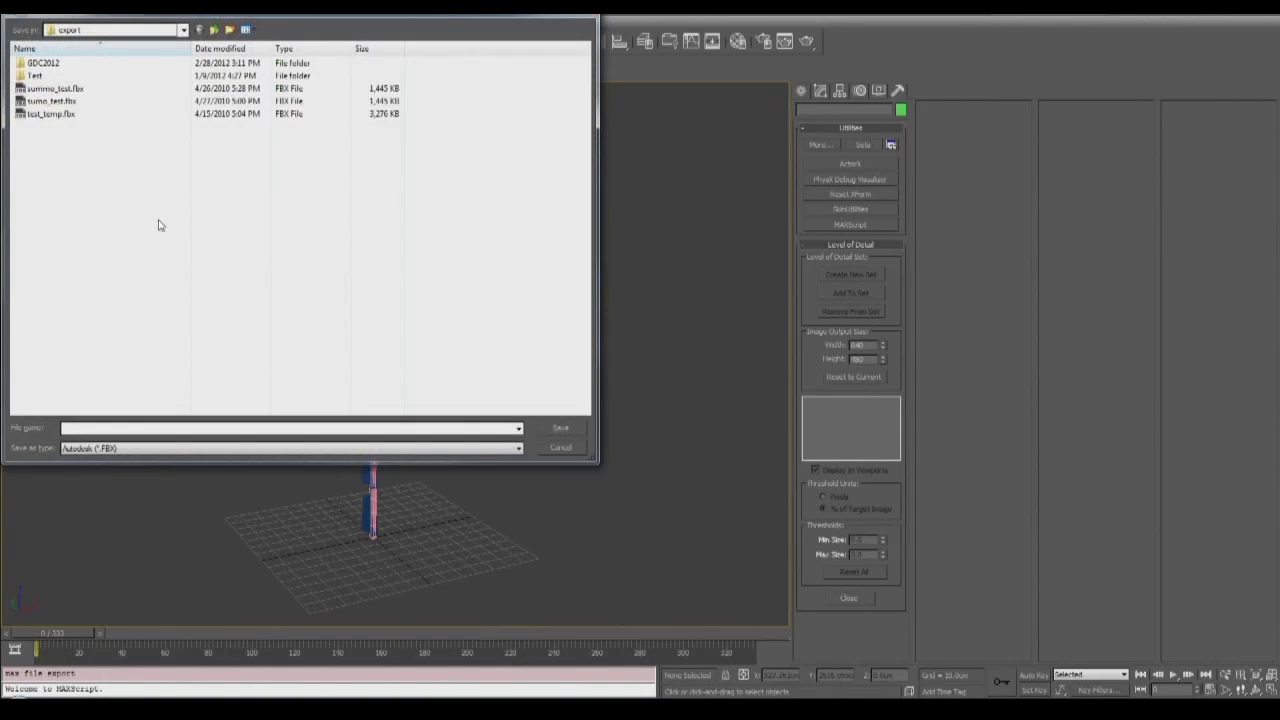
pyautogui.click(560, 427)
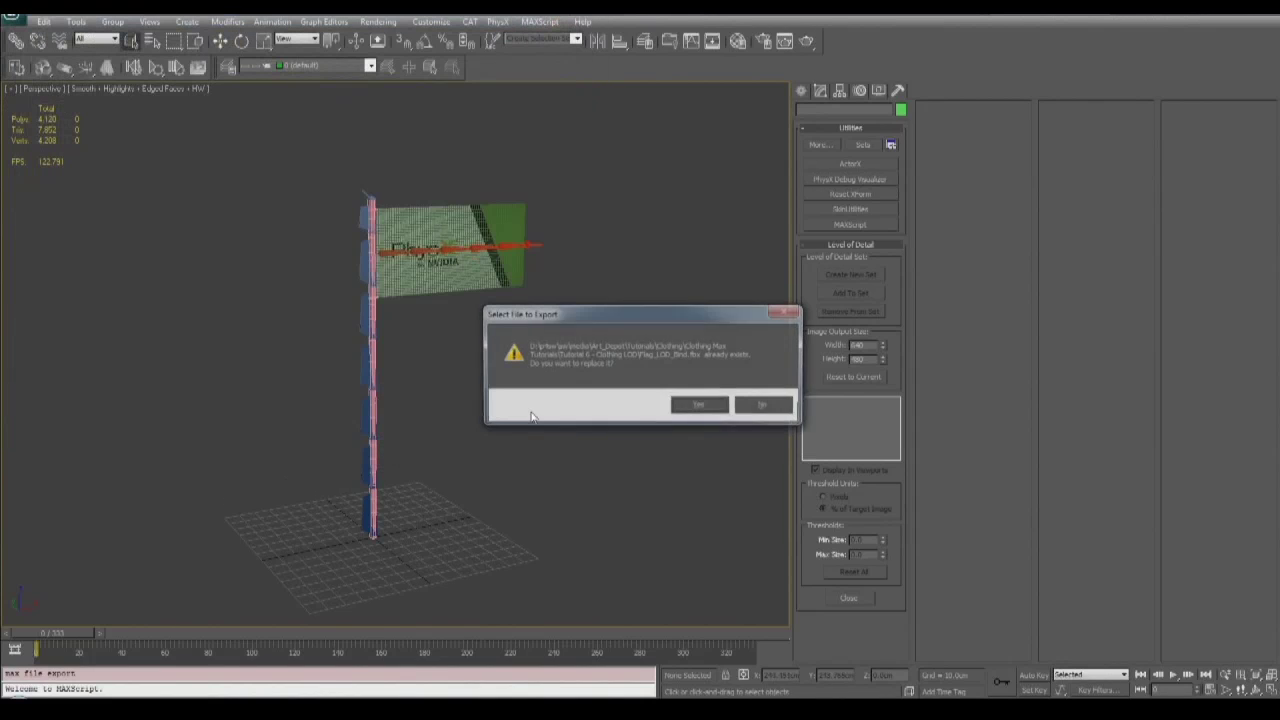
pyautogui.click(699, 405)
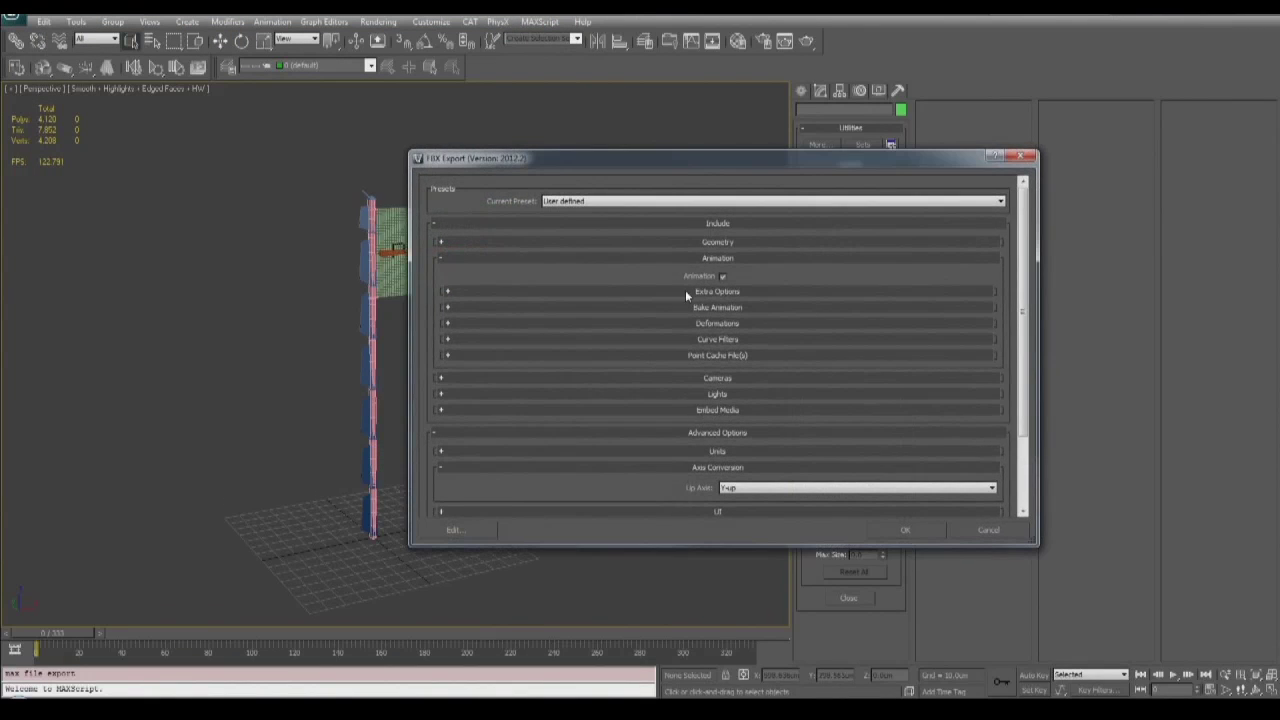
# - Choose the Autodesk Media & Entertainment export preset and set the up axis in the Axis Conversion options
pyautogui.click(600, 145)
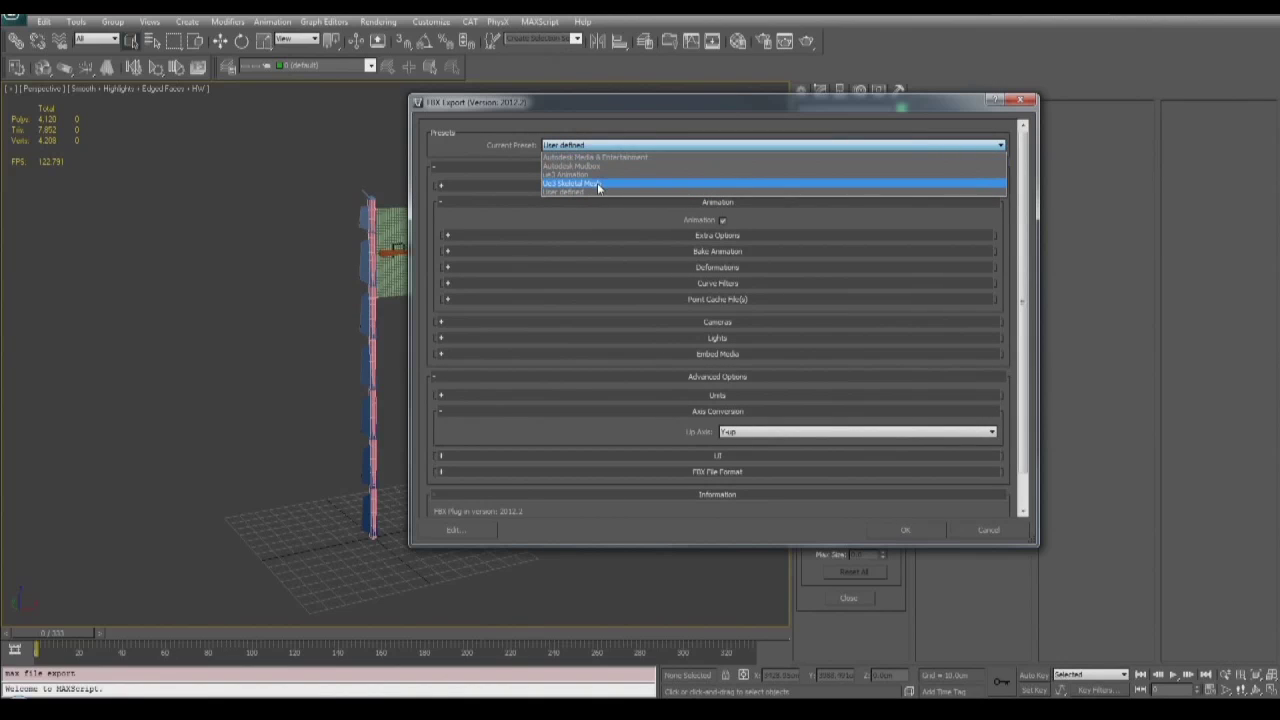
pyautogui.click(593, 157)
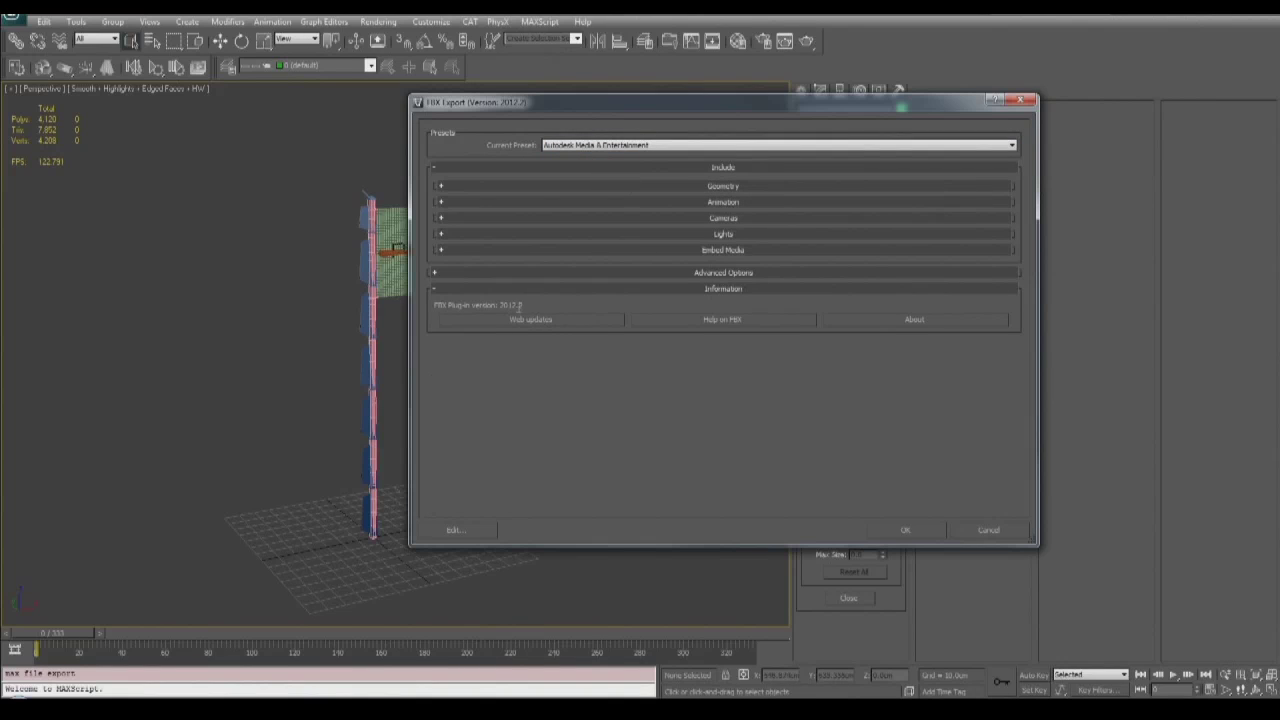
pyautogui.click(717, 271)
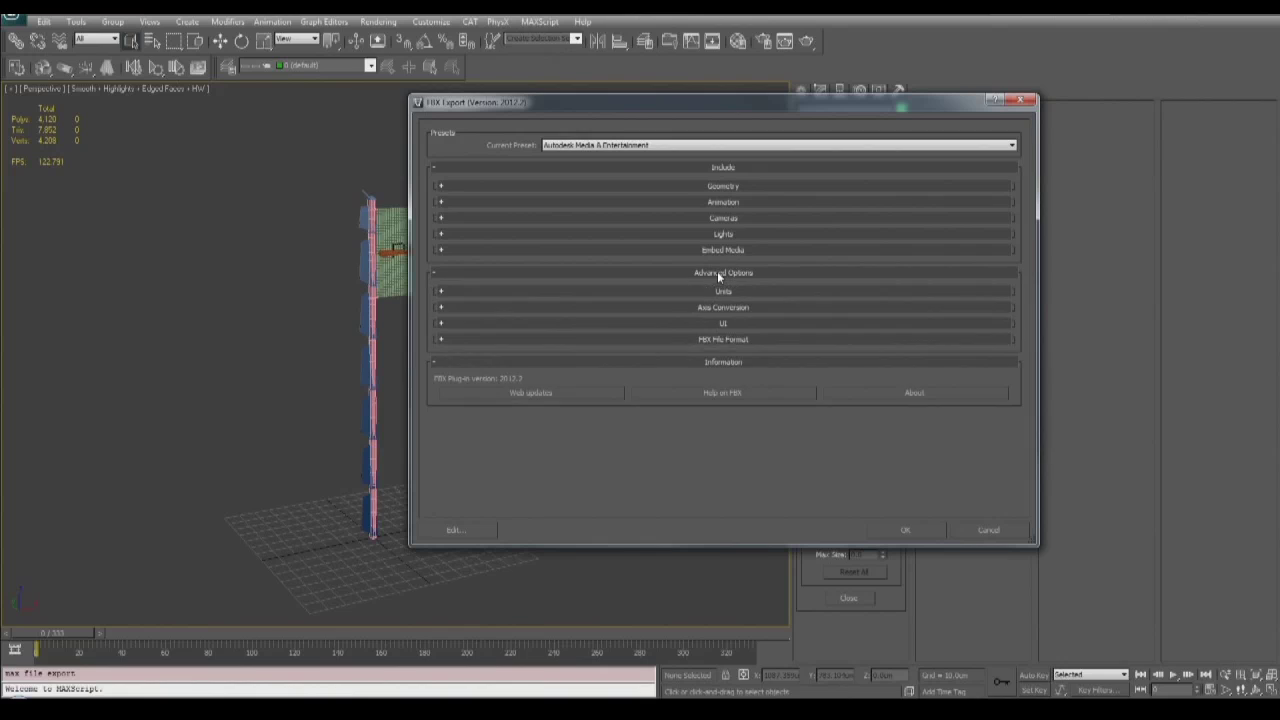
pyautogui.click(750, 322)
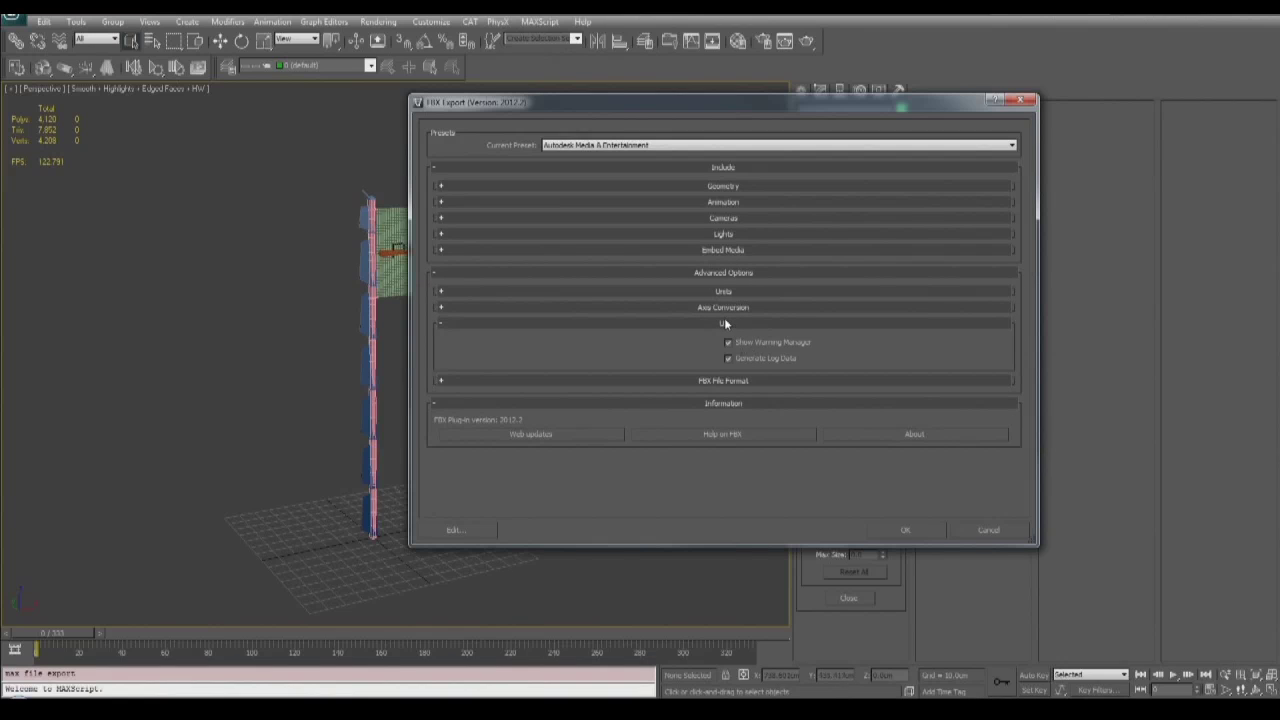
pyautogui.click(711, 309)
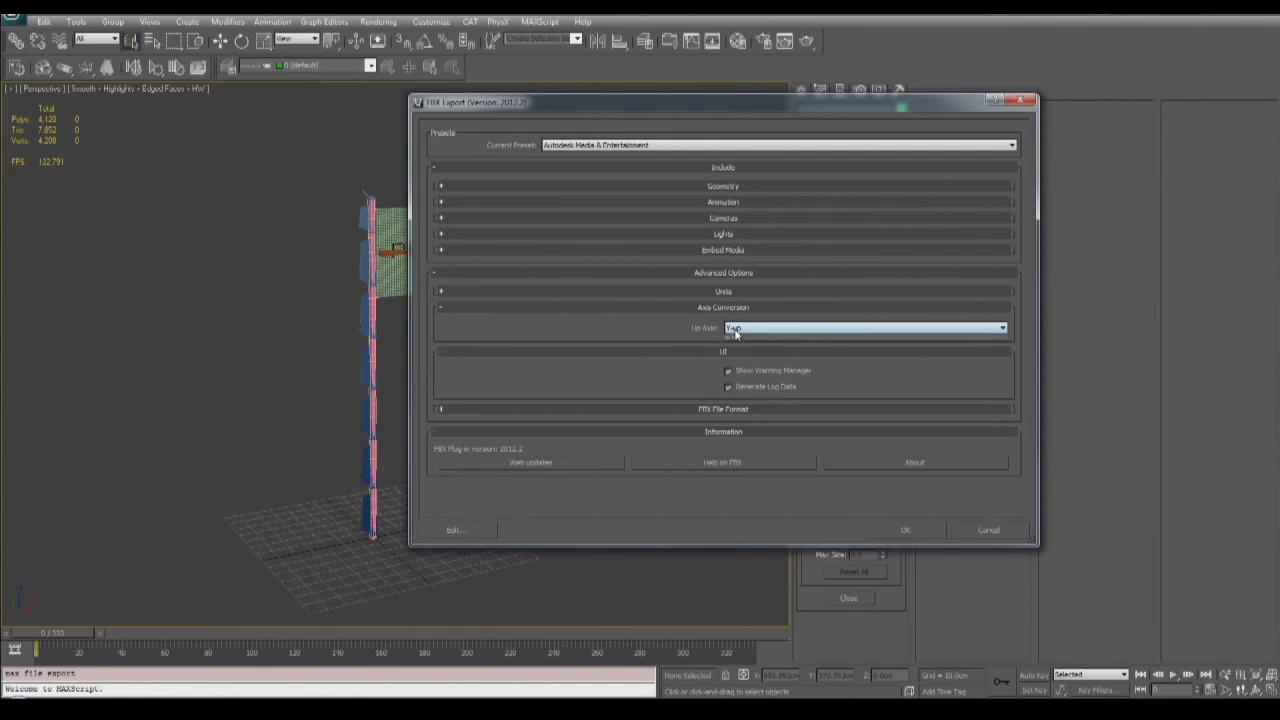
pyautogui.click(735, 328)
pyautogui.click(738, 347)
pyautogui.click(727, 307)
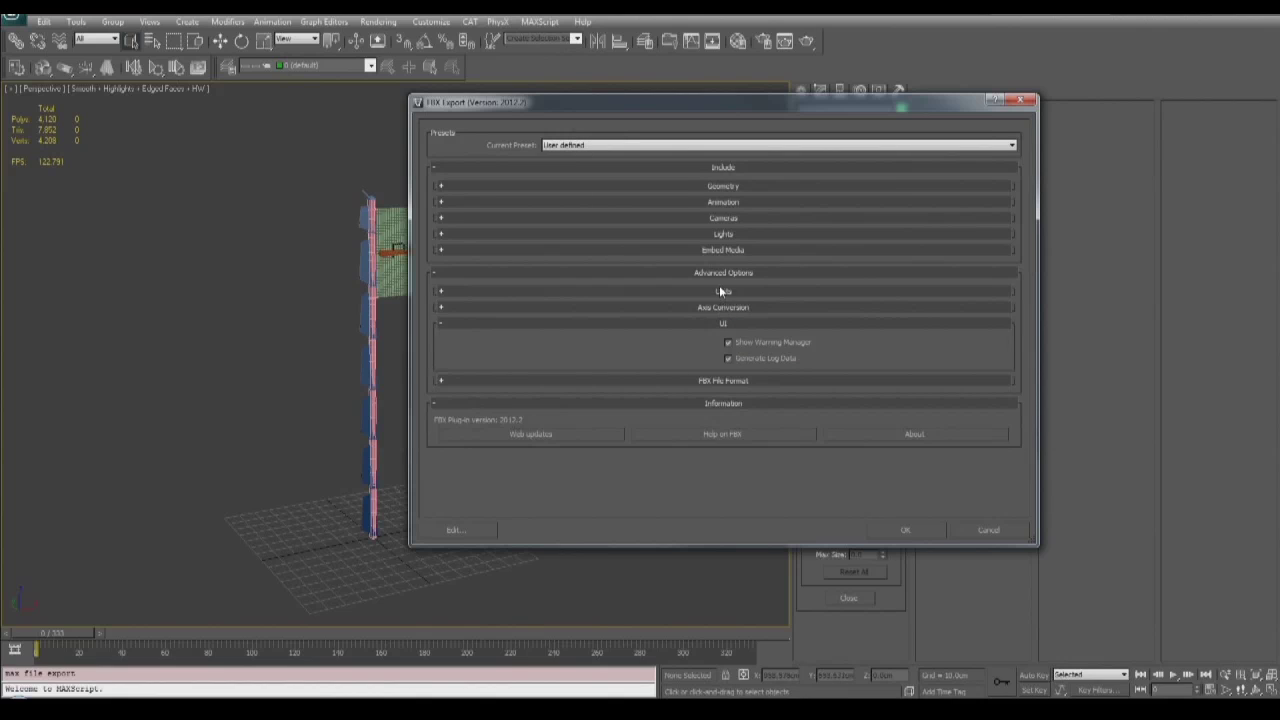
# - Check the units and animation options and run the FBX export with animation included
pyautogui.click(719, 290)
pyautogui.click(709, 203)
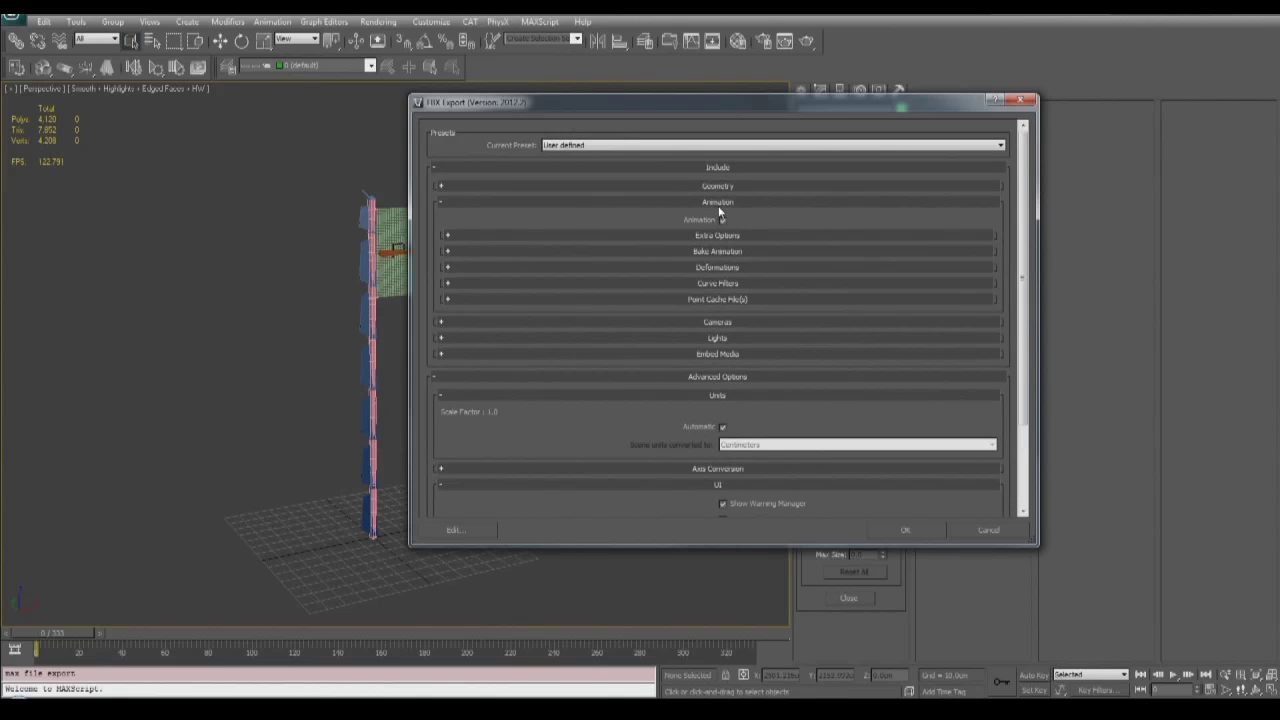
pyautogui.click(716, 236)
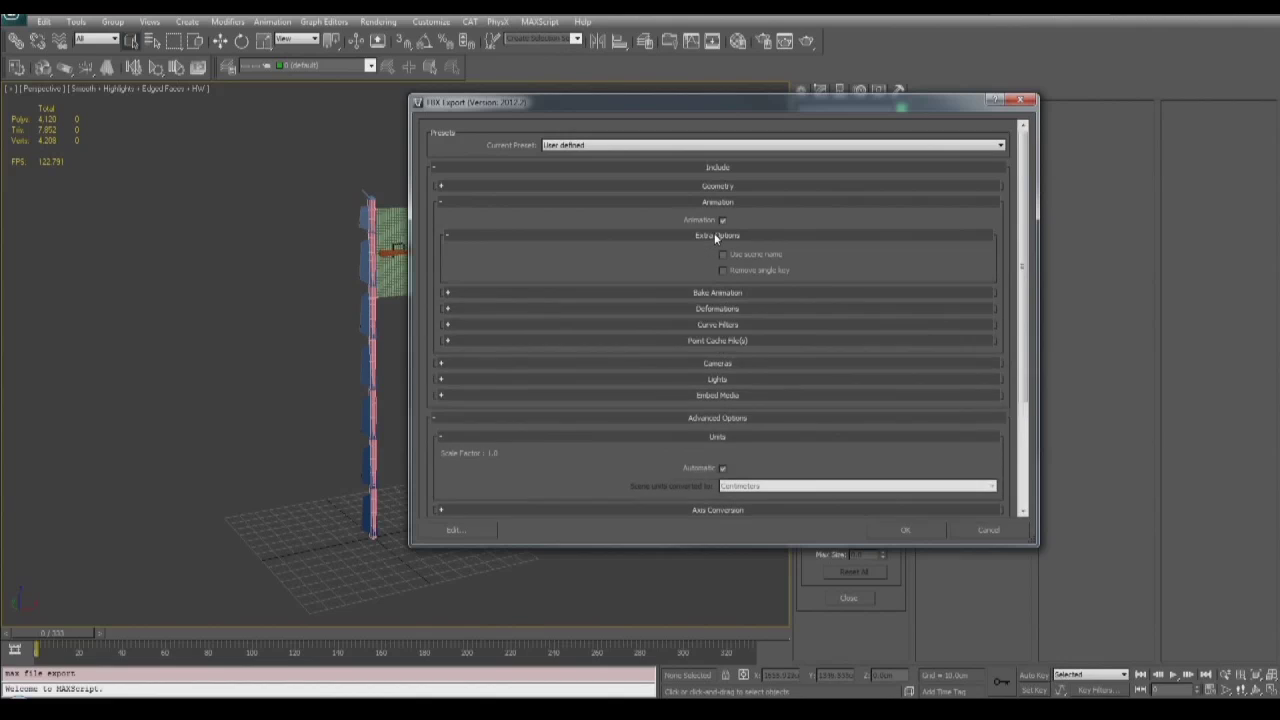
pyautogui.click(714, 235)
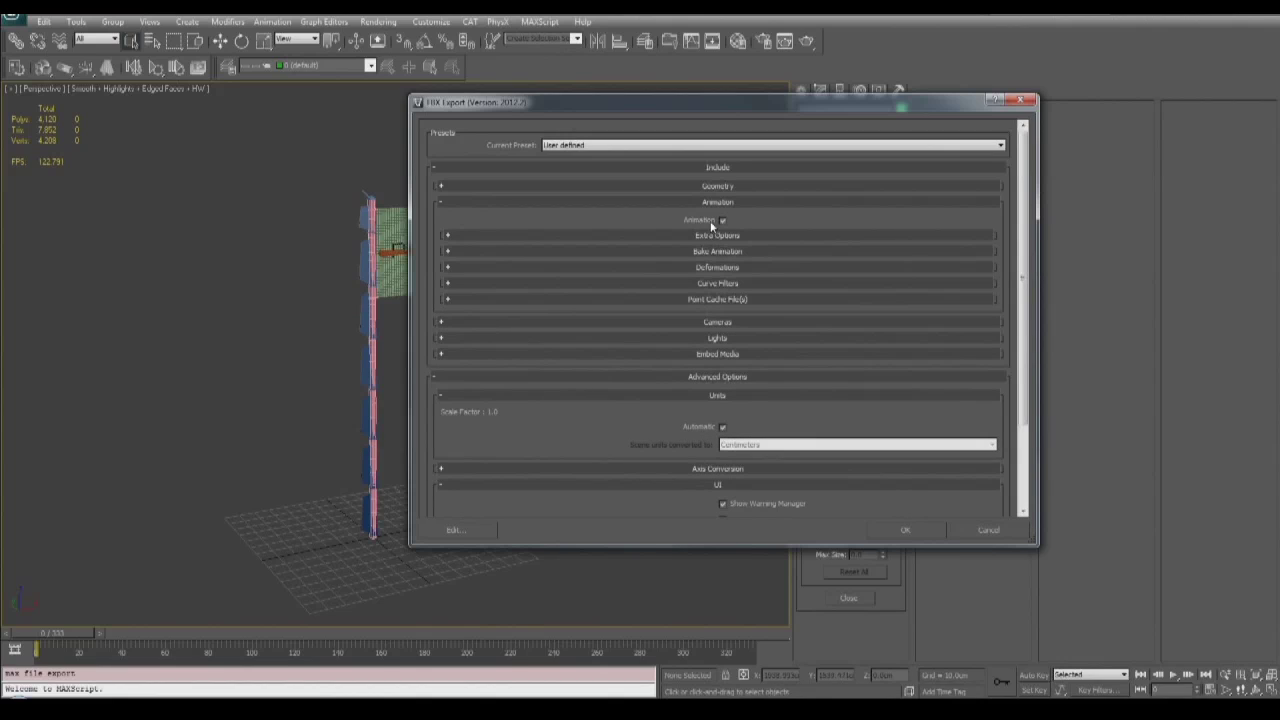
pyautogui.click(897, 531)
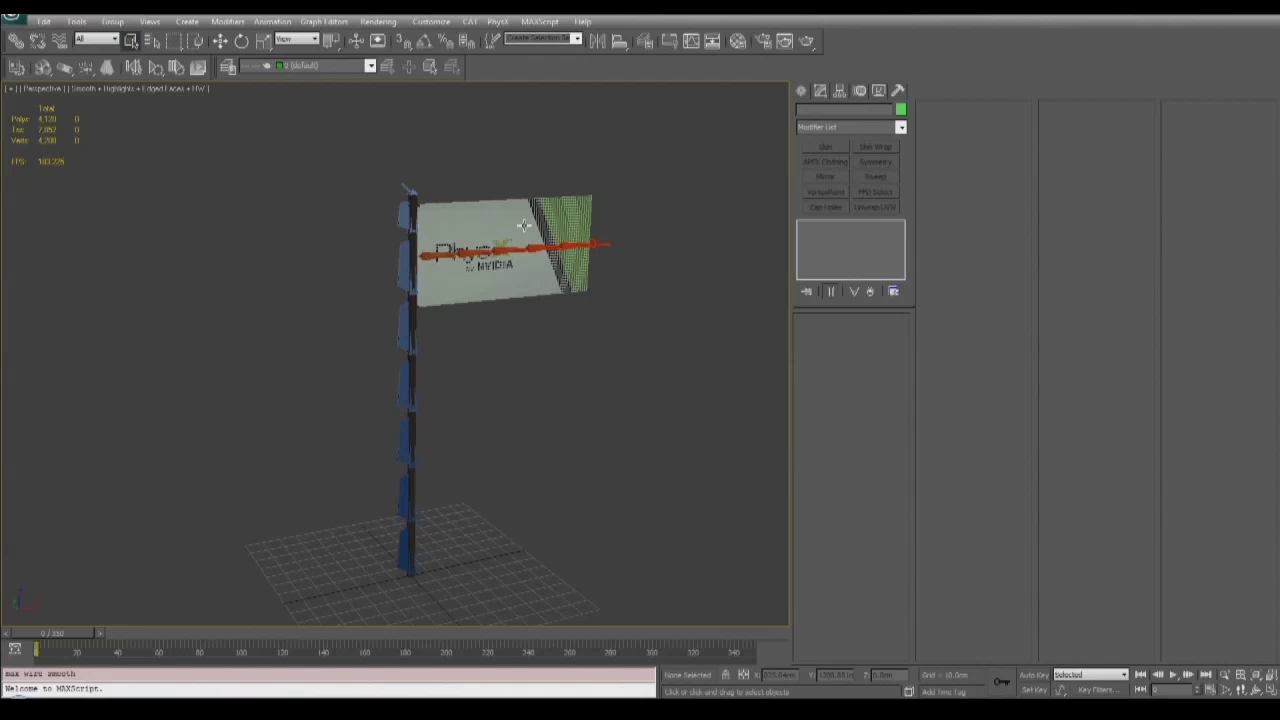
# - Select the Flag_LOD_1 mesh and switch the shaded display to object color
pyautogui.click(524, 225)
pyautogui.moveTo(614, 214); pyautogui.dragTo(595, 227, button='middle')
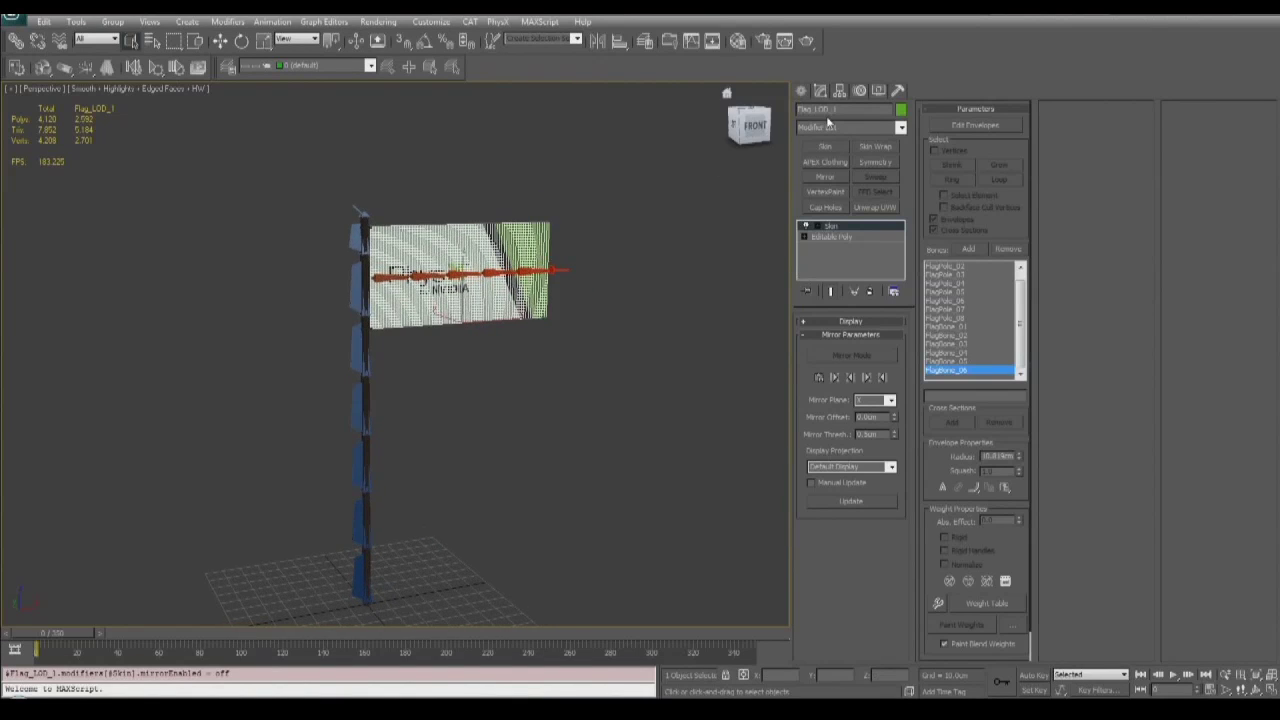
pyautogui.click(879, 91)
pyautogui.click(865, 173)
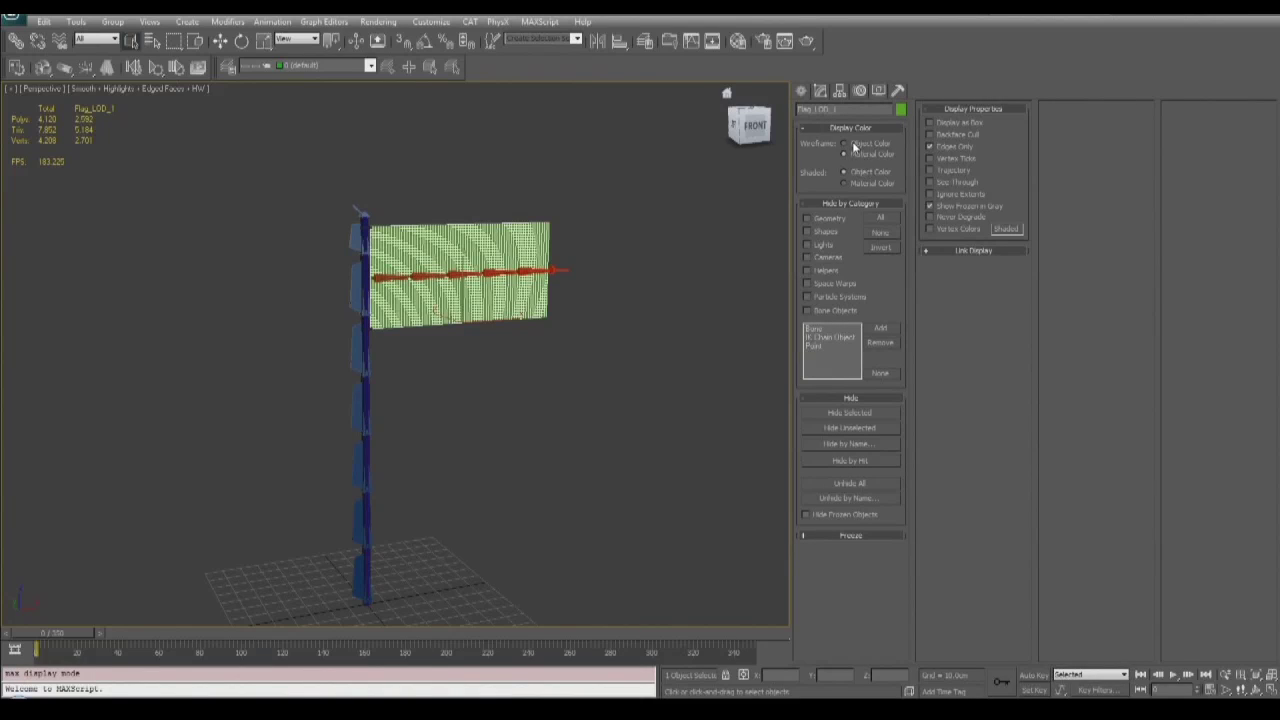
pyautogui.click(821, 91)
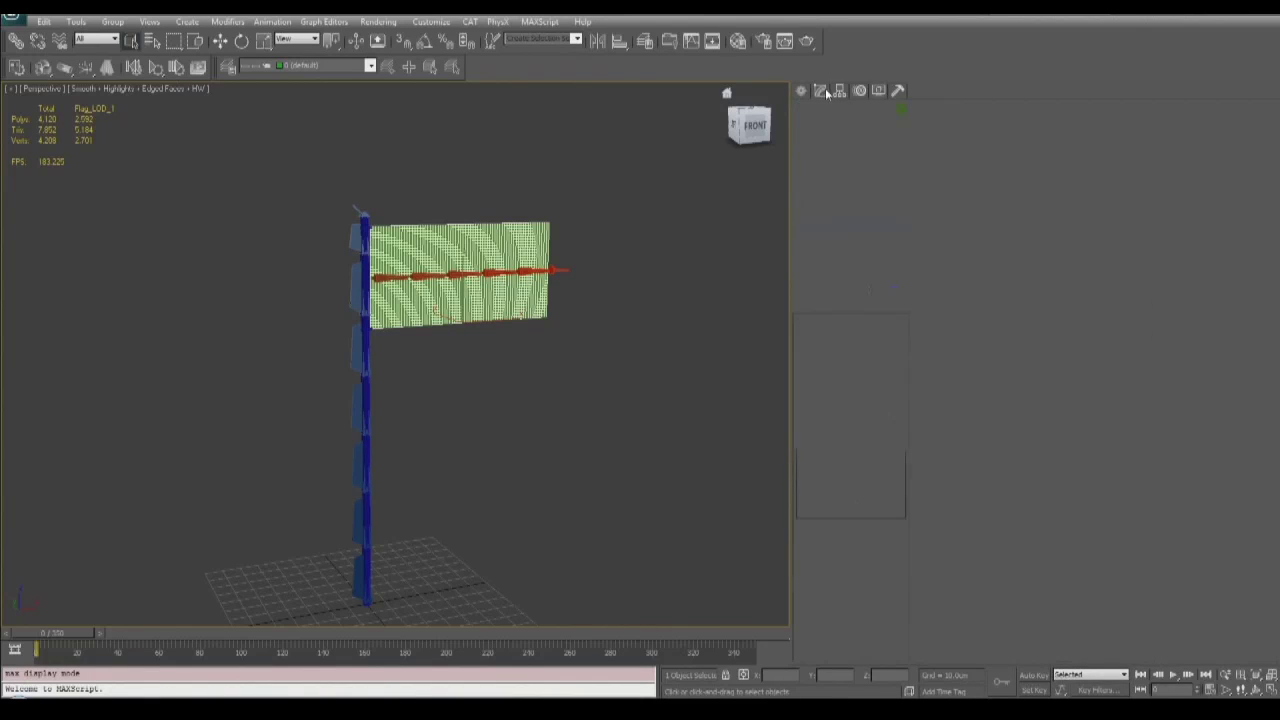
# - Apply an APEX Clothing modifier to Flag_LOD_1 and flood its Max Distance channel with 200 cm
pyautogui.click(105, 68)
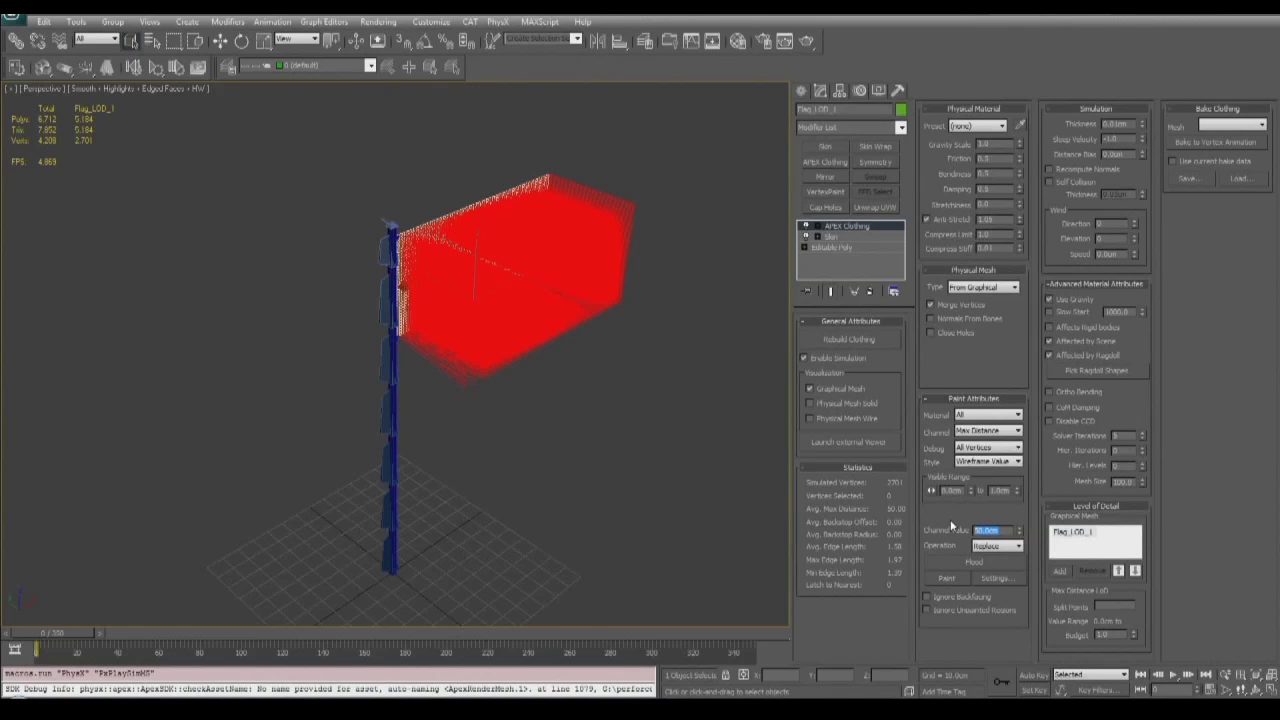
pyautogui.write('20')
pyautogui.click(970, 560)
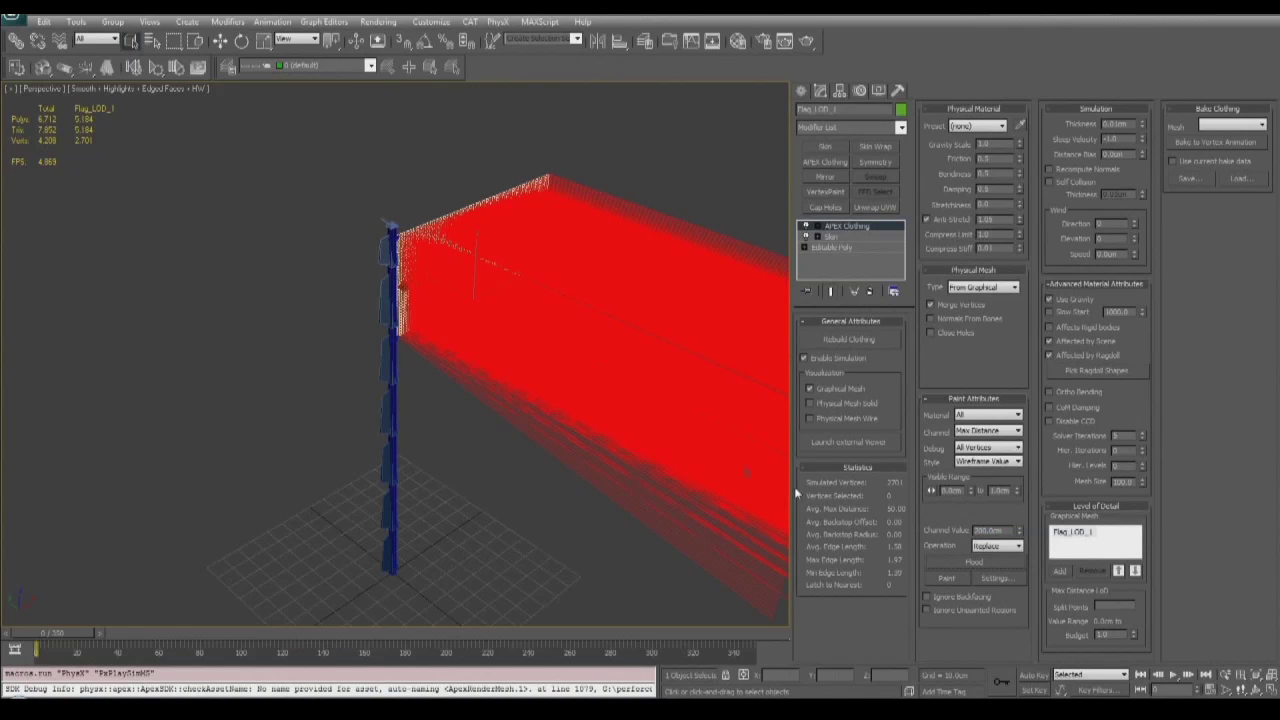
# - Preview the cloth simulation of the flooded flag and reset it to the first frame
pyautogui.moveTo(524, 354); pyautogui.dragTo(418, 276, button='middle')
pyautogui.scroll(-2, 418, 276)
pyautogui.scroll(-1, 450, 365)
pyautogui.moveTo(452, 375)
pyautogui.keyDown('alt'); pyautogui.mouseDown(button='middle')
pyautogui.moveTo(456, 357)
pyautogui.moveTo(457, 384)
pyautogui.mouseUp(button='middle'); pyautogui.keyUp('alt')
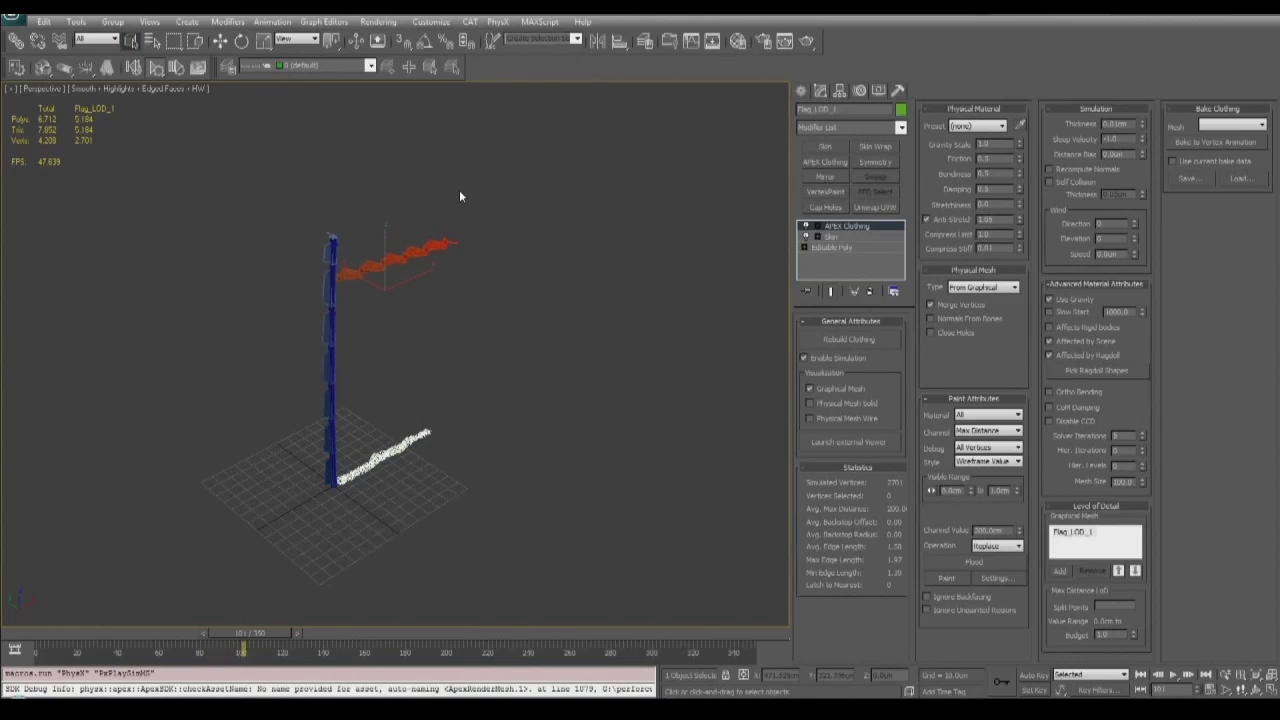
pyautogui.click(154, 67)
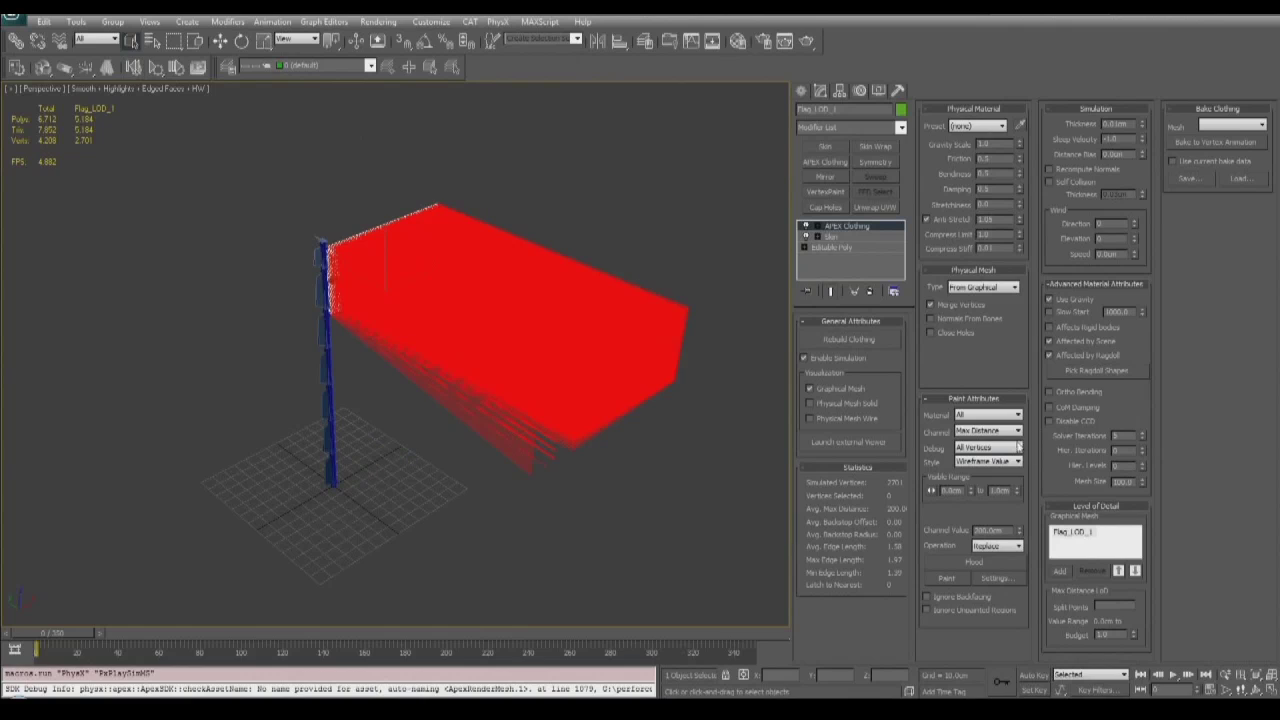
# - Turn the debug visualizer off and paint a Max Distance of 0 cm onto the flag's upper and lower corners at the pole
pyautogui.click(986, 477)
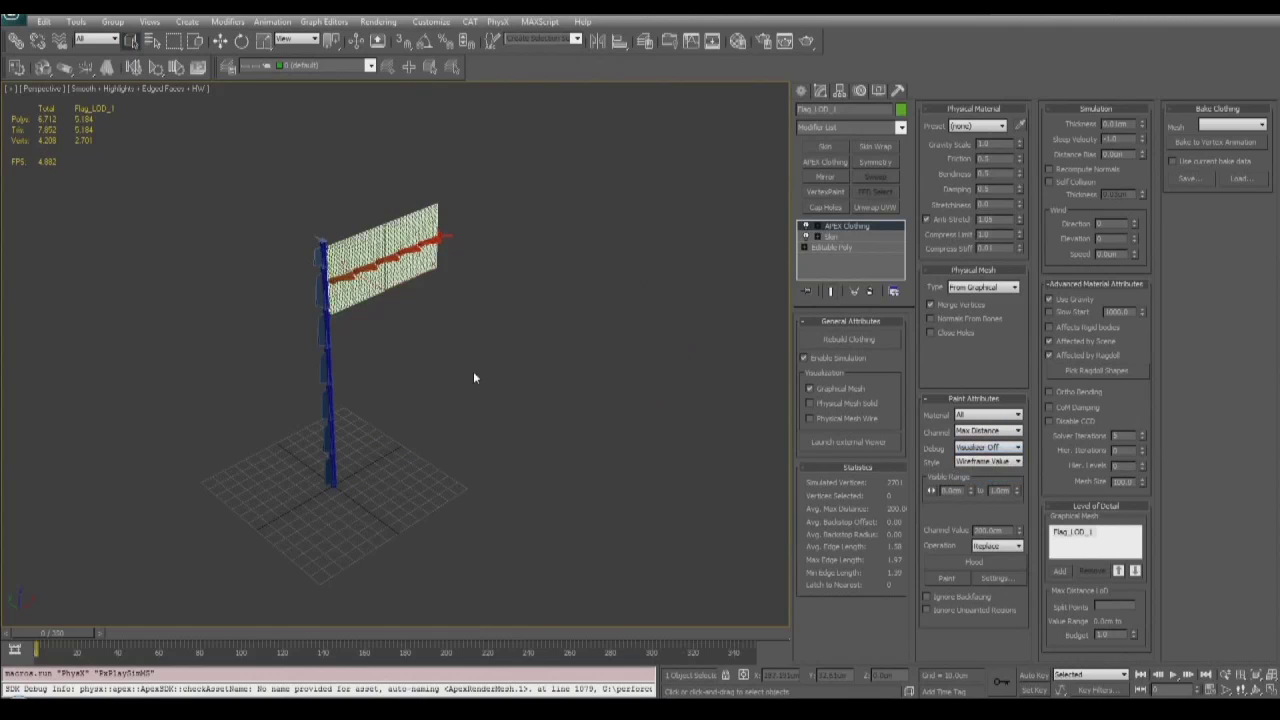
pyautogui.moveTo(473, 371); pyautogui.dragTo(533, 398, button='middle')
pyautogui.scroll(3, 533, 398)
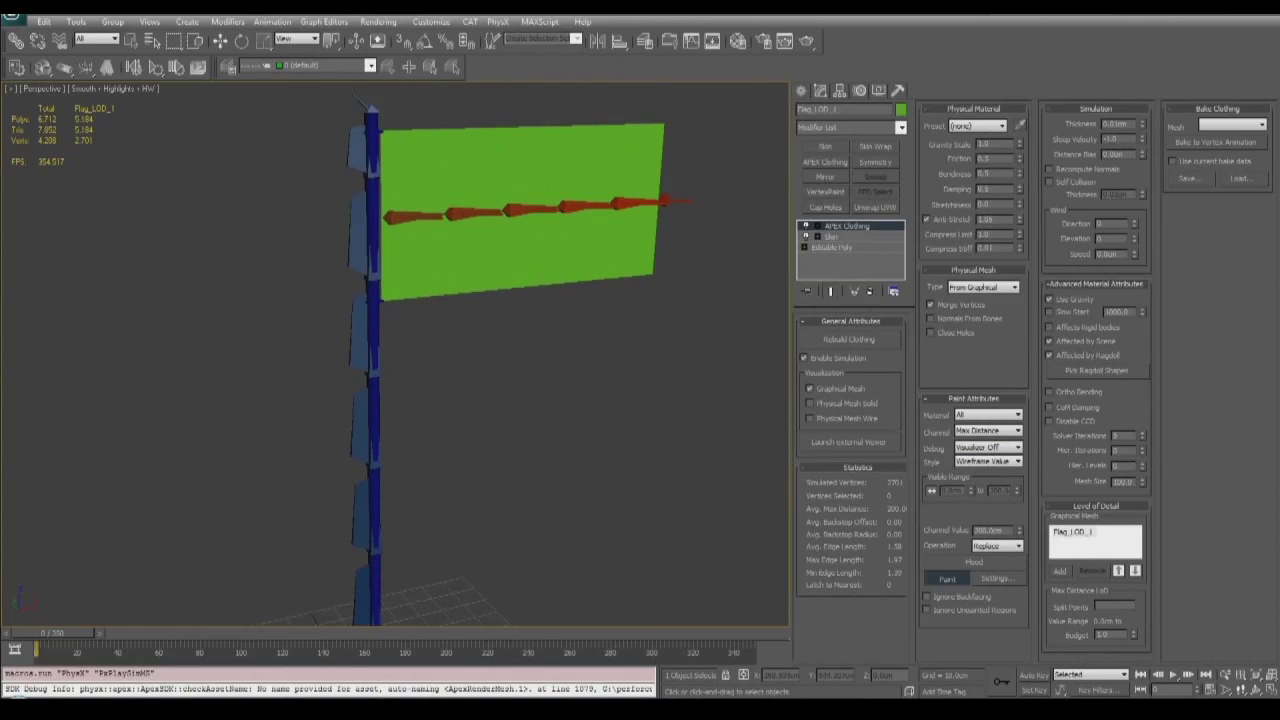
pyautogui.keyDown('alt'); pyautogui.moveTo(500, 370); pyautogui.dragTo(465, 345, button='middle'); pyautogui.keyUp('alt')
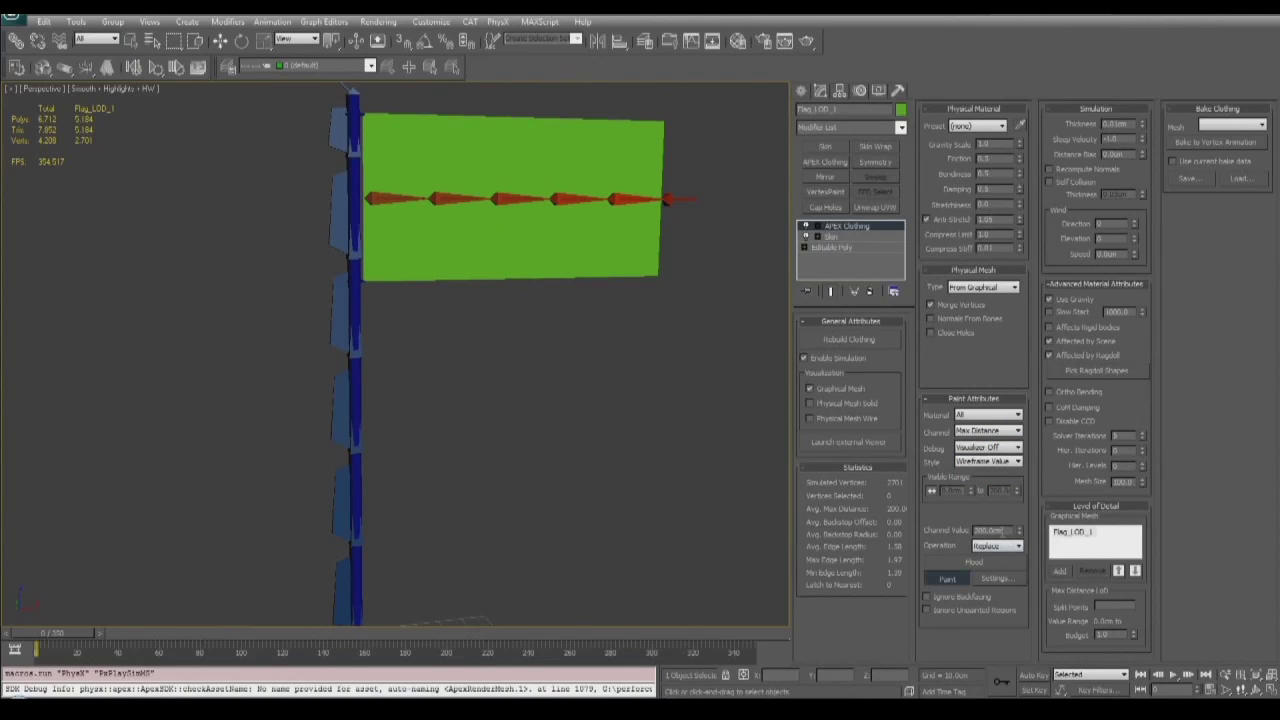
pyautogui.write('0')
pyautogui.press('Return')
pyautogui.keyDown('alt'); pyautogui.moveTo(350, 293); pyautogui.dragTo(392, 280, button='middle'); pyautogui.keyUp('alt')
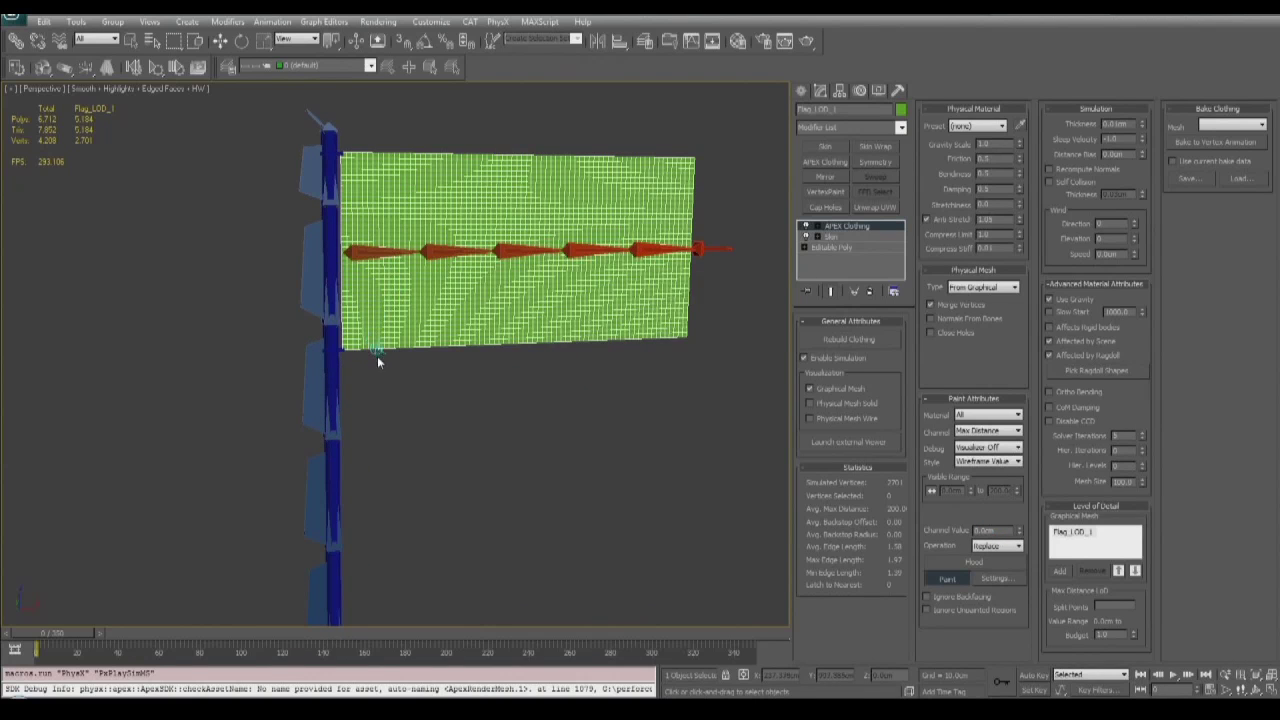
pyautogui.scroll(4, 377, 356)
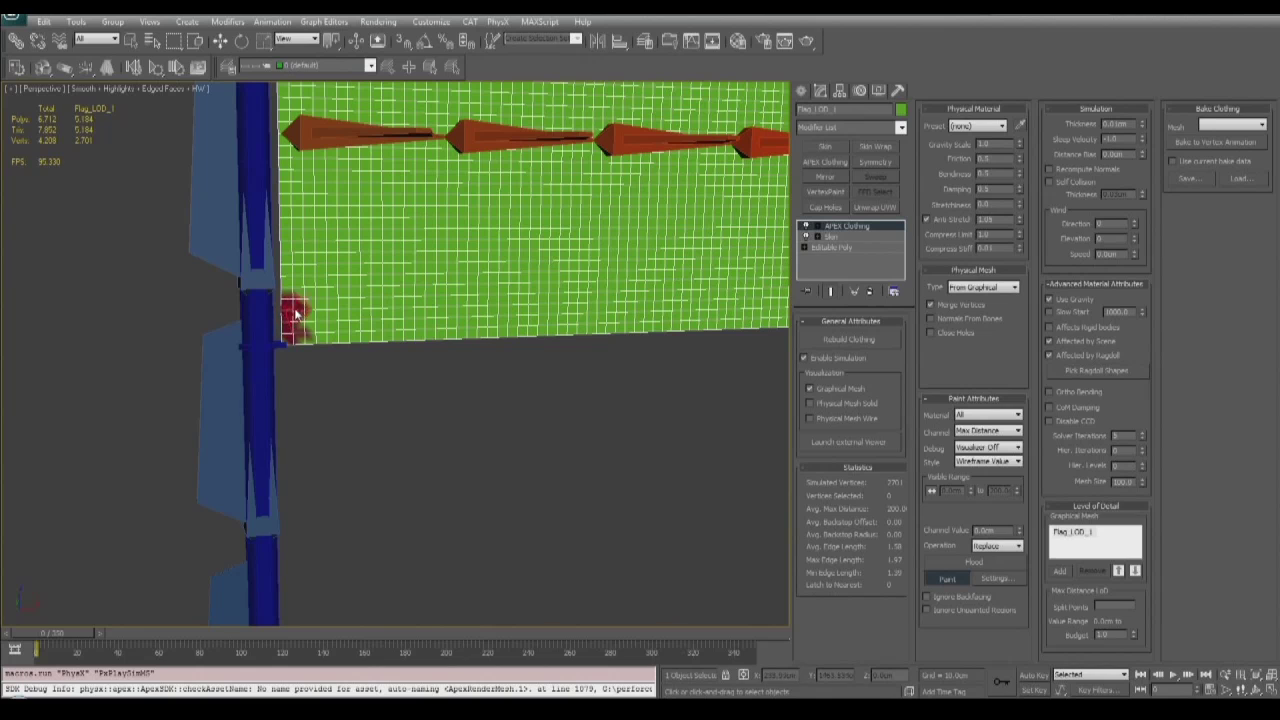
pyautogui.keyDown('alt'); pyautogui.moveTo(371, 236); pyautogui.dragTo(317, 232, button='middle'); pyautogui.keyUp('alt')
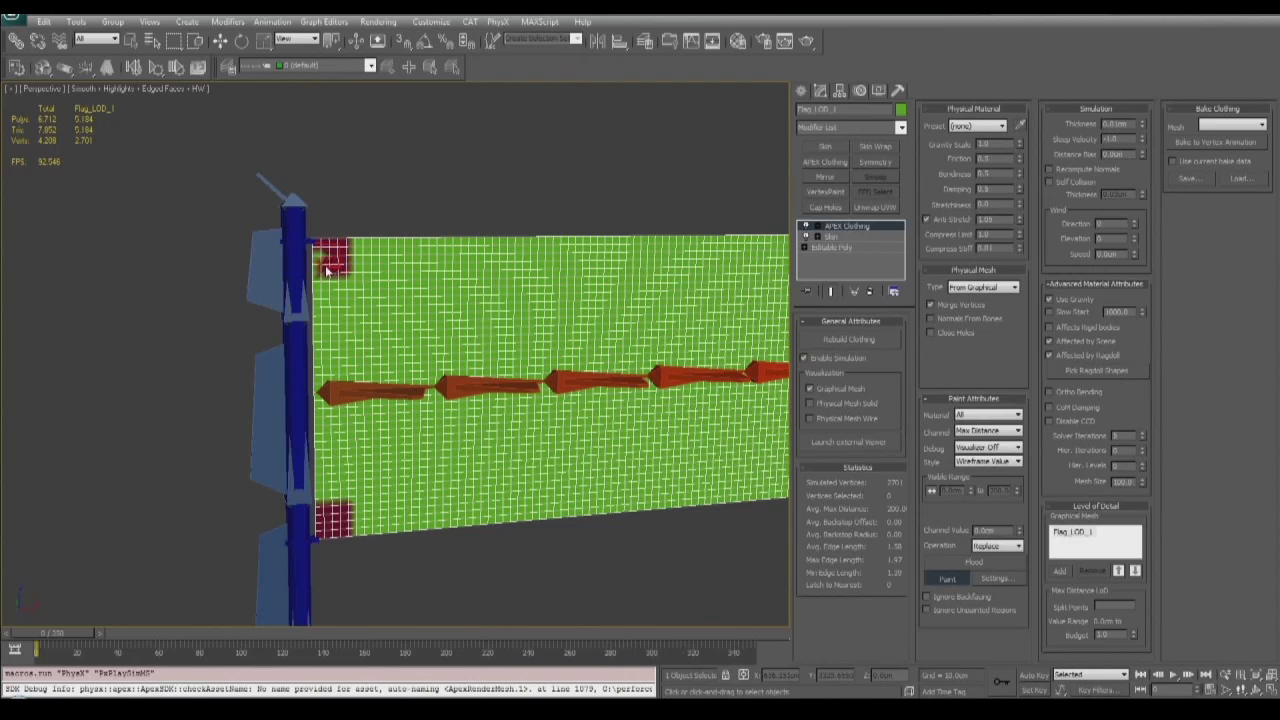
pyautogui.scroll(-6, 405, 335)
pyautogui.moveTo(423, 349)
pyautogui.keyDown('alt'); pyautogui.mouseDown(button='middle')
pyautogui.moveTo(500, 304)
pyautogui.moveTo(490, 324)
pyautogui.moveTo(483, 284)
pyautogui.mouseUp(button='middle'); pyautogui.keyUp('alt')
pyautogui.click(945, 578)
# - Deselect the flag, preview its simulation with the corners pinned to the pole, and reset to the first frame
pyautogui.press('w')
pyautogui.scroll(-1, 500, 304)
pyautogui.click(598, 415)
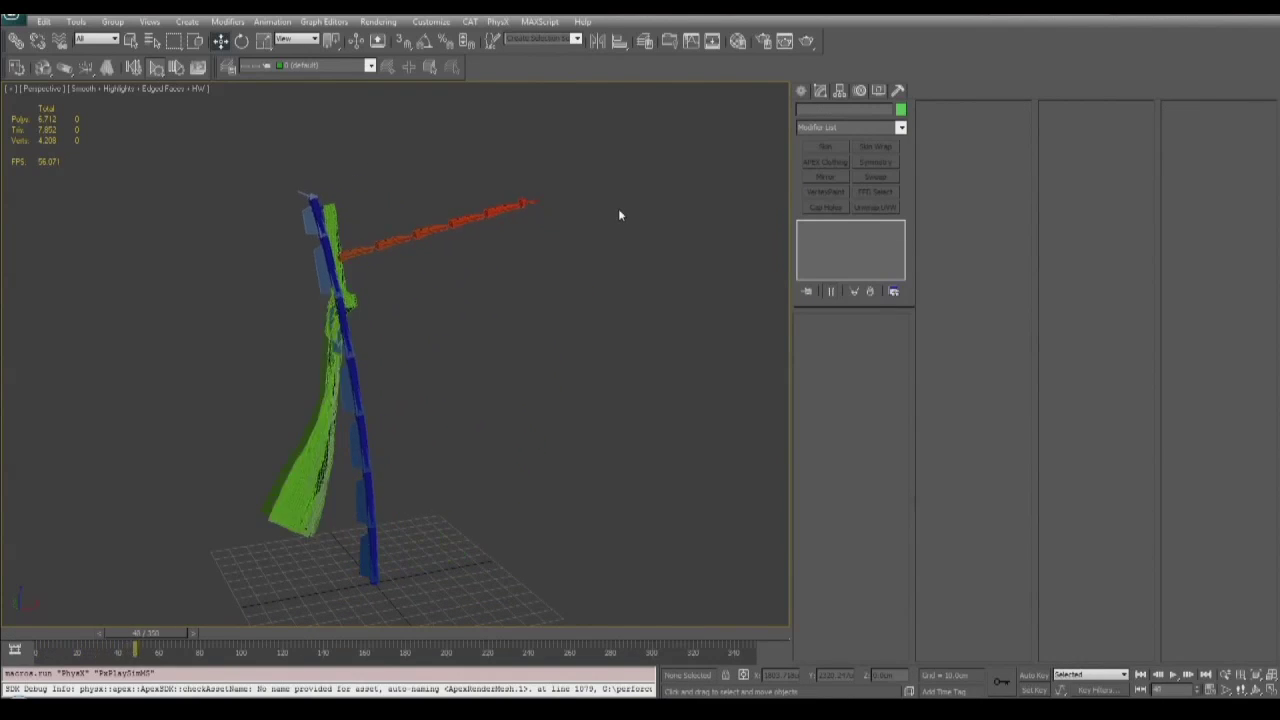
pyautogui.click(134, 67)
# - Set Flag_LOD_1's cloth gravity scale to 0.2, friction and damping to 0.05, and anti-stretch to 1.0
pyautogui.keyDown('alt'); pyautogui.moveTo(498, 278); pyautogui.dragTo(486, 231, button='middle'); pyautogui.keyUp('alt')
pyautogui.click(485, 231)
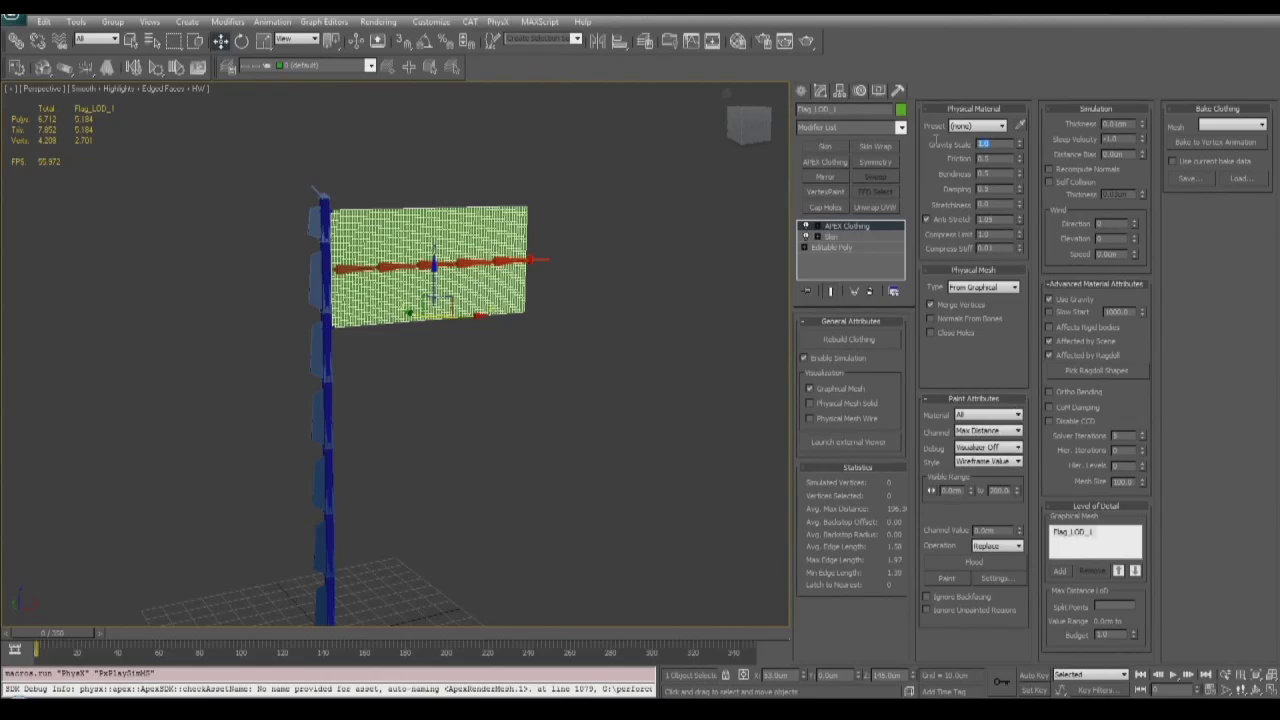
pyautogui.write('2')
pyautogui.write('0.05')
pyautogui.press('Tab')
pyautogui.press('Return')
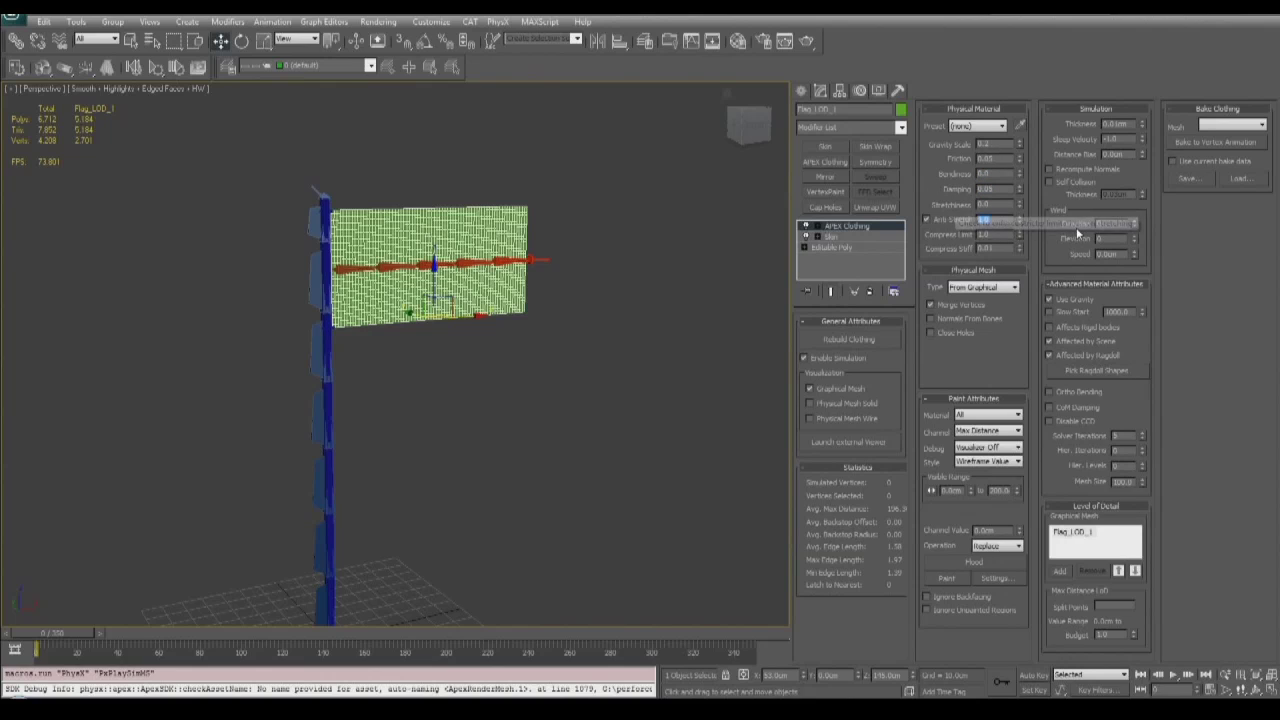
# - Deselect the flag and preview its simulation with the adjusted physical material
pyautogui.moveTo(345, 397); pyautogui.dragTo(354, 367, button='middle')
pyautogui.keyDown('alt'); pyautogui.moveTo(433, 322); pyautogui.dragTo(475, 334, button='middle'); pyautogui.keyUp('alt')
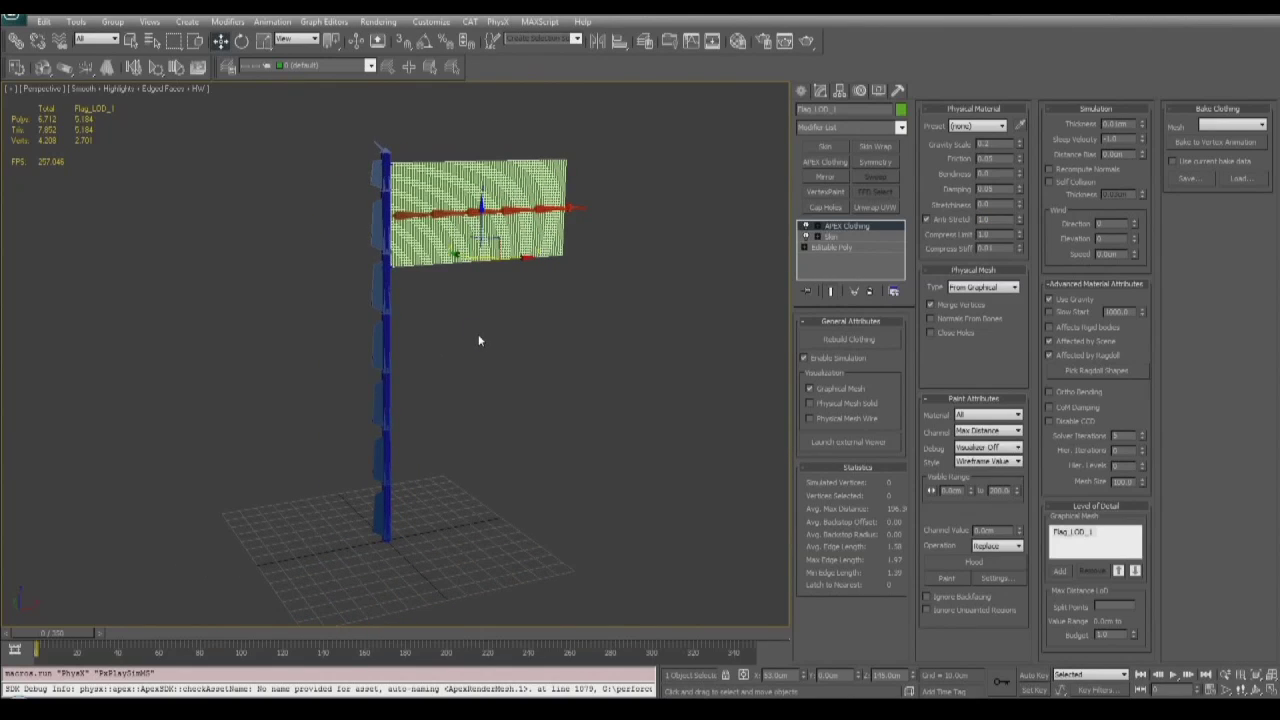
pyautogui.click(239, 128)
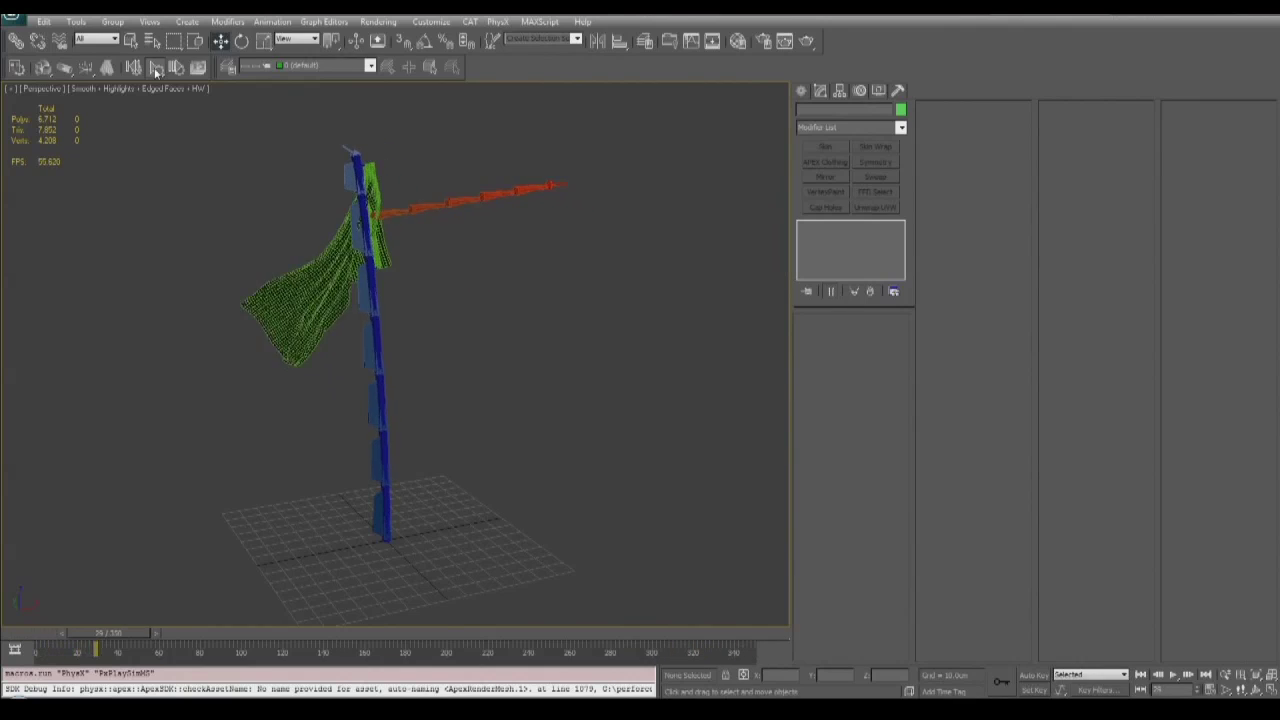
# - Reset the simulation, create a ragdoll for Flag_LOD_1, and move its helper up above the top of the flagpole
pyautogui.click(136, 68)
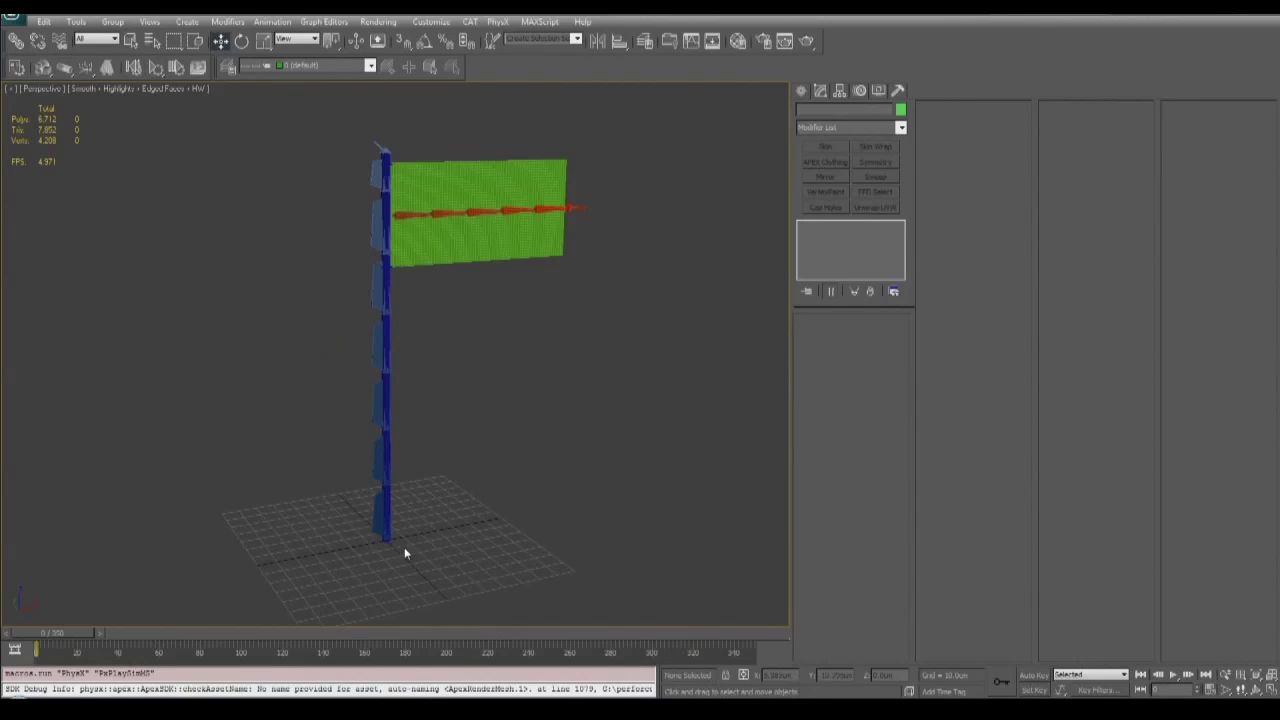
pyautogui.moveTo(405, 550); pyautogui.dragTo(418, 506, button='middle')
pyautogui.scroll(-1, 453, 307)
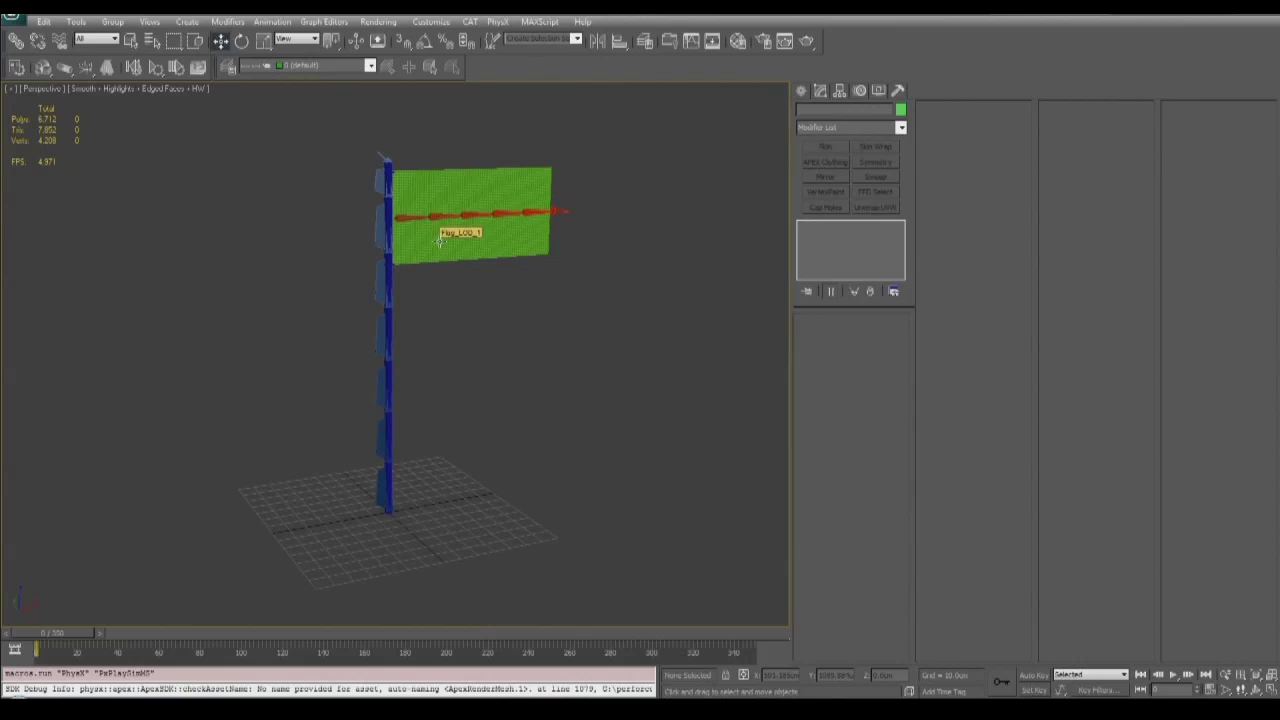
pyautogui.click(440, 242)
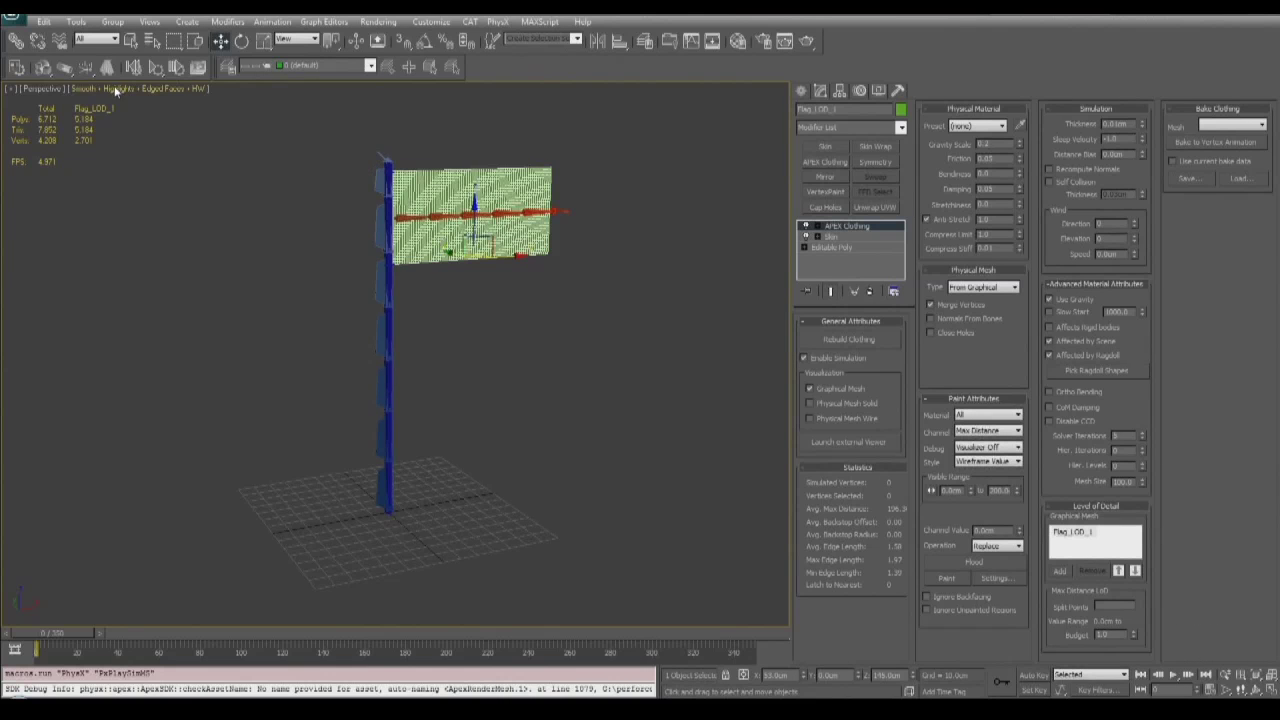
pyautogui.moveTo(88, 70); pyautogui.dragTo(113, 106)
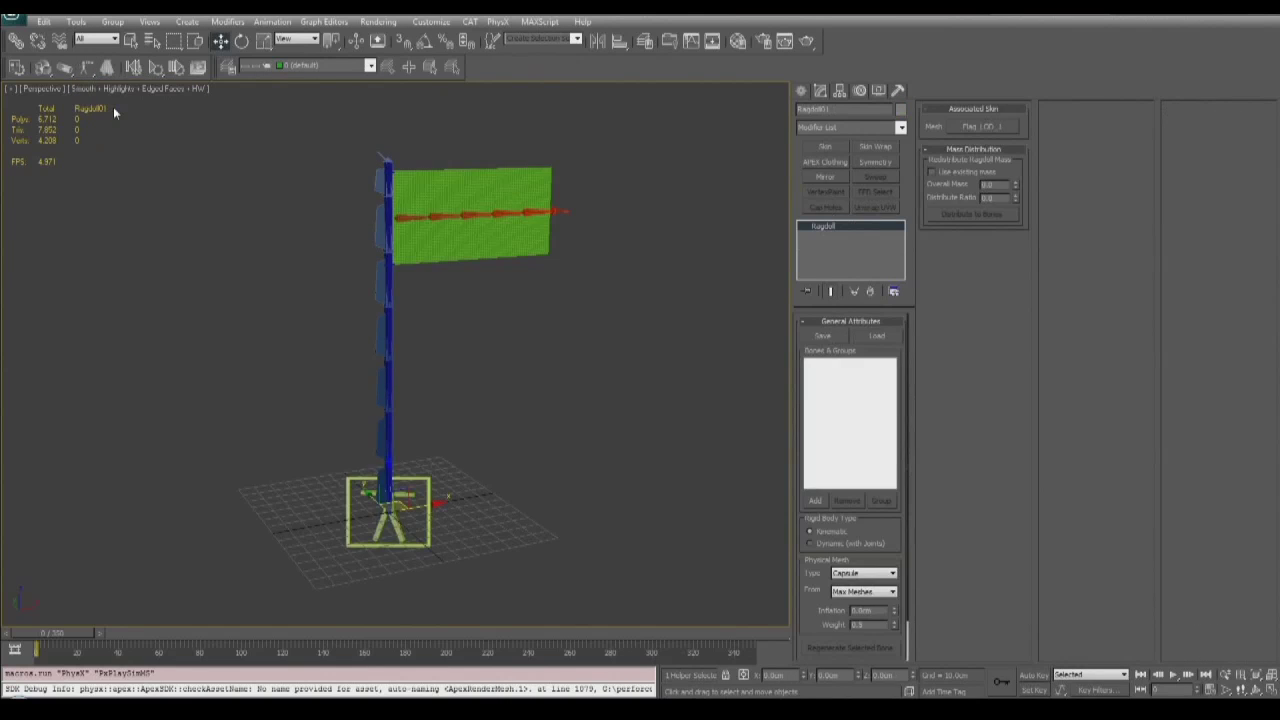
pyautogui.moveTo(389, 470); pyautogui.dragTo(395, 63)
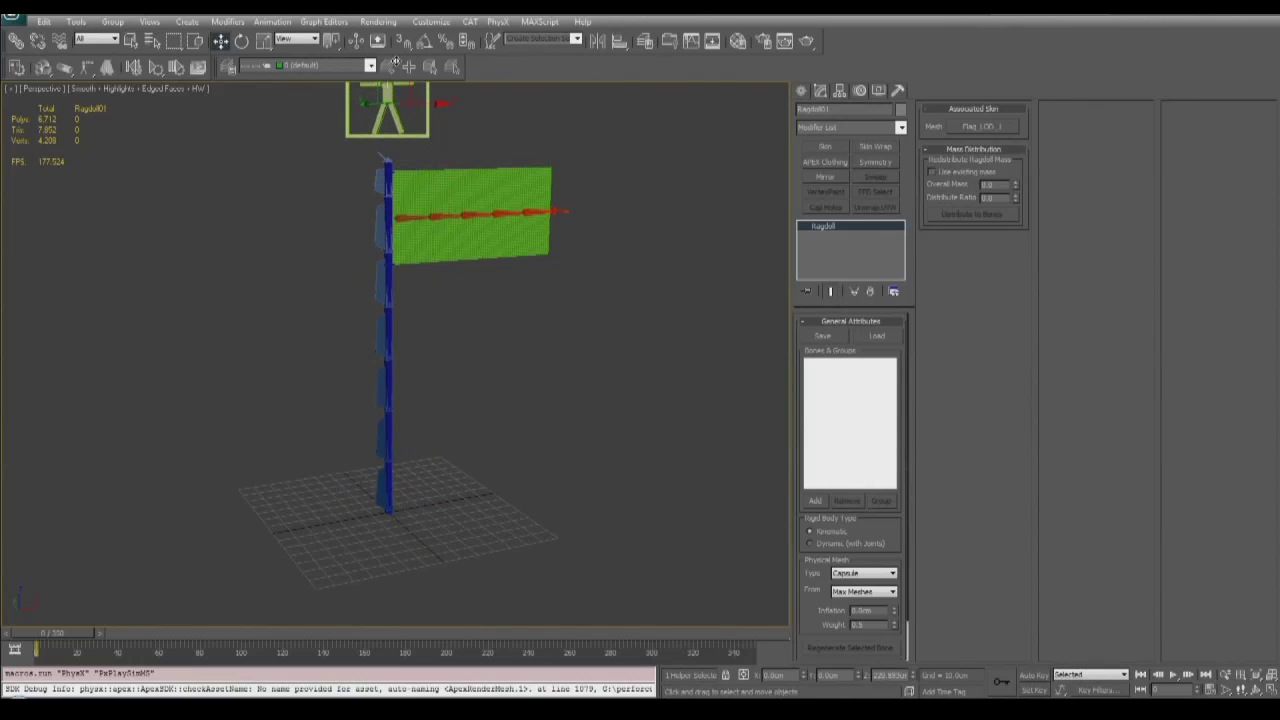
pyautogui.moveTo(494, 256); pyautogui.dragTo(514, 330, button='middle')
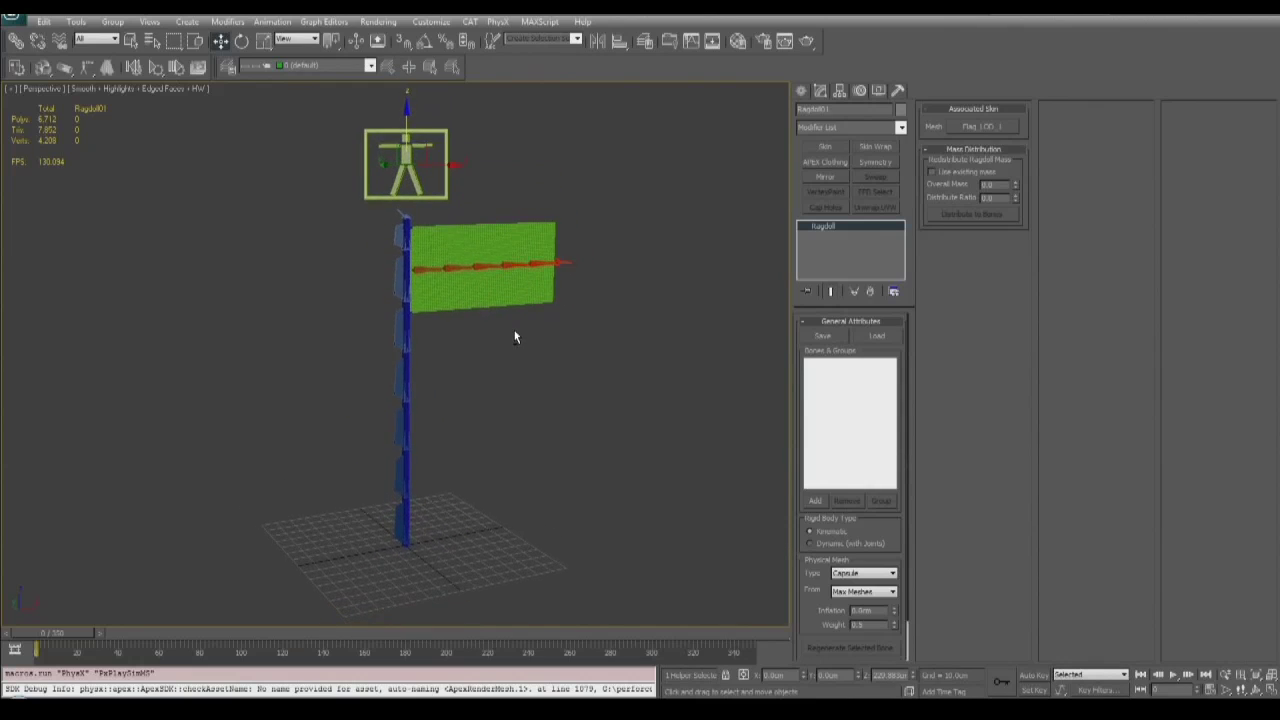
# - Add the bones FlagPole_01 through FlagPole_08 to the ragdoll and inspect their capsules along the pole
pyautogui.click(815, 501)
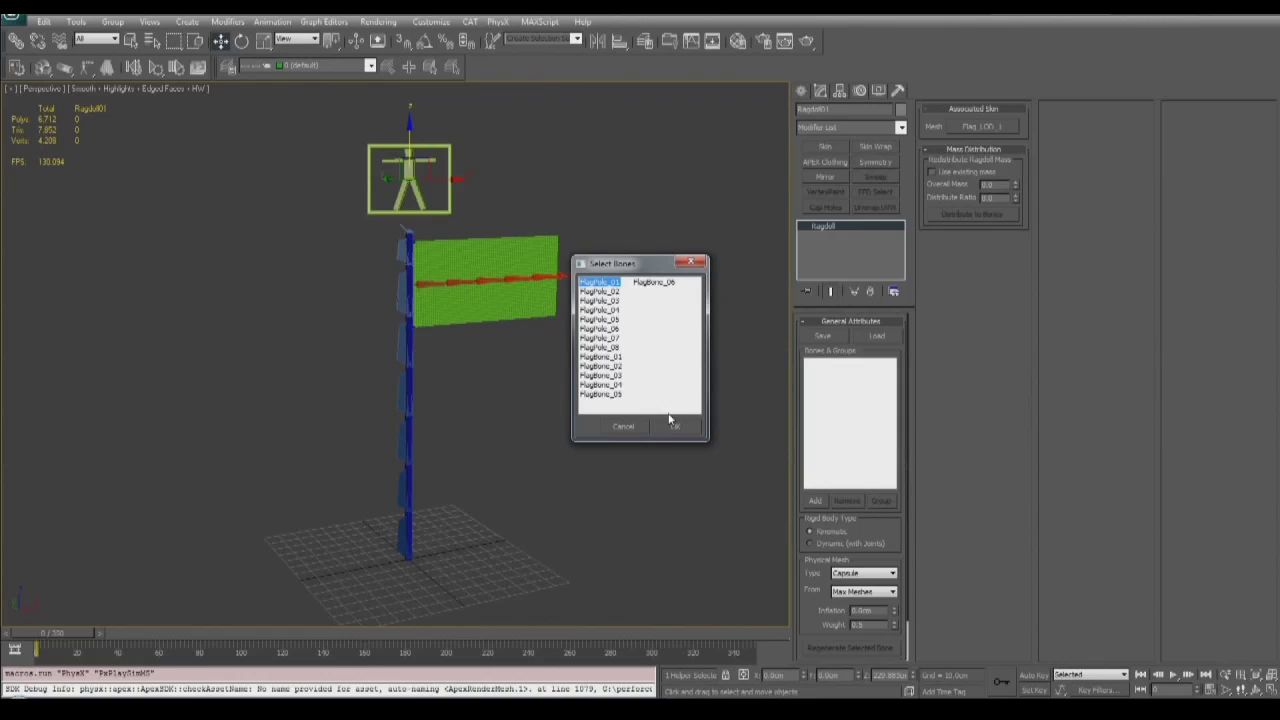
pyautogui.keyDown('shift'); pyautogui.click(603, 347); pyautogui.keyUp('shift')
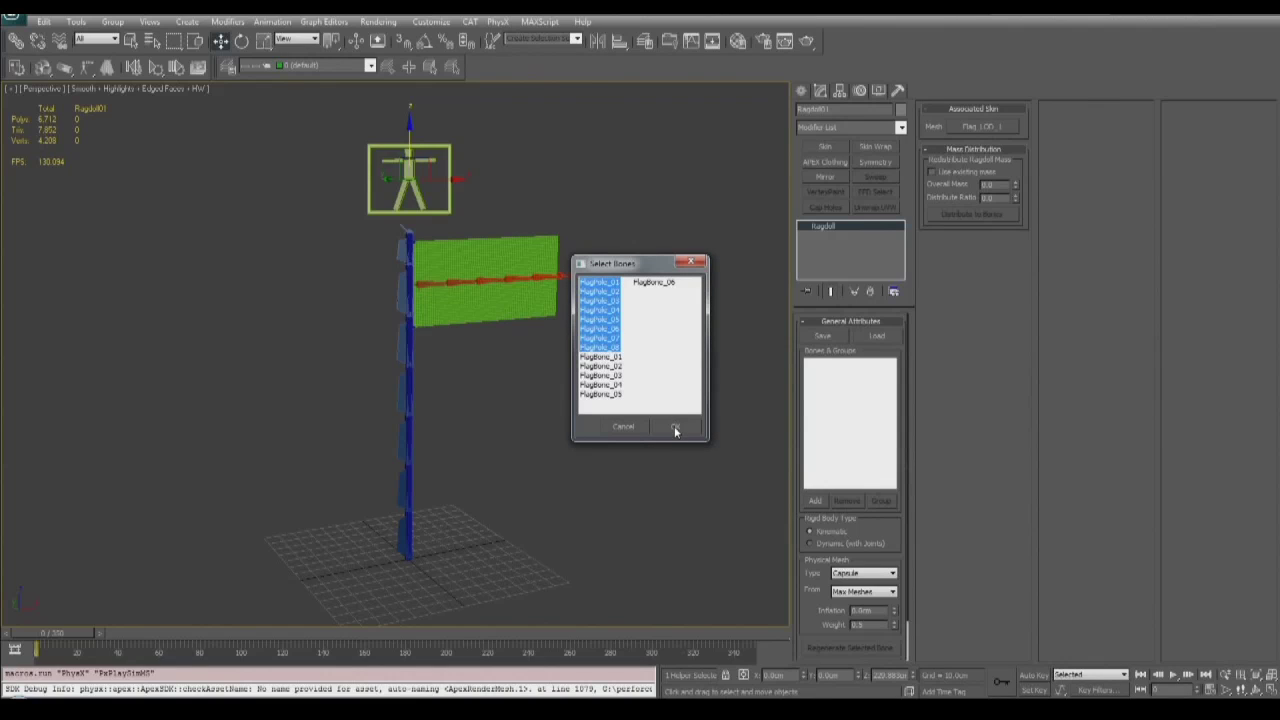
pyautogui.click(675, 428)
pyautogui.moveTo(451, 394); pyautogui.dragTo(474, 302, button='middle')
pyautogui.scroll(5, 534, 217)
pyautogui.keyDown('alt'); pyautogui.moveTo(534, 217); pyautogui.dragTo(526, 237, button='middle'); pyautogui.keyUp('alt')
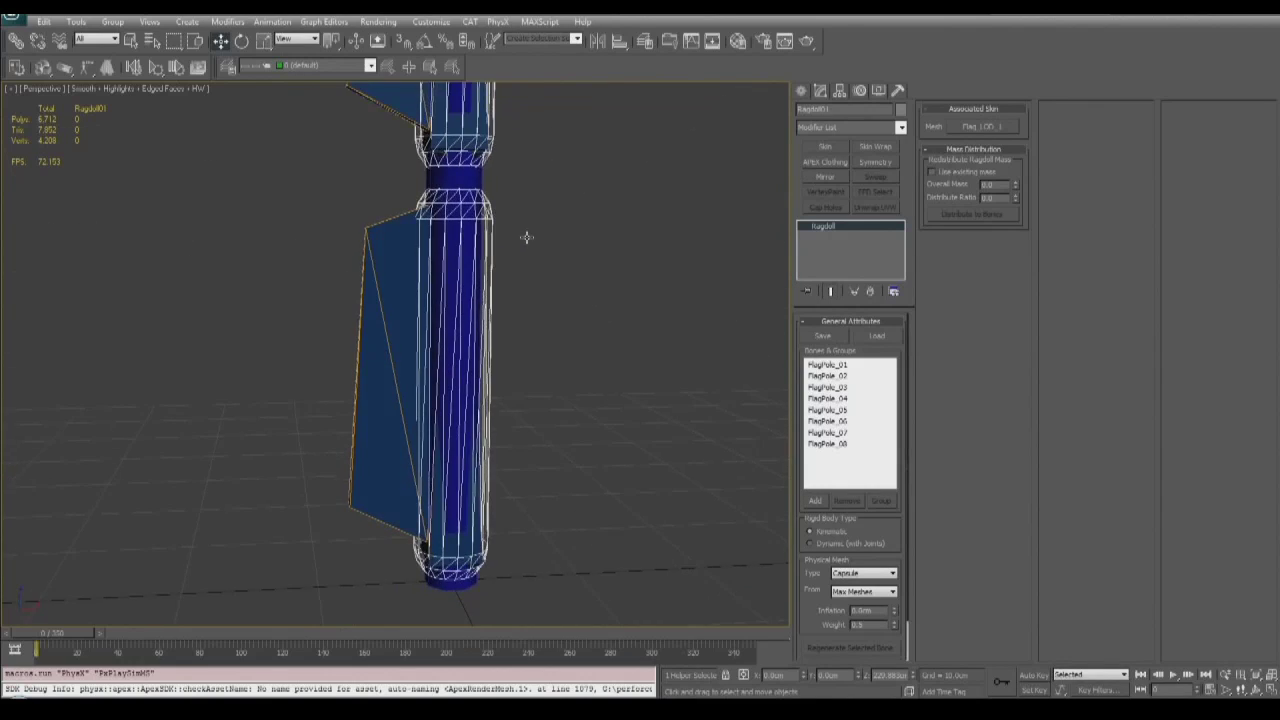
pyautogui.scroll(-3, 526, 237)
pyautogui.moveTo(526, 300); pyautogui.dragTo(488, 329, button='middle')
# - Enlarge the radius of FlagPole_01's capsule to about 4.55 cm and delete its second physical mesh, Mesh 2
pyautogui.click(388, 343)
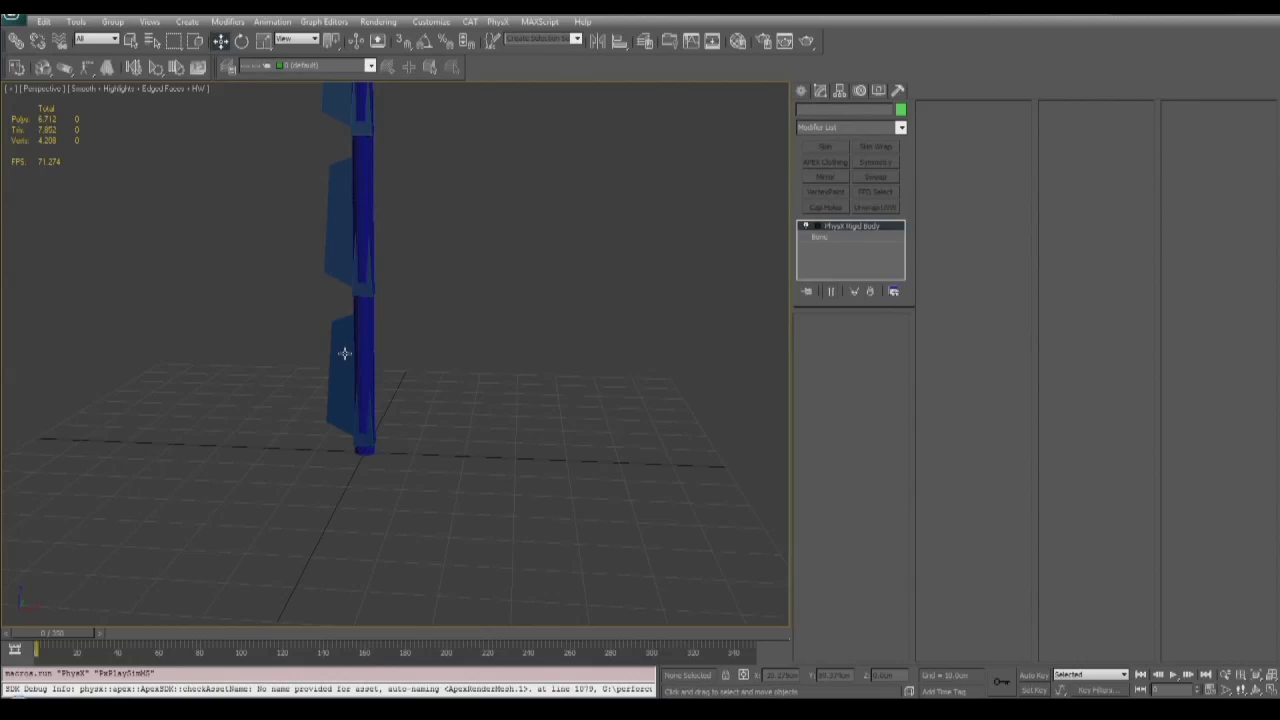
pyautogui.click(344, 353)
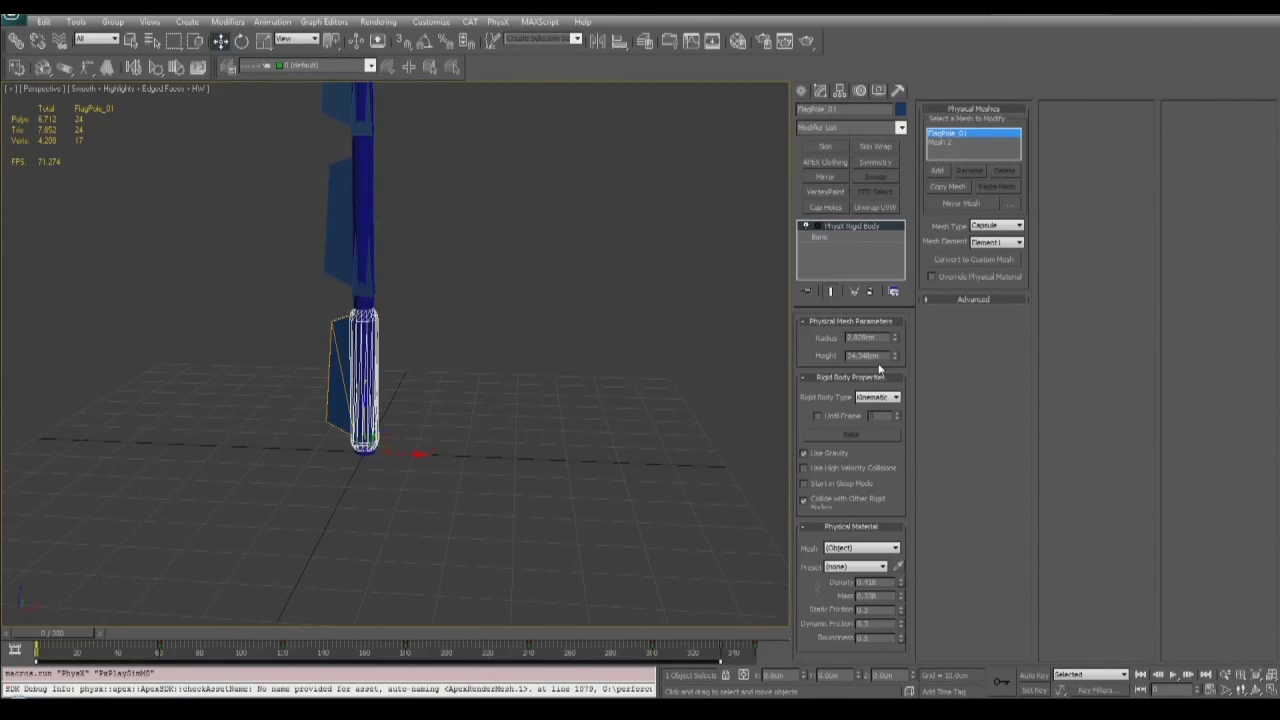
pyautogui.moveTo(896, 325); pyautogui.dragTo(894, 295)
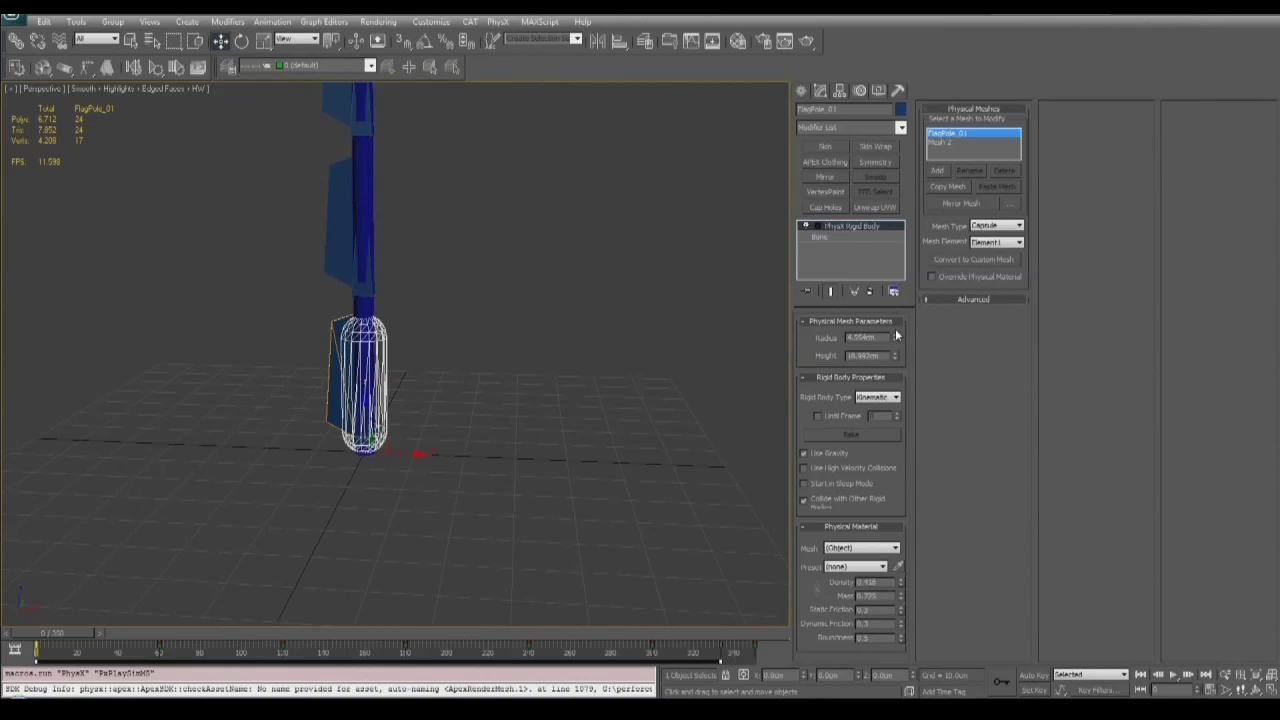
pyautogui.click(946, 142)
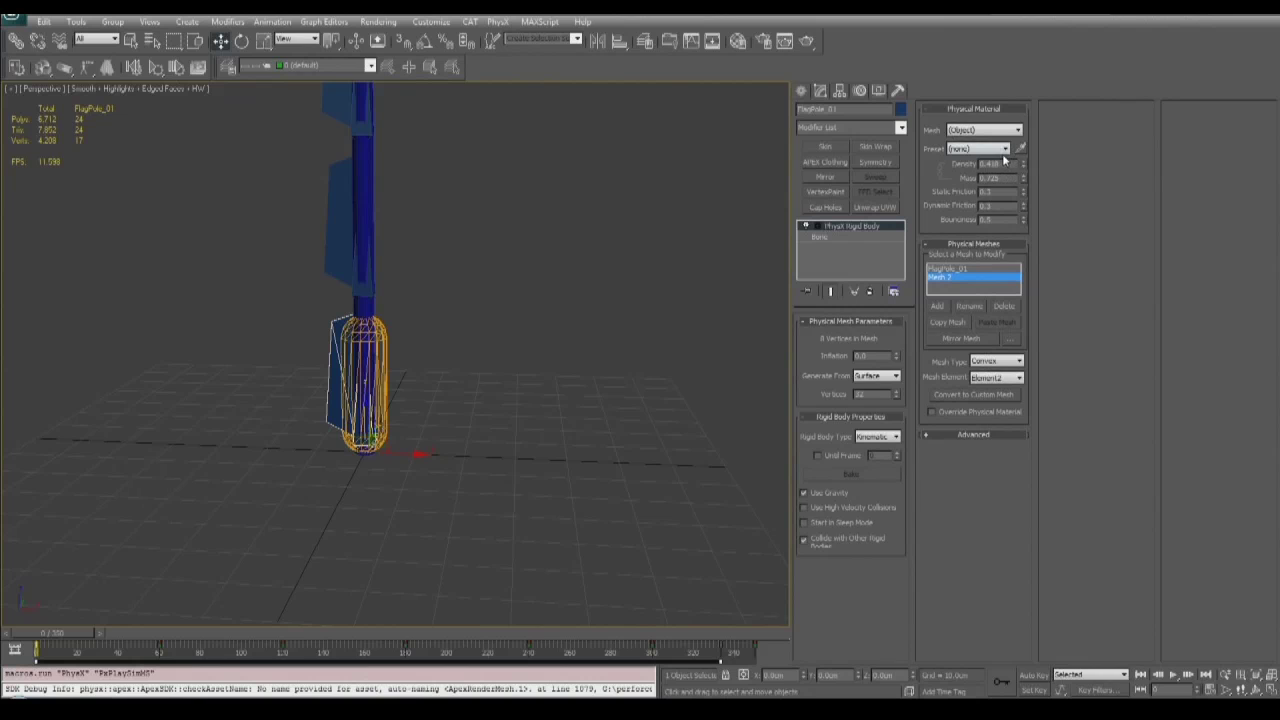
pyautogui.click(1005, 304)
pyautogui.click(664, 400)
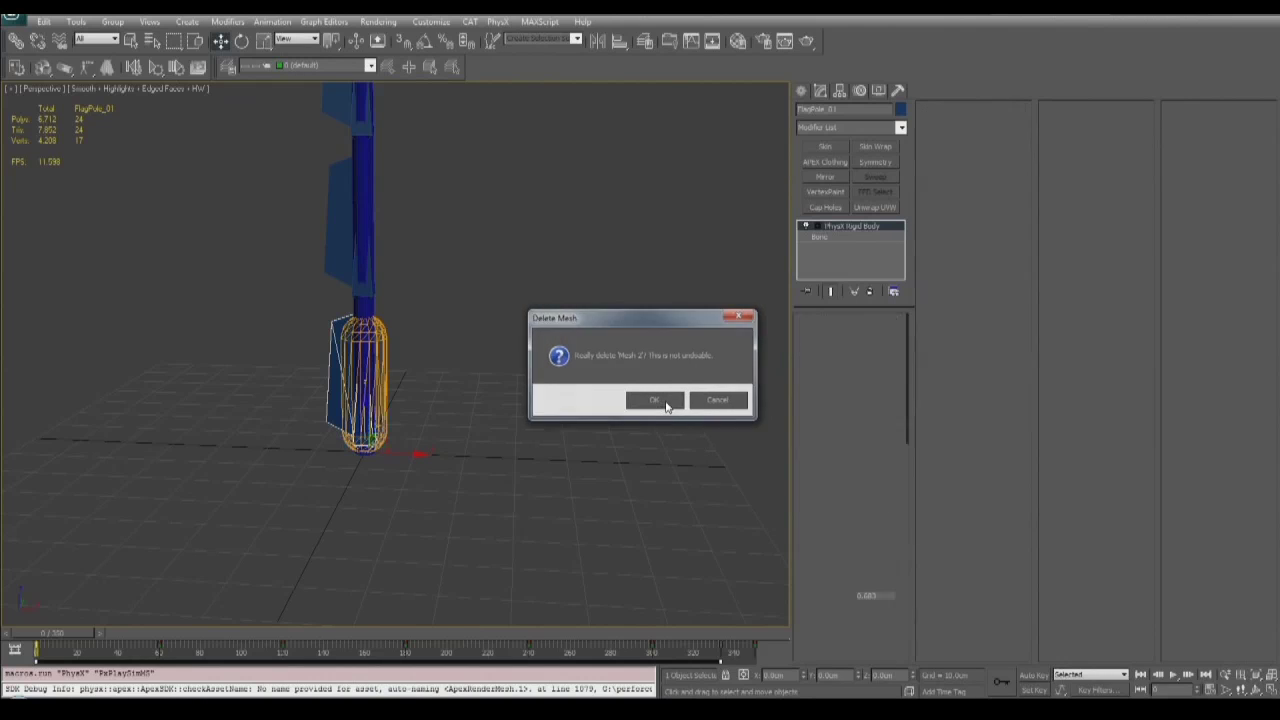
# - Load the saved FlagPole.rag file into the ragdoll above the flagpole
pyautogui.keyDown('alt'); pyautogui.moveTo(459, 363); pyautogui.dragTo(470, 250, button='middle'); pyautogui.keyUp('alt')
pyautogui.scroll(-5, 402, 398)
pyautogui.moveTo(396, 296); pyautogui.dragTo(460, 310, button='middle')
pyautogui.scroll(-1, 460, 307)
pyautogui.click(421, 110)
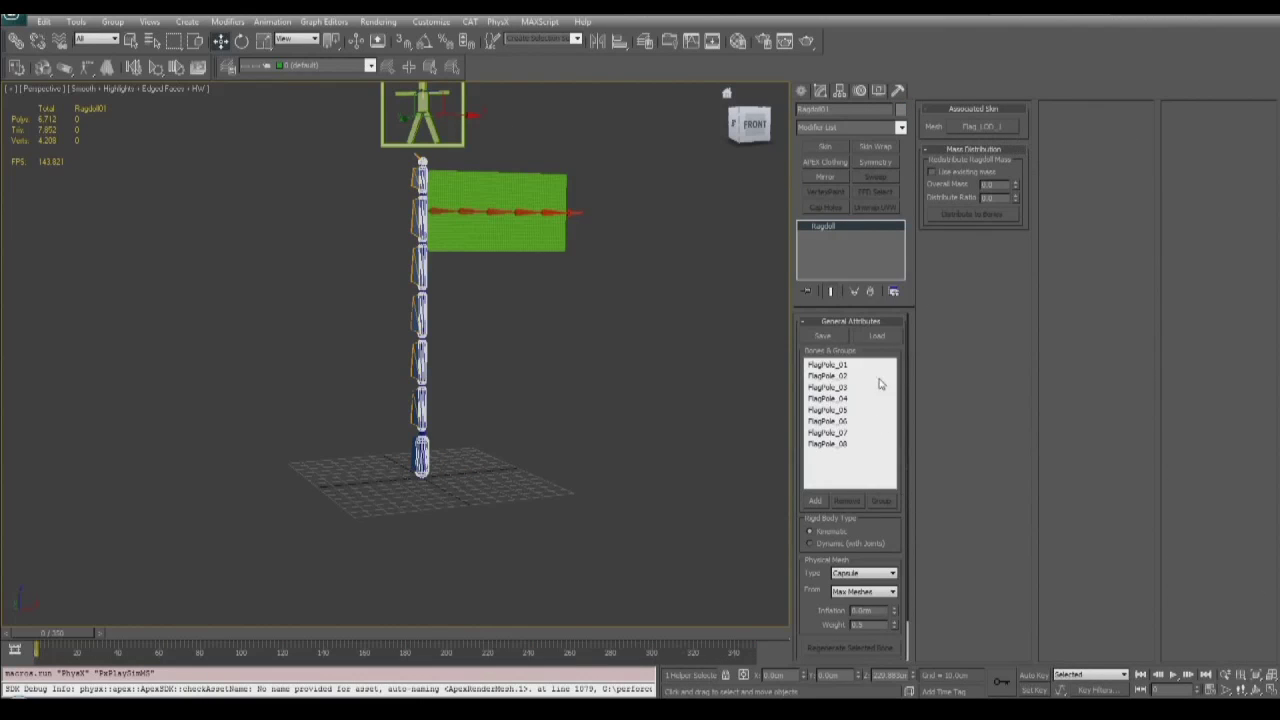
pyautogui.click(877, 337)
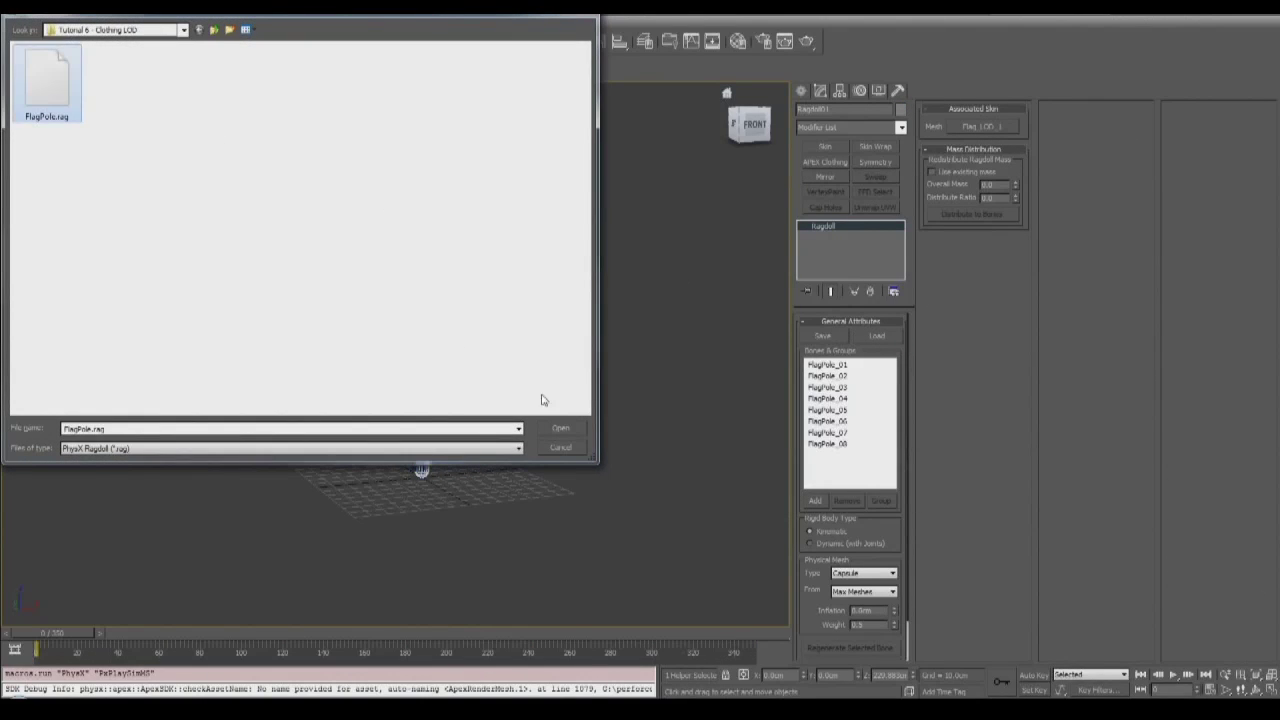
pyautogui.click(575, 433)
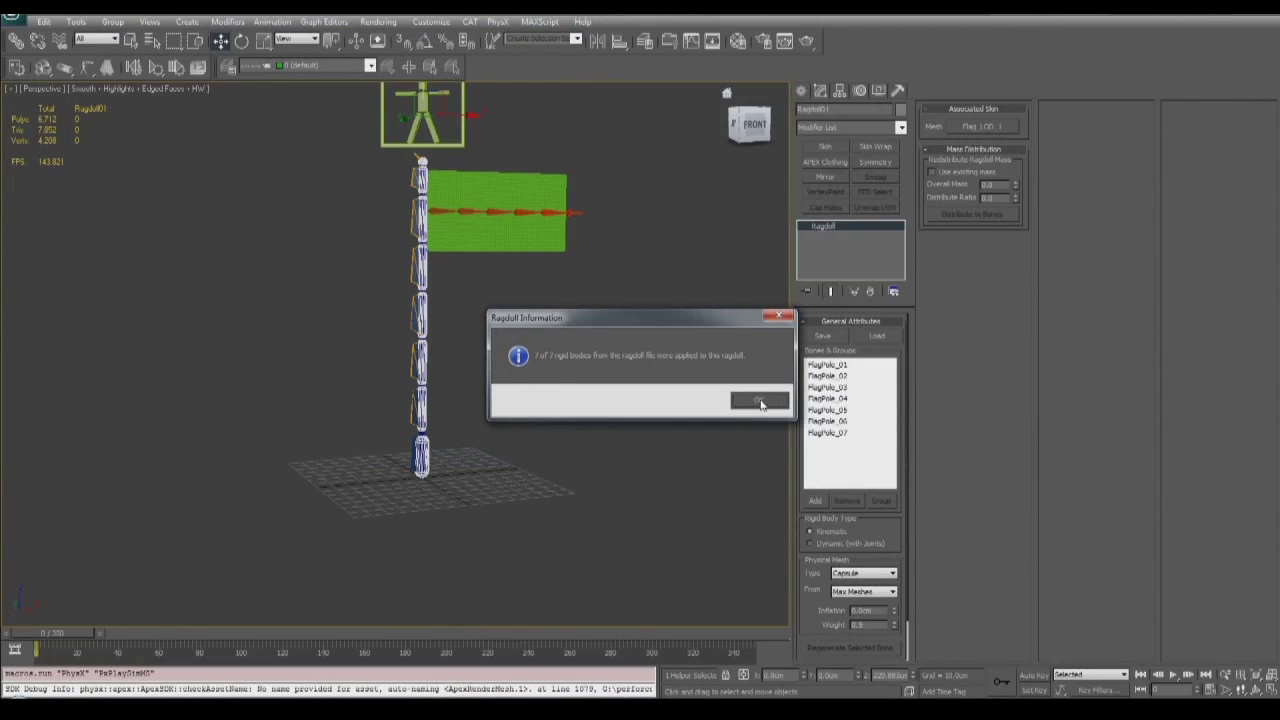
pyautogui.click(757, 401)
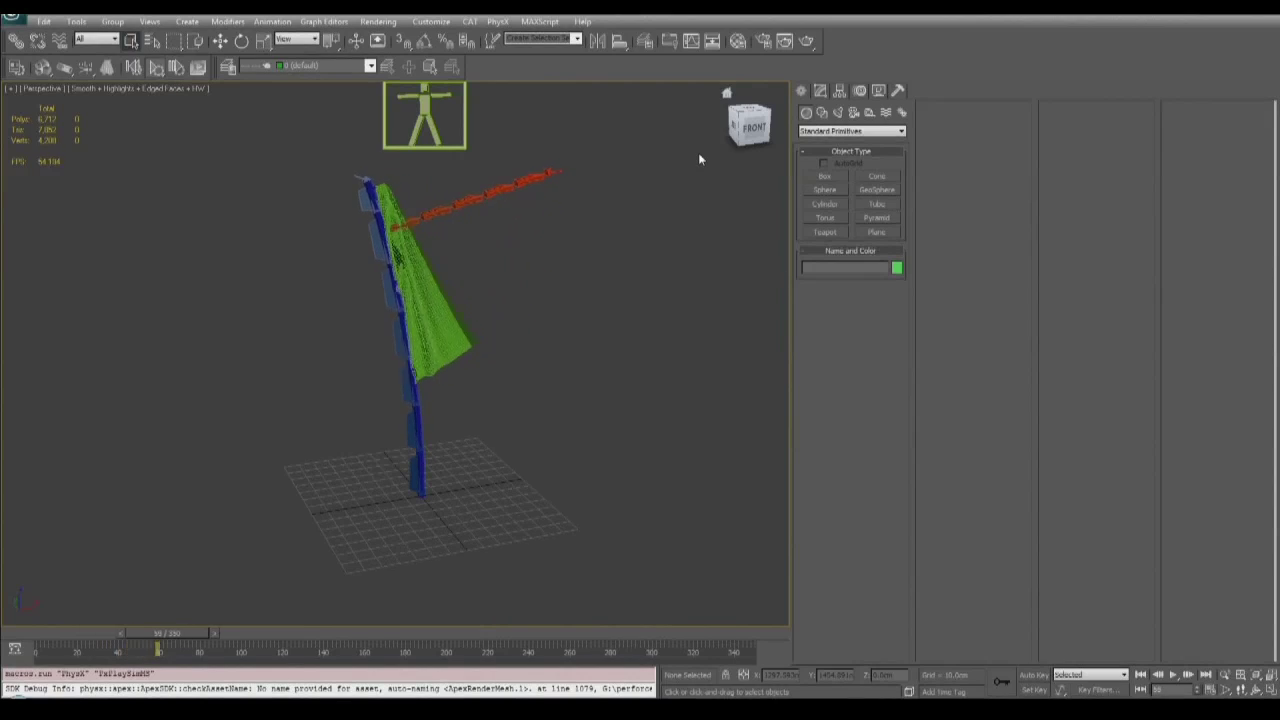
# - Preview how the flag collides with the pole's ragdoll and reset the simulation to the first frame
pyautogui.keyDown('alt'); pyautogui.moveTo(687, 204); pyautogui.dragTo(670, 208, button='middle'); pyautogui.keyUp('alt')
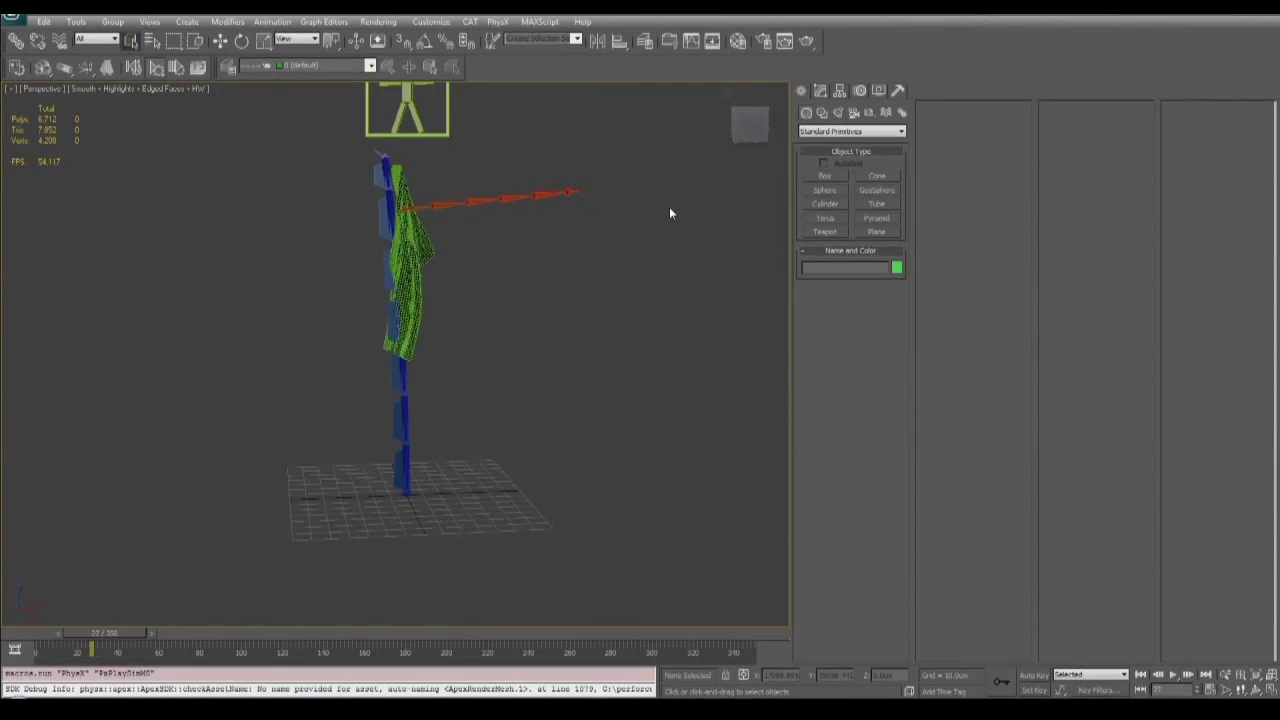
pyautogui.click(156, 68)
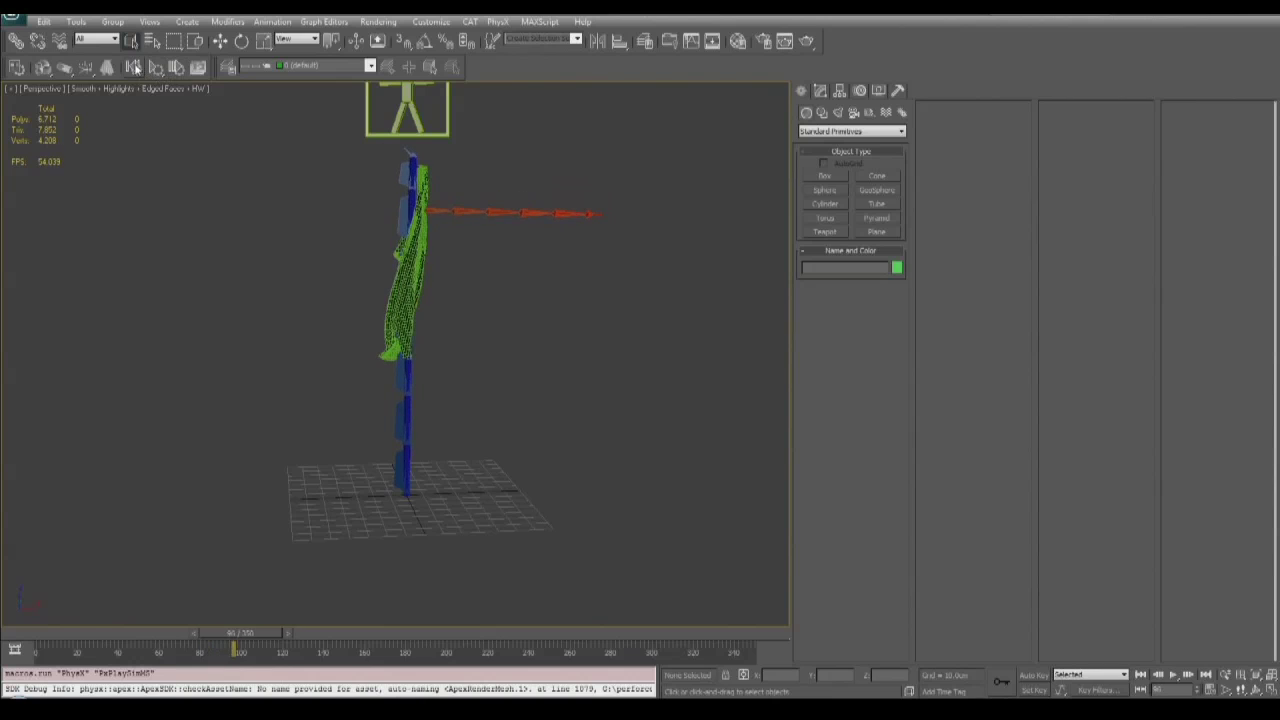
pyautogui.click(135, 68)
# - Increase Flag_LOD_1's cloth simulation thickness, preview the deselected flag's simulation, and reset it to the first frame
pyautogui.click(536, 204)
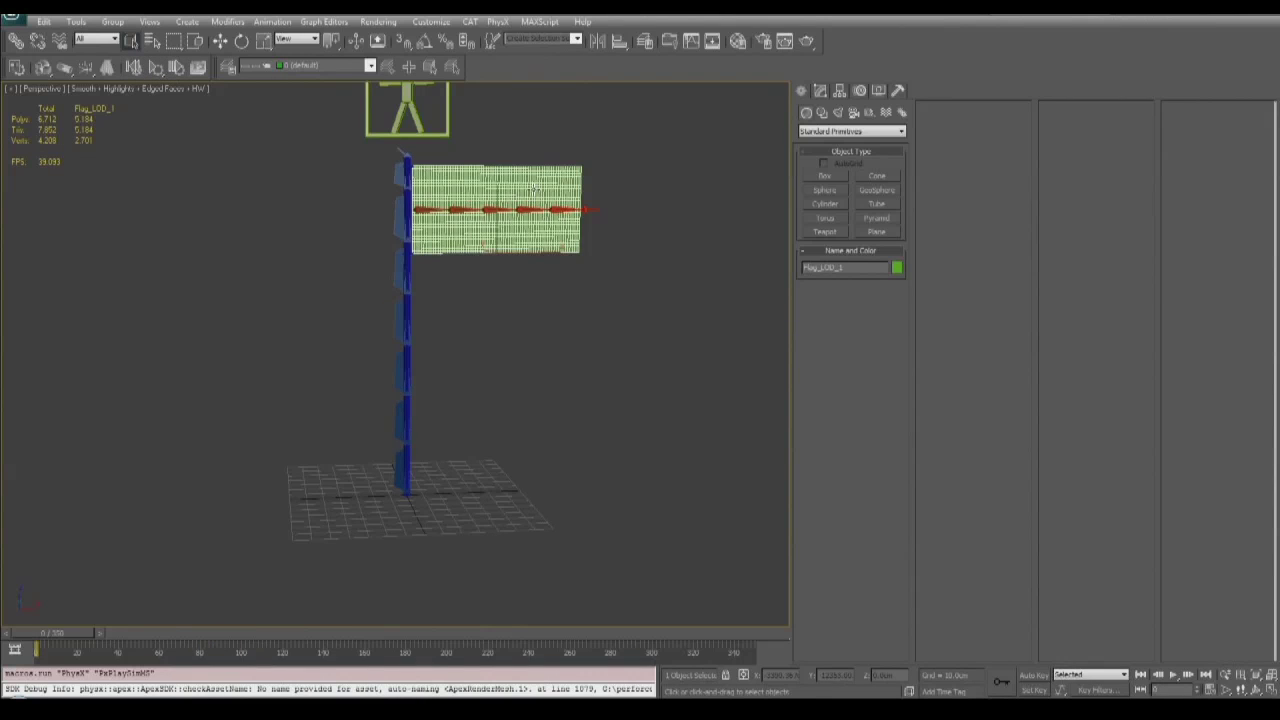
pyautogui.click(819, 91)
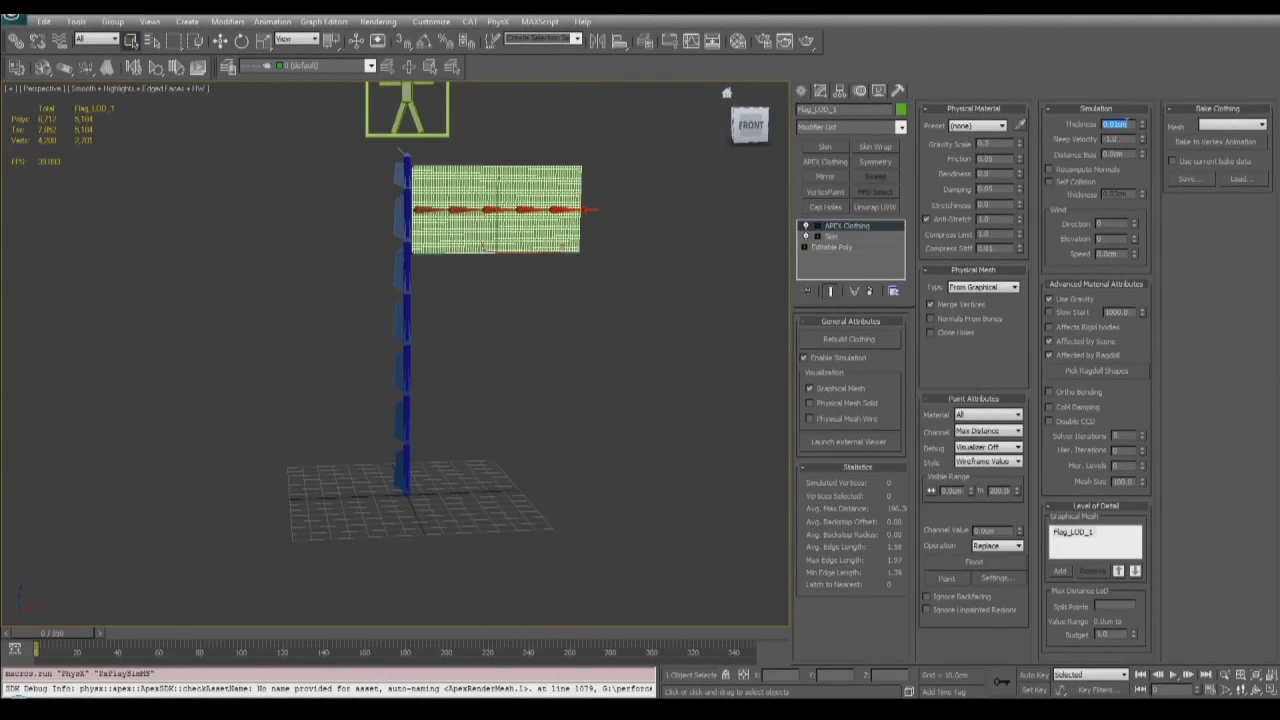
pyautogui.keyDown('alt'); pyautogui.moveTo(544, 275); pyautogui.dragTo(589, 301, button='middle'); pyautogui.keyUp('alt')
pyautogui.click(258, 177)
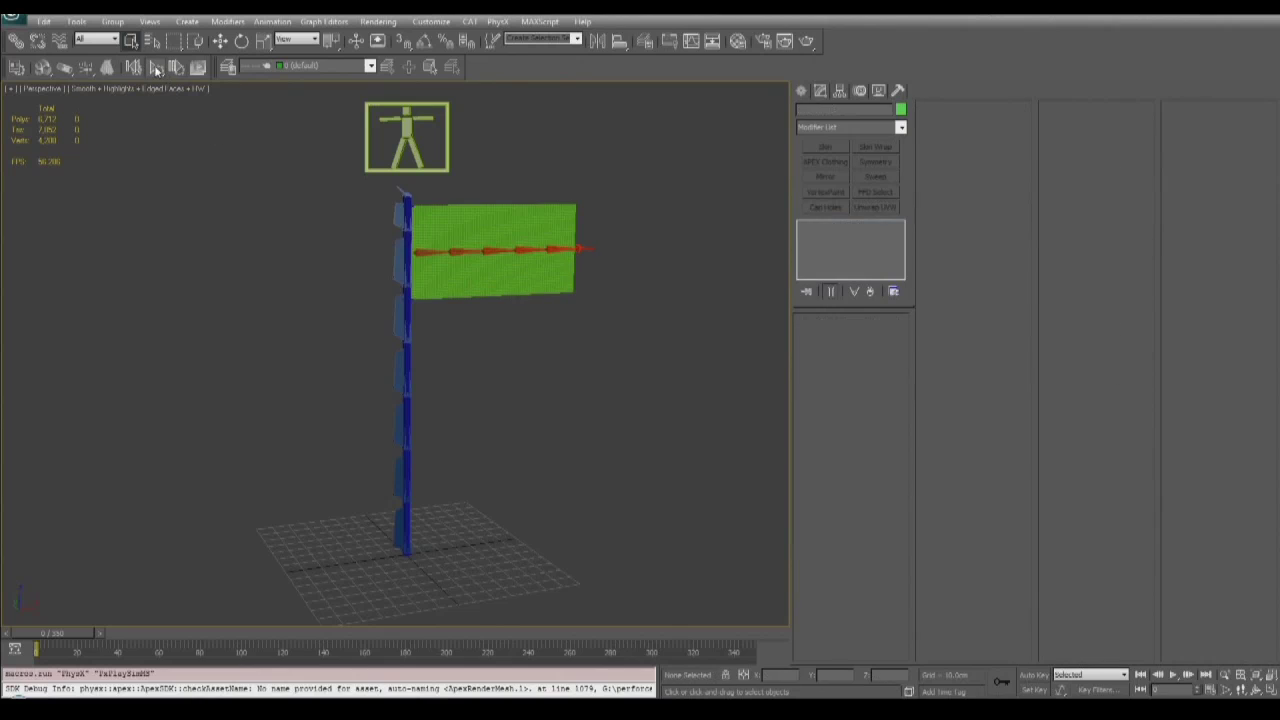
pyautogui.press('/')
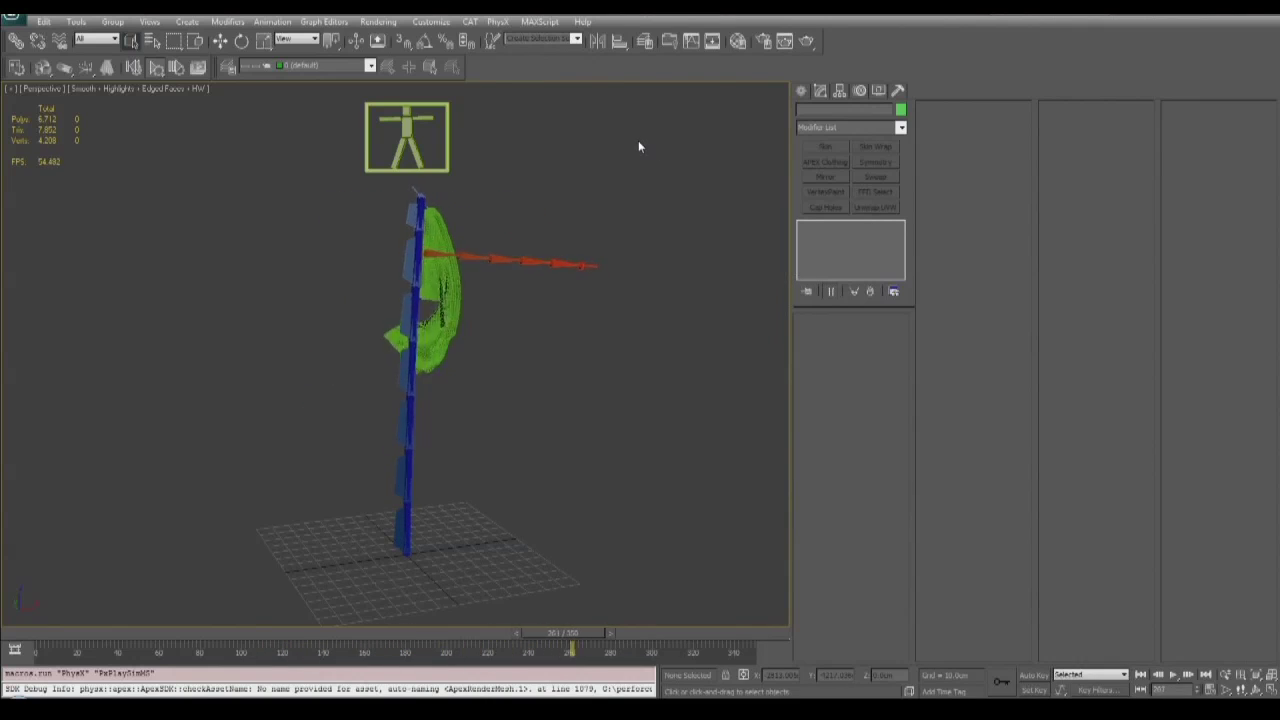
pyautogui.click(131, 67)
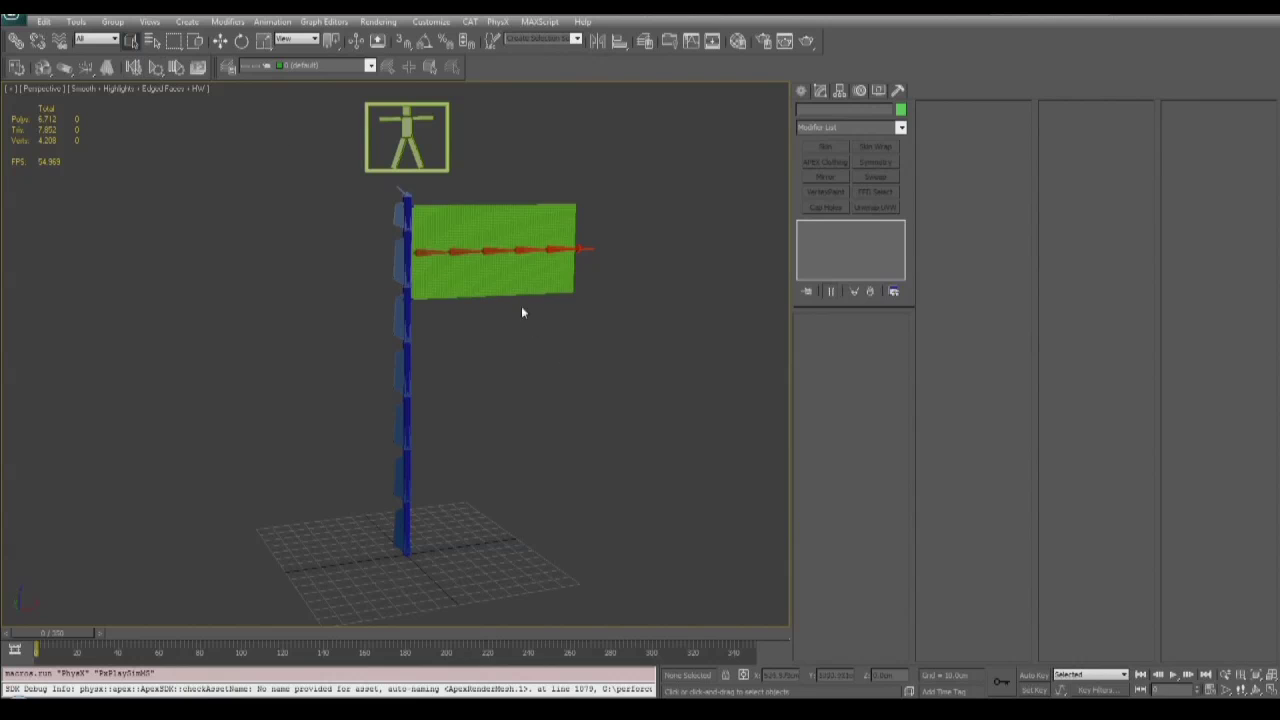
# - Enable self collision on Flag_LOD_1's APEX cloth with a self-collision thickness of 2 cm
pyautogui.click(514, 277)
pyautogui.click(1064, 181)
pyautogui.doubleClick(1116, 194)
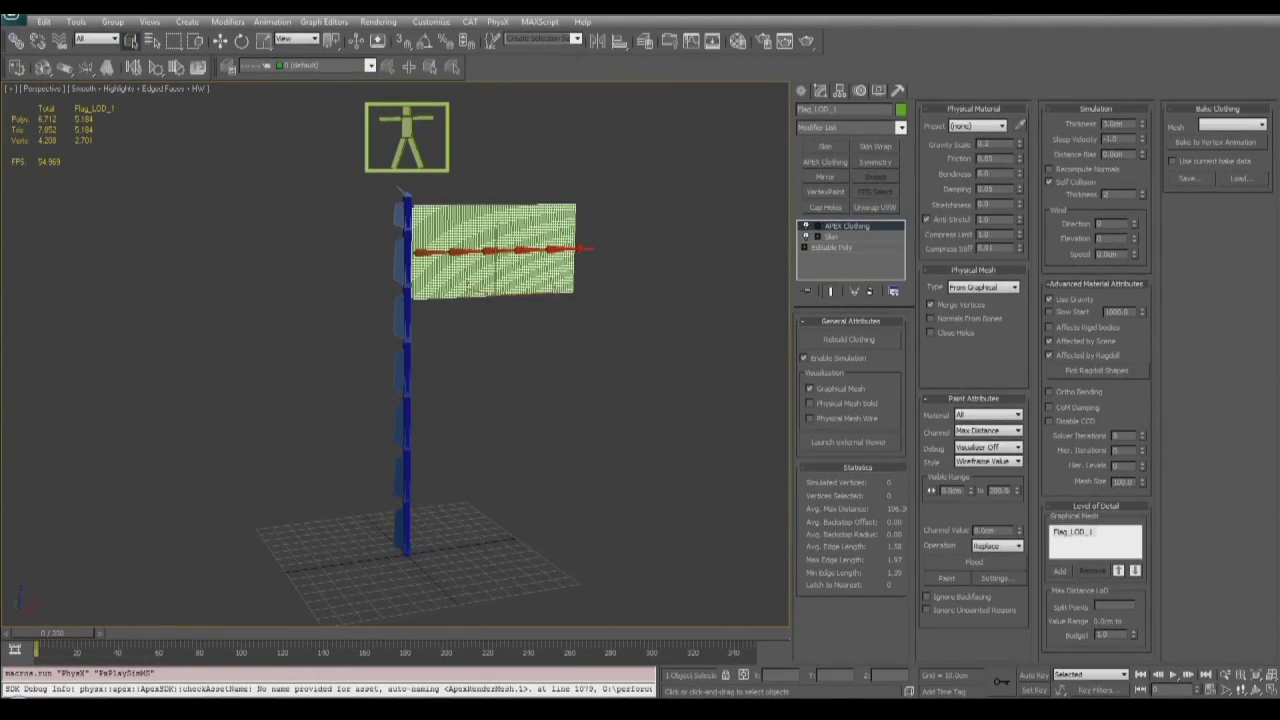
pyautogui.write('2')
pyautogui.press('Return')
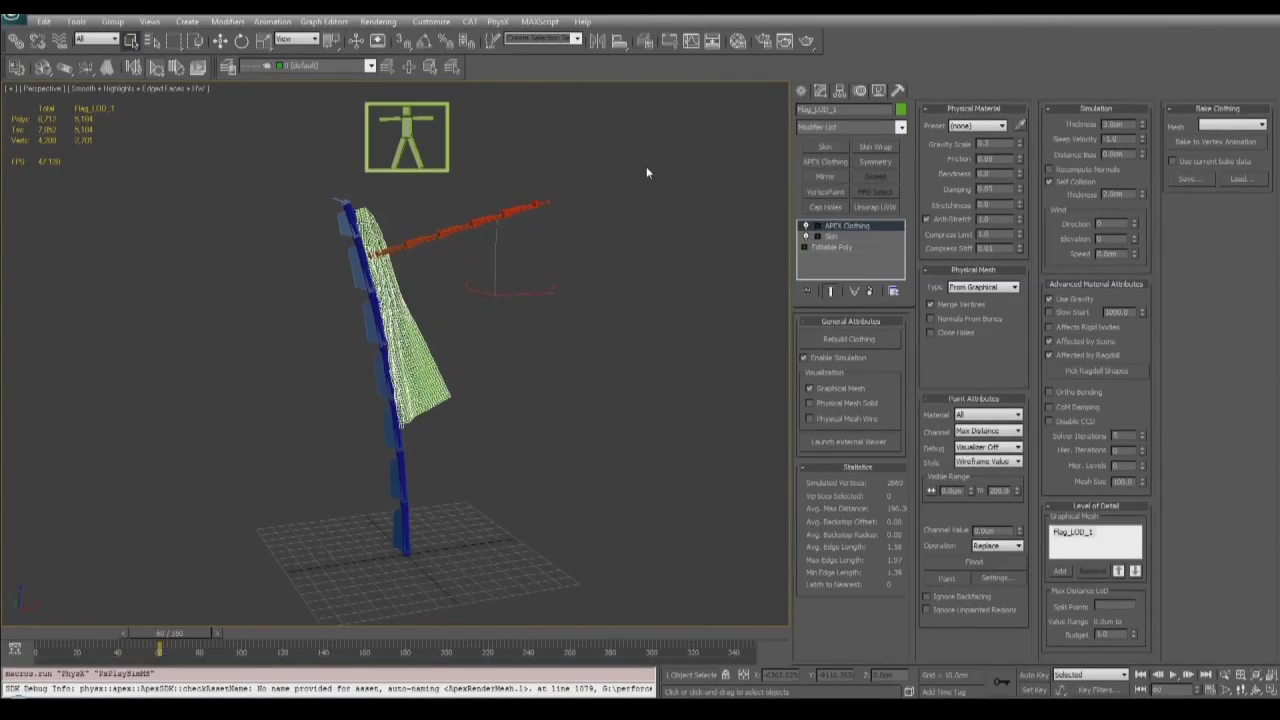
# - Examine the flag's simulation with self collision in plain shading and reset it to the first frame
pyautogui.scroll(2, 611, 299)
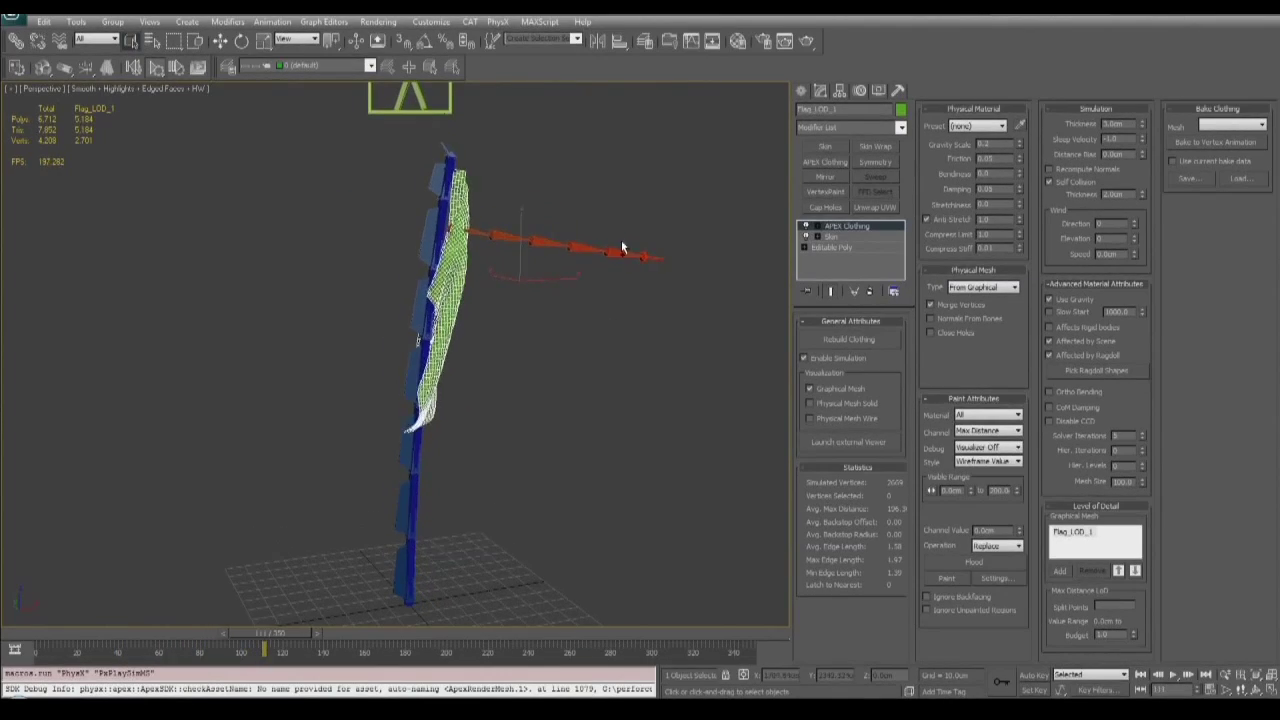
pyautogui.moveTo(621, 245); pyautogui.dragTo(605, 235, button='middle')
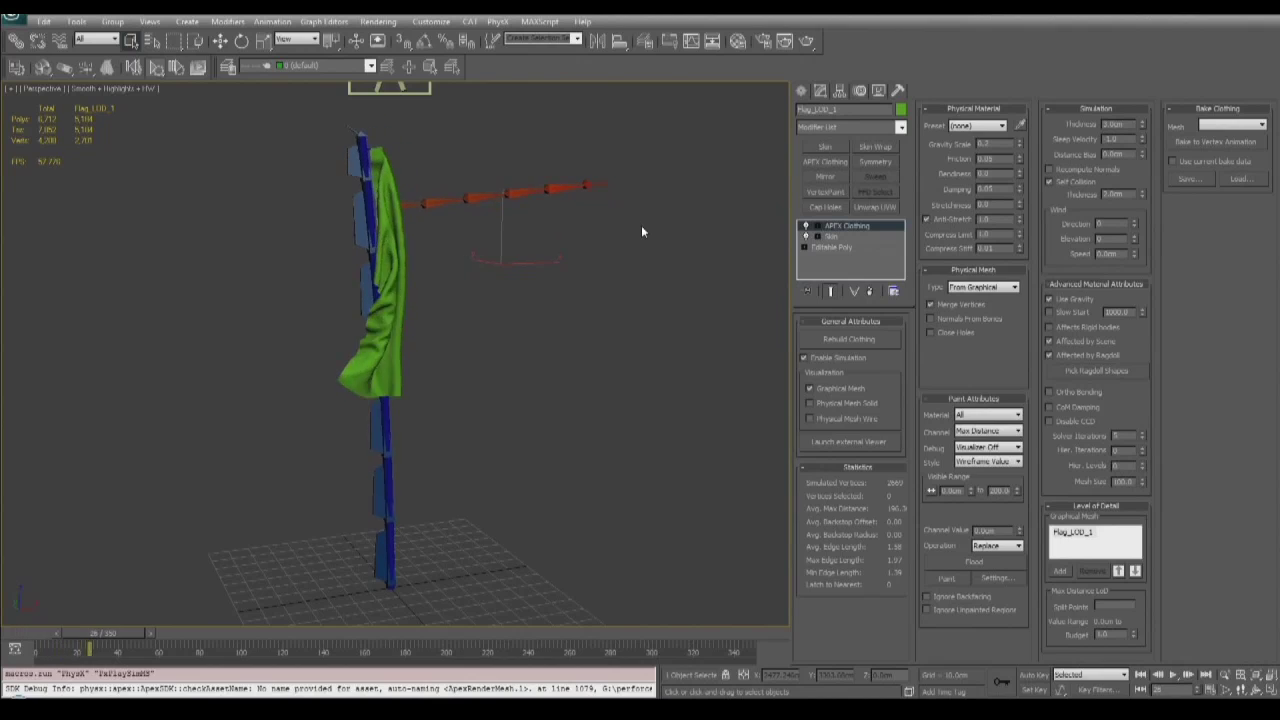
pyautogui.click(133, 67)
pyautogui.click(134, 68)
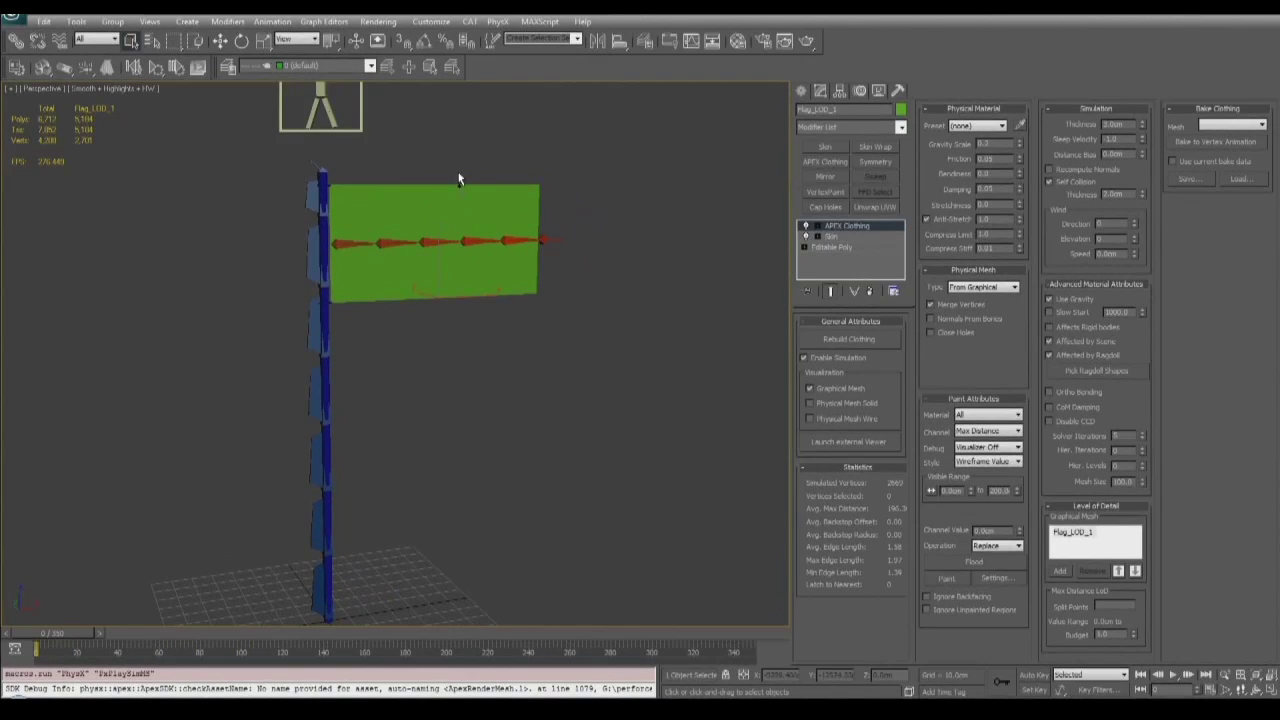
# - Unhide the Flag_Medium and Flag_Low layers
pyautogui.moveTo(458, 179); pyautogui.dragTo(519, 221, button='middle')
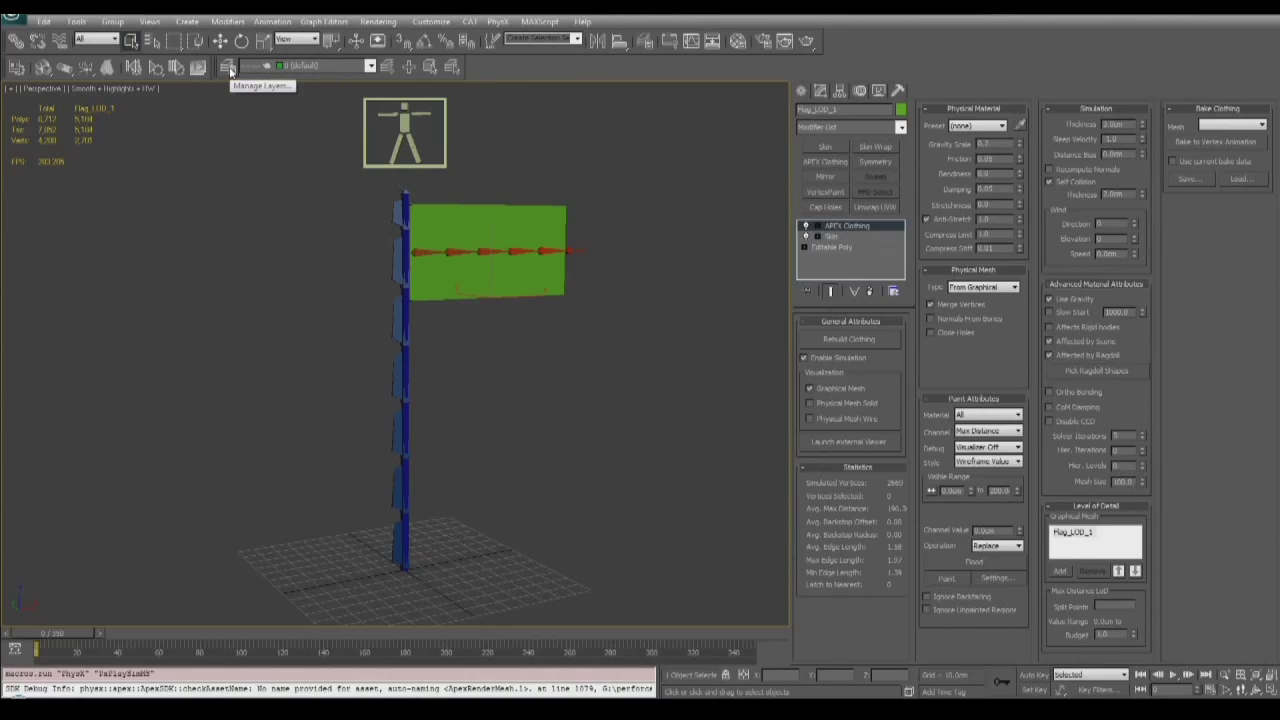
pyautogui.click(370, 66)
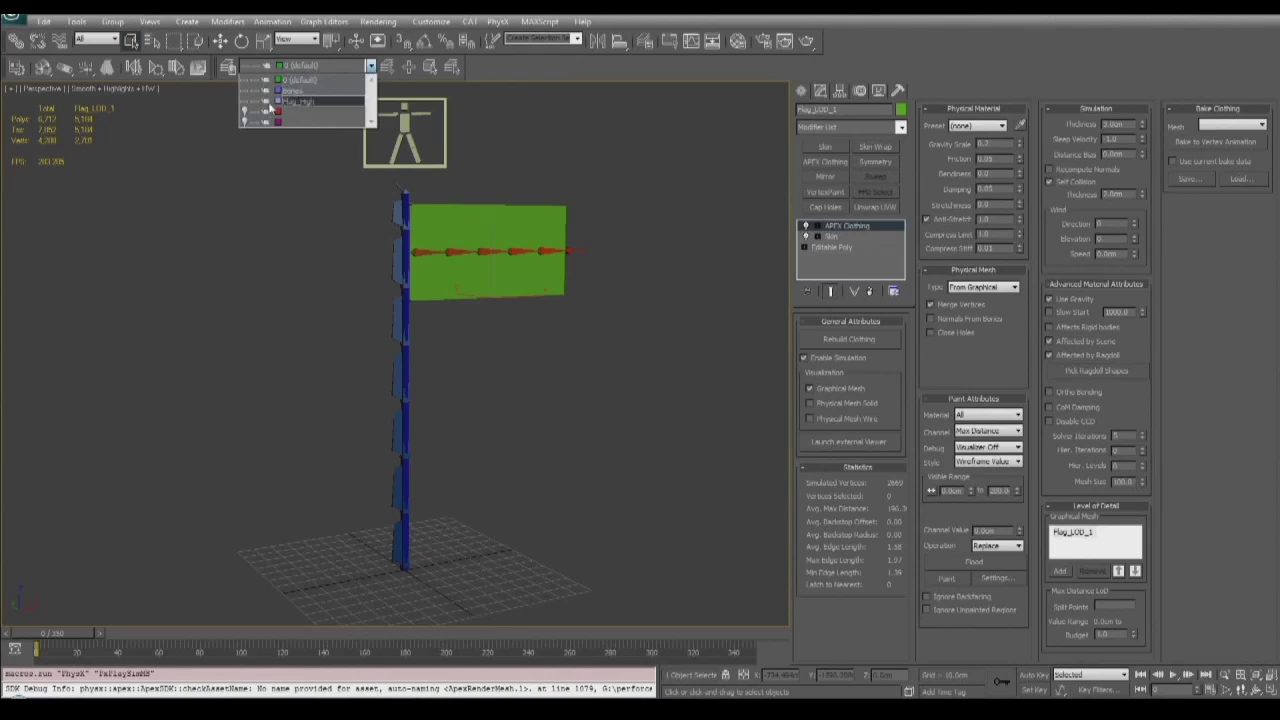
pyautogui.click(244, 122)
pyautogui.click(245, 112)
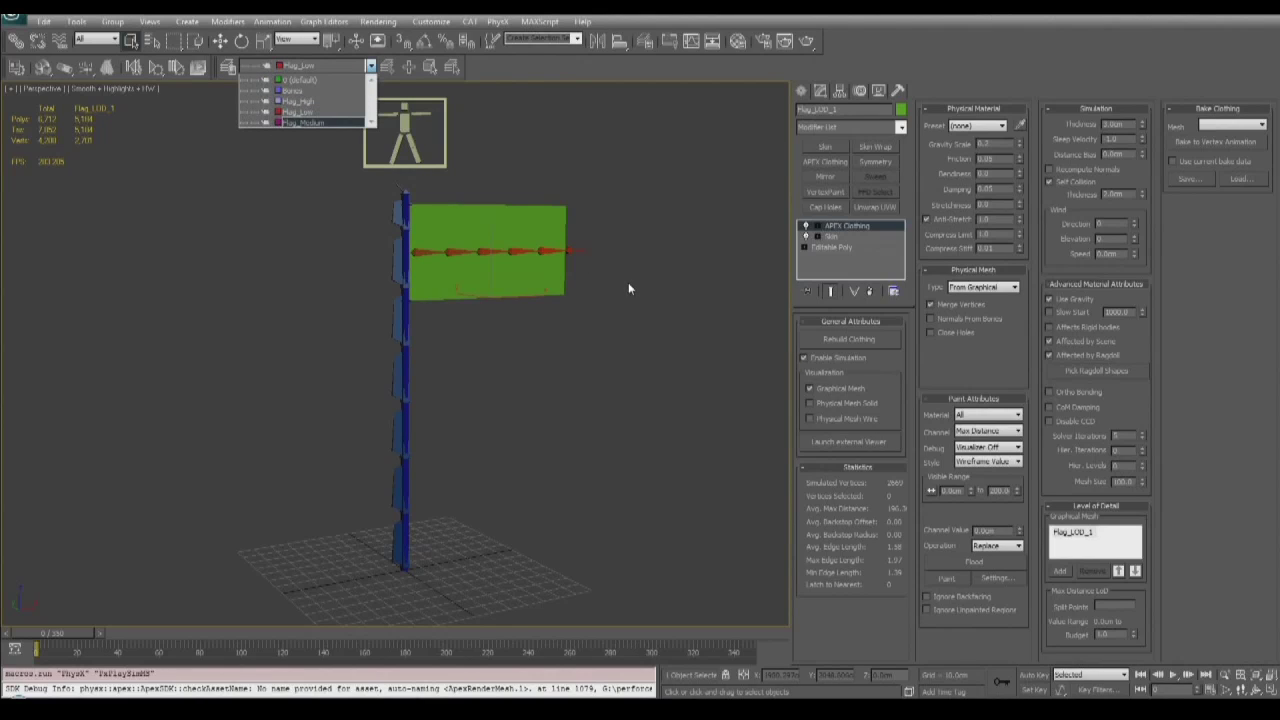
pyautogui.click(623, 350)
# - Add the Flag_LOD_3 mesh to the graphical mesh levels of detail in Flag_LOD_1's APEX clothing
pyautogui.click(1060, 572)
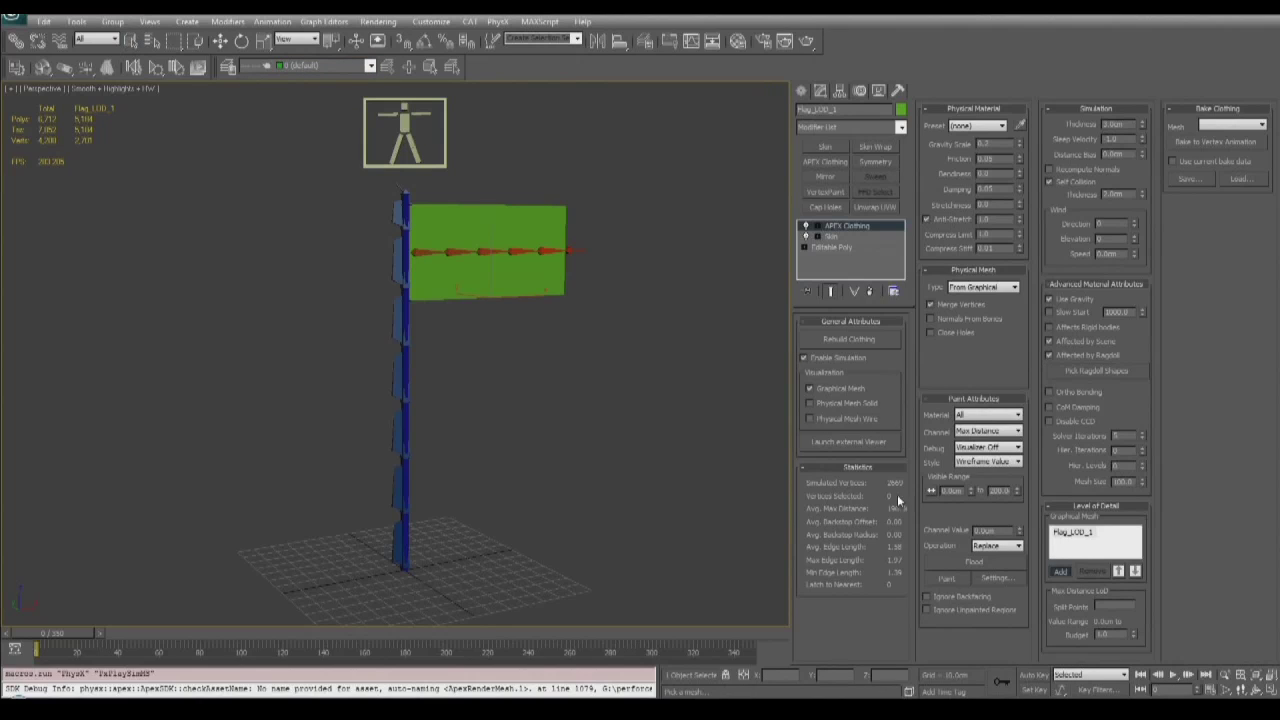
pyautogui.click(493, 275)
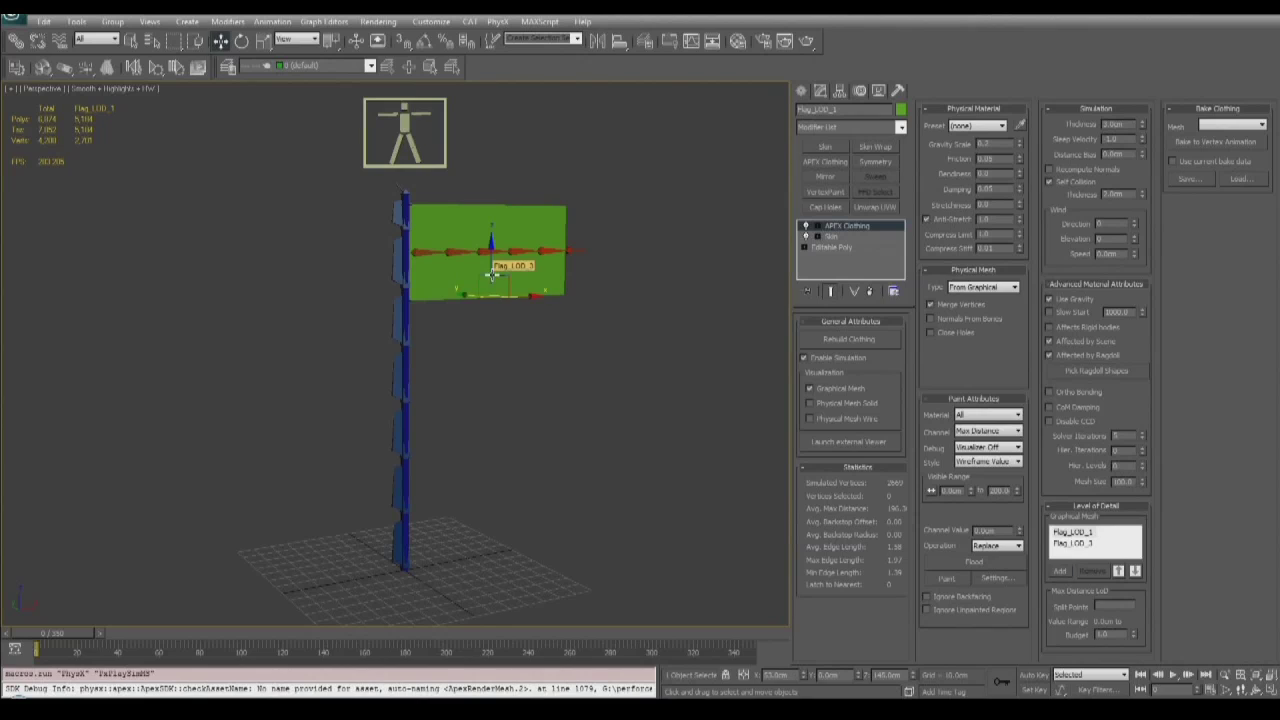
# - Add the Flag_LOD_2 mesh to the graphical mesh levels of detail, with the Flag_Low layer hidden, and move it above Flag_LOD_3
pyautogui.click(1058, 572)
pyautogui.click(330, 66)
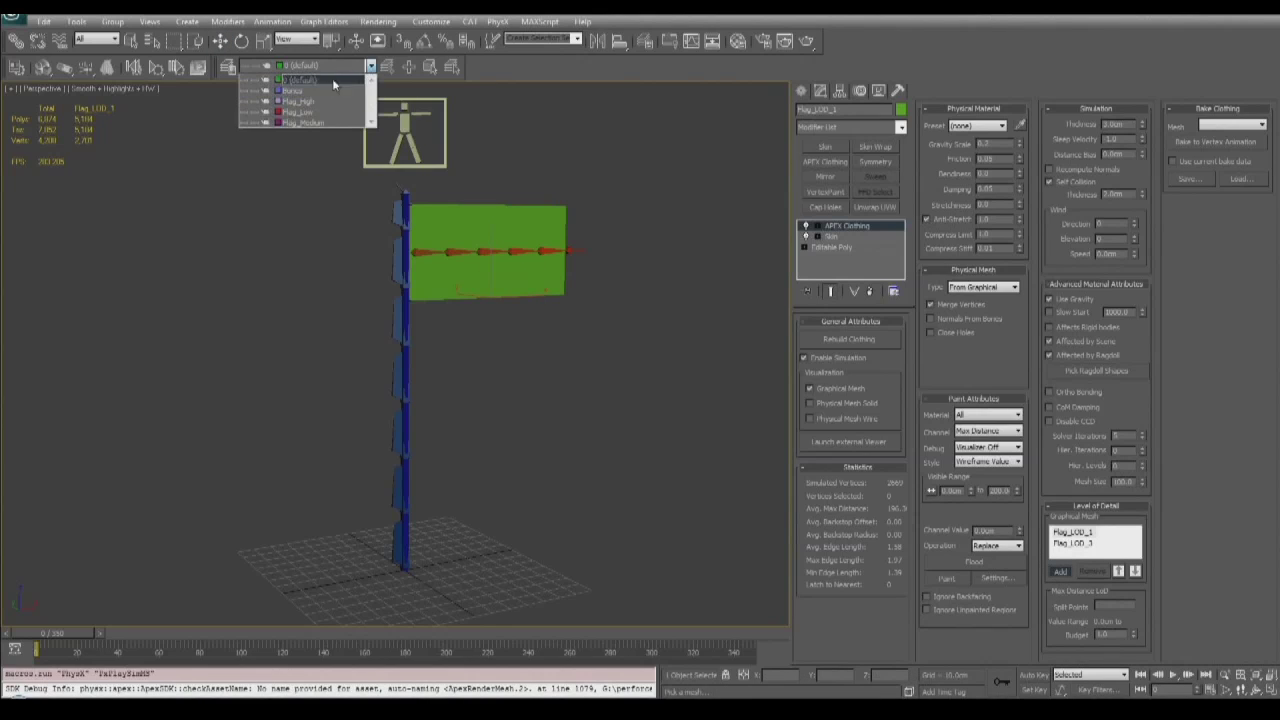
pyautogui.click(244, 113)
pyautogui.click(490, 225)
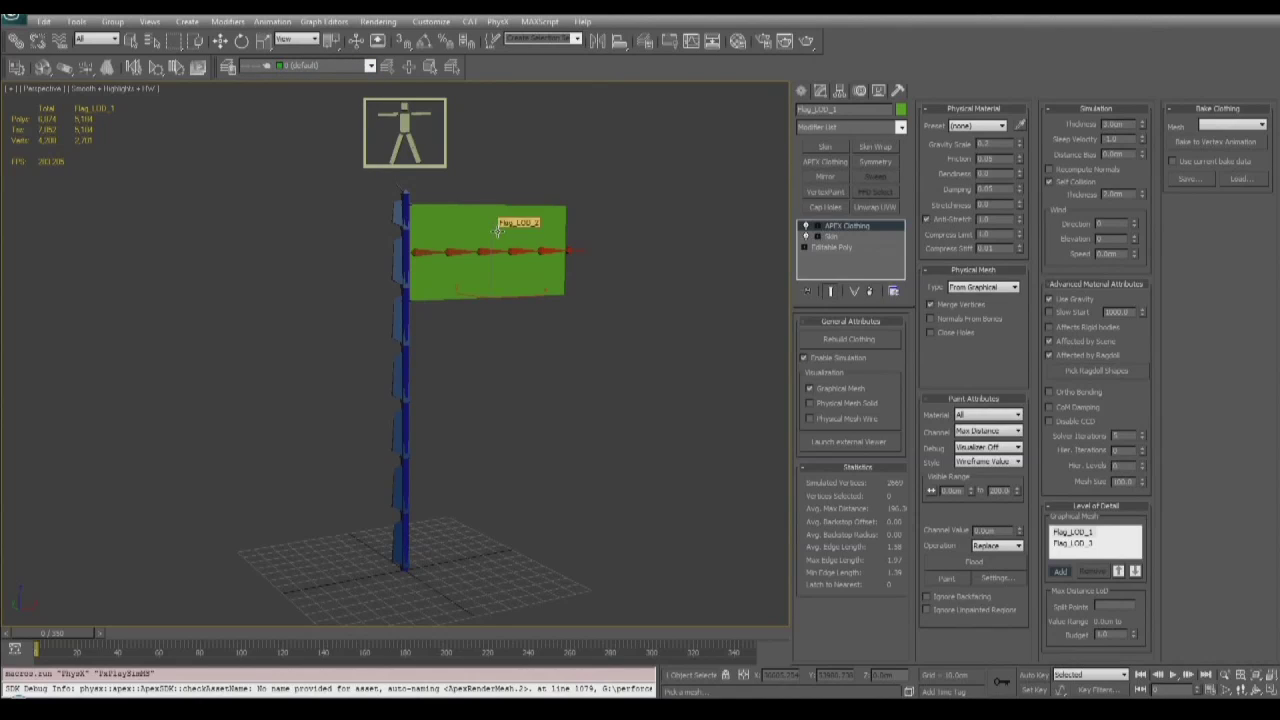
pyautogui.click(496, 226)
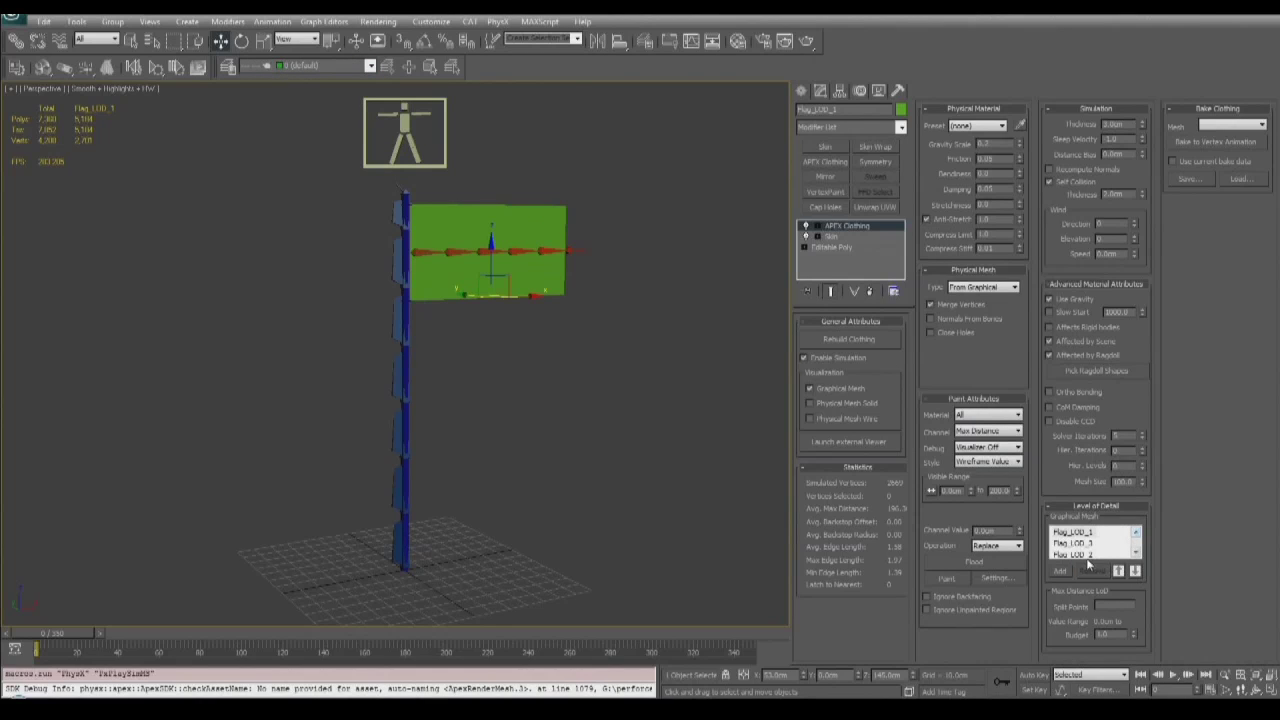
pyautogui.click(1082, 556)
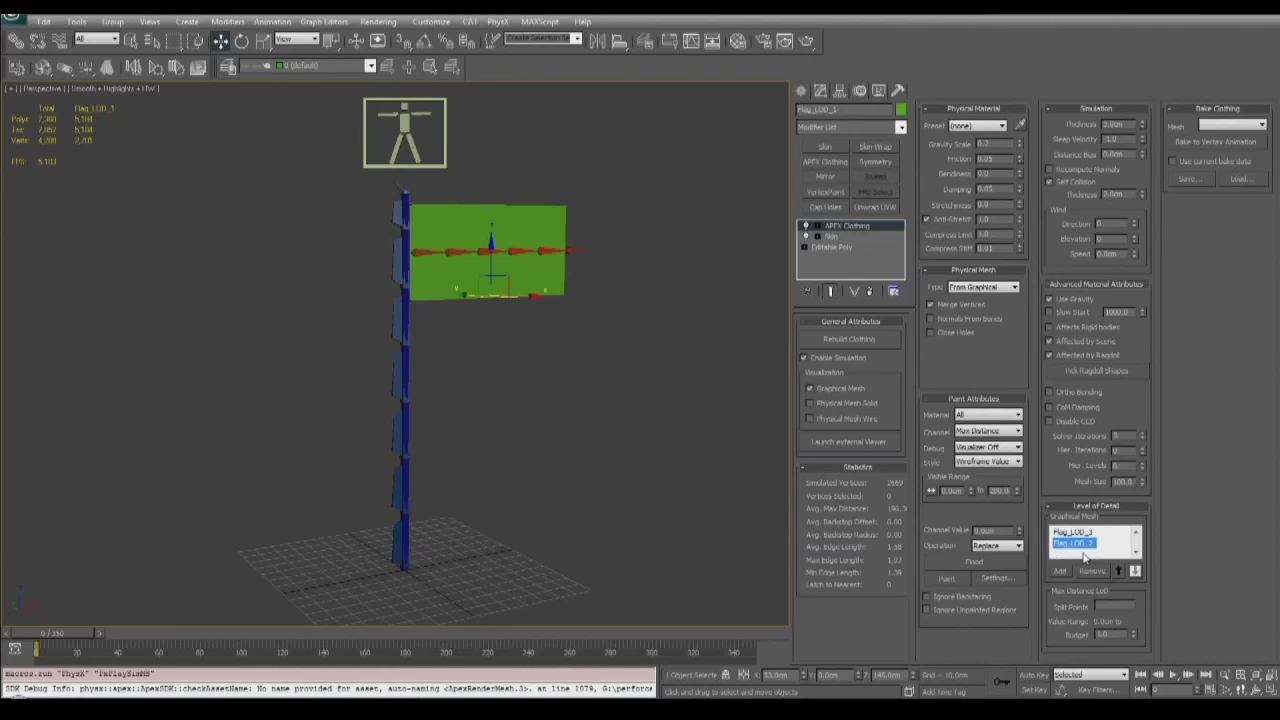
pyautogui.click(1120, 576)
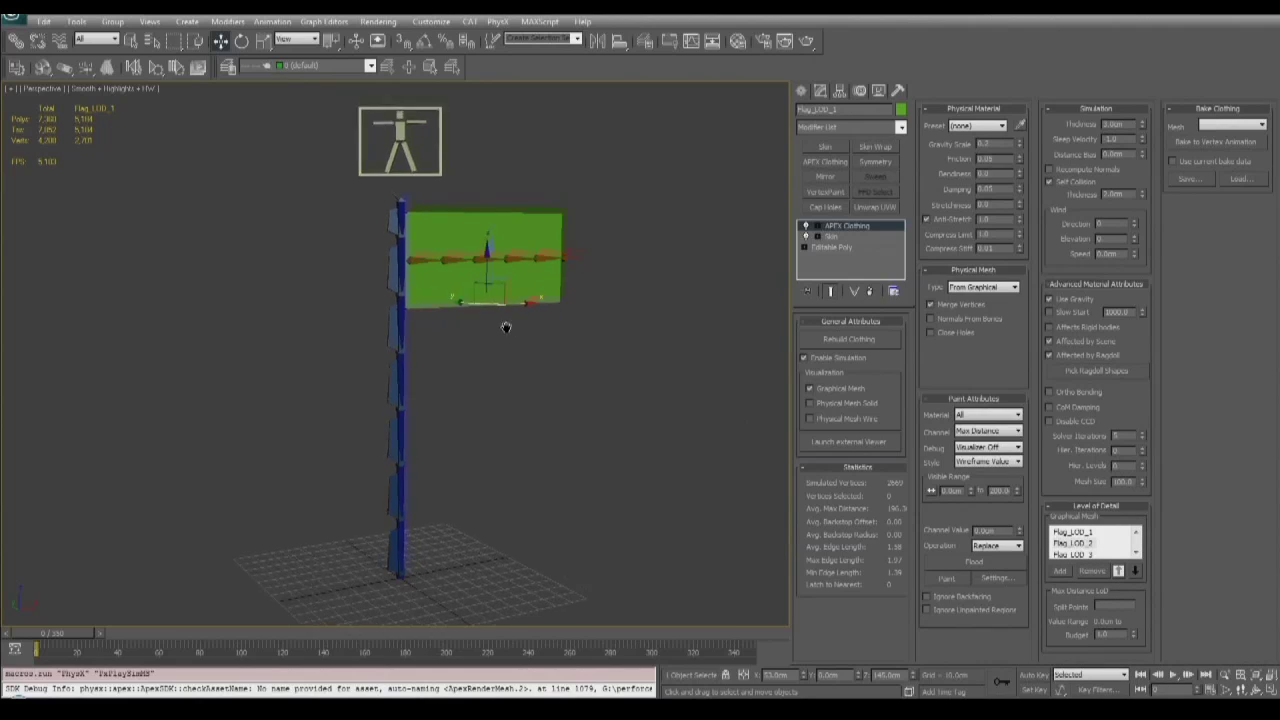
# - Hide the Flag_High layer and select the Flag_LOD_2 mesh
pyautogui.click(370, 66)
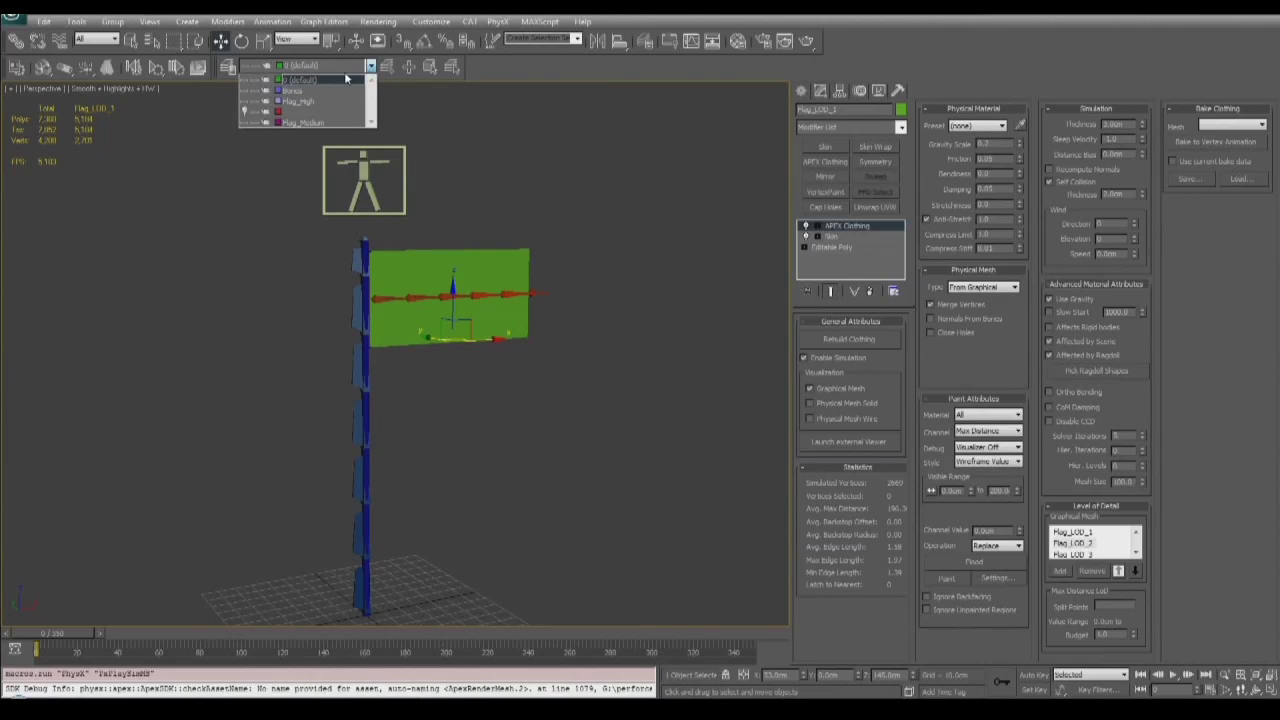
pyautogui.click(244, 102)
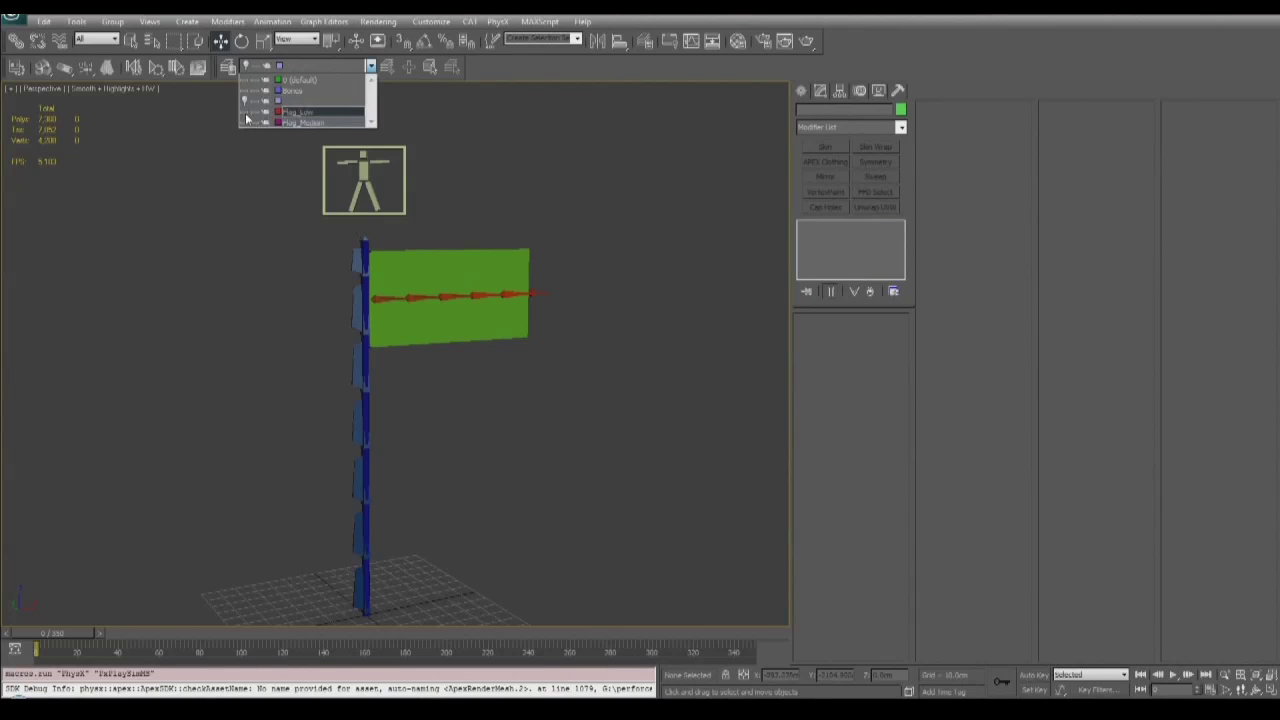
pyautogui.click(500, 277)
pyautogui.click(453, 268)
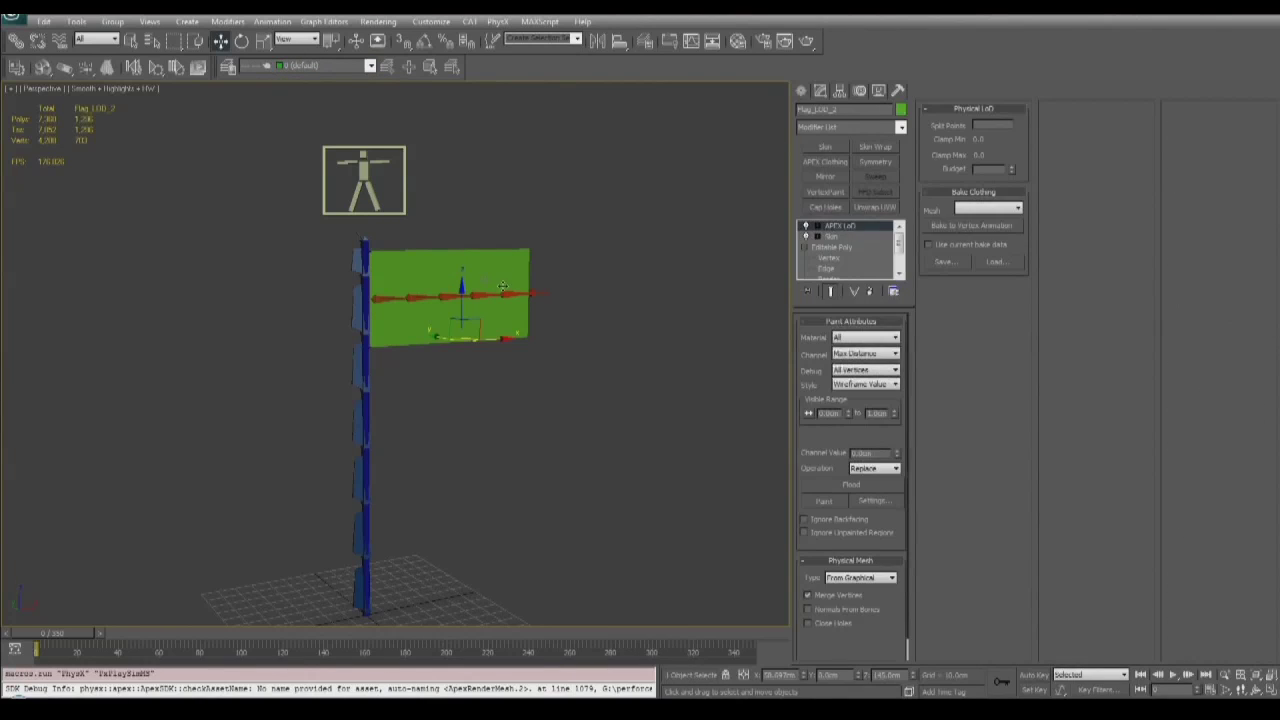
pyautogui.moveTo(549, 366); pyautogui.dragTo(578, 335, button='middle')
pyautogui.scroll(-1, 580, 334)
# - Flood Flag_LOD_2's Max Distance channel with 200 cm and set its debug display to Visualizer Off
pyautogui.click(829, 504)
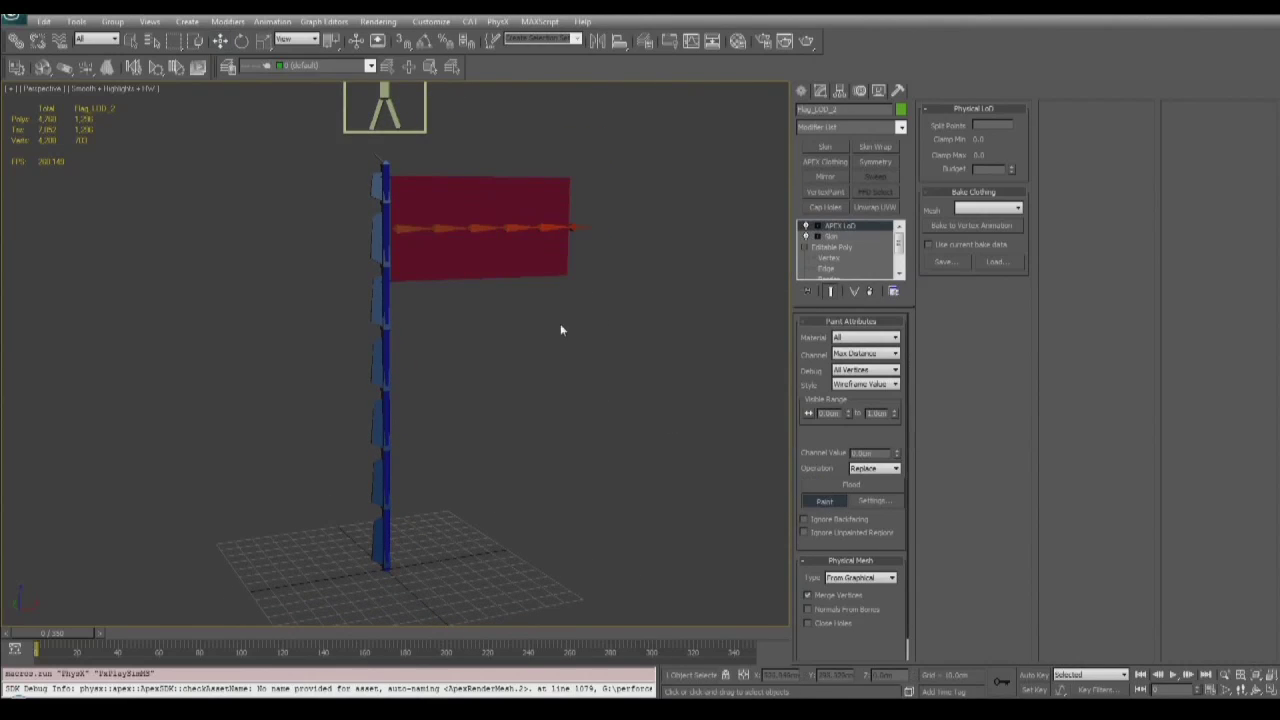
pyautogui.moveTo(534, 274)
pyautogui.mouseDown(button='middle')
pyautogui.moveTo(508, 344)
pyautogui.moveTo(486, 337)
pyautogui.moveTo(550, 357)
pyautogui.mouseUp(button='middle')
pyautogui.scroll(1, 510, 343)
pyautogui.click(810, 413)
pyautogui.scroll(2, 487, 338)
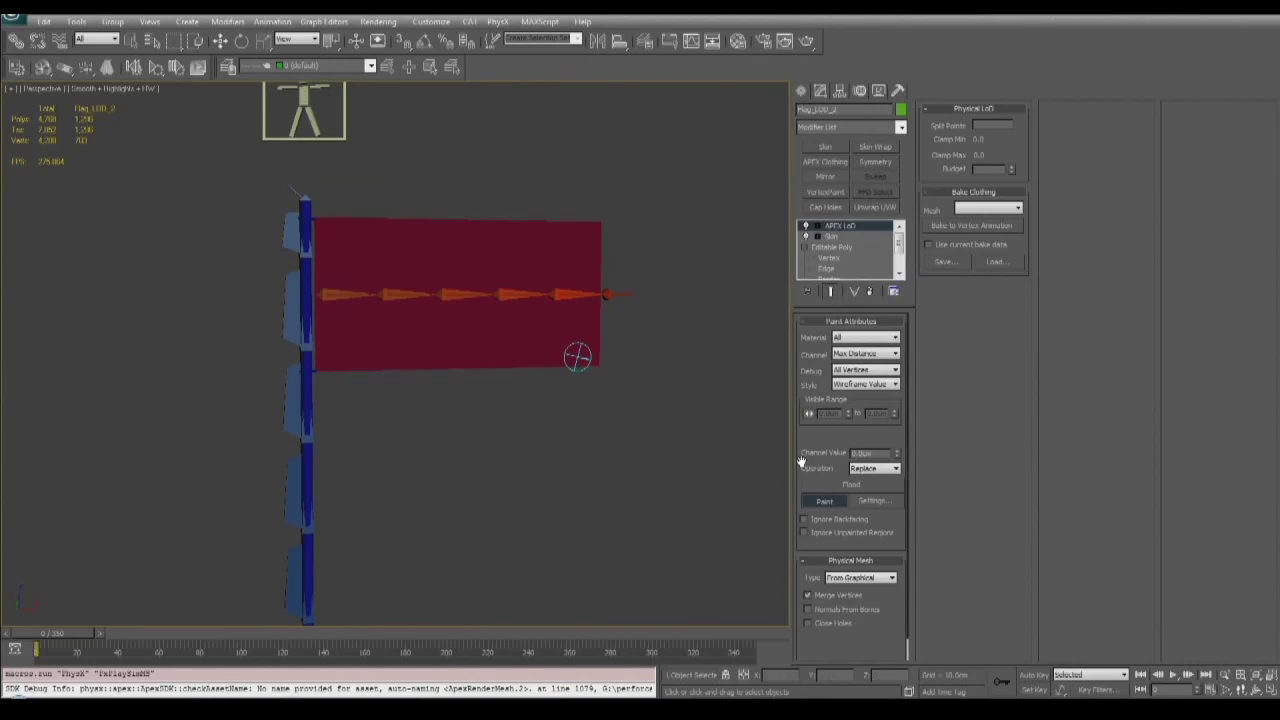
pyautogui.doubleClick(870, 454)
pyautogui.click(853, 484)
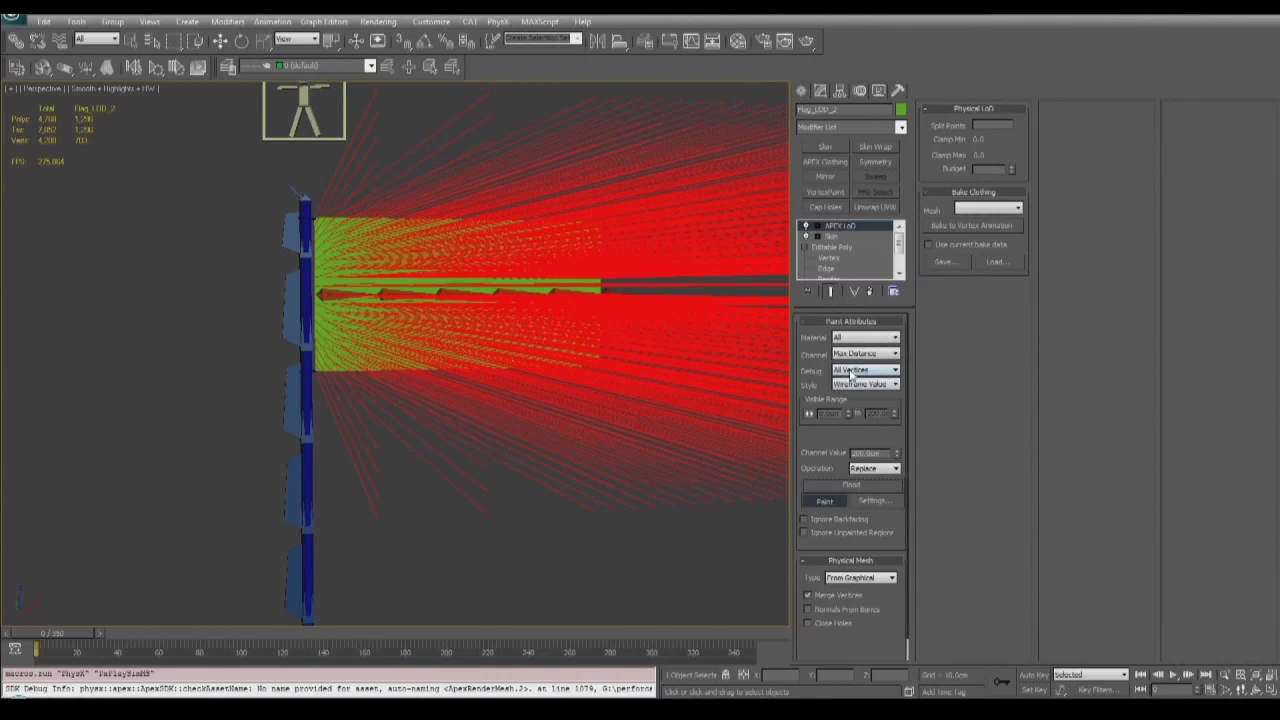
pyautogui.click(851, 373)
pyautogui.click(854, 402)
pyautogui.moveTo(487, 332)
pyautogui.keyDown('alt'); pyautogui.mouseDown(button='middle')
pyautogui.moveTo(500, 356)
pyautogui.moveTo(628, 352)
pyautogui.mouseUp(button='middle'); pyautogui.keyUp('alt')
# - Paint a Max Distance of 0 cm on Flag_LOD_2's two pole-side corners, with edged faces shown
pyautogui.doubleClick(866, 453)
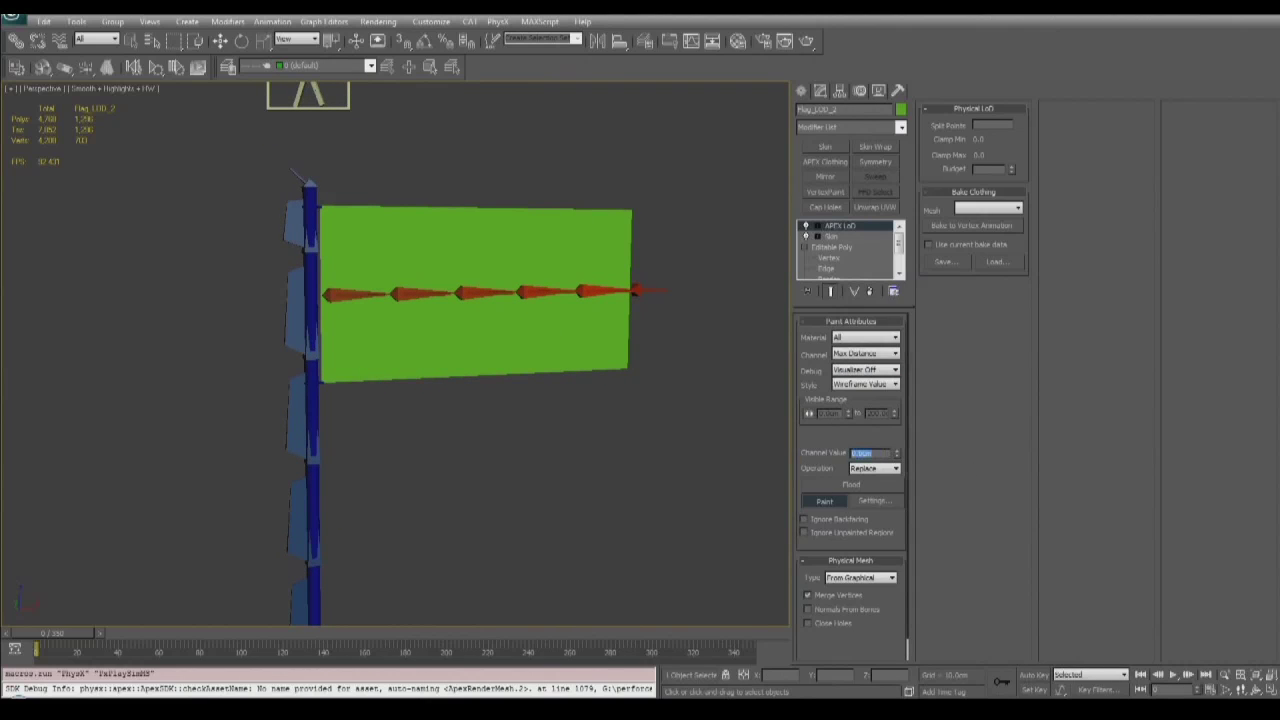
pyautogui.moveTo(424, 329); pyautogui.dragTo(435, 320, button='middle')
pyautogui.press('F4')
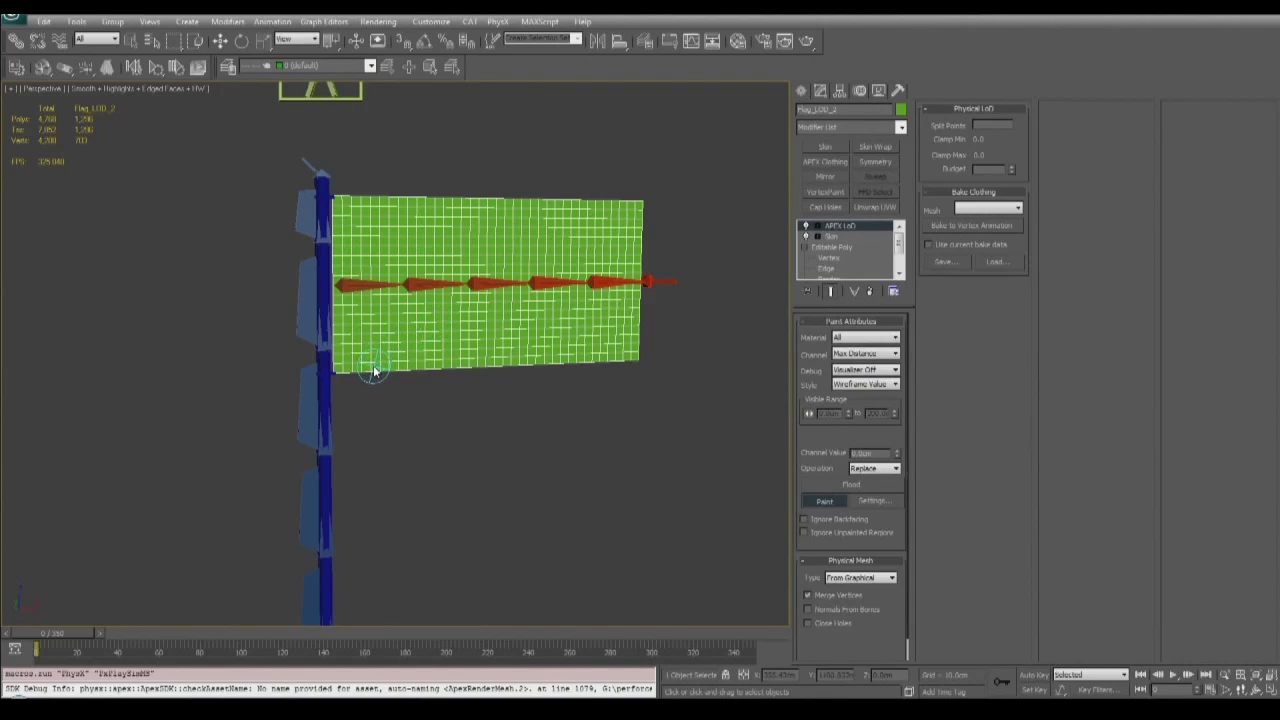
pyautogui.scroll(3, 373, 368)
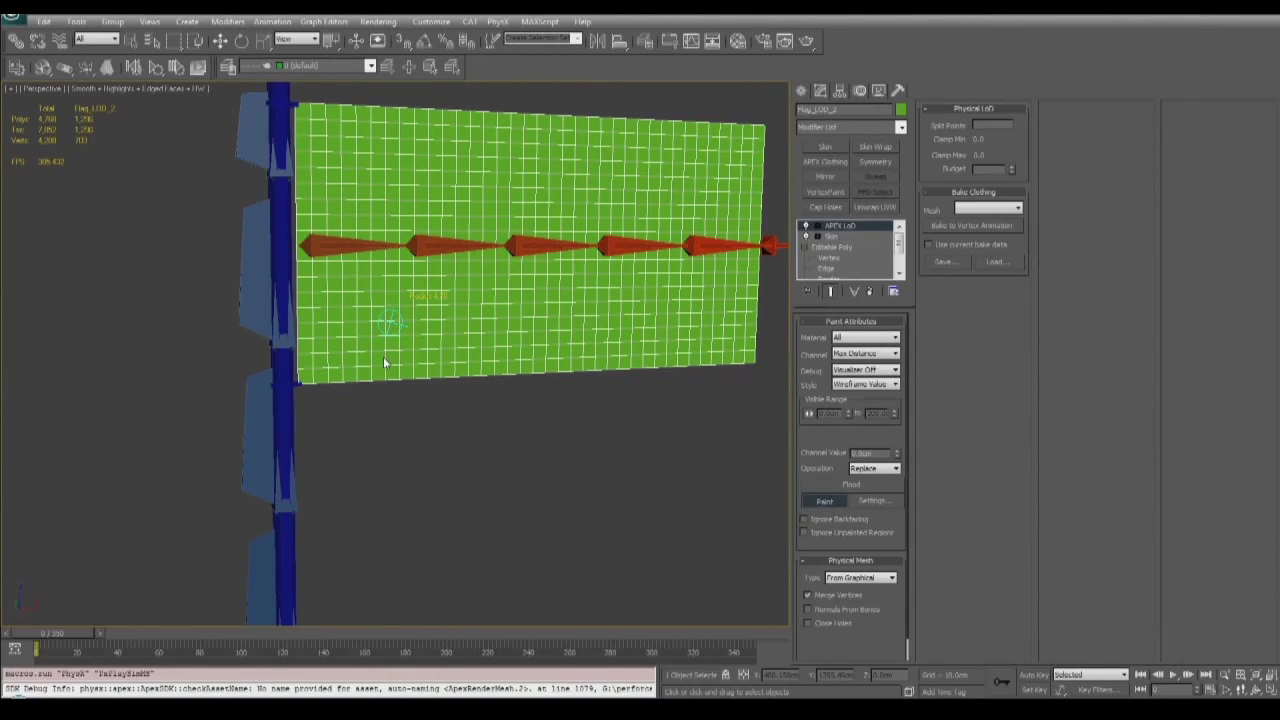
pyautogui.click(320, 348)
pyautogui.moveTo(325, 348)
pyautogui.mouseDown()
pyautogui.moveTo(335, 355)
pyautogui.moveTo(314, 368)
pyautogui.moveTo(335, 345)
pyautogui.mouseUp()
pyautogui.moveTo(335, 108)
pyautogui.mouseDown()
pyautogui.moveTo(325, 142)
pyautogui.moveTo(305, 125)
pyautogui.moveTo(322, 150)
pyautogui.mouseUp()
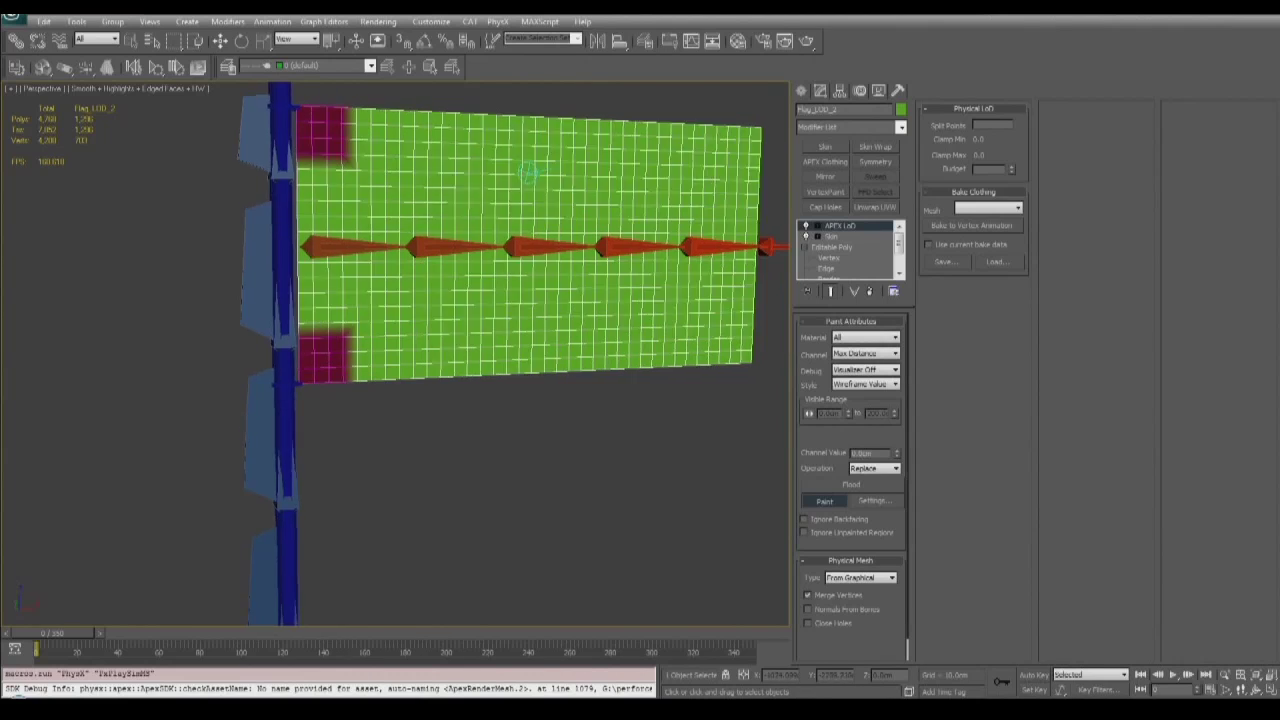
pyautogui.scroll(-5, 772, 443)
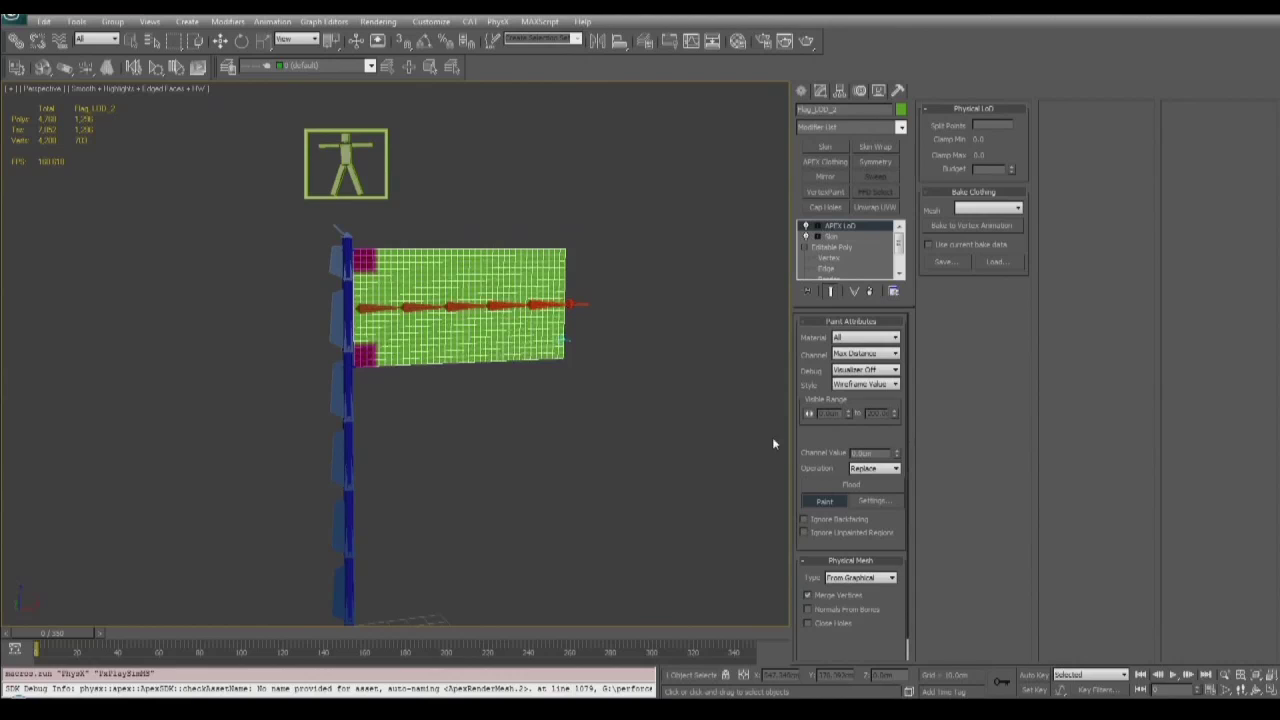
pyautogui.click(822, 502)
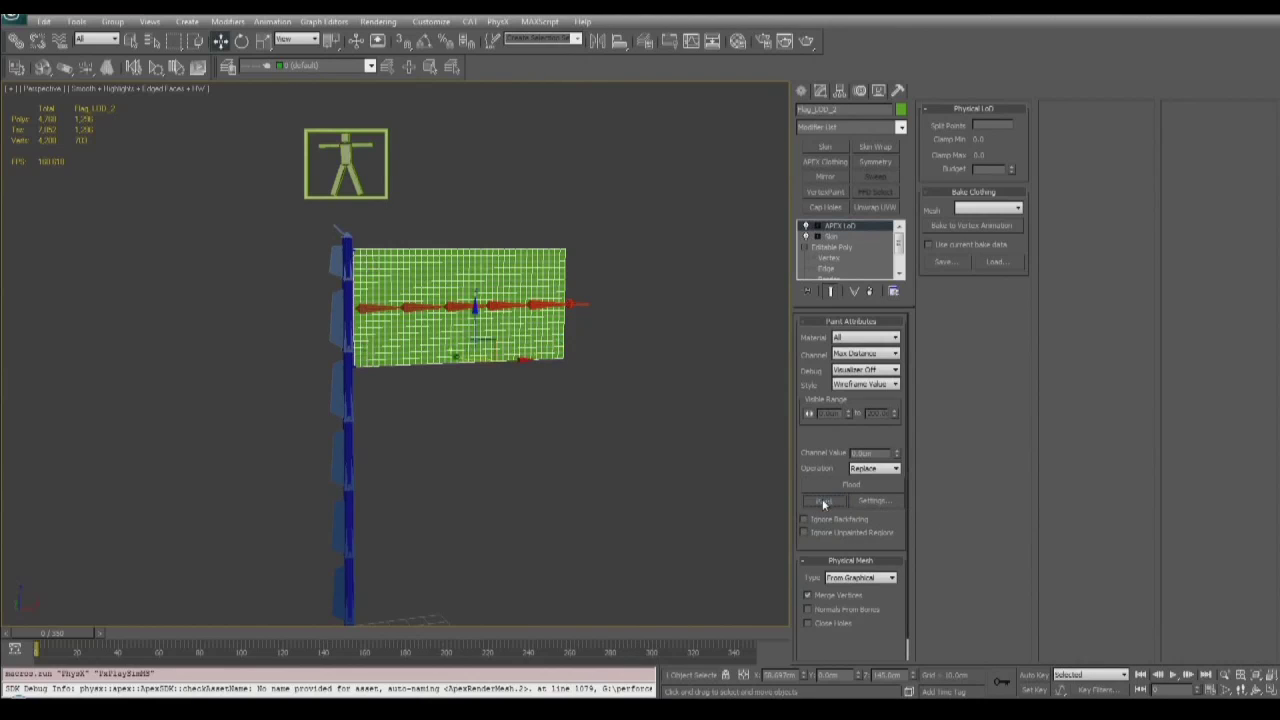
# - Hide the Flag_Medium layer, unhide Flag_Low and select the Flag_LOD_3 mesh
pyautogui.click(369, 66)
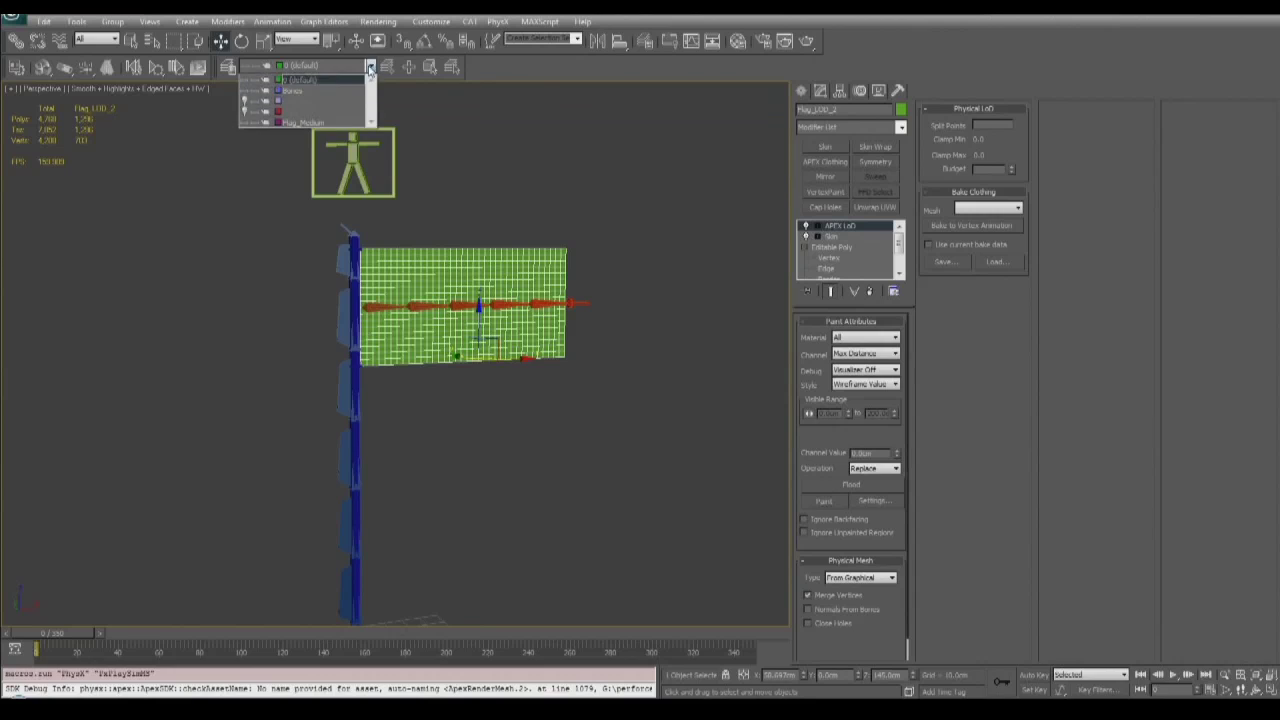
pyautogui.click(244, 122)
pyautogui.click(244, 112)
pyautogui.click(507, 273)
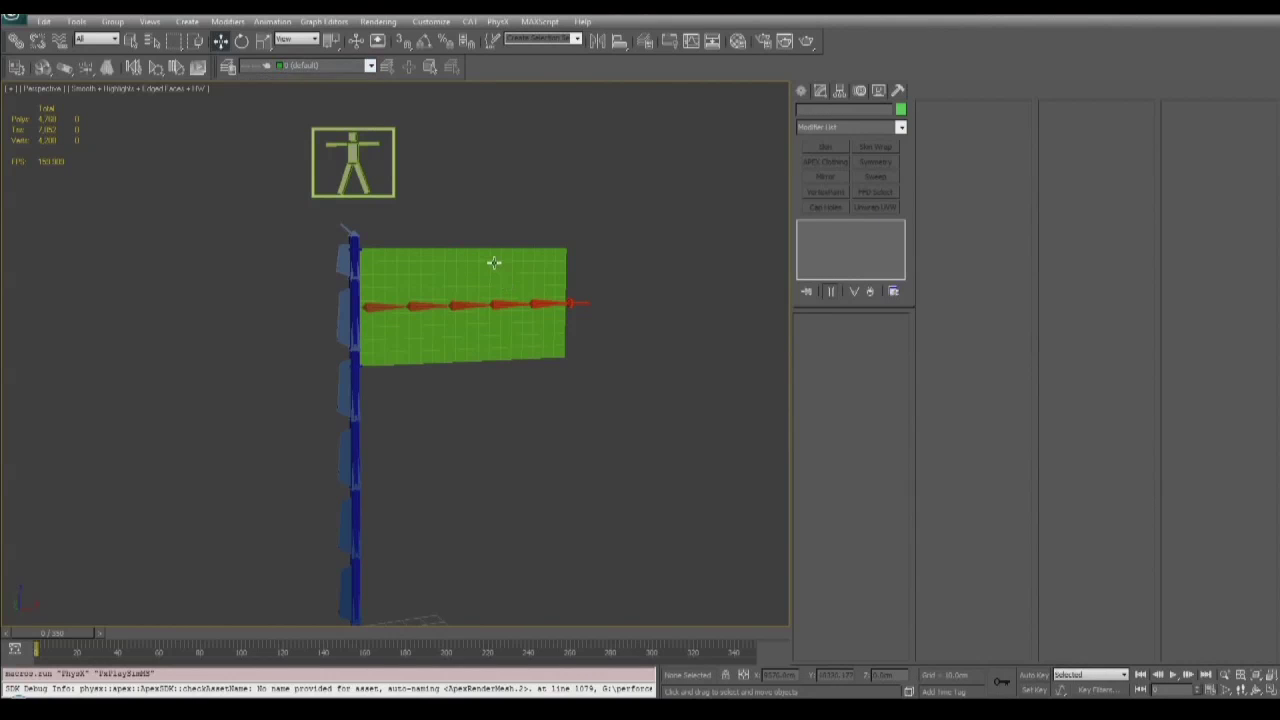
pyautogui.click(494, 262)
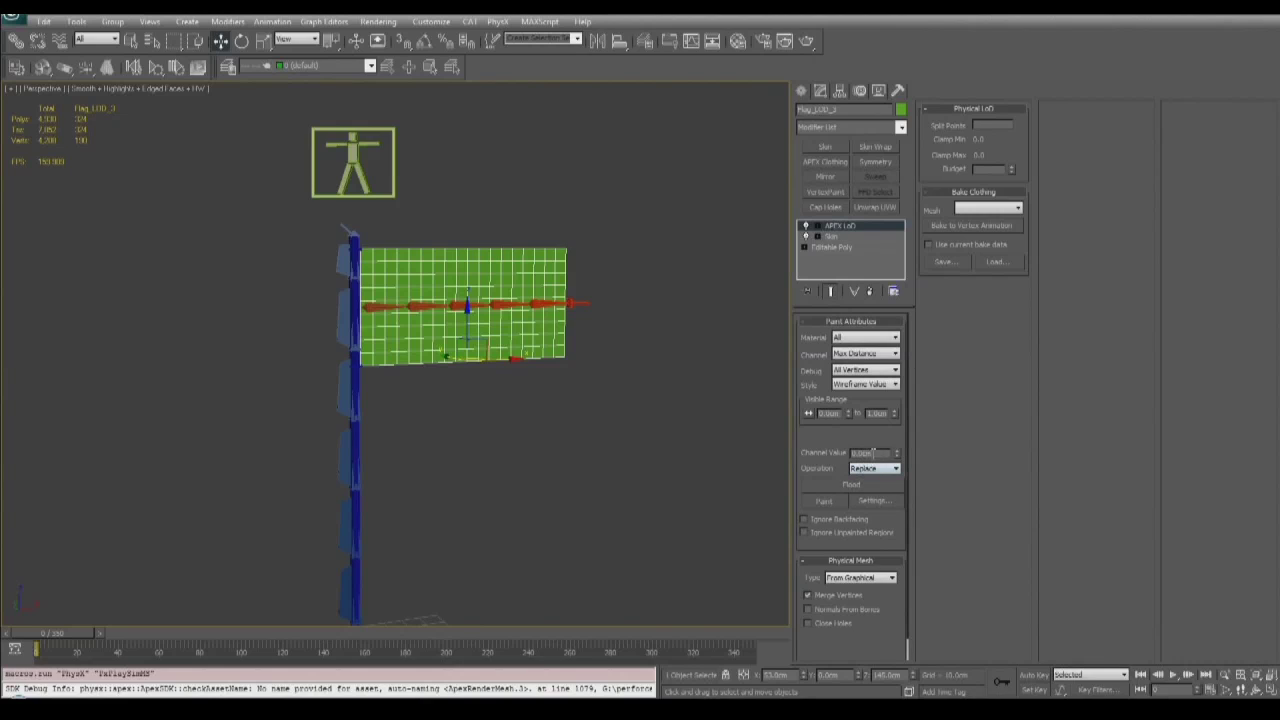
# - Set Flag_LOD_3's Max Distance to 200 cm overall and paint 0 cm on its two pole-side corners
pyautogui.click(825, 503)
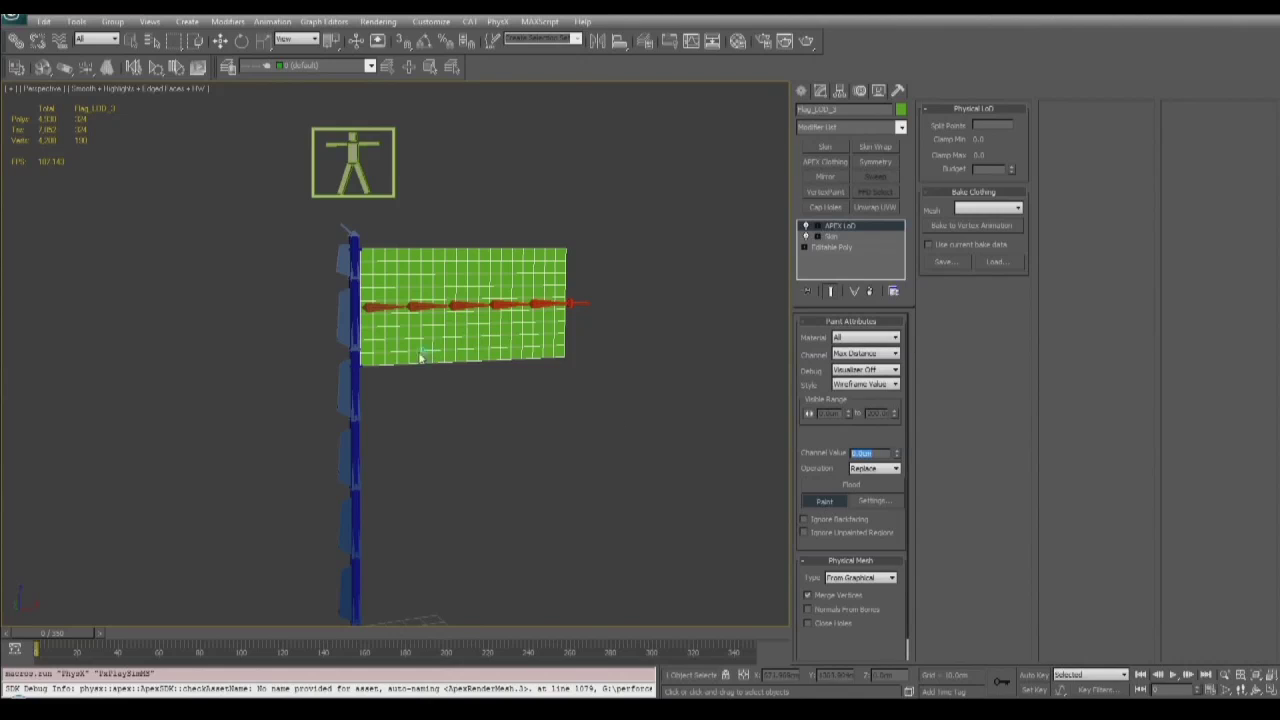
pyautogui.click(364, 360)
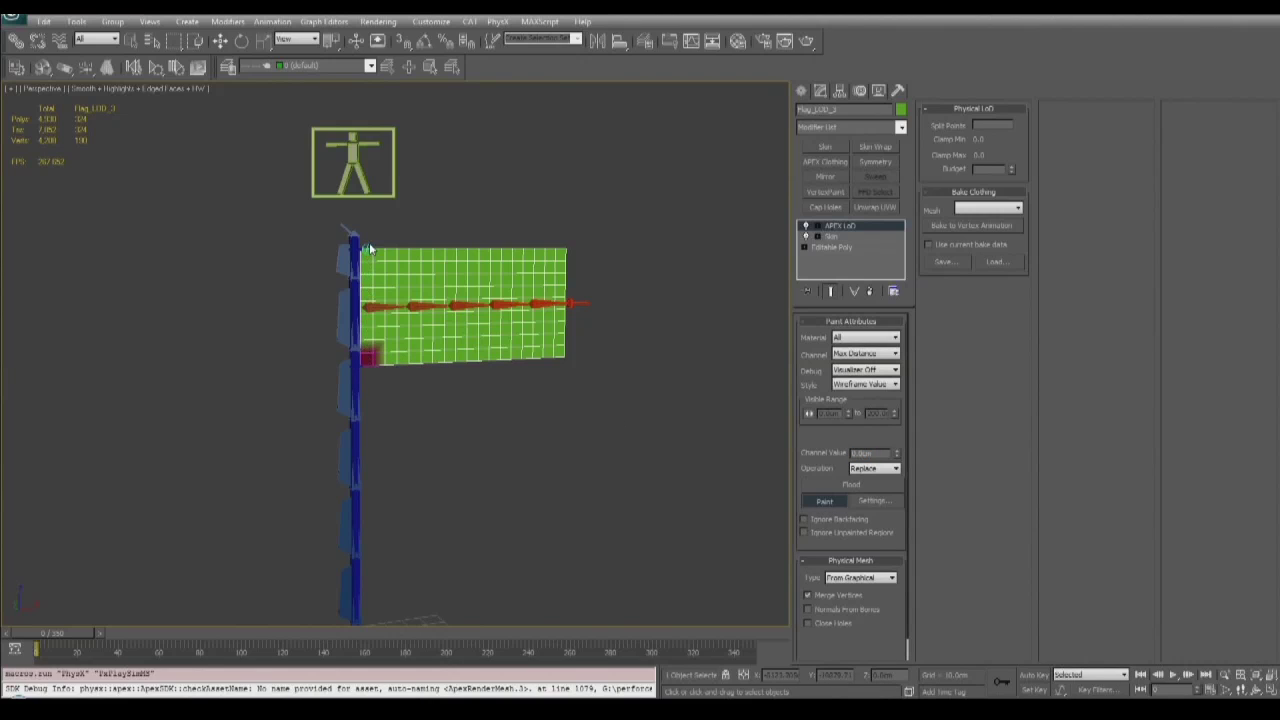
pyautogui.moveTo(369, 263); pyautogui.dragTo(361, 261)
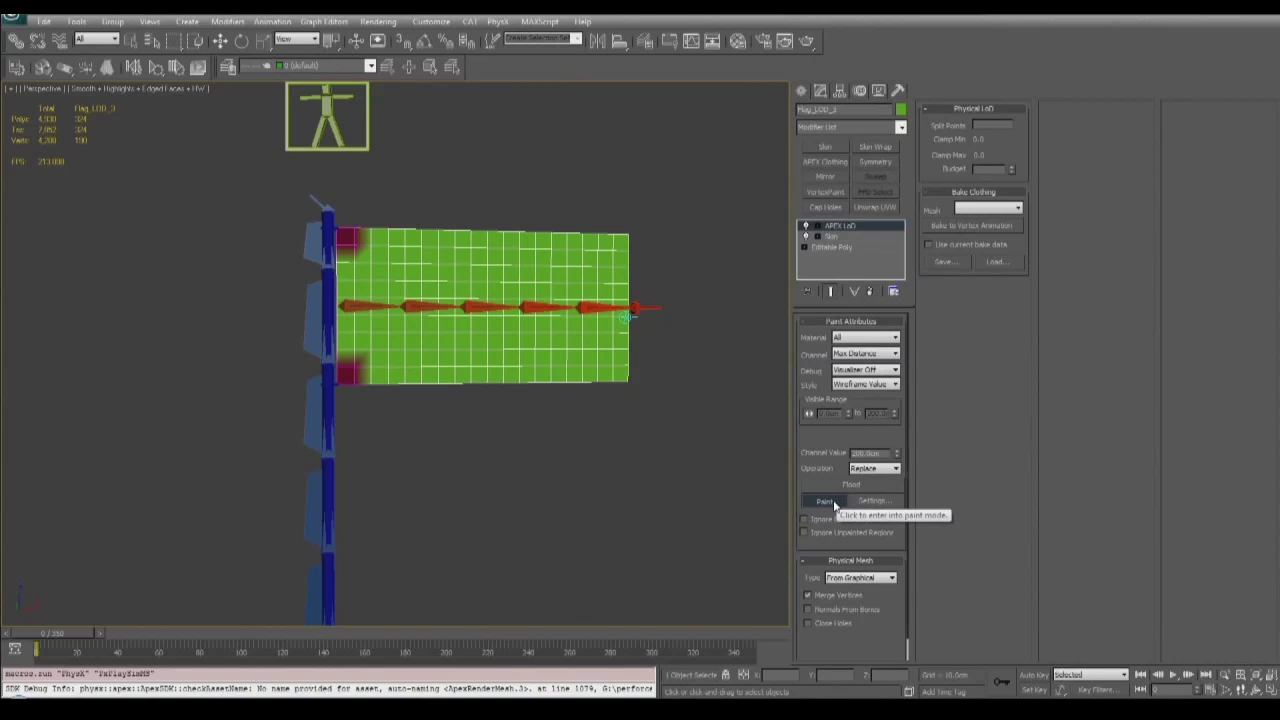
pyautogui.click(838, 502)
# - Unhide the Flag_High and Flag_Medium layers and select the Flag_LOD_1 mesh
pyautogui.scroll(-3, 514, 381)
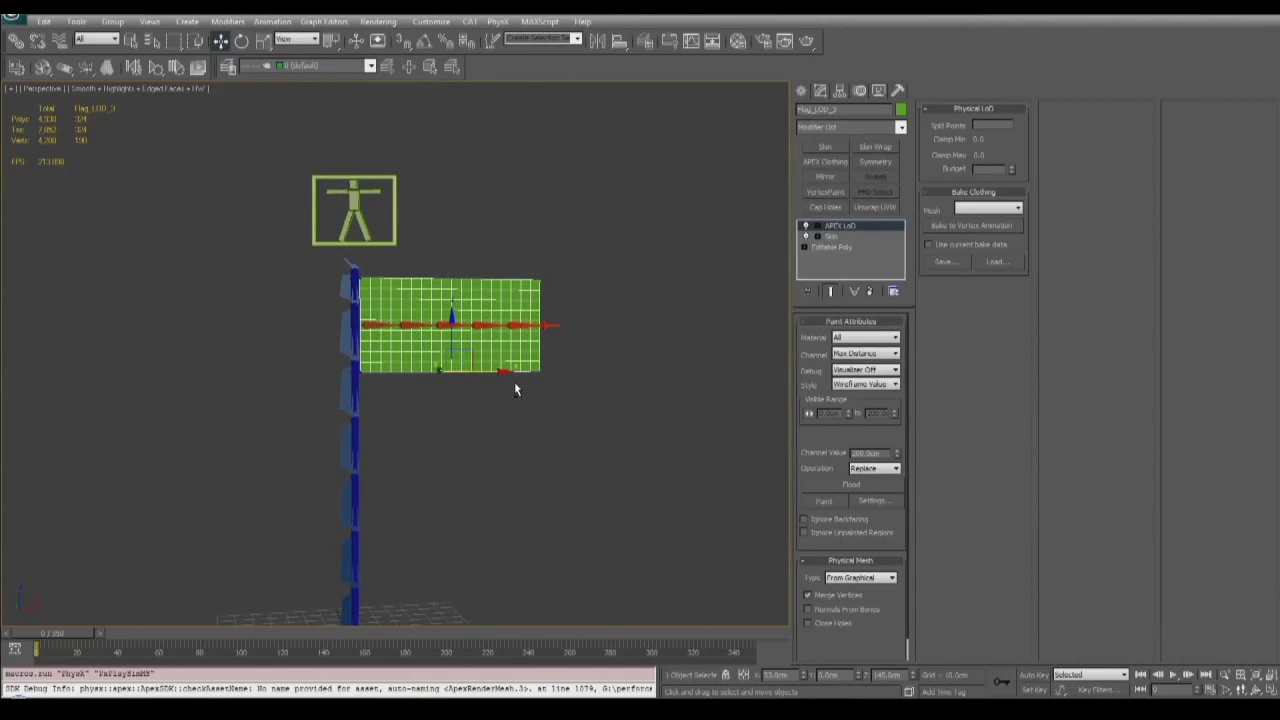
pyautogui.keyDown('alt'); pyautogui.moveTo(514, 381); pyautogui.dragTo(530, 392, button='middle'); pyautogui.keyUp('alt')
pyautogui.click(371, 65)
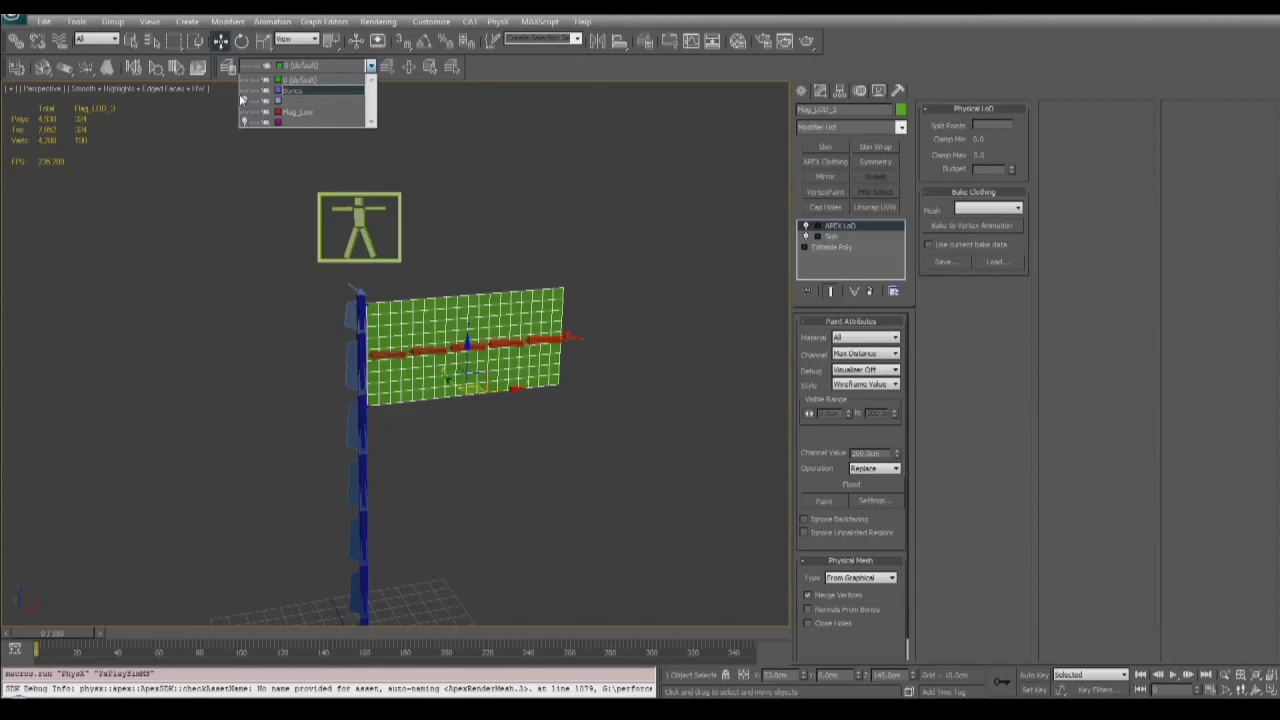
pyautogui.click(245, 102)
pyautogui.click(246, 121)
pyautogui.click(531, 309)
pyautogui.click(530, 308)
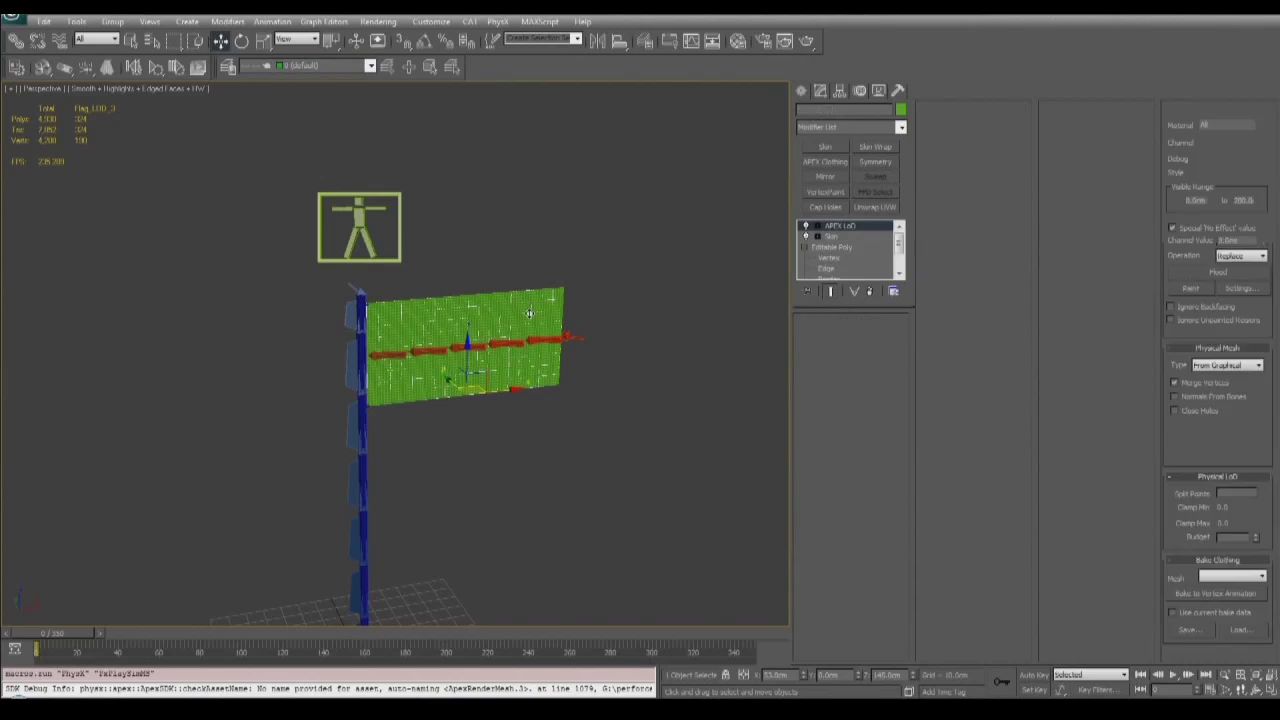
pyautogui.click(555, 324)
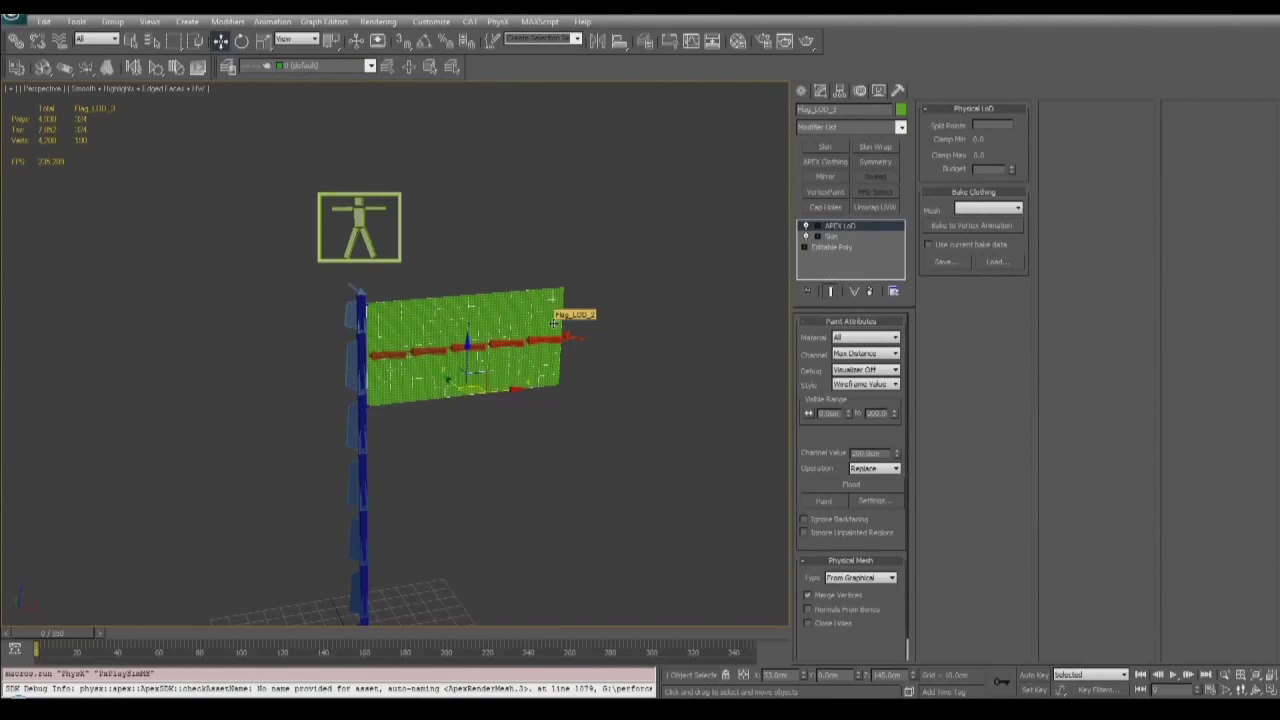
pyautogui.keyDown('alt'); pyautogui.moveTo(603, 337); pyautogui.dragTo(608, 308, button='middle'); pyautogui.keyUp('alt')
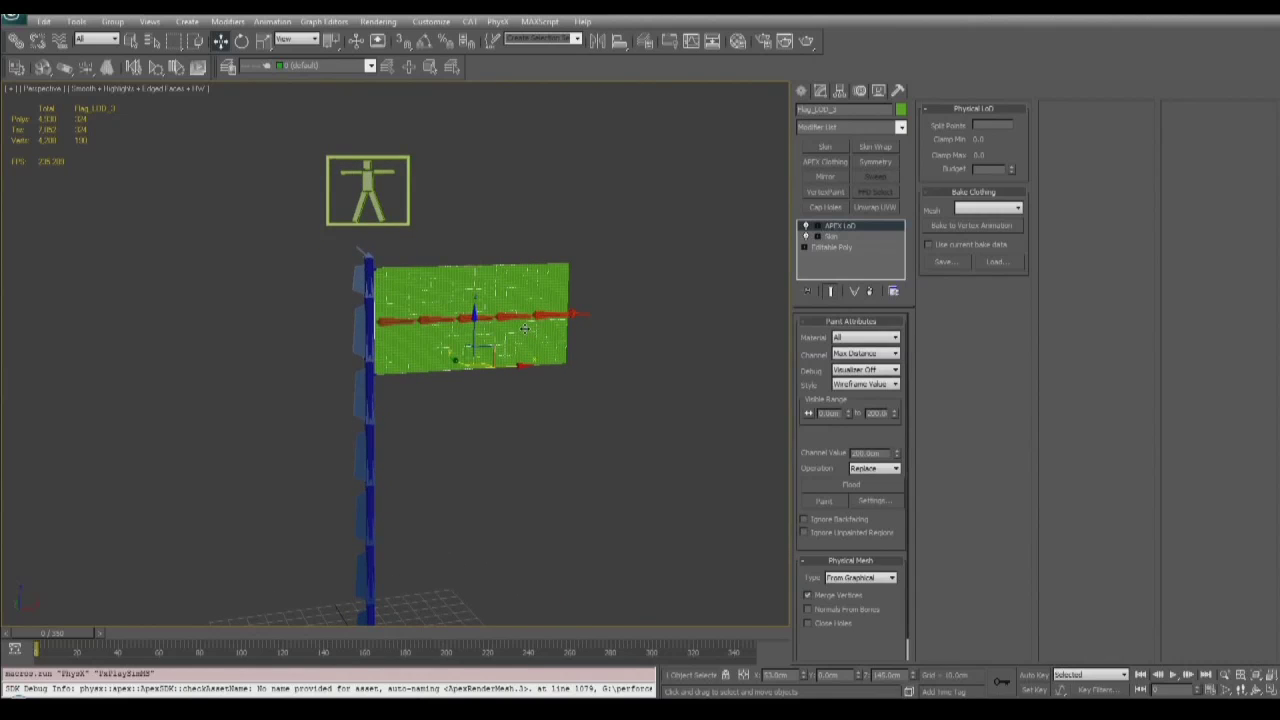
pyautogui.click(530, 326)
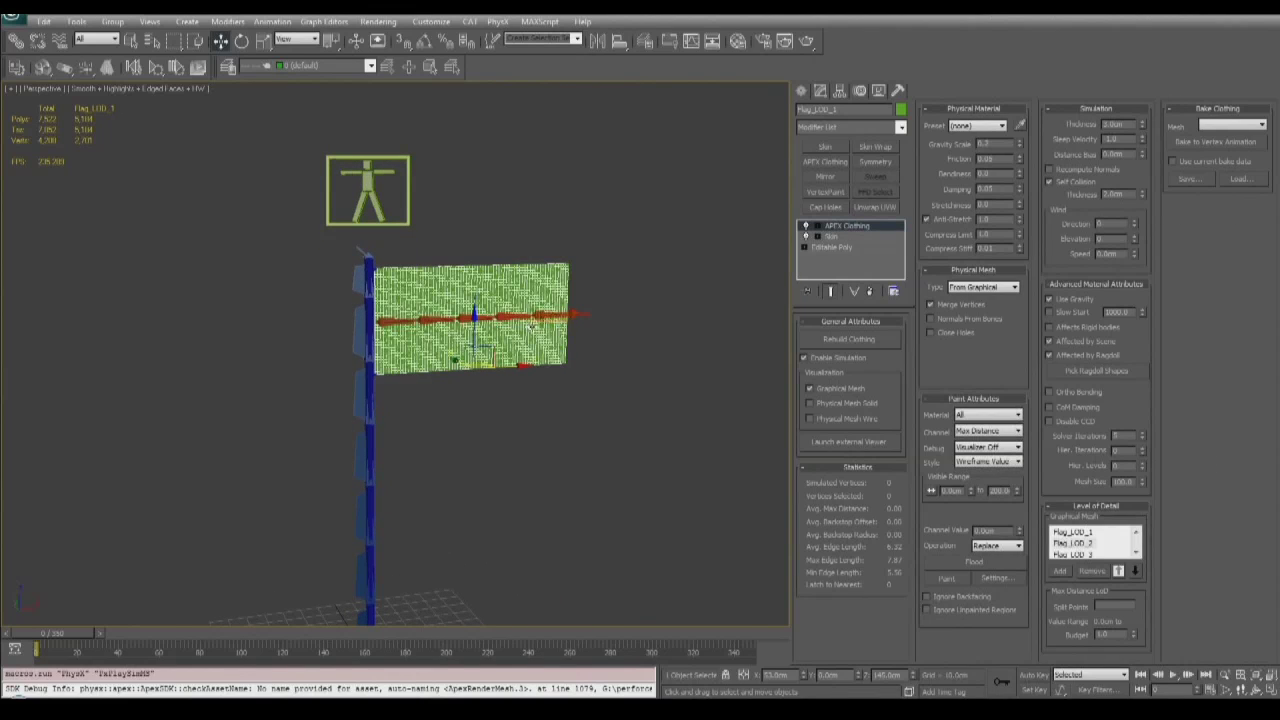
# - Run the cloth simulation and compare the flag while switching between the Flag_LOD_1, Flag_LOD_2 and Flag_LOD_3 graphical meshes
pyautogui.keyDown('alt'); pyautogui.moveTo(570, 316); pyautogui.dragTo(625, 332, button='middle'); pyautogui.keyUp('alt')
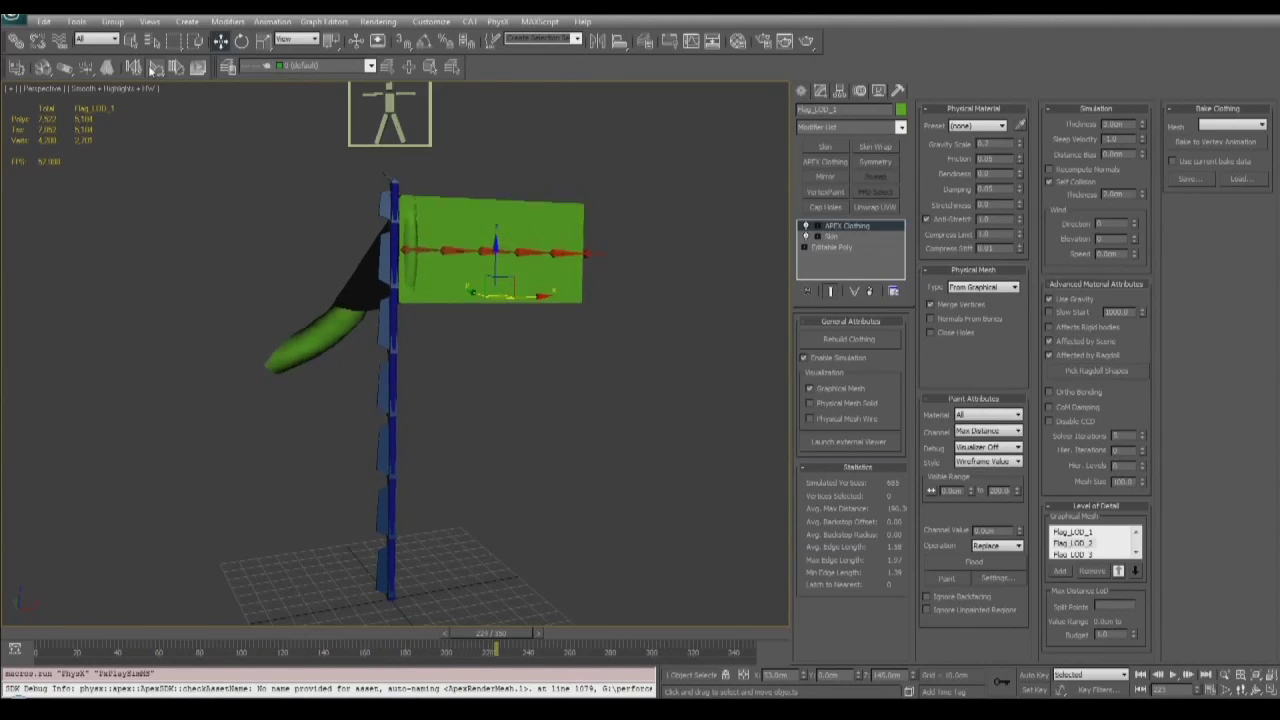
pyautogui.click(1079, 534)
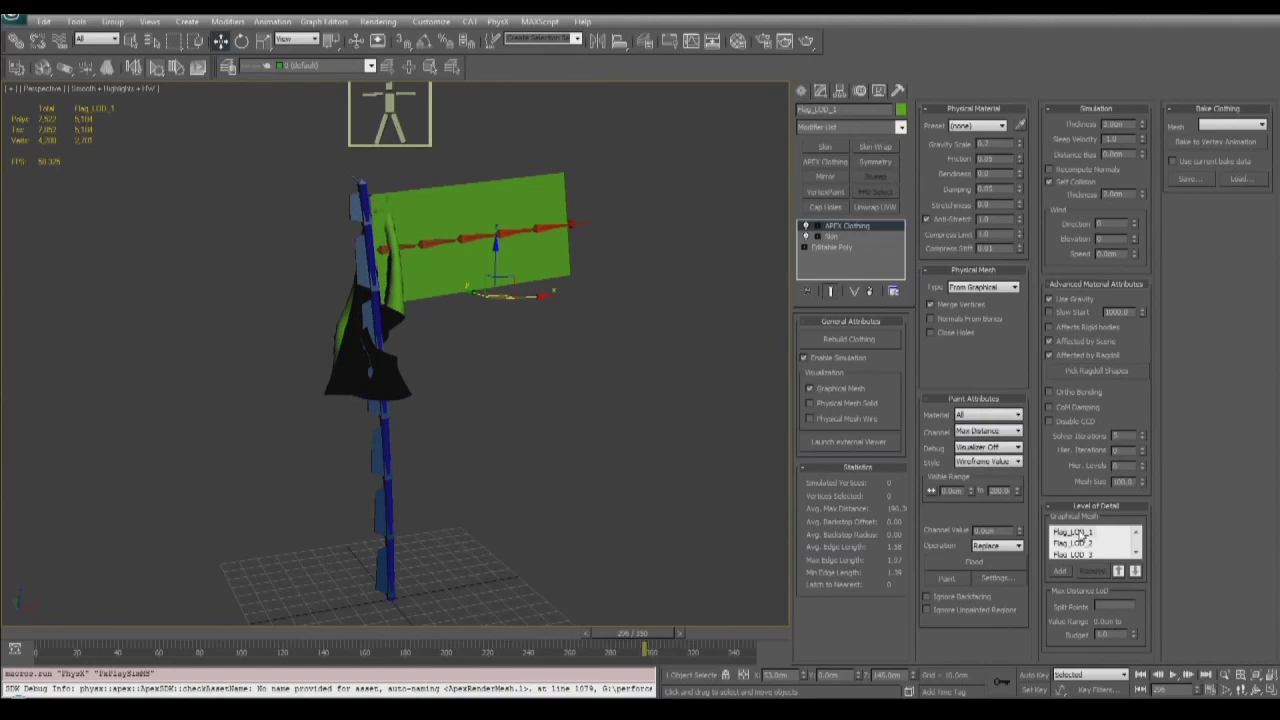
pyautogui.click(1064, 534)
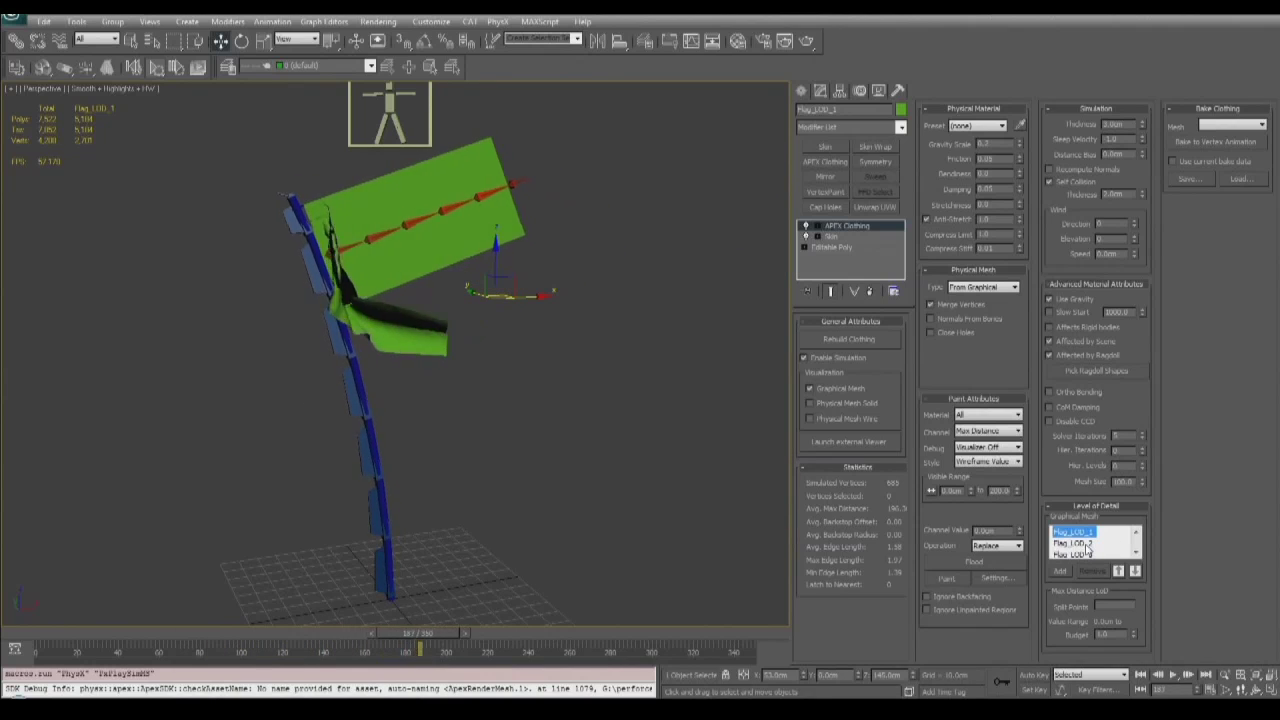
pyautogui.click(1086, 544)
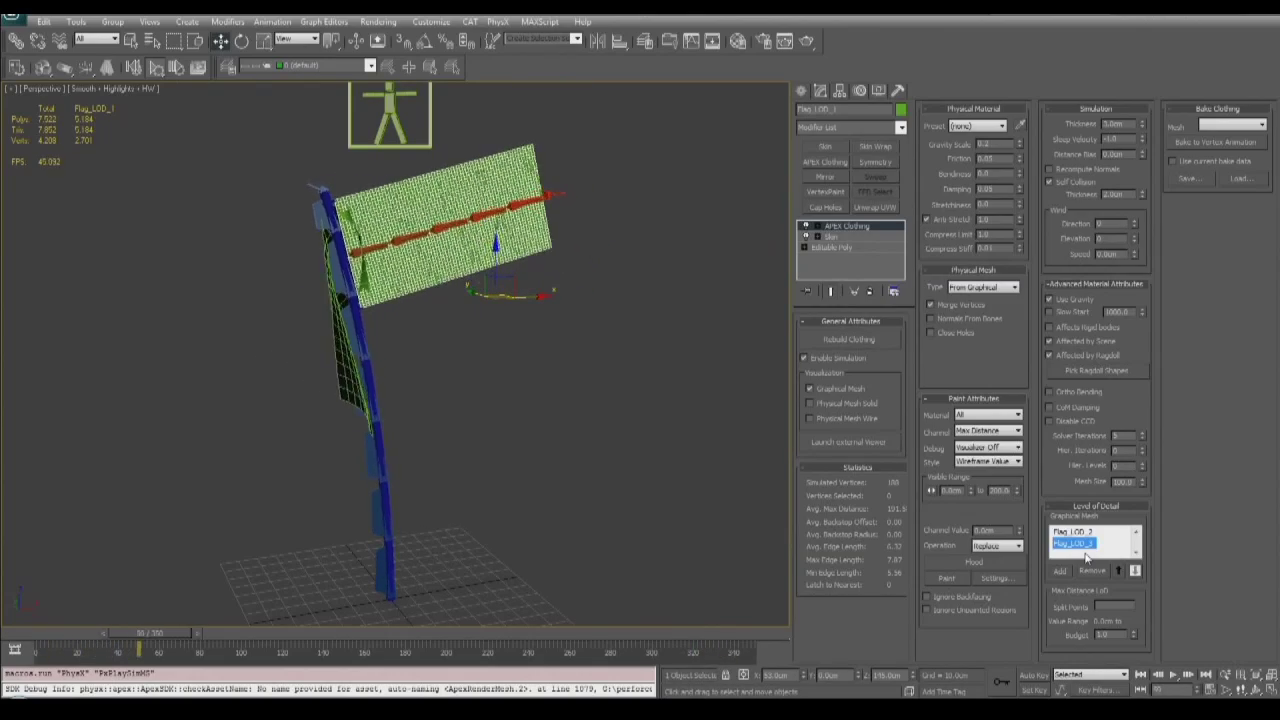
pyautogui.press('F4')
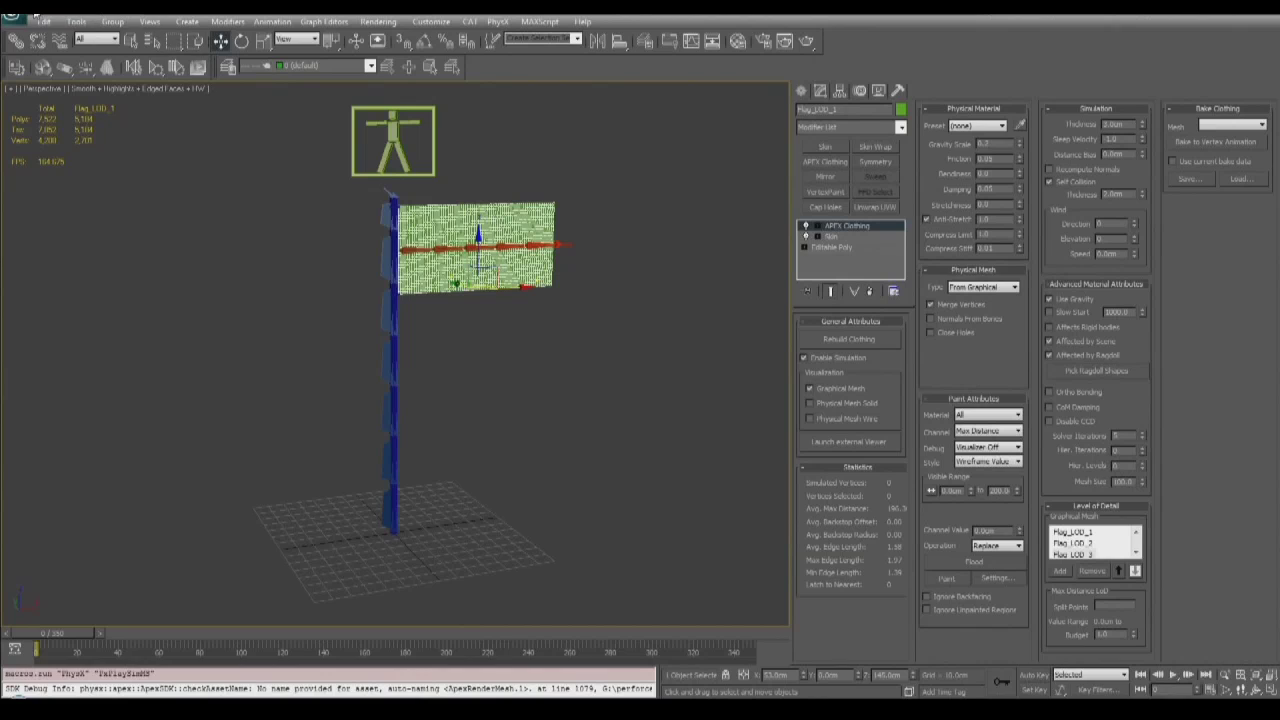
# - Export the scene in the PhysX and APEX (*.PXPROJ) format with the file name Flag_LOD
pyautogui.click(14, 18)
pyautogui.click(58, 225)
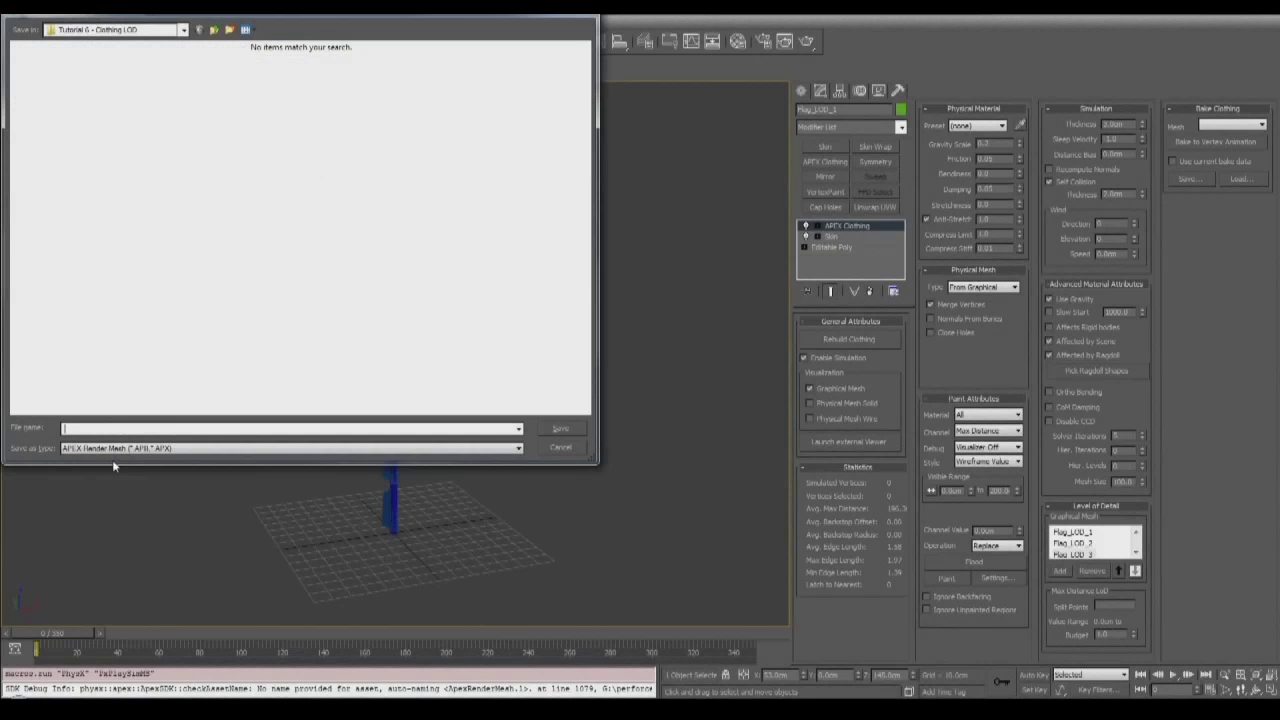
pyautogui.click(122, 448)
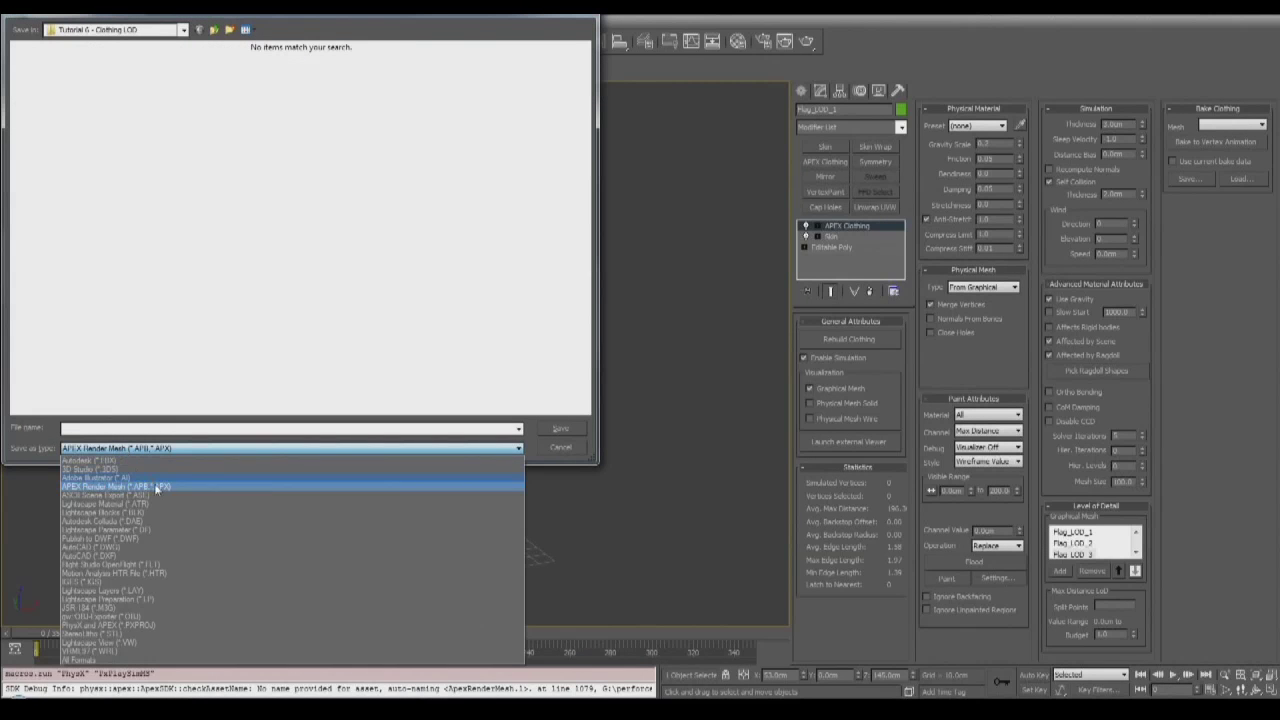
pyautogui.click(155, 622)
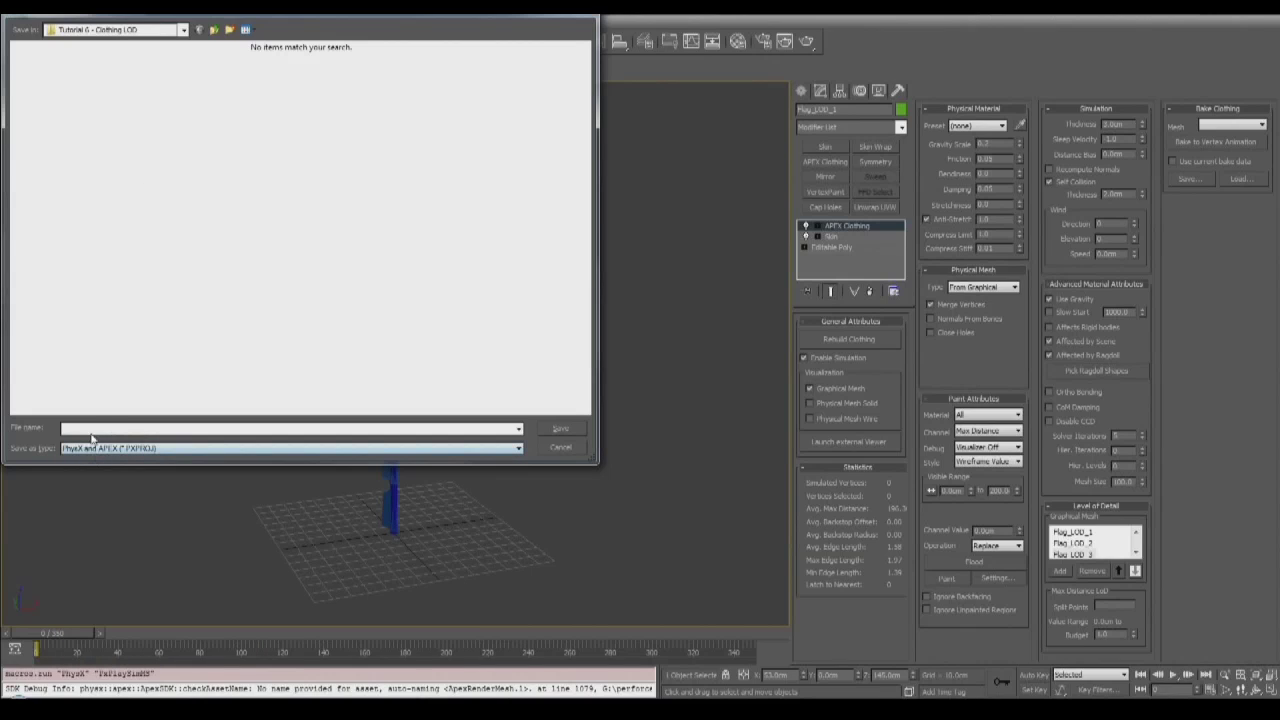
pyautogui.write('Flag_LOD')
pyautogui.click(573, 431)
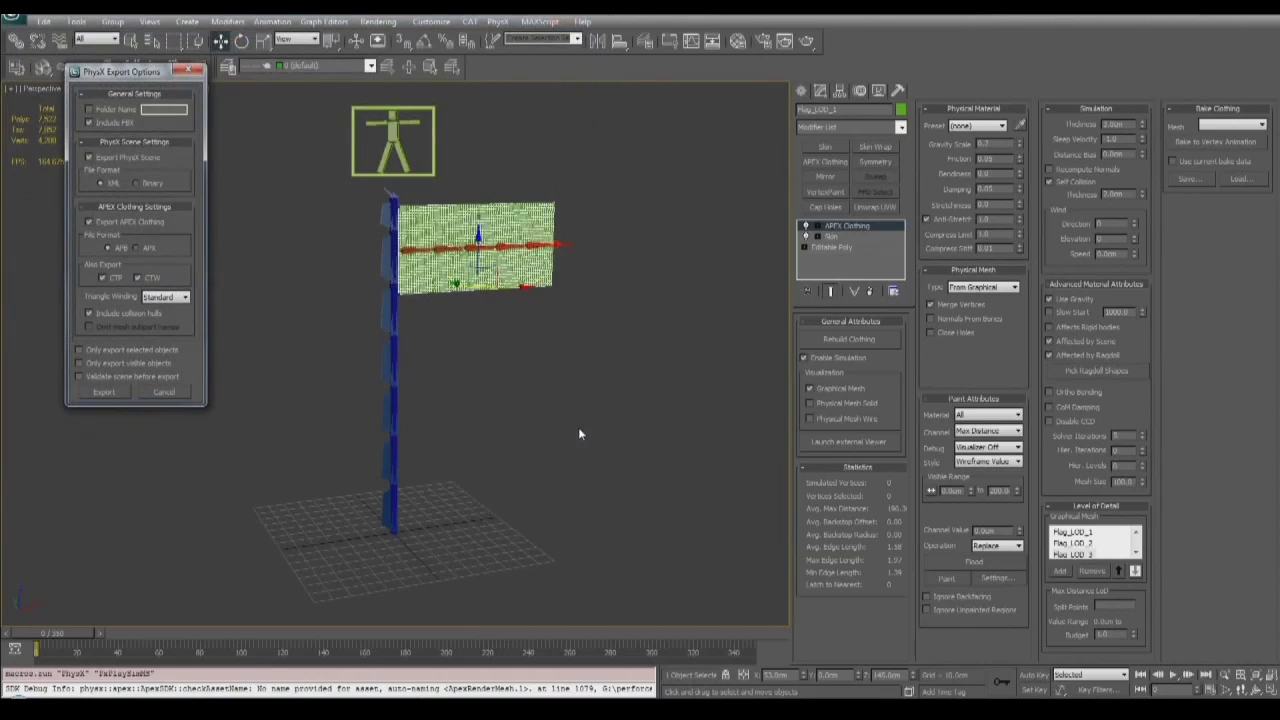
pyautogui.click(121, 141)
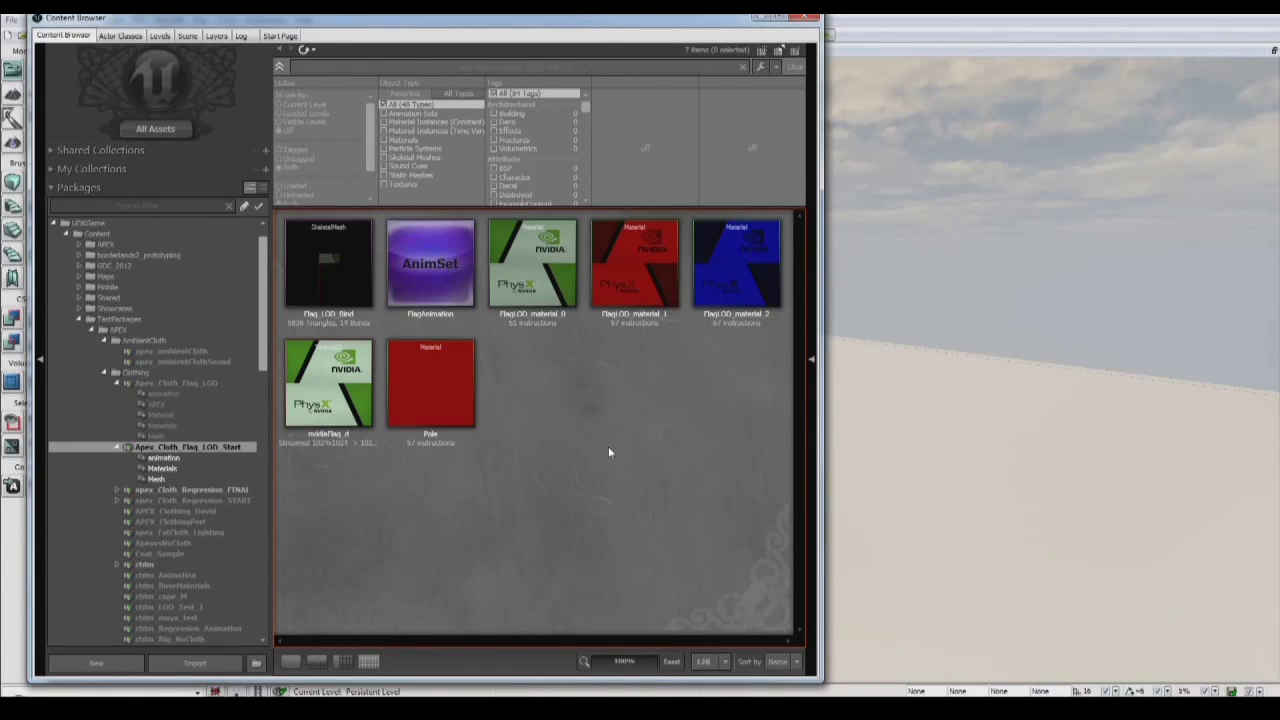
# - Switch to the Unreal editor, open the Flag_LOD_Bind skeletal mesh and review its pole and FlagLOD material entries
pyautogui.moveTo(354, 263)
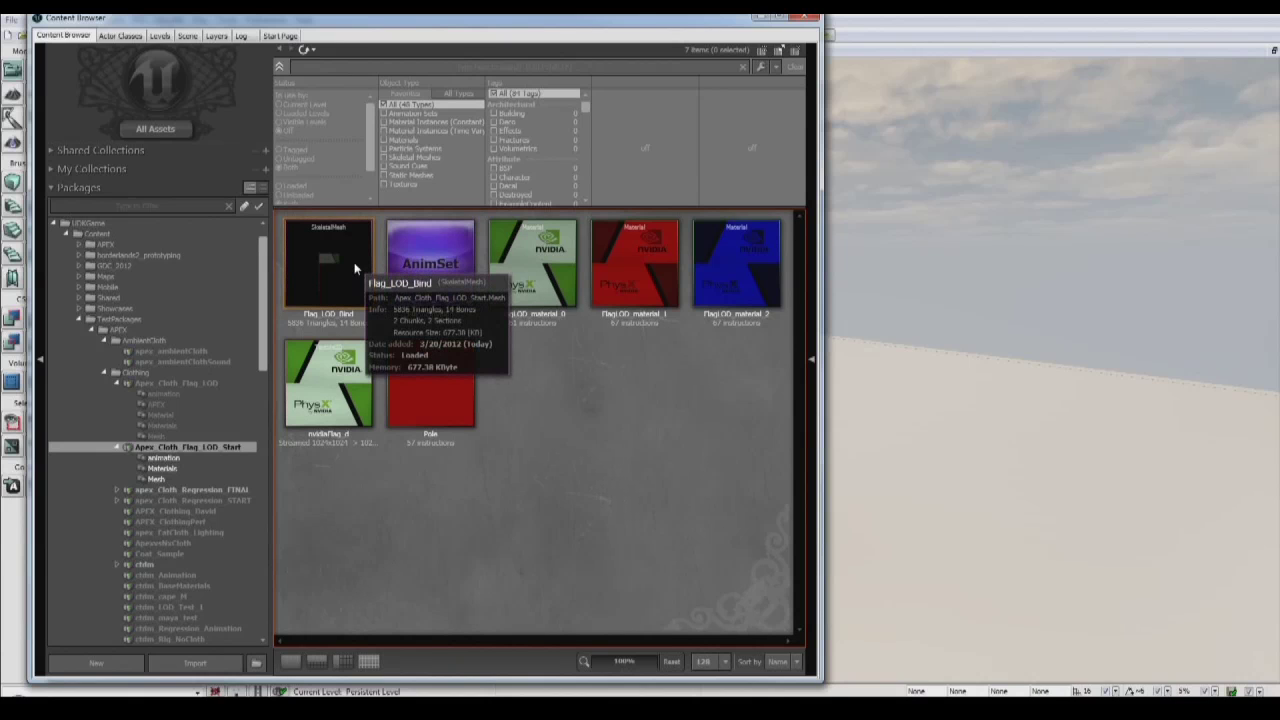
pyautogui.doubleClick(354, 268)
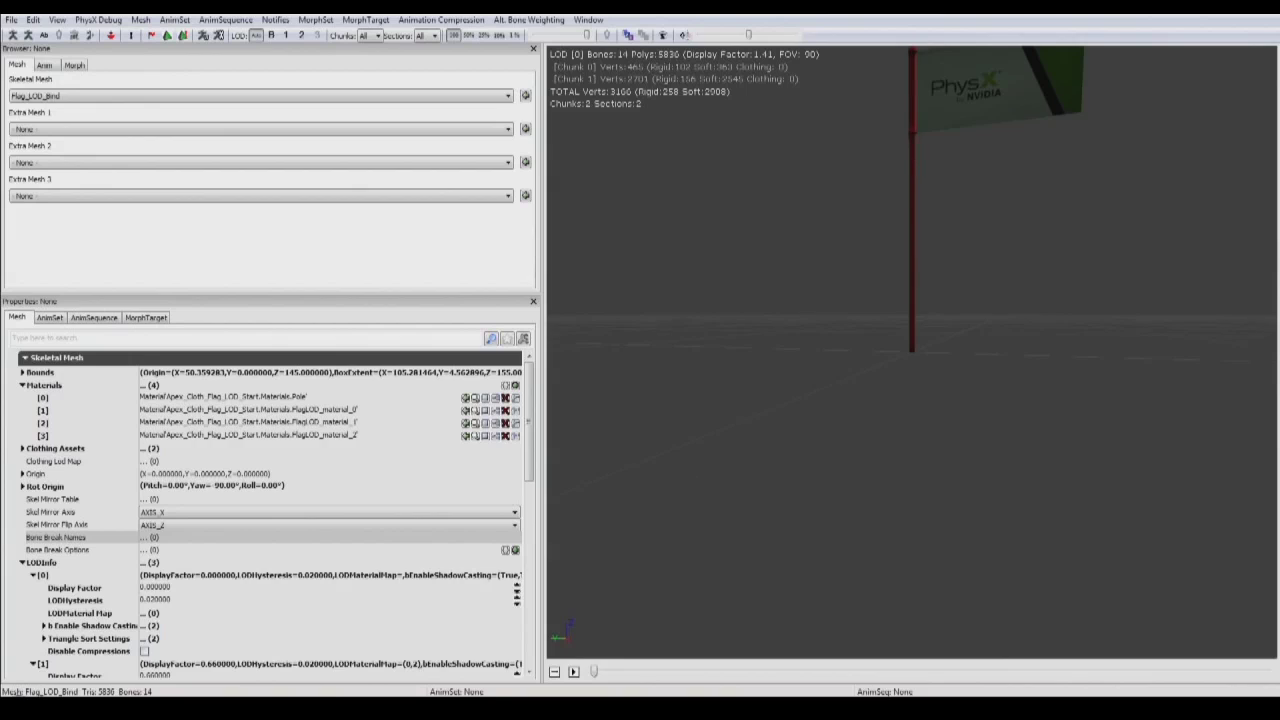
pyautogui.moveTo(912, 200); pyautogui.dragTo(938, 139, button='middle')
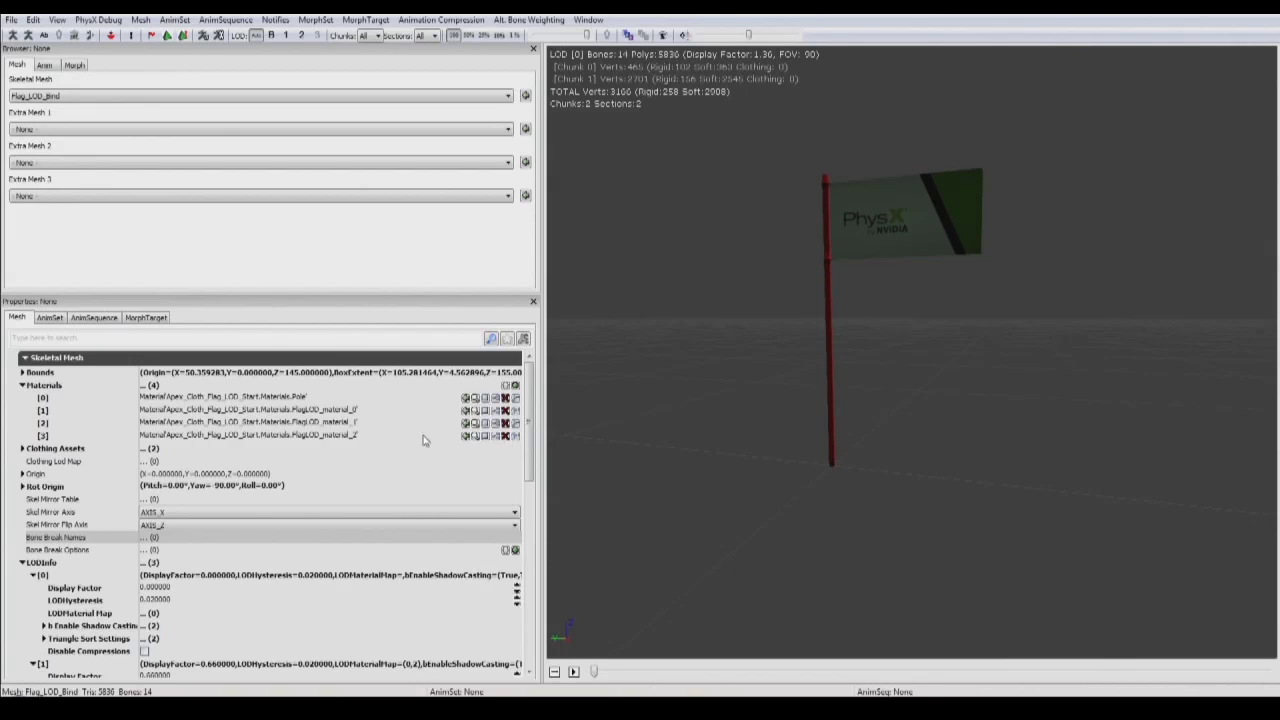
pyautogui.click(275, 399)
pyautogui.click(346, 411)
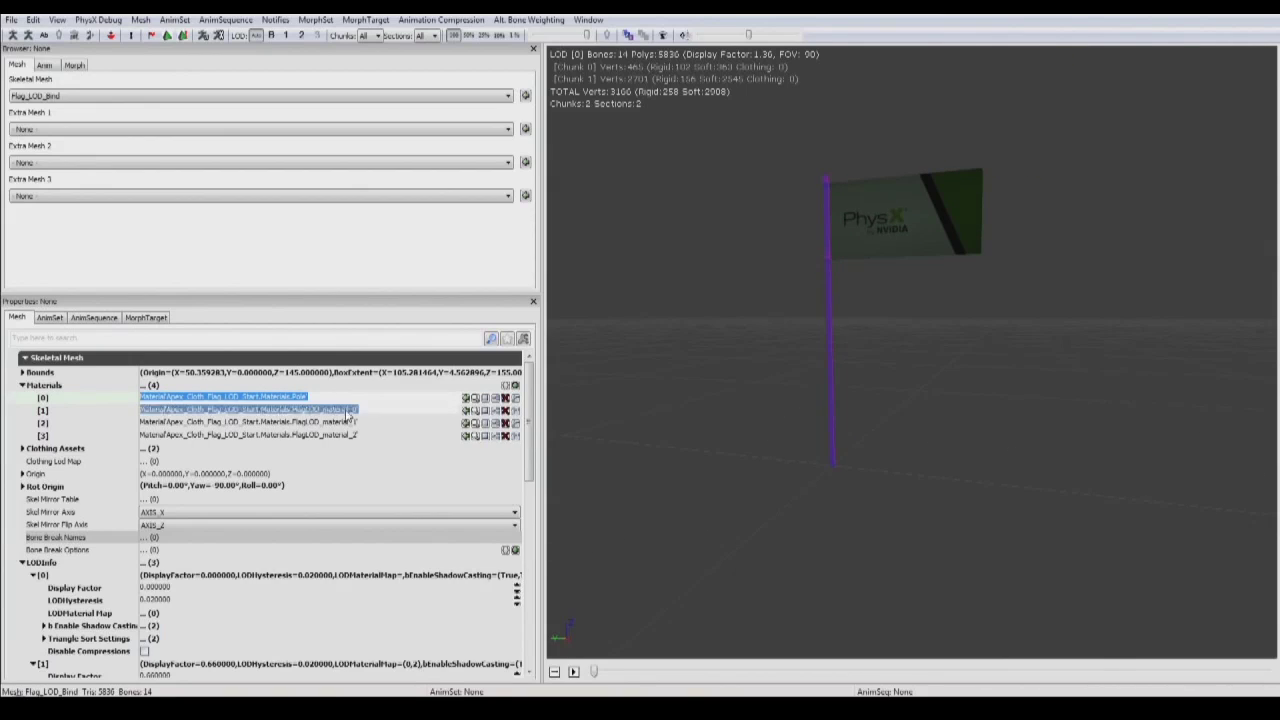
pyautogui.click(355, 424)
pyautogui.click(352, 435)
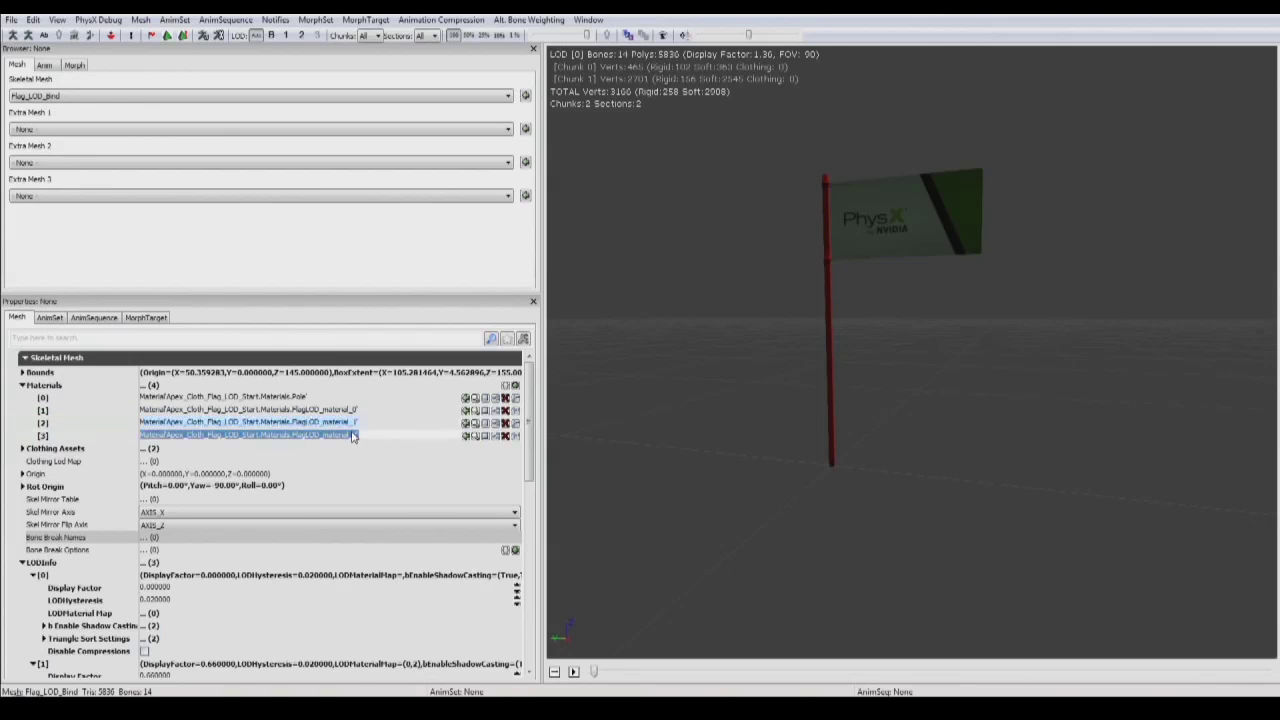
pyautogui.click(23, 386)
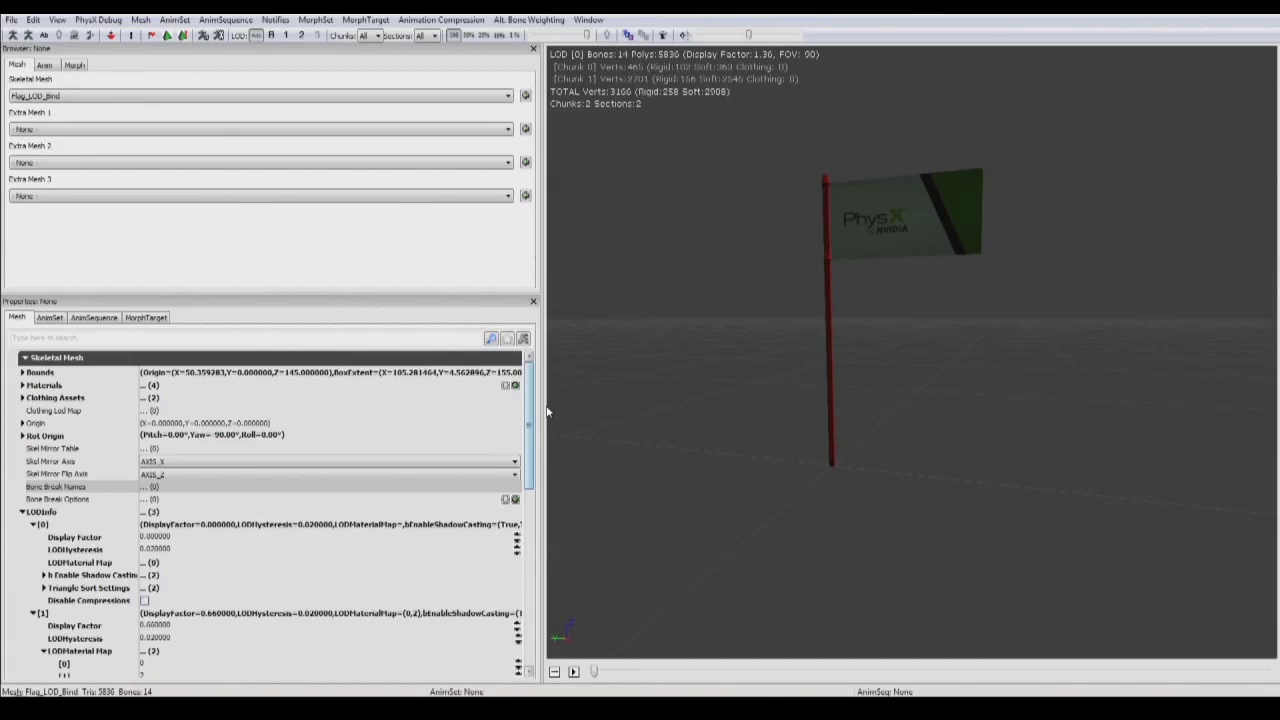
# - Check how the Flag_LOD_Bind preview switches levels of detail with viewing distance, and compare the FlagLOD materials in the package
pyautogui.moveTo(530, 412)
pyautogui.mouseDown()
pyautogui.moveTo(527, 481)
pyautogui.moveTo(528, 414)
pyautogui.mouseUp()
pyautogui.moveTo(957, 251); pyautogui.dragTo(957, 350, button='right')
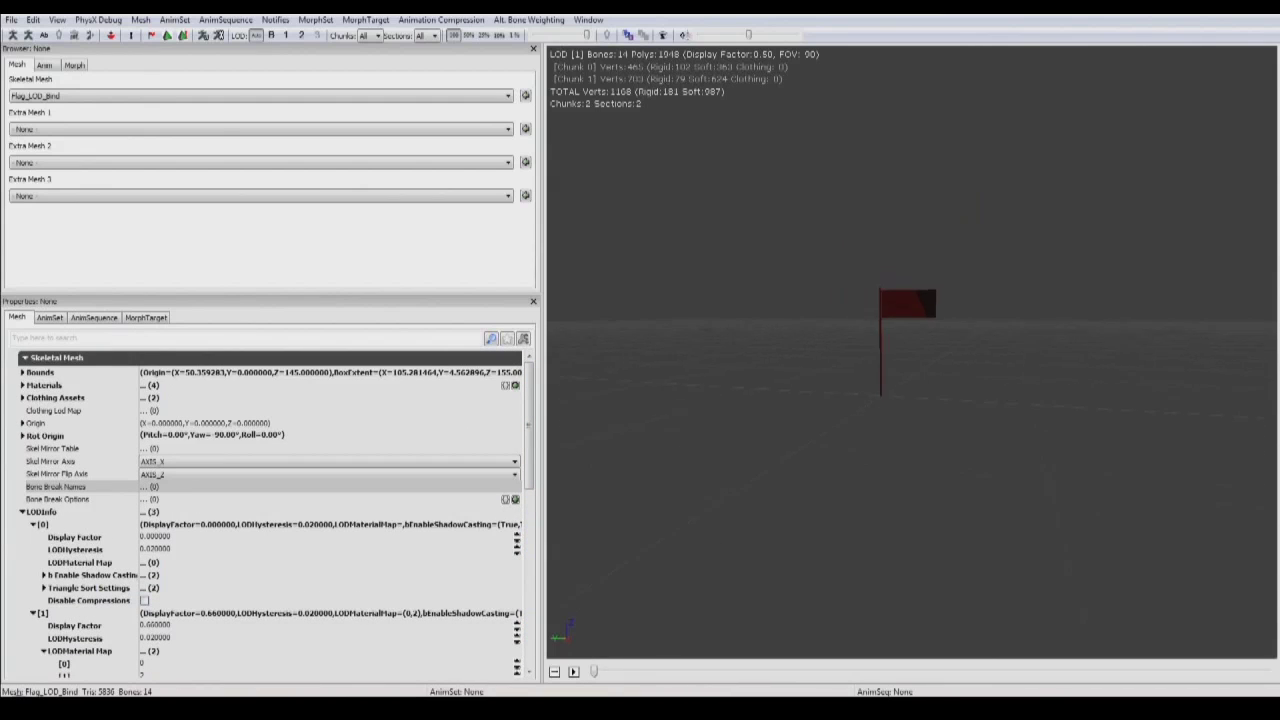
pyautogui.scroll(5, 900, 320)
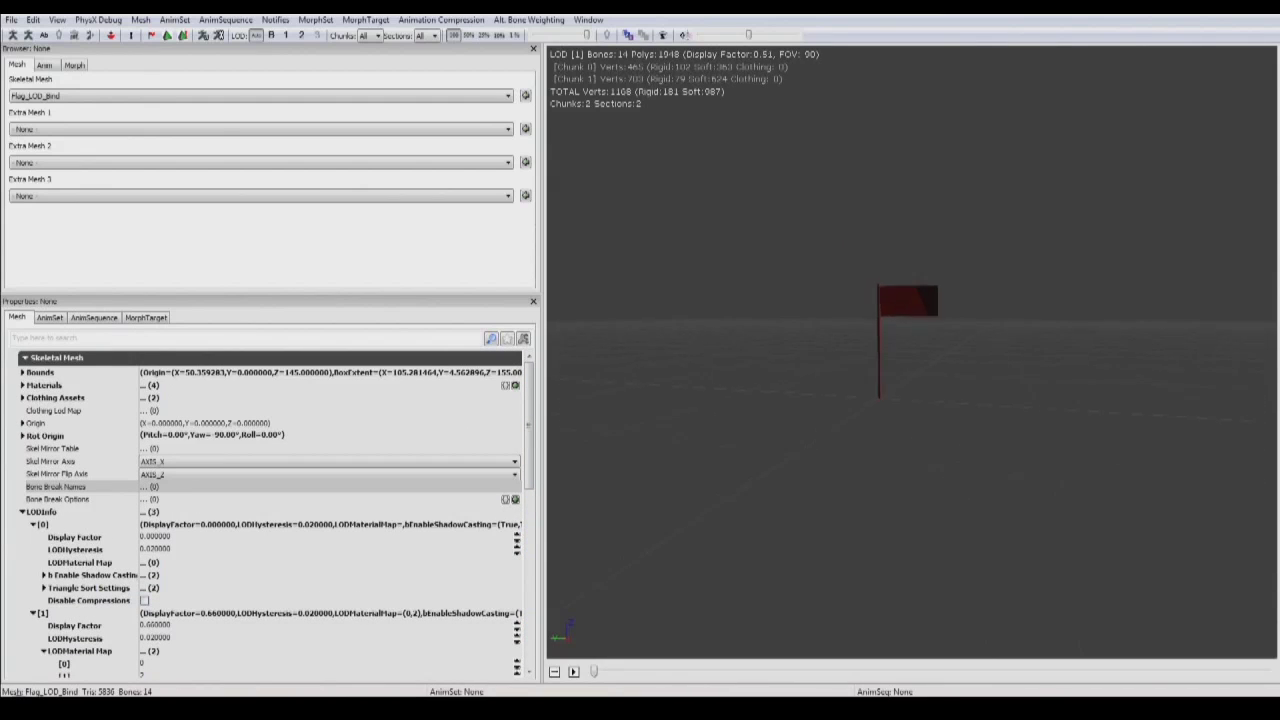
pyautogui.scroll(1, 922, 235)
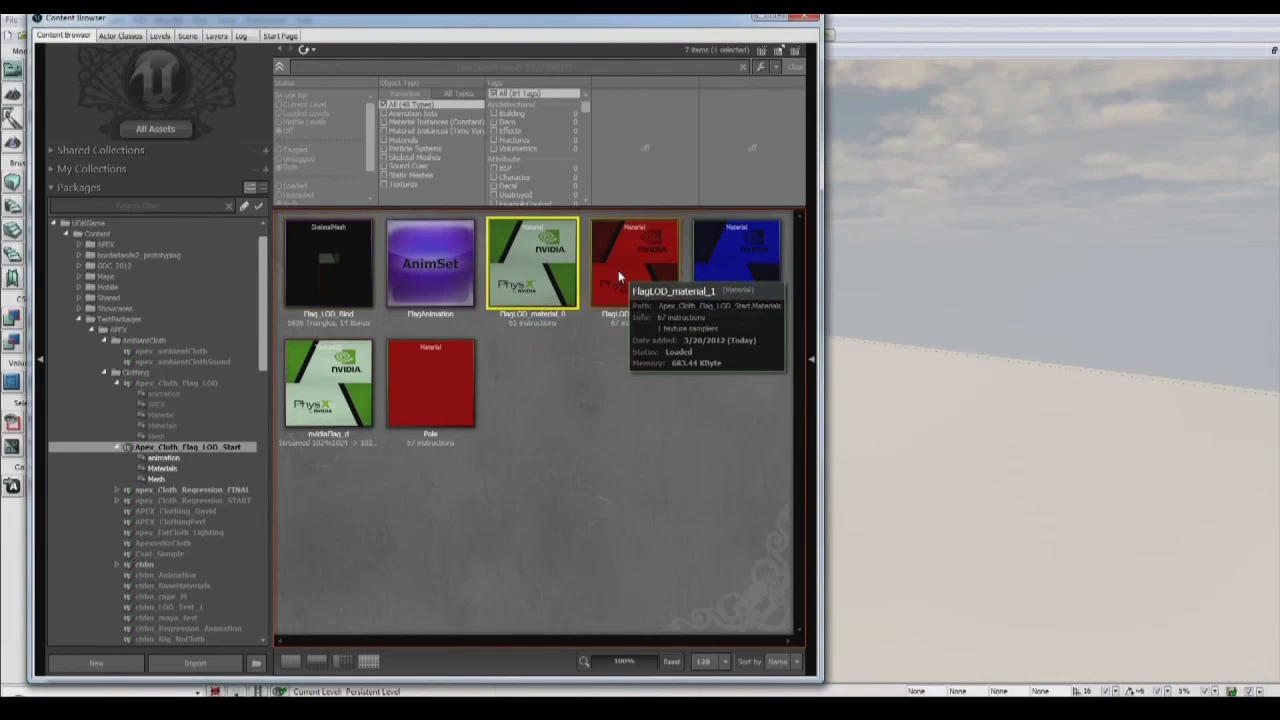
# - Import Flag_LOD_Flag_LOD_1.apx into the Apex_Cloth_Flag_LOD_Start package under the grouping APEX
pyautogui.rightClick(600, 448)
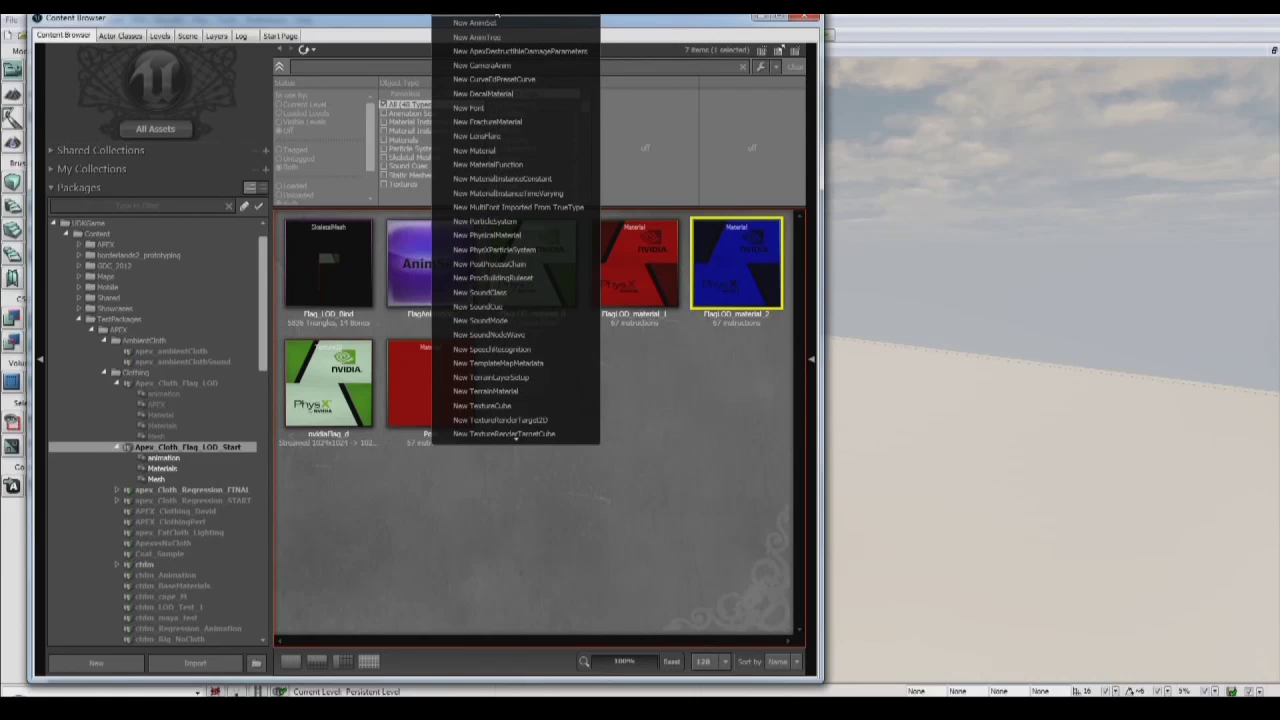
pyautogui.click(691, 450)
pyautogui.rightClick(502, 559)
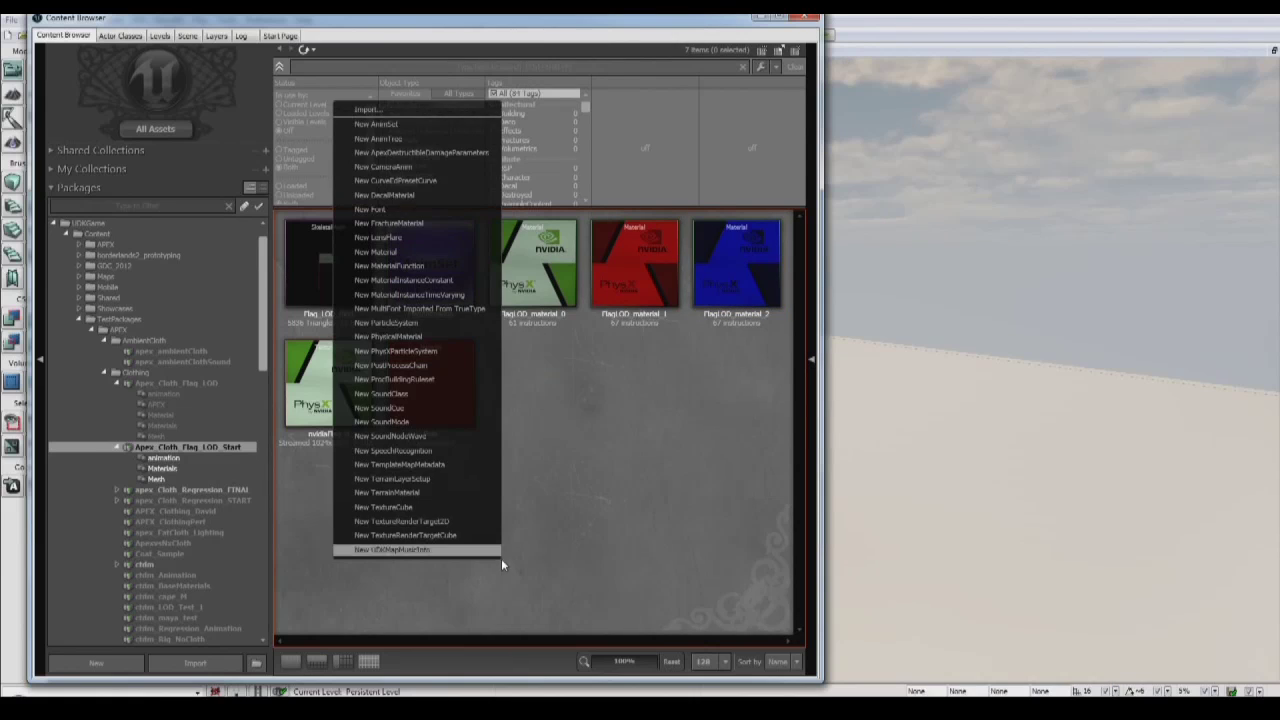
pyautogui.click(391, 113)
pyautogui.click(463, 190)
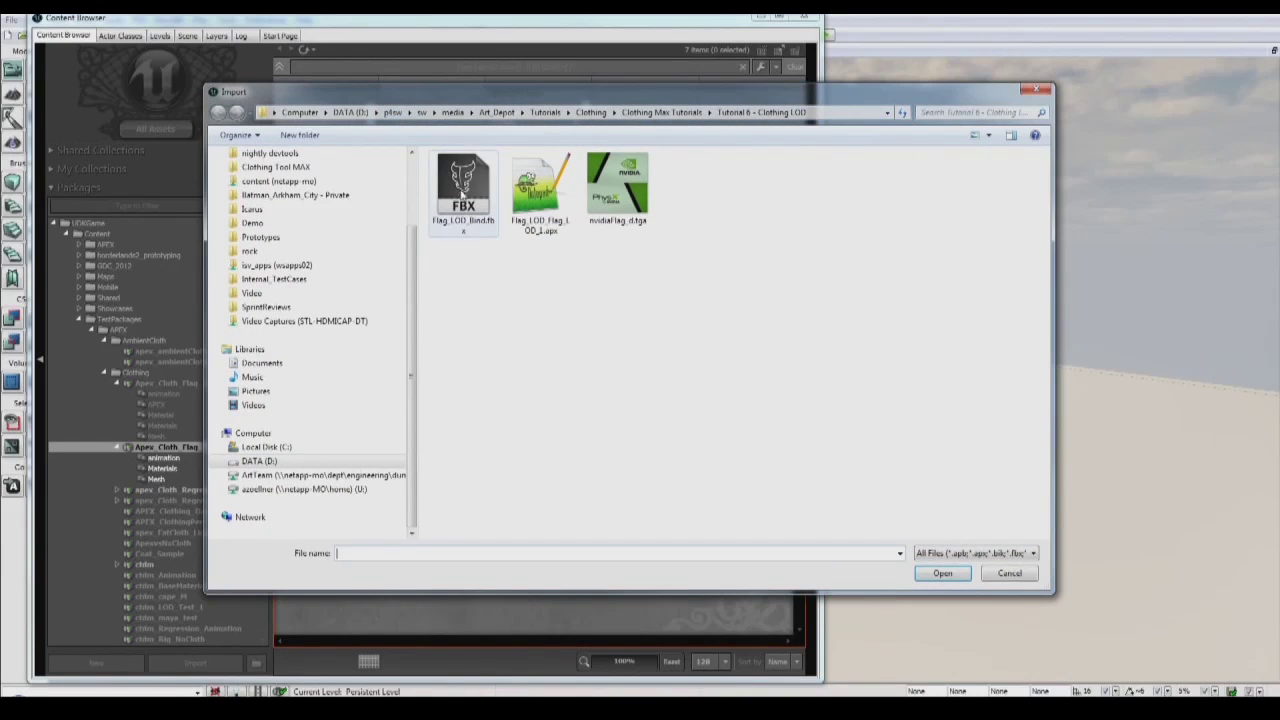
pyautogui.click(533, 188)
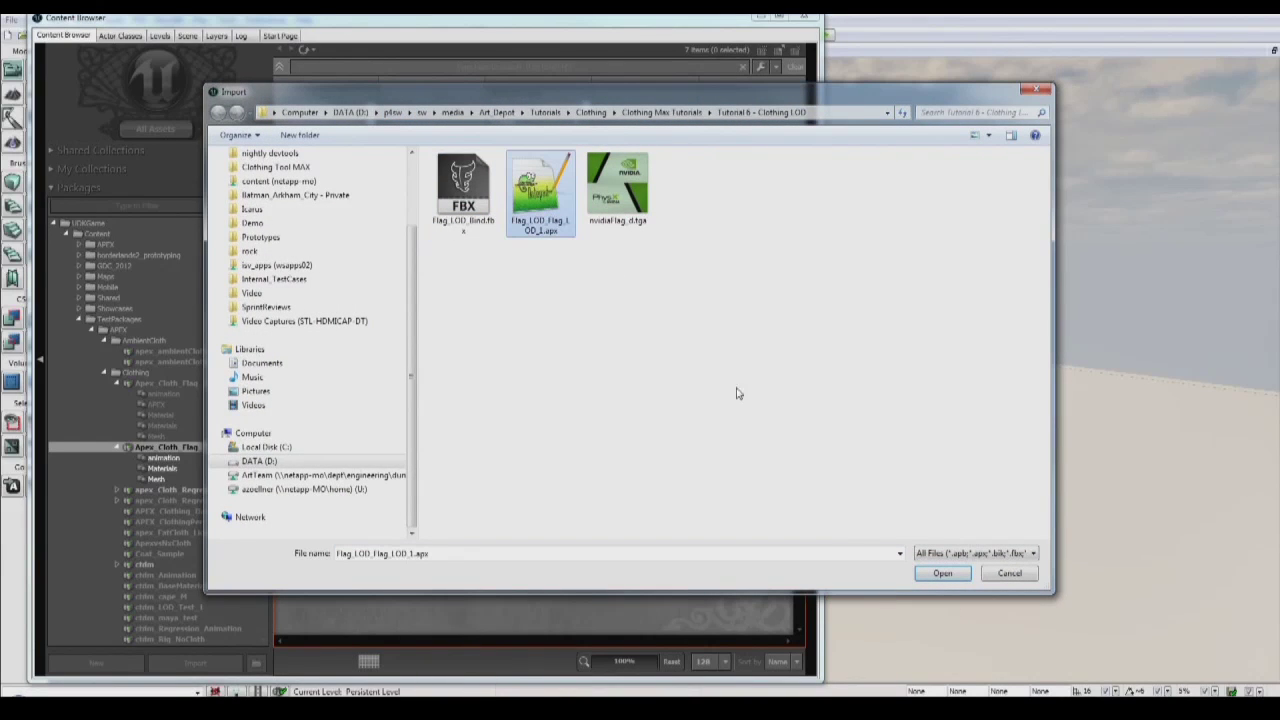
pyautogui.click(941, 574)
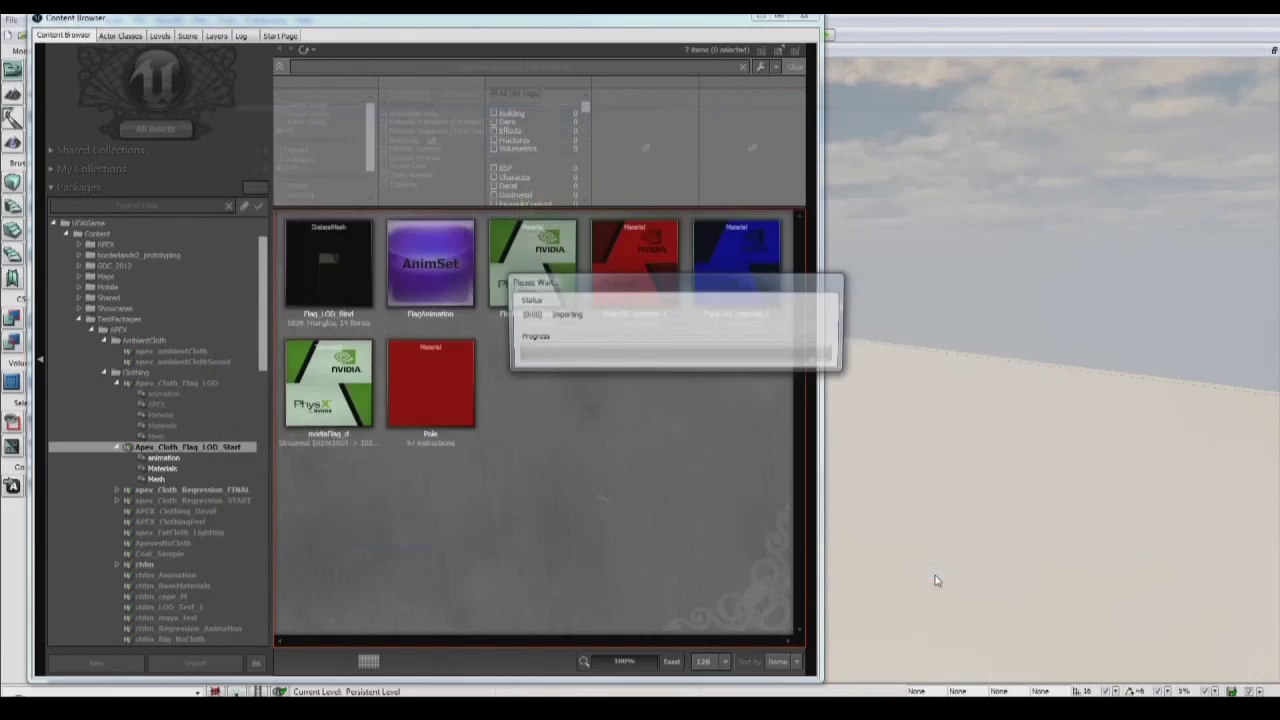
pyautogui.click(787, 328)
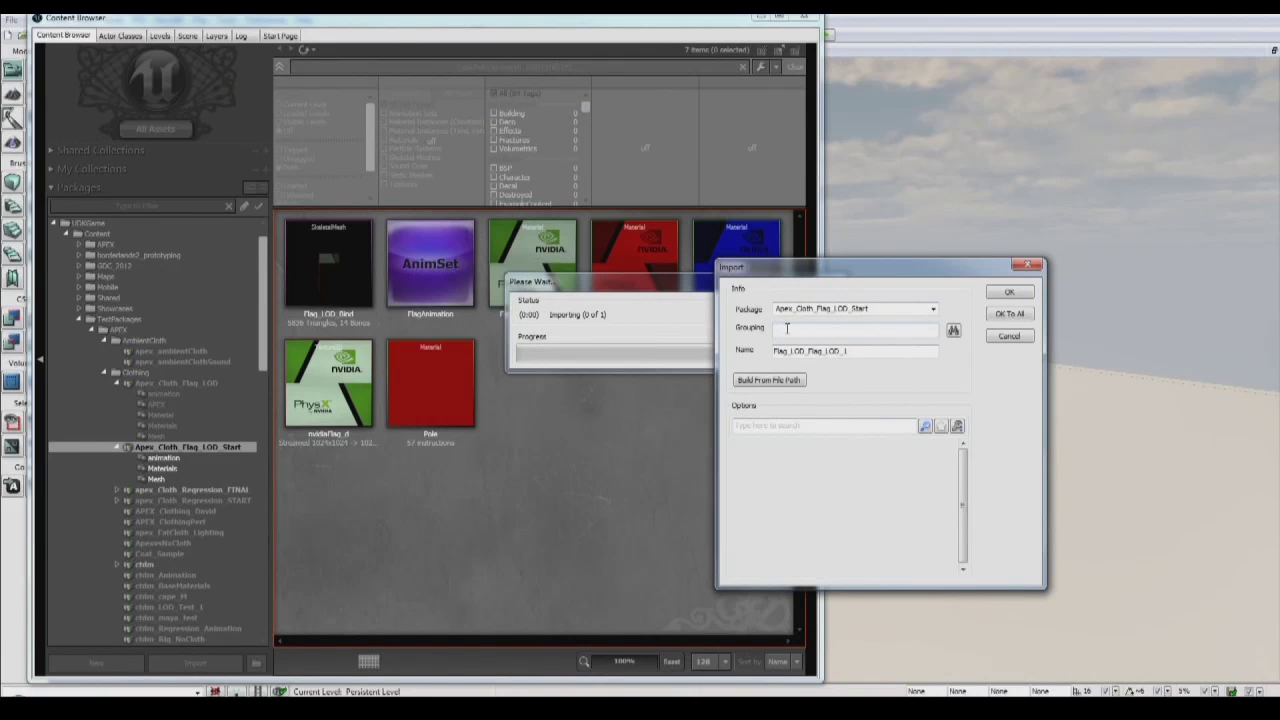
pyautogui.click(1009, 292)
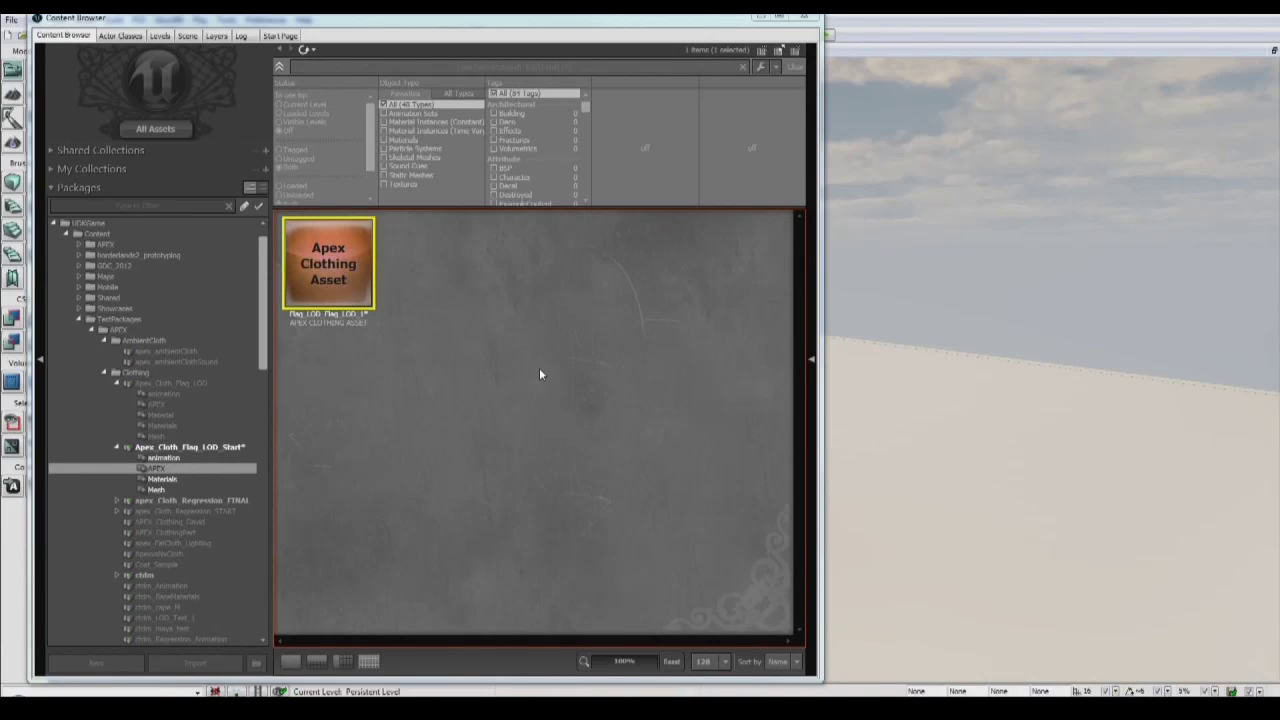
# - Show all assets of the Apex_Cloth_Flag_LOD_Start package and reopen the Flag_LOD_Bind skeletal mesh with the whole flag framed in the preview
pyautogui.click(165, 458)
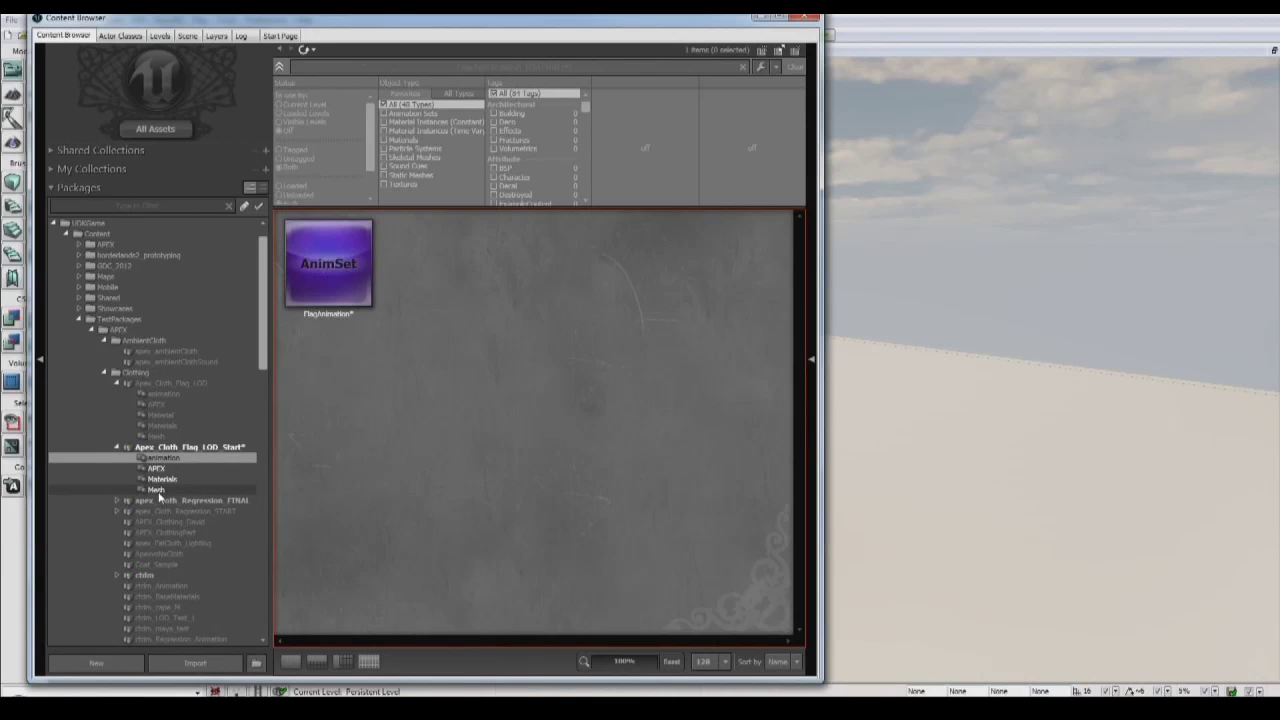
pyautogui.click(157, 490)
pyautogui.click(163, 448)
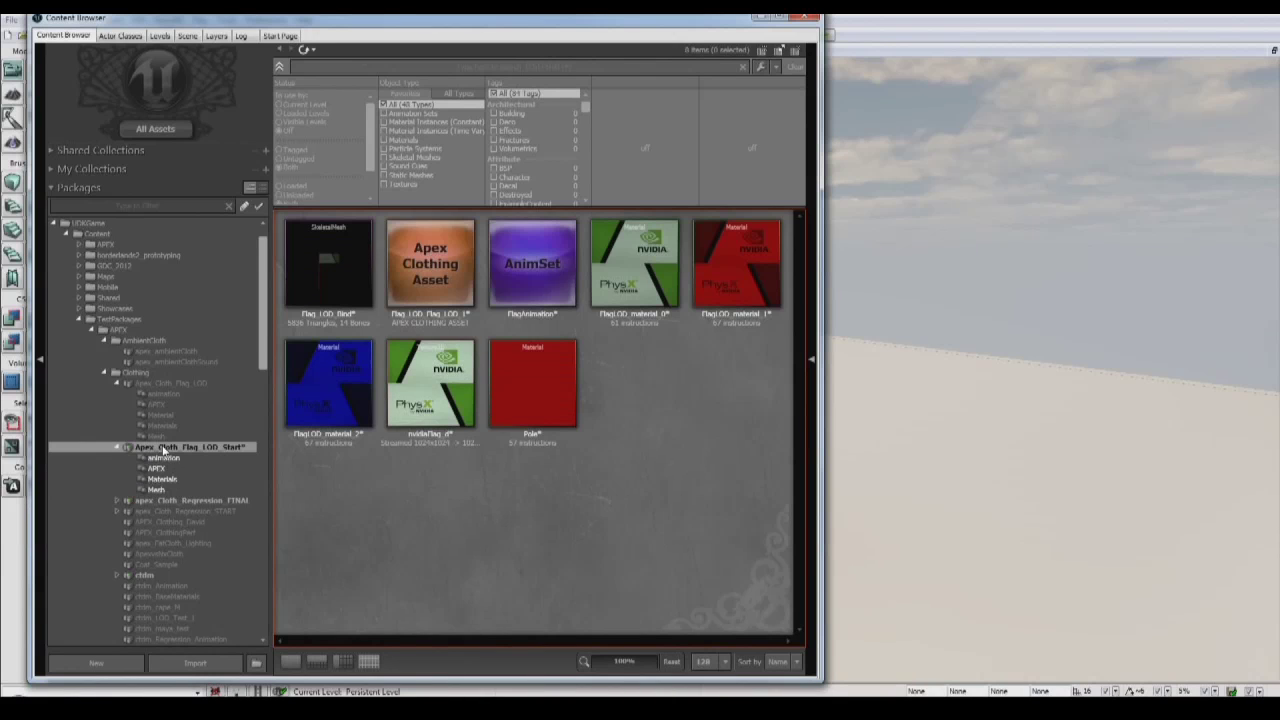
pyautogui.doubleClick(341, 270)
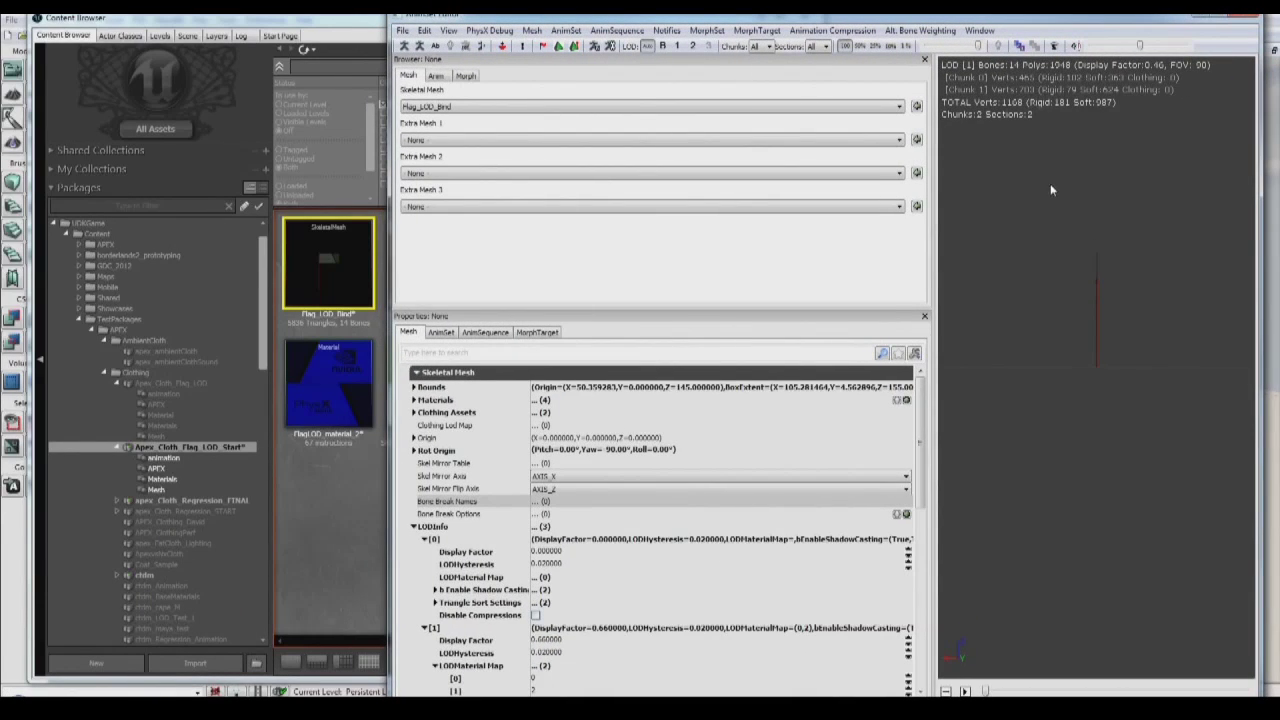
pyautogui.moveTo(1051, 189); pyautogui.dragTo(1070, 233)
pyautogui.moveTo(1091, 288); pyautogui.dragTo(1097, 326, button='right')
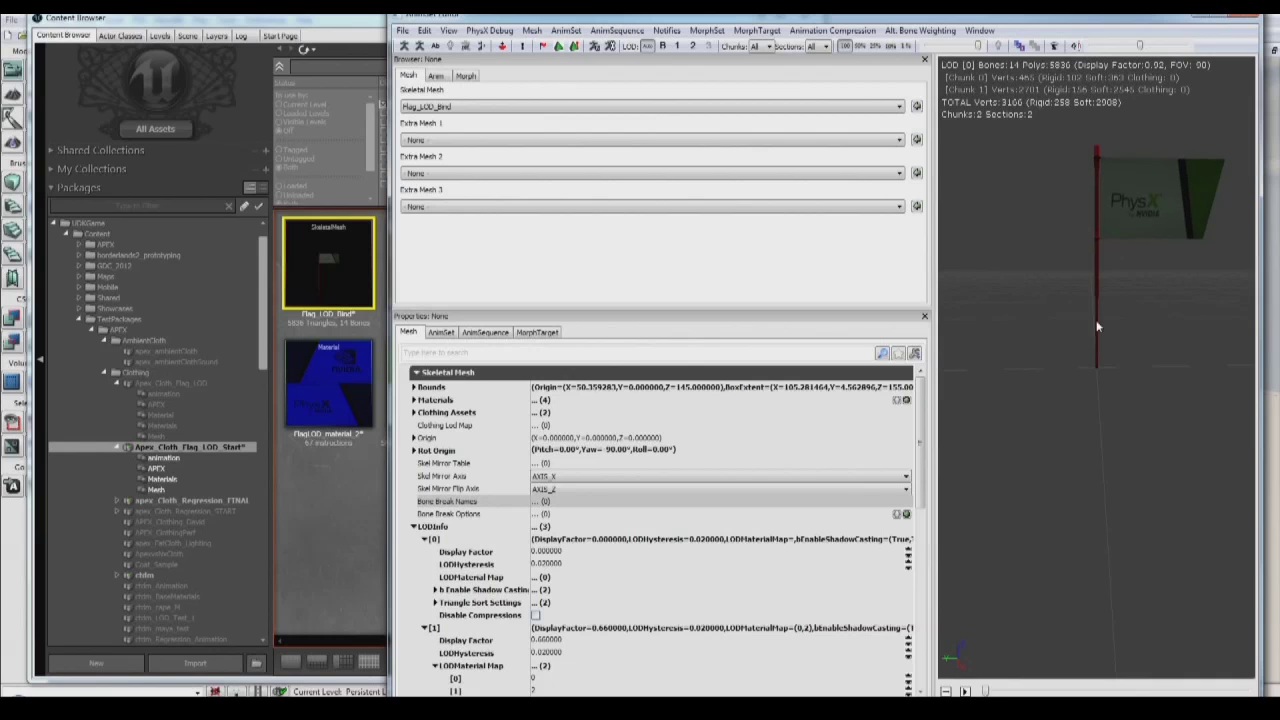
pyautogui.moveTo(1097, 326); pyautogui.dragTo(1109, 288)
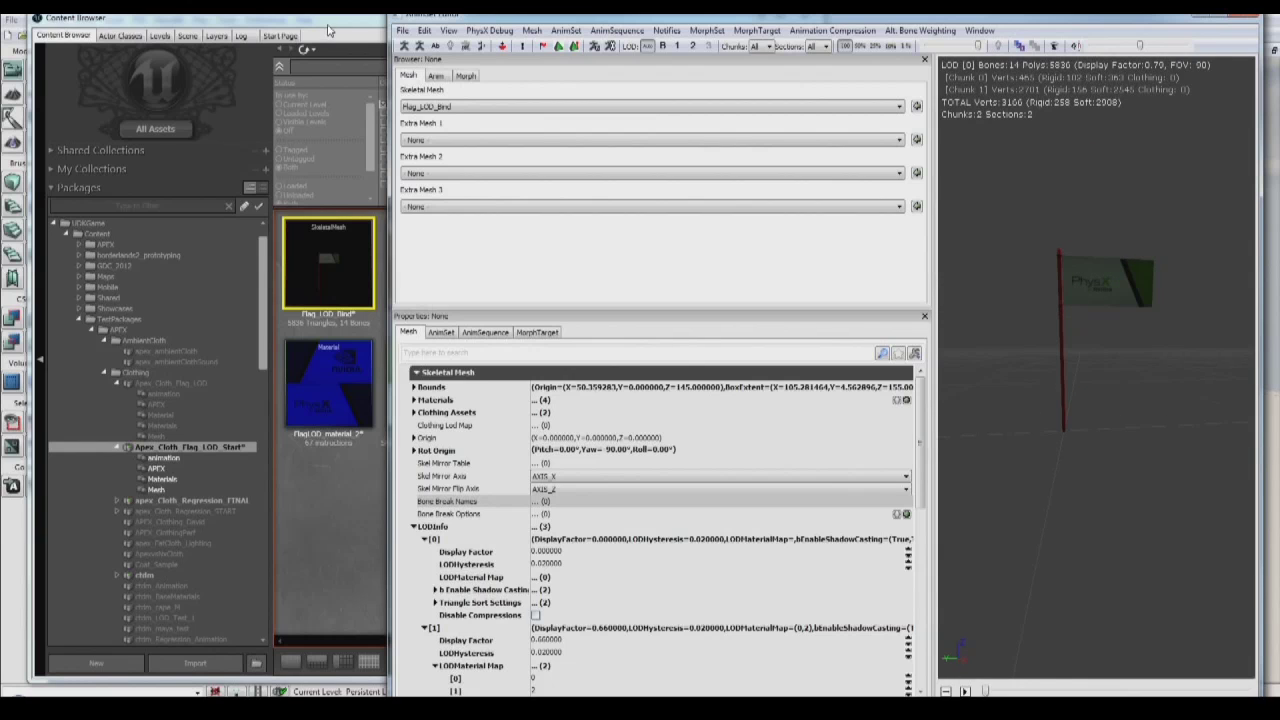
# - Narrow the Content Browser so it fits beside the AnimSet Editor, and select the Flag_LOD_Flag_LOD_1 clothing asset
pyautogui.moveTo(328, 26); pyautogui.dragTo(309, 23)
pyautogui.moveTo(808, 229); pyautogui.dragTo(609, 229)
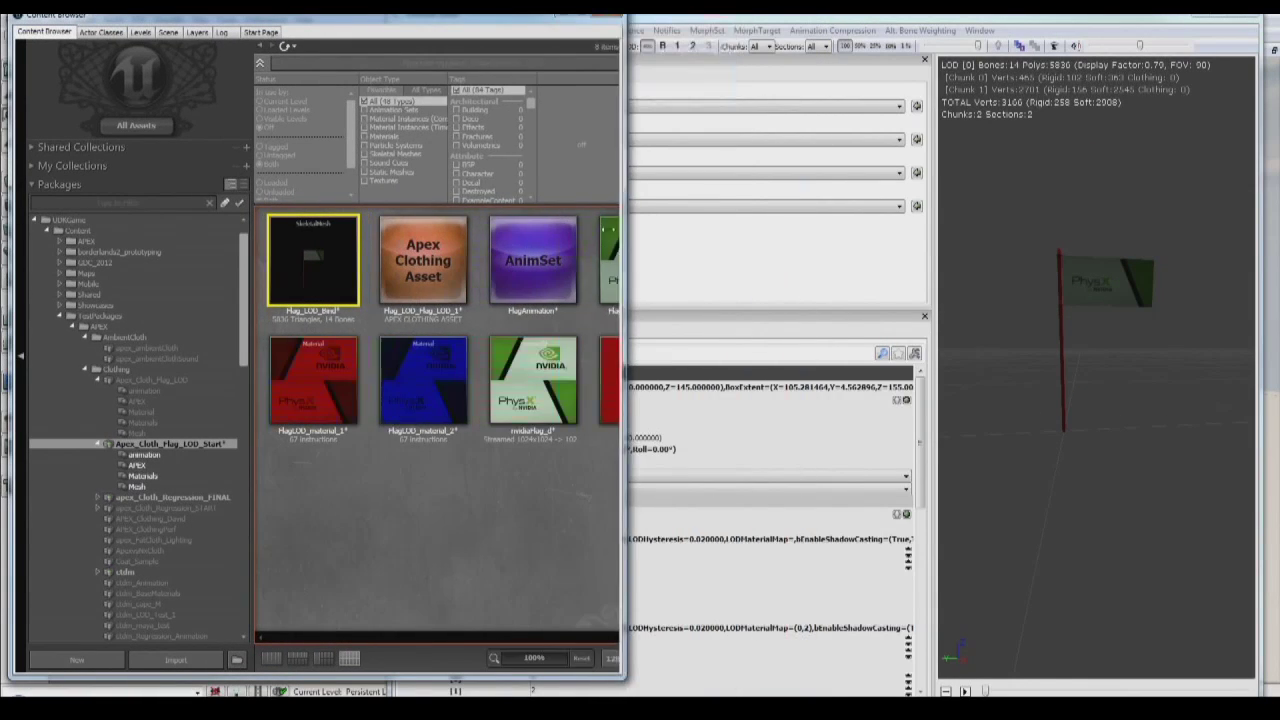
pyautogui.moveTo(625, 370); pyautogui.dragTo(485, 225)
pyautogui.click(392, 388)
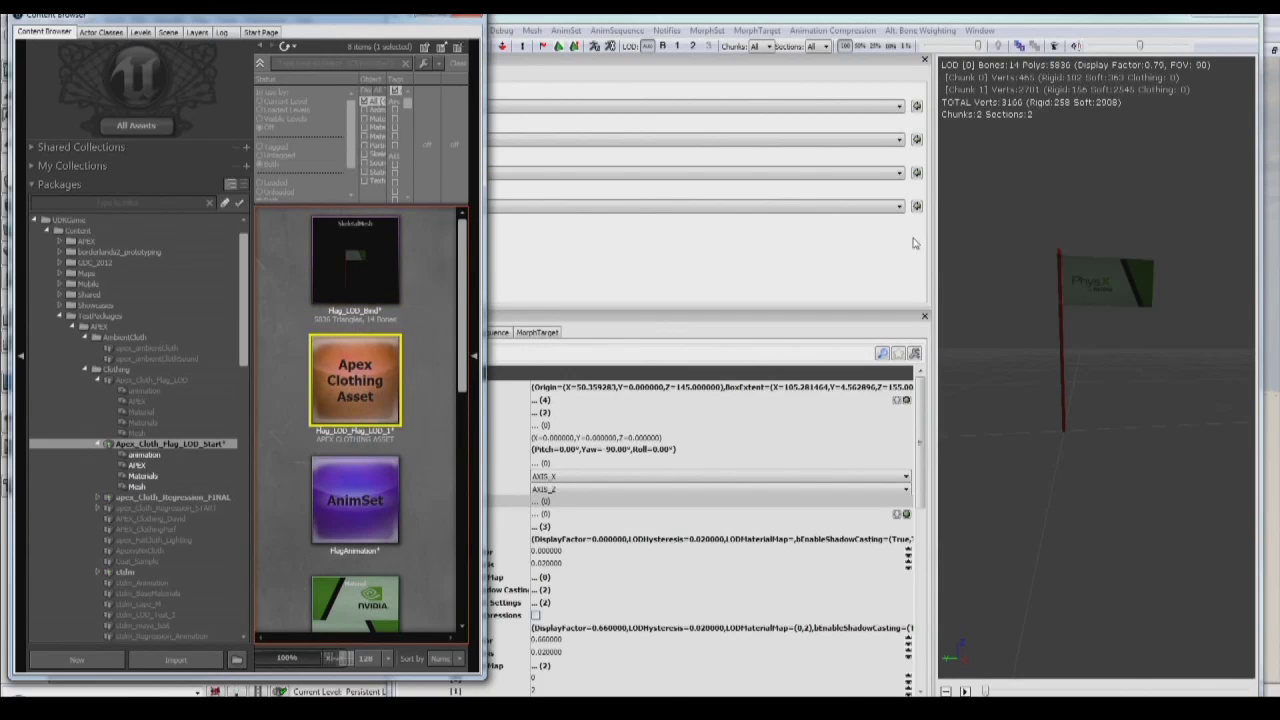
# - Assign the selected Flag_LOD_Flag_LOD_1 asset to Clothing Assets entry [0] of the skeletal mesh
pyautogui.click(876, 19)
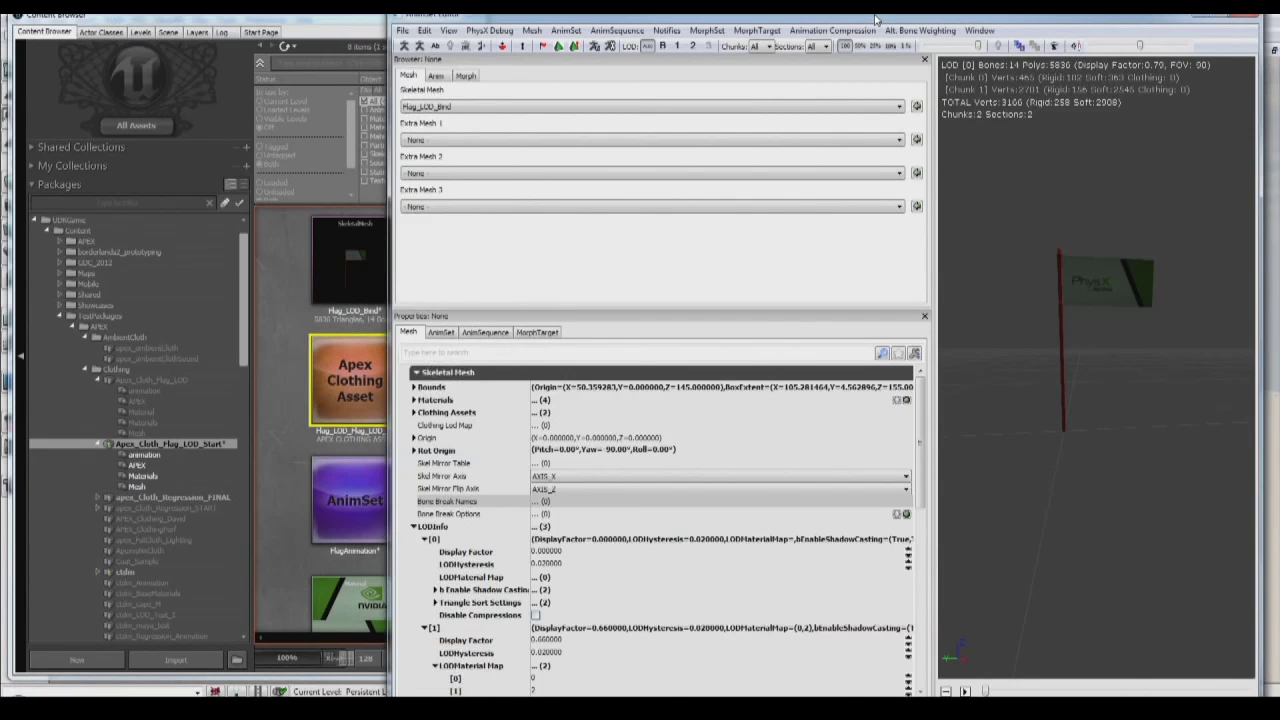
pyautogui.click(413, 413)
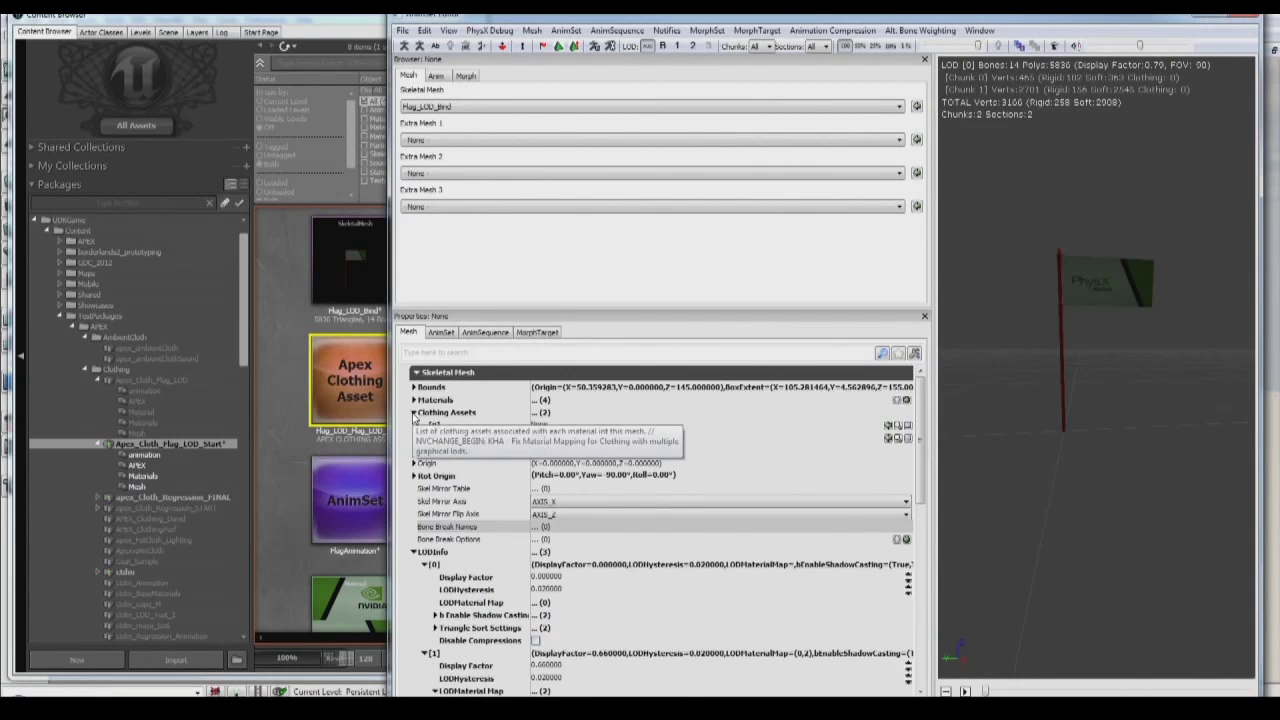
pyautogui.click(888, 427)
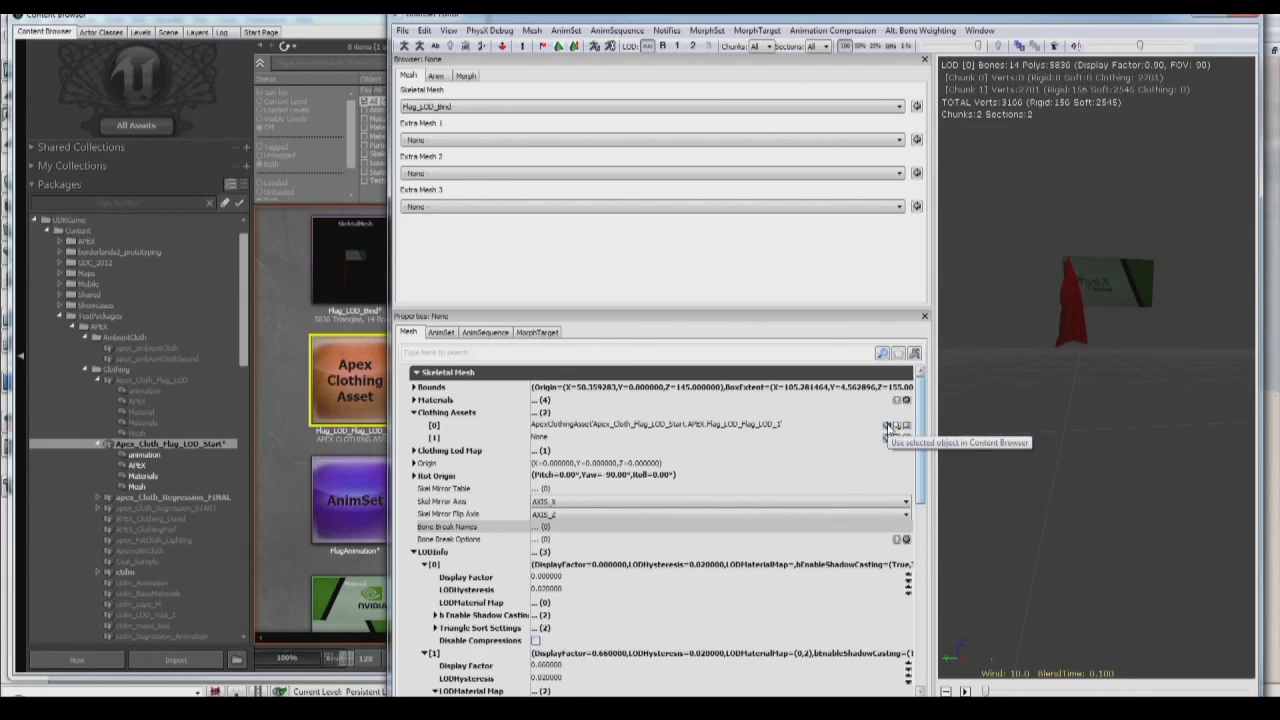
pyautogui.moveTo(1051, 19); pyautogui.dragTo(1035, 14)
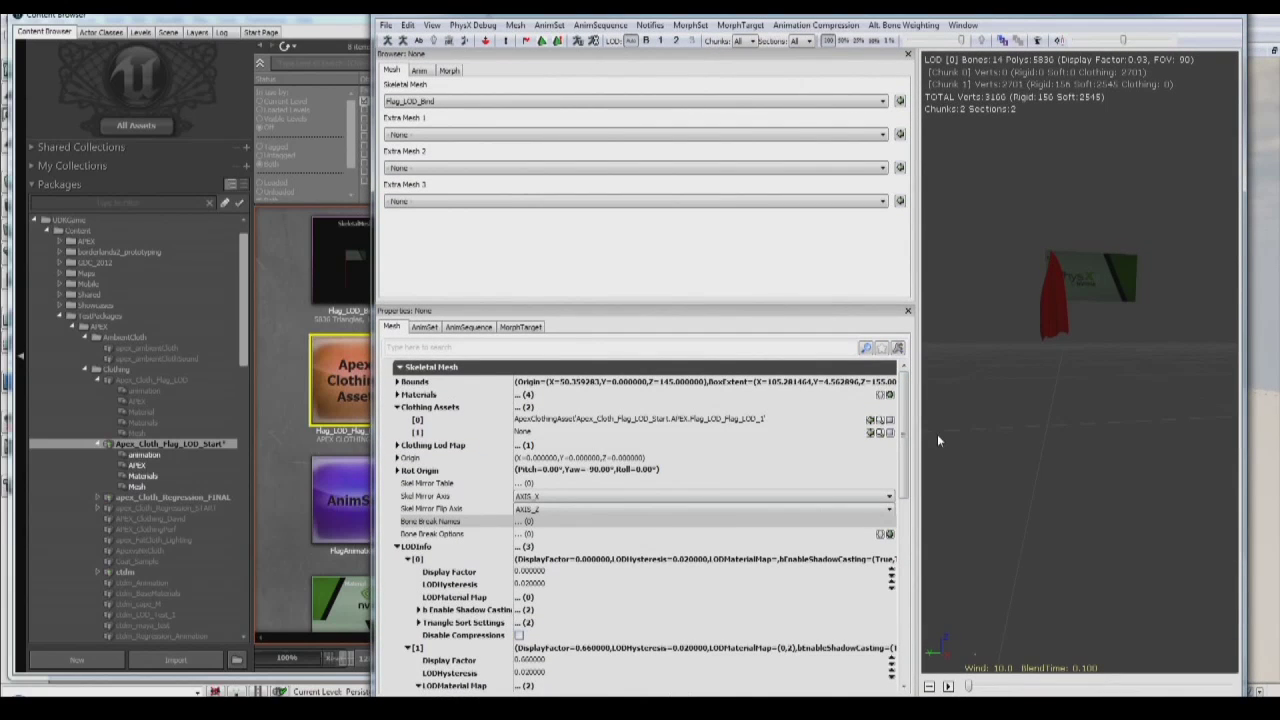
# - Set the clothing section index to 1 for all three LODs inside entry [0] of the Clothing Lod Map
pyautogui.moveTo(905, 440); pyautogui.dragTo(905, 470)
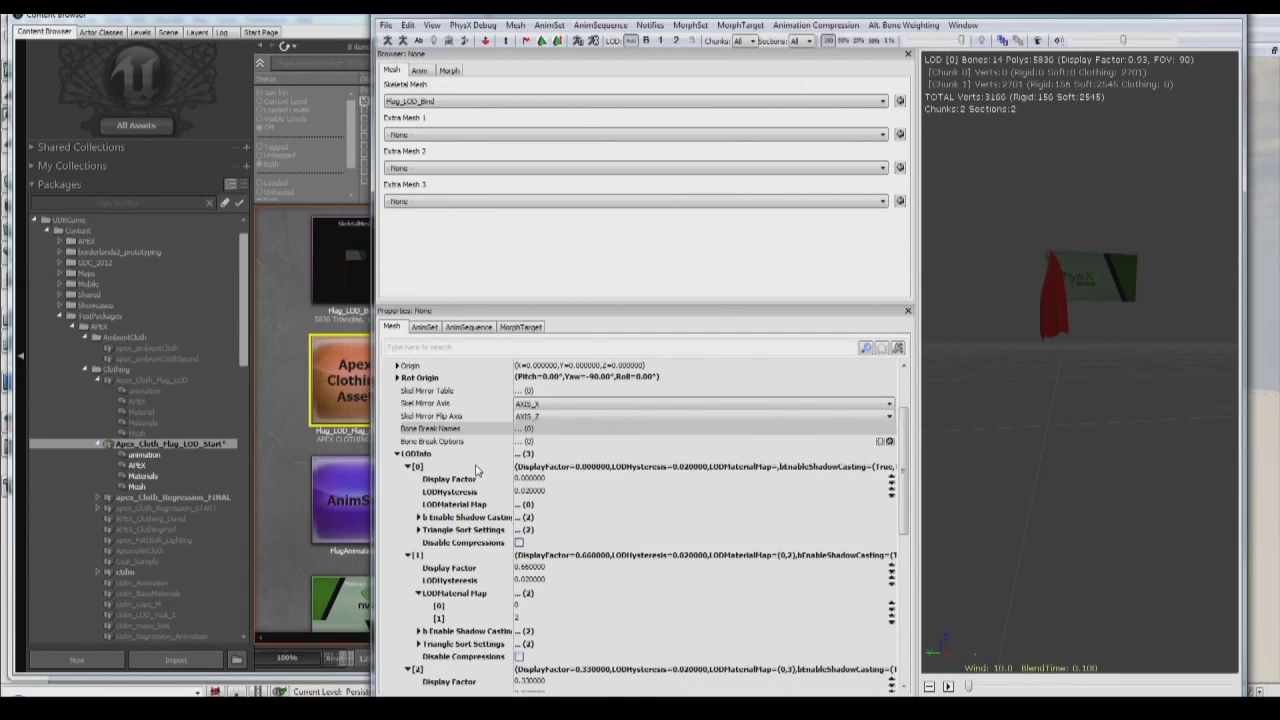
pyautogui.scroll(2, 476, 470)
pyautogui.click(397, 392)
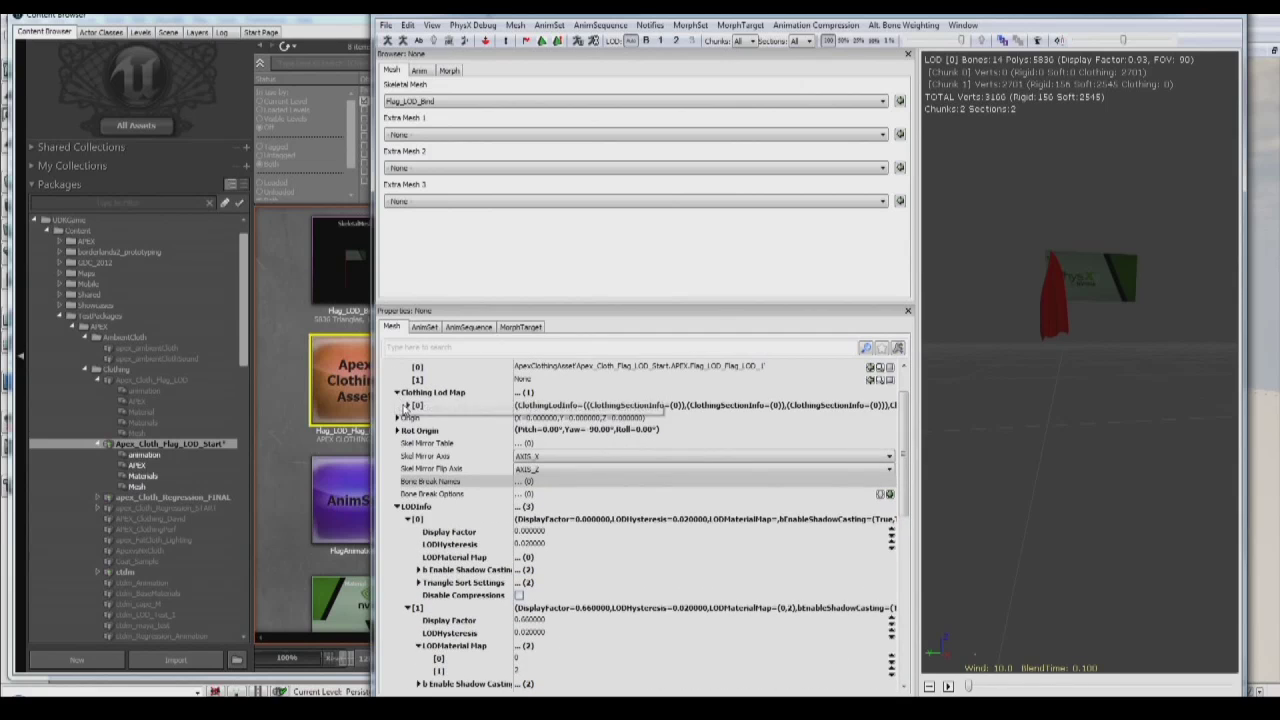
pyautogui.click(407, 405)
pyautogui.click(417, 418)
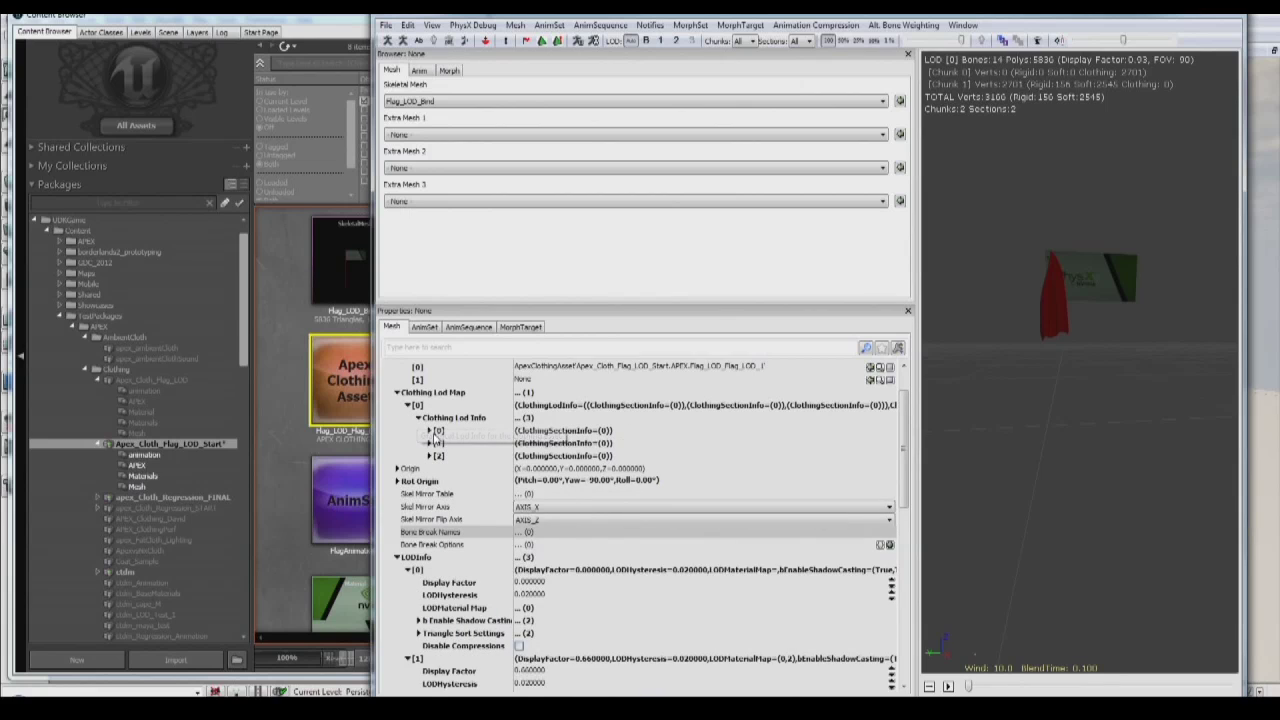
pyautogui.click(429, 431)
pyautogui.click(439, 443)
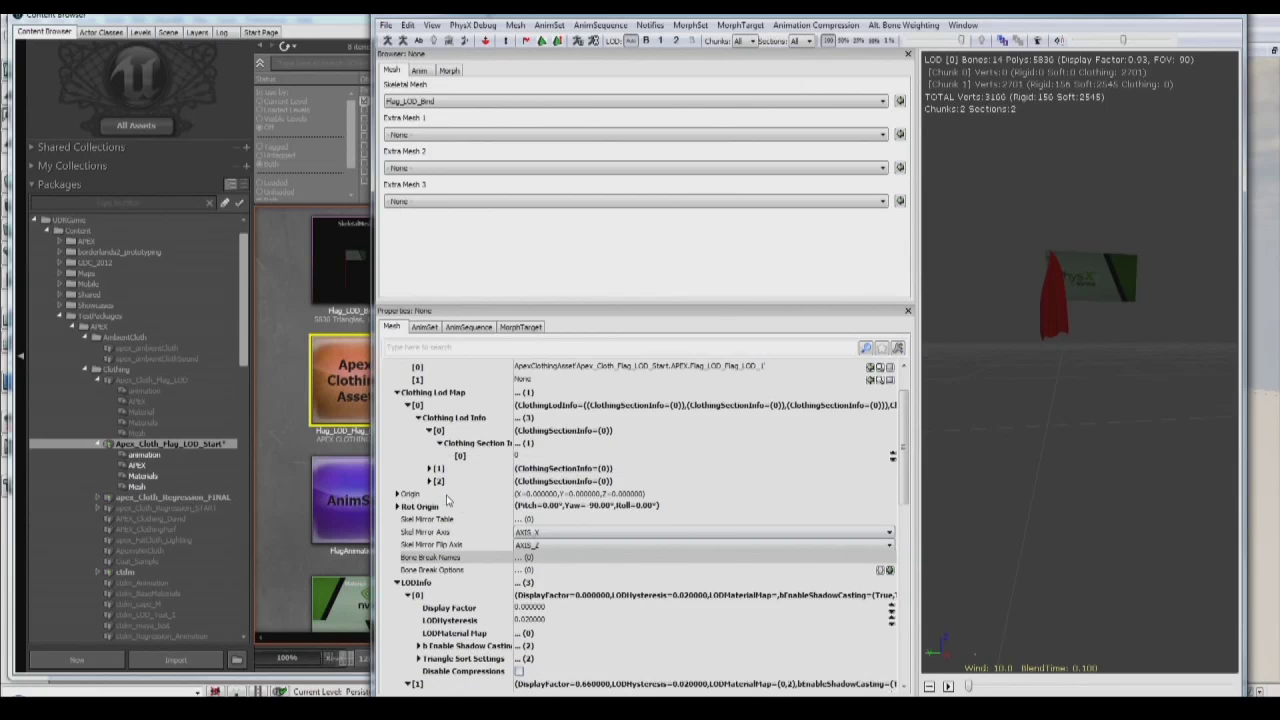
pyautogui.click(429, 468)
pyautogui.click(439, 481)
pyautogui.click(429, 506)
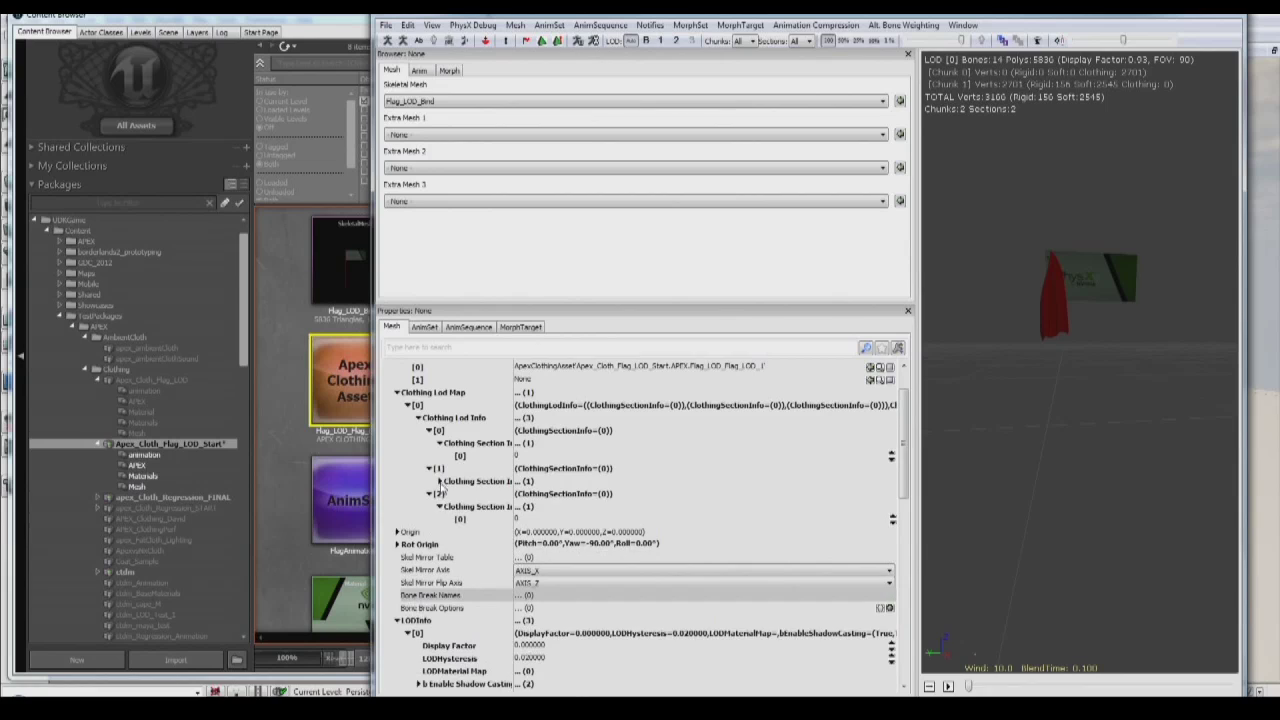
pyautogui.click(439, 519)
pyautogui.click(893, 455)
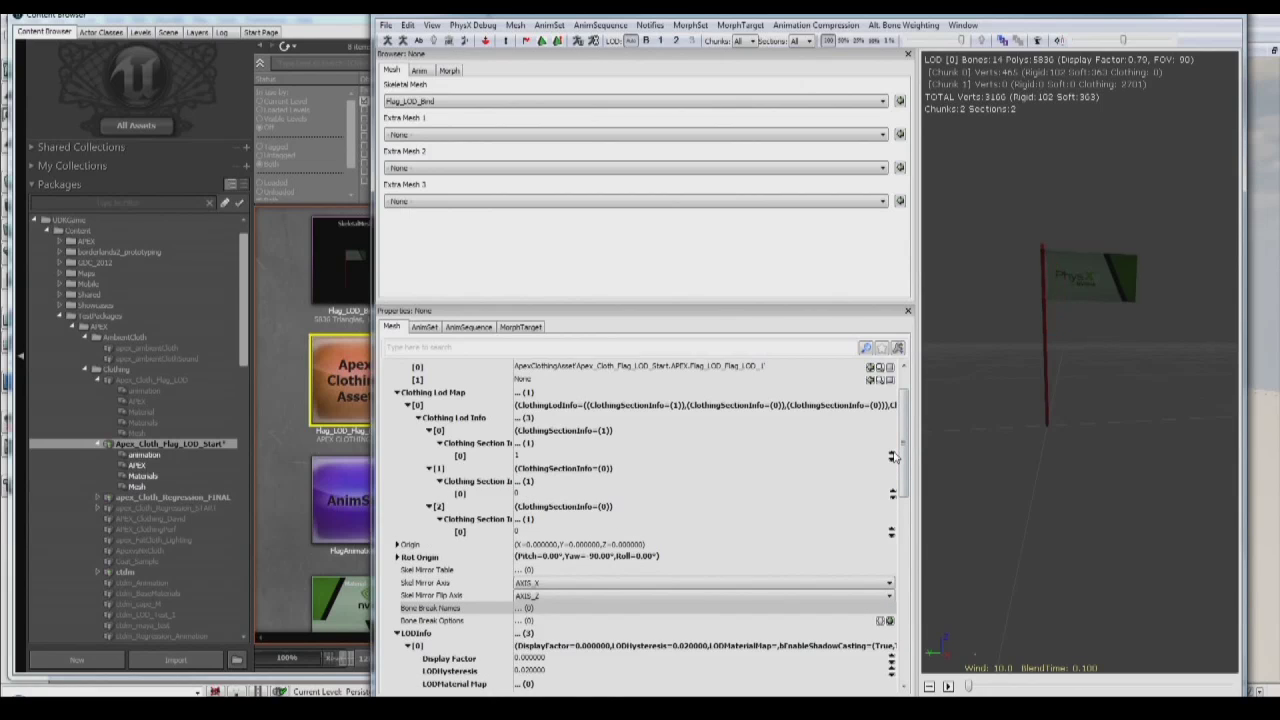
pyautogui.click(893, 492)
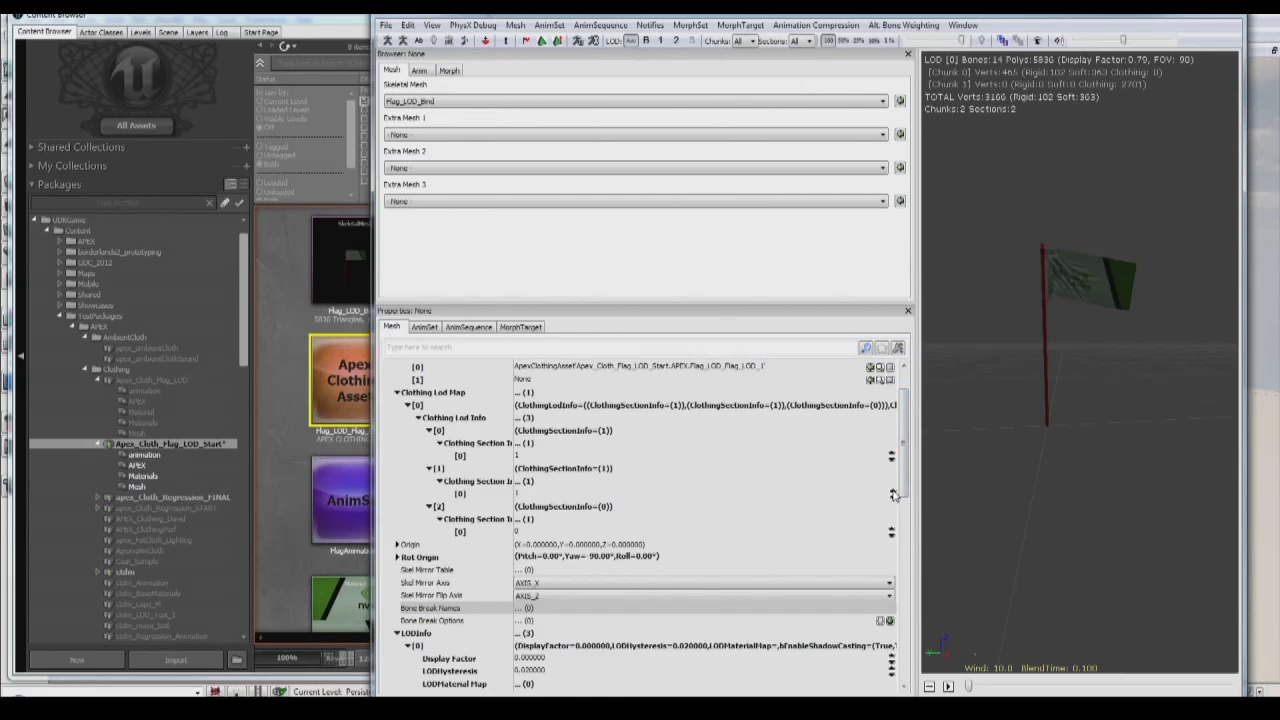
pyautogui.click(892, 530)
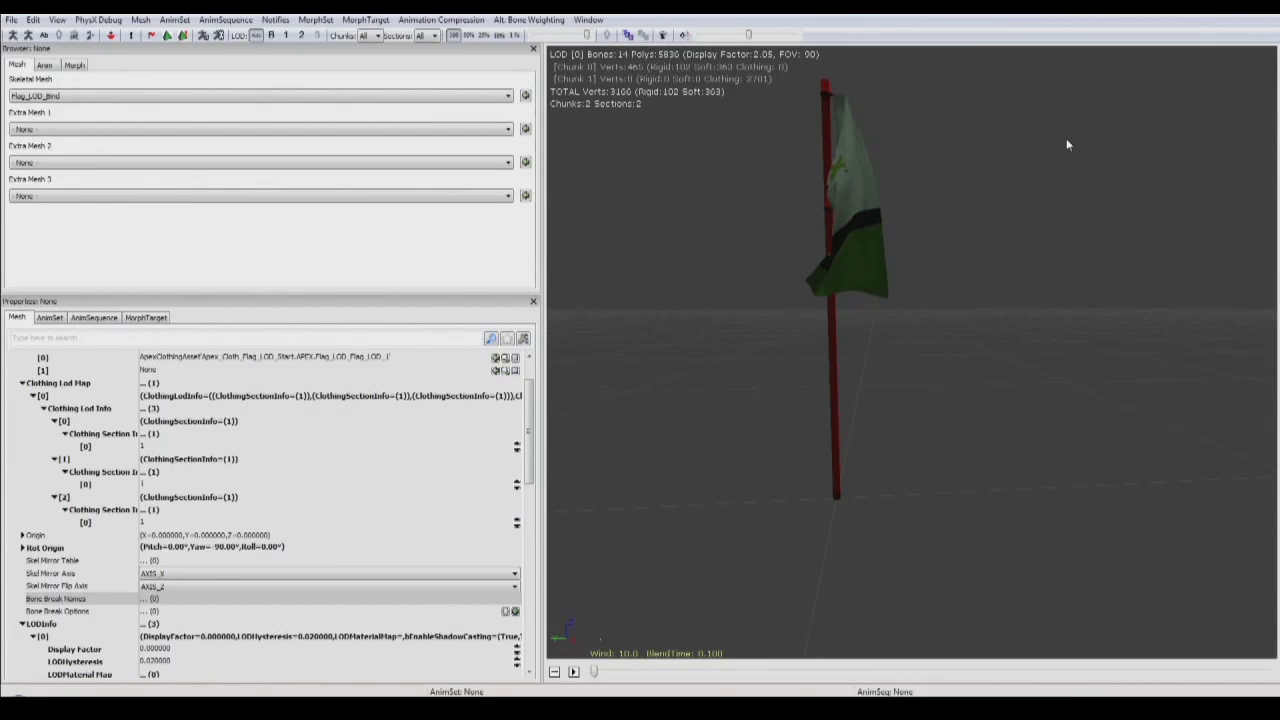
# - Check the simulated flag in the preview from near and far to examine how its cloth LODs switch
pyautogui.scroll(-2, 968, 208)
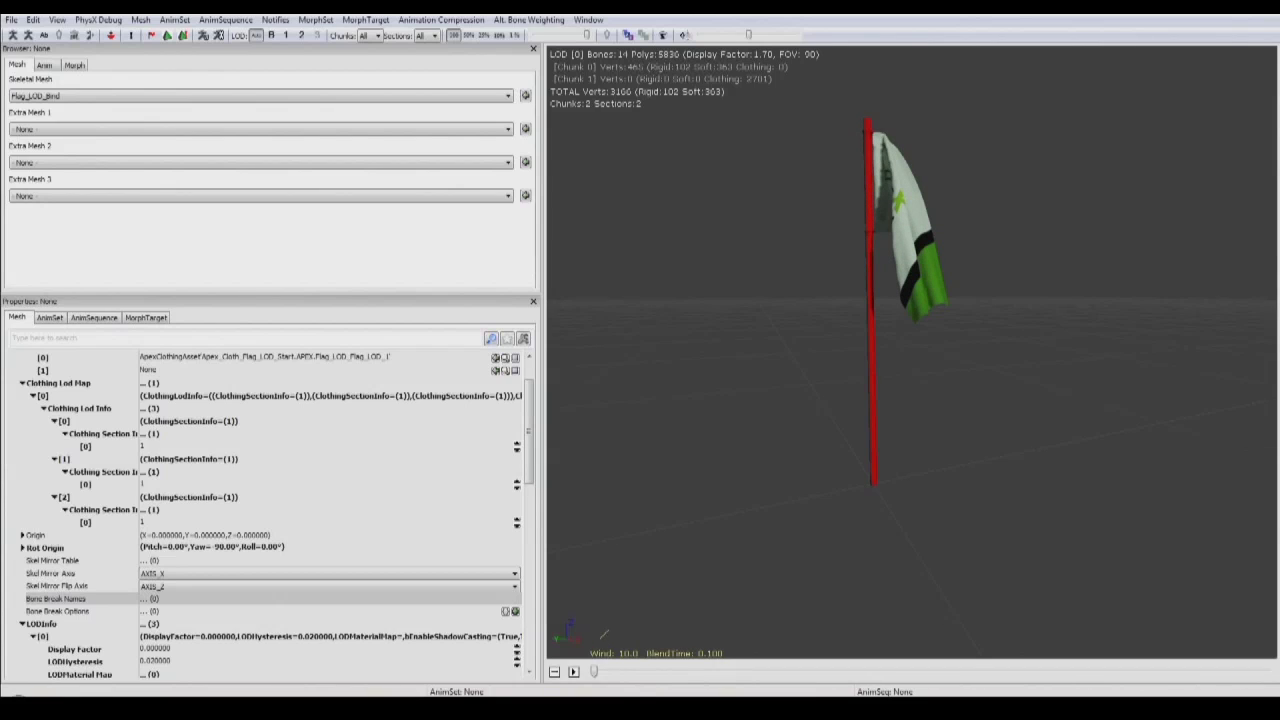
pyautogui.moveTo(1003, 250)
pyautogui.mouseDown(button='right')
pyautogui.moveTo(1003, 475)
pyautogui.moveTo(1003, 253)
pyautogui.moveTo(1003, 470)
pyautogui.moveTo(1003, 268)
pyautogui.mouseUp(button='right')
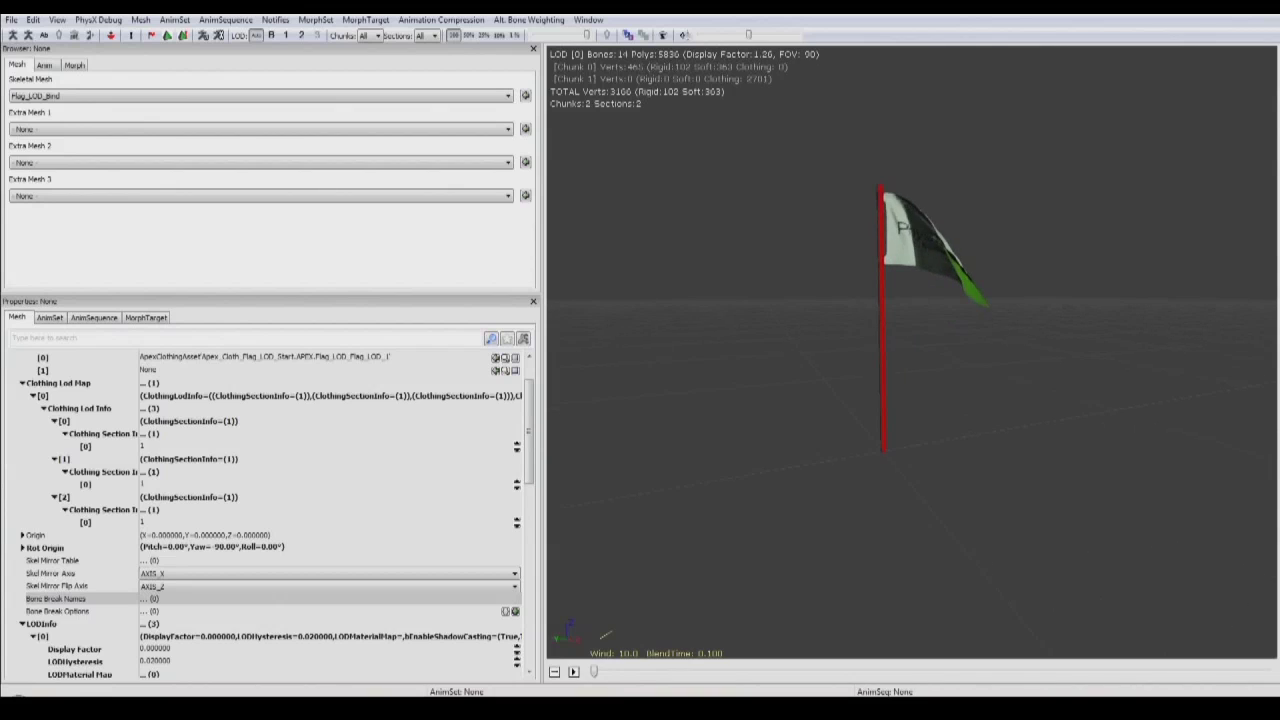
pyautogui.scroll(-4, 905, 330)
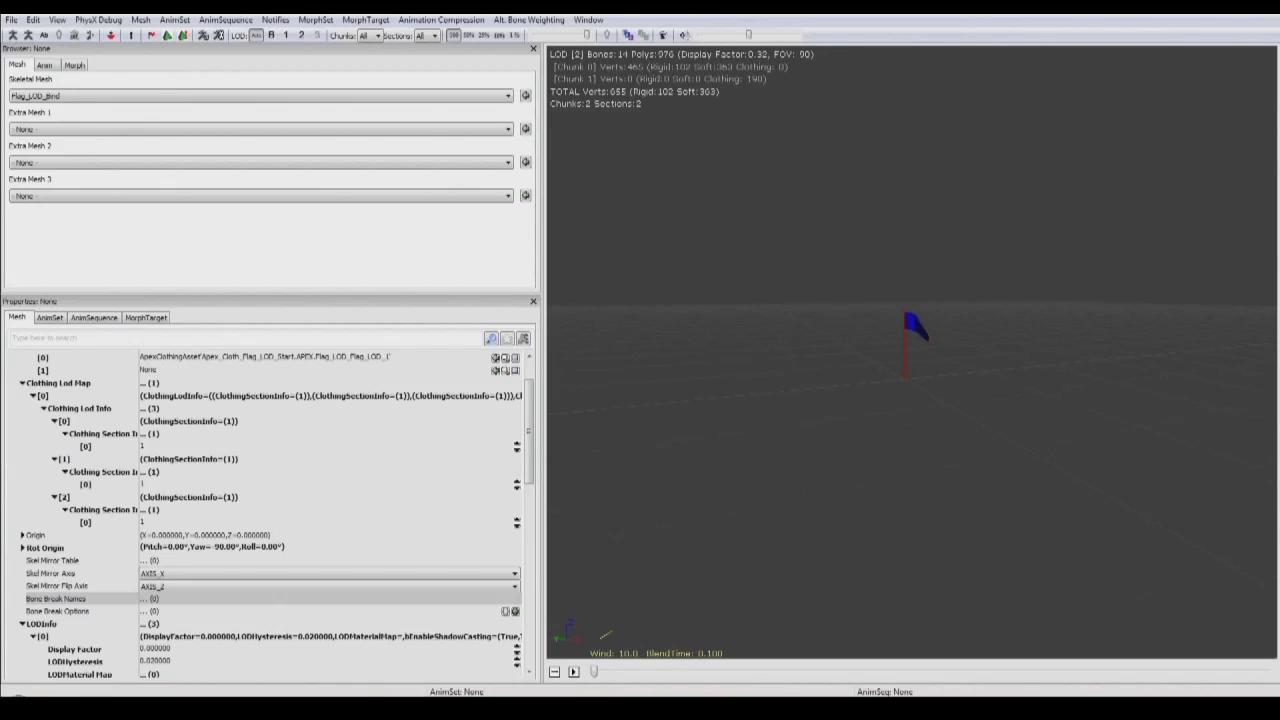
pyautogui.scroll(4, 910, 320)
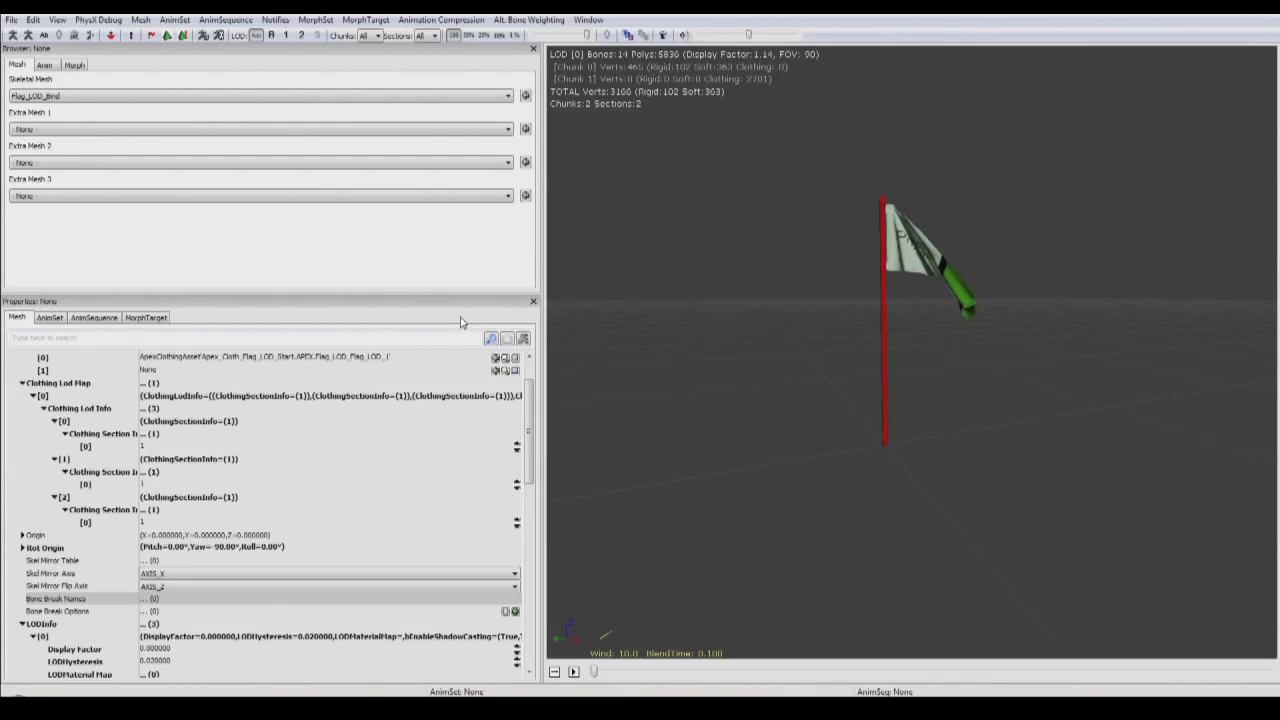
# - Collapse the Clothing Lod Map, then put away the AnimSet Editor and the Content Browser to reveal the level viewport
pyautogui.click(20, 383)
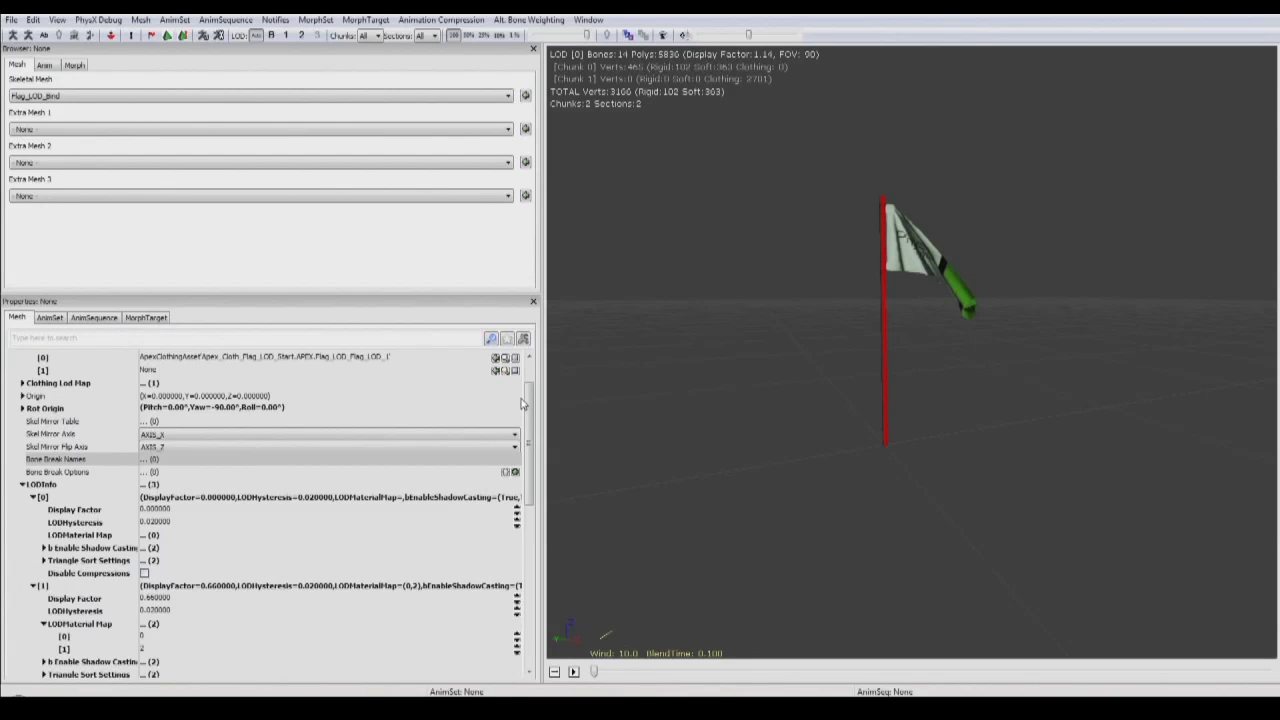
pyautogui.scroll(2, 520, 403)
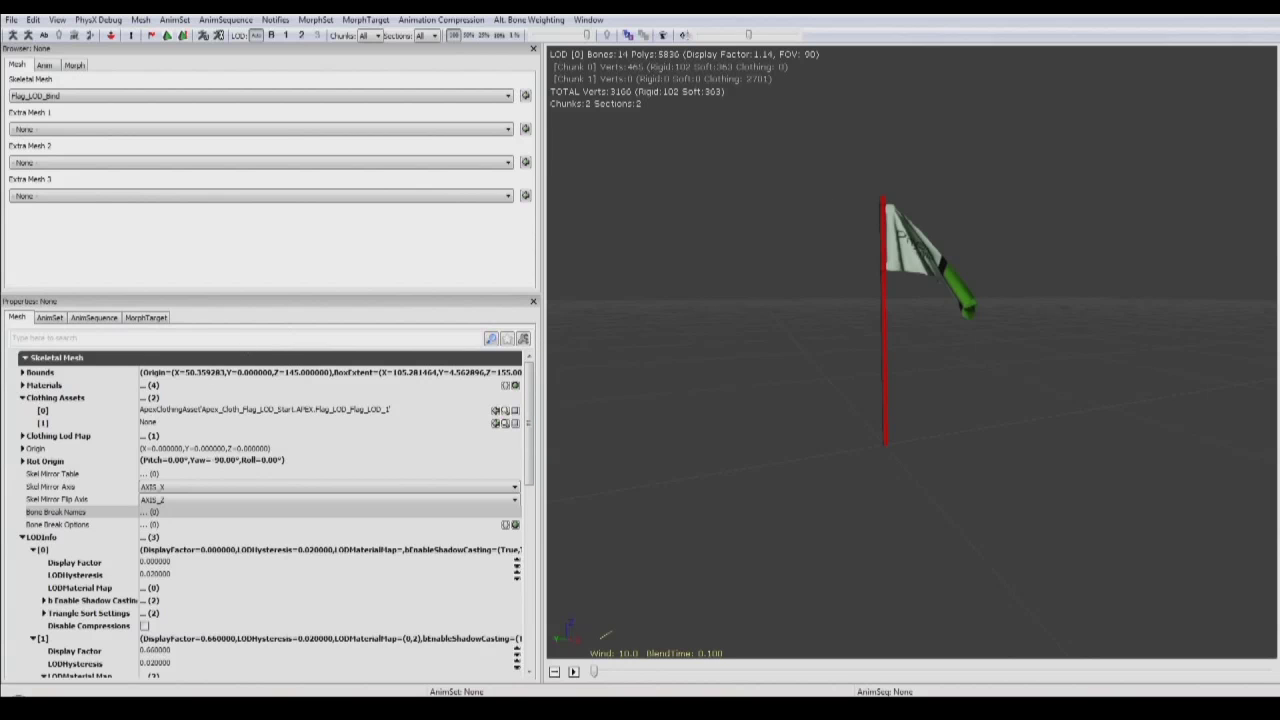
pyautogui.click(1261, 17)
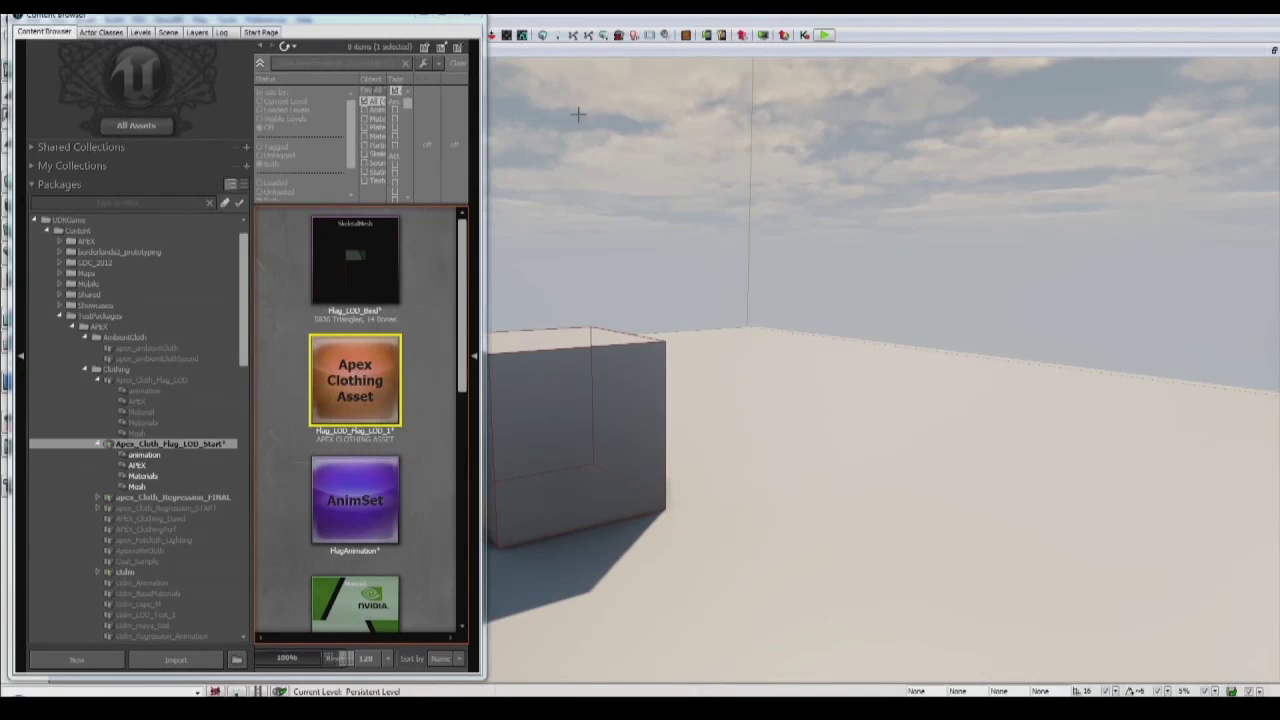
pyautogui.moveTo(390, 20); pyautogui.dragTo(390, 38)
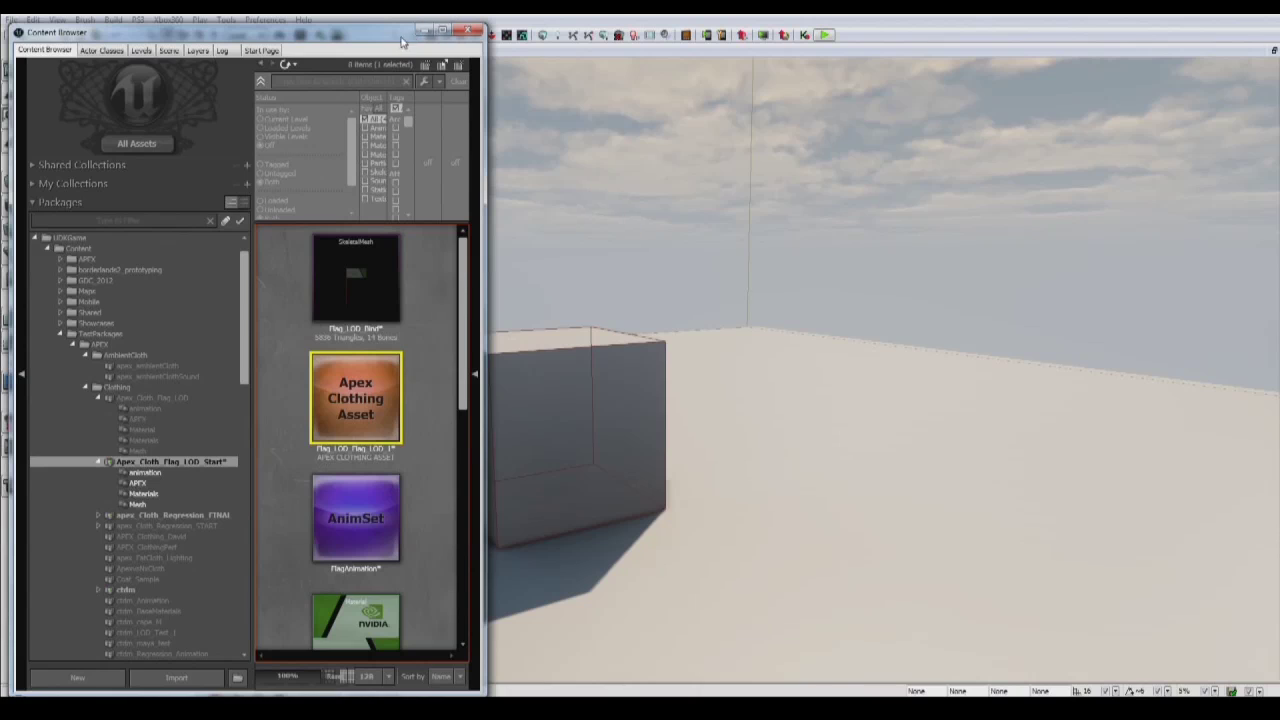
pyautogui.click(422, 30)
# - Create a new map from the Morning Lighting template and frame its cube in the viewport
pyautogui.click(11, 19)
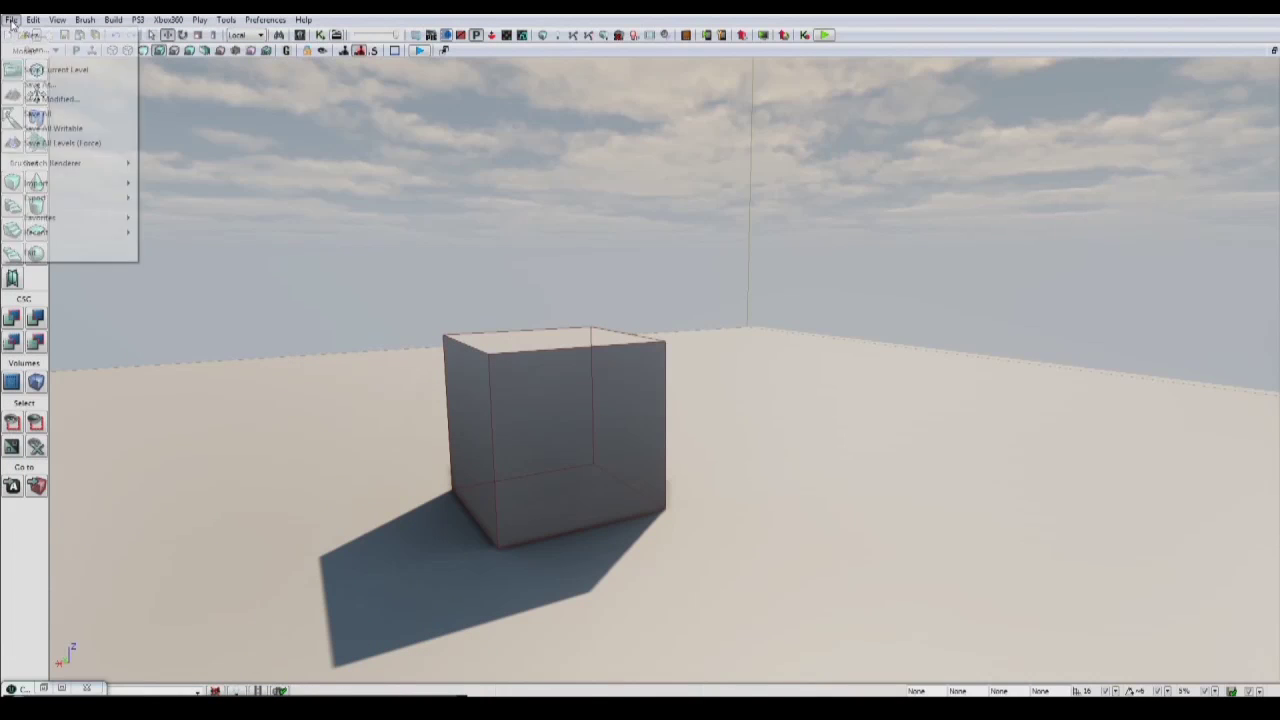
pyautogui.click(34, 34)
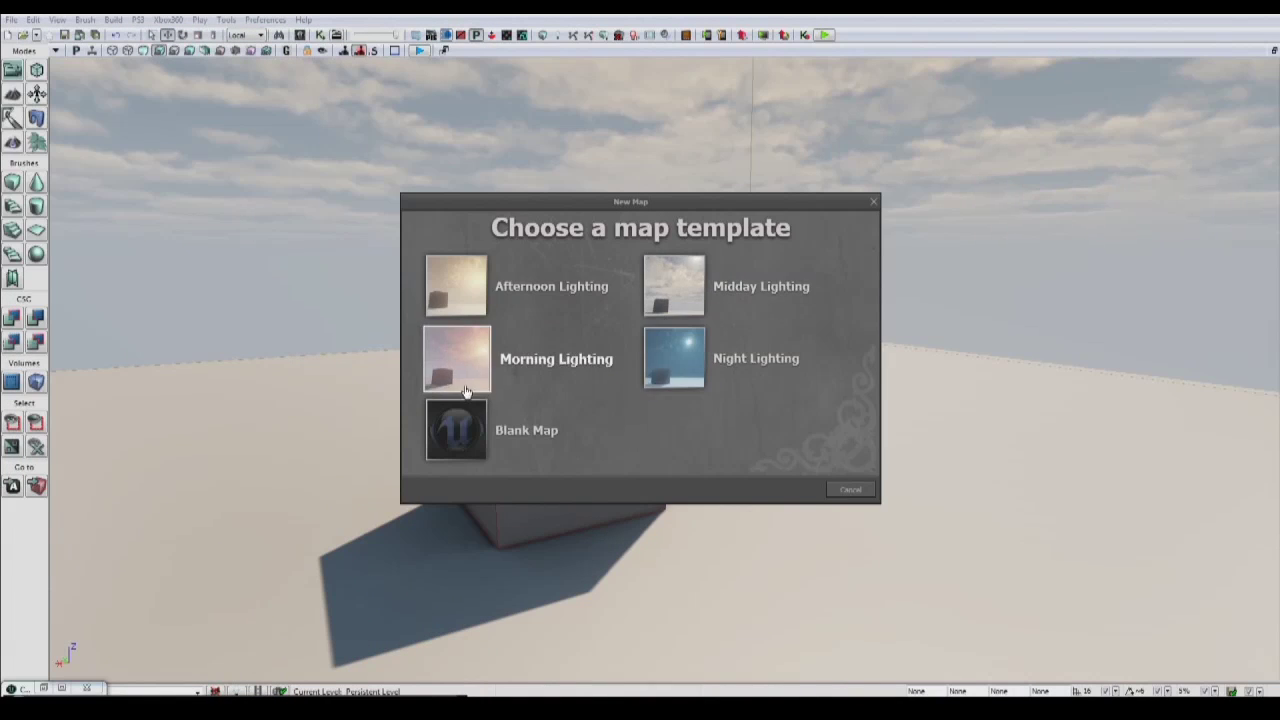
pyautogui.click(458, 362)
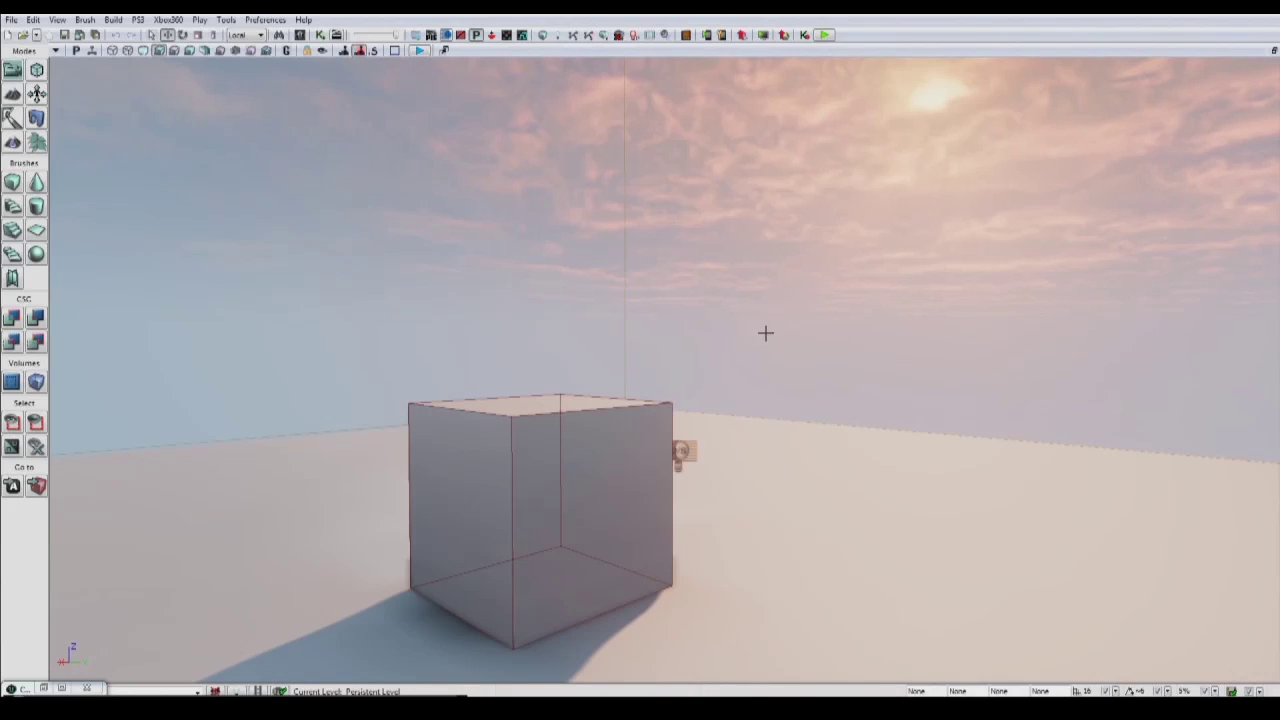
pyautogui.moveTo(780, 322)
pyautogui.mouseDown(button='right')
pyautogui.moveTo(772, 362)
pyautogui.moveTo(775, 351)
pyautogui.mouseUp(button='right')
pyautogui.press('s')
pyautogui.press('w')
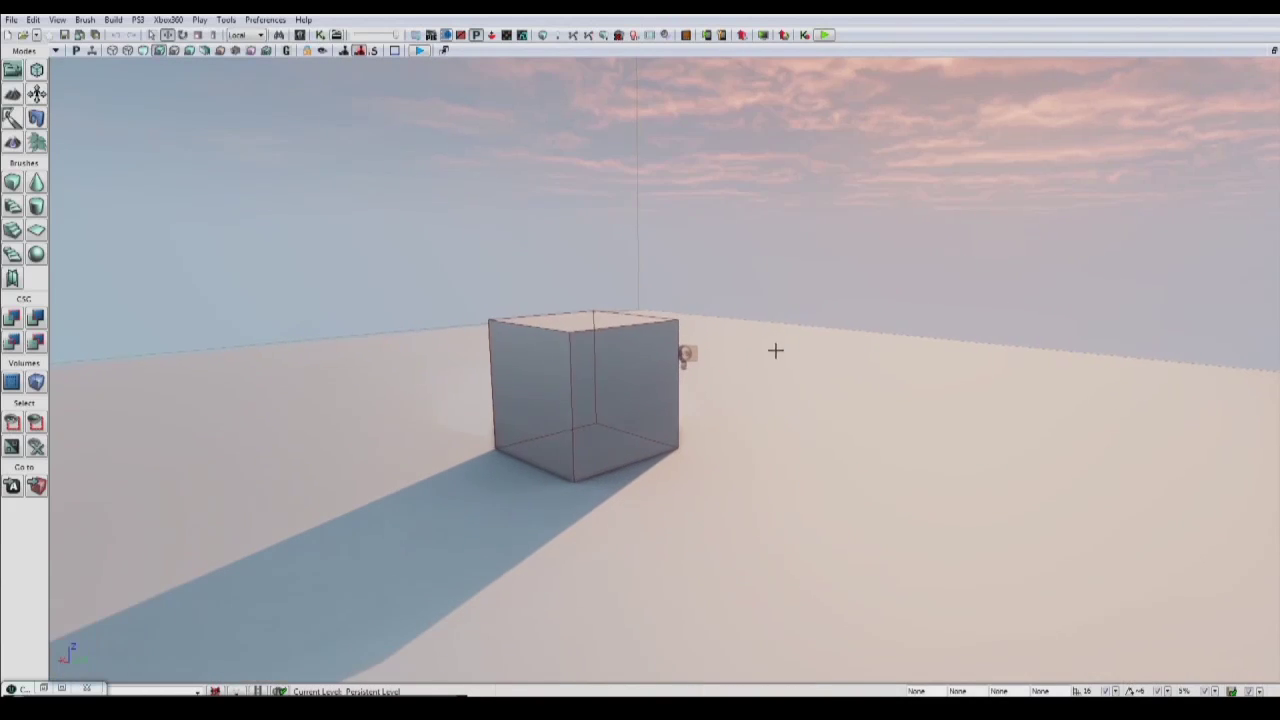
# - Add the Flag_LOD_Bind skeletal mesh from the Content Browser to the level as a SkeletalMesh on the ground beside the cube
pyautogui.click(62, 689)
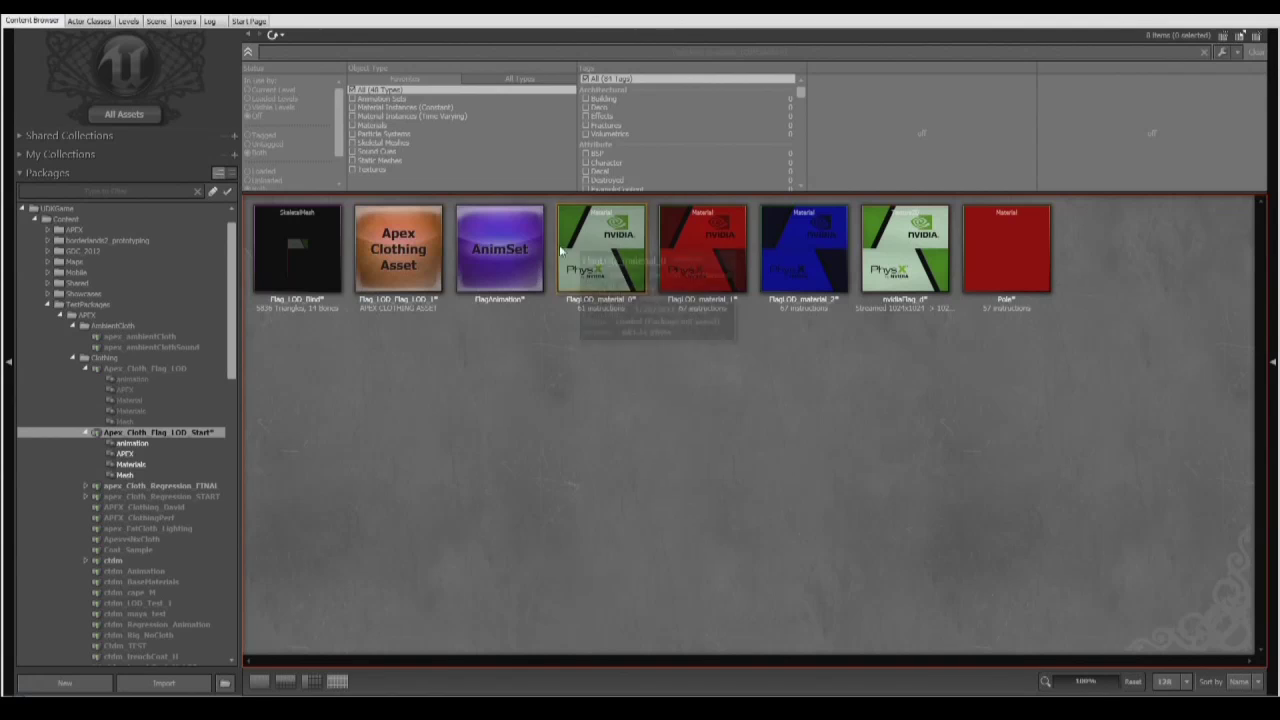
pyautogui.click(298, 252)
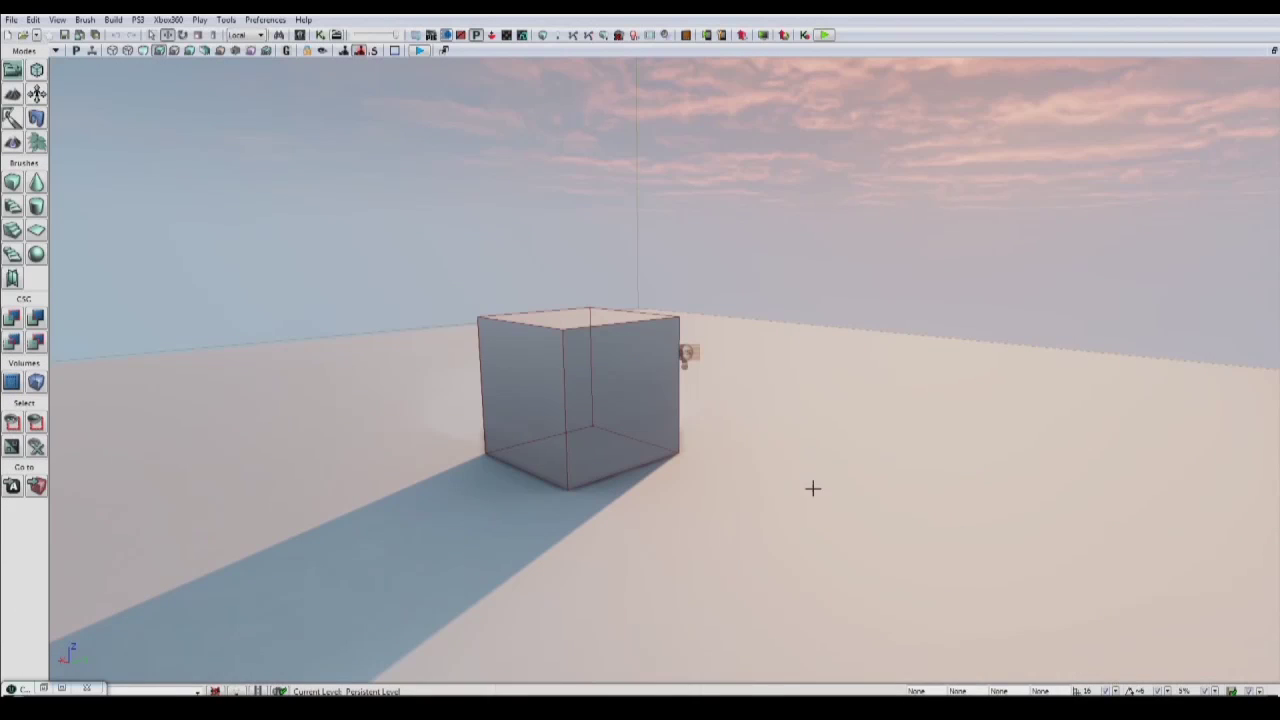
pyautogui.rightClick(811, 486)
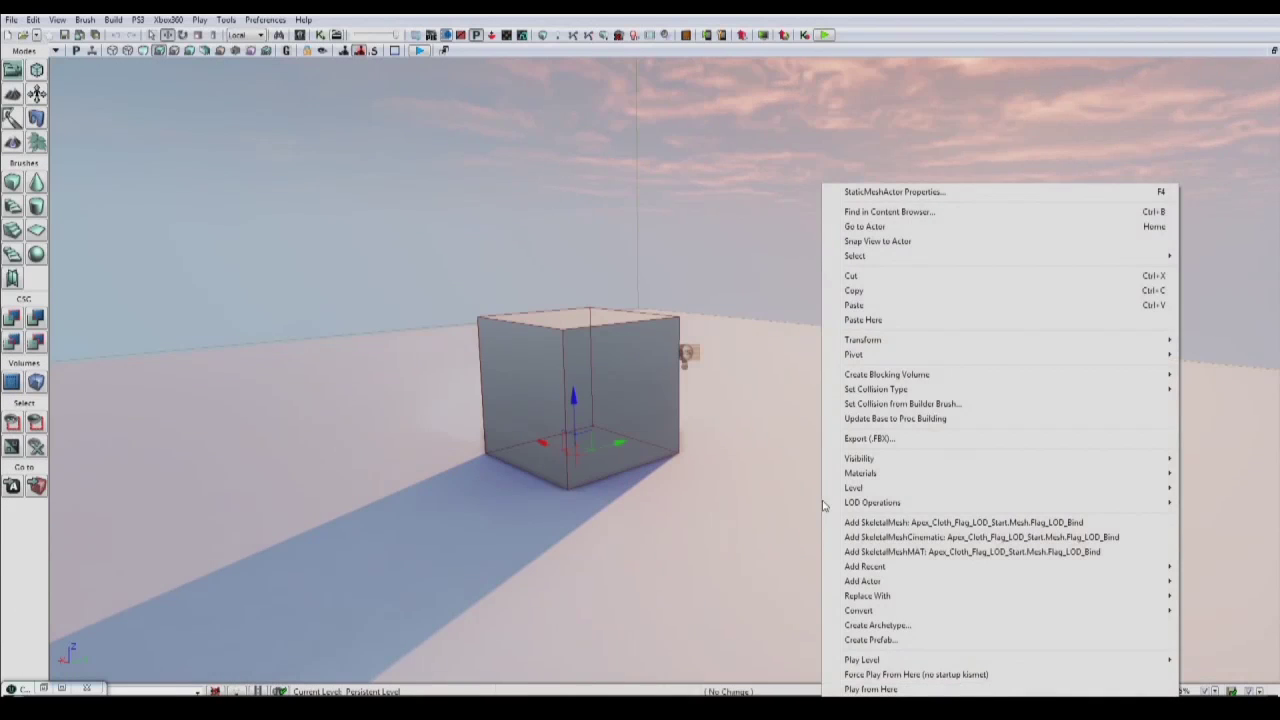
pyautogui.click(876, 530)
# - Duplicate the placed flag three times and spread the copies on the ground around the cube
pyautogui.moveTo(877, 530); pyautogui.dragTo(535, 600, button='right')
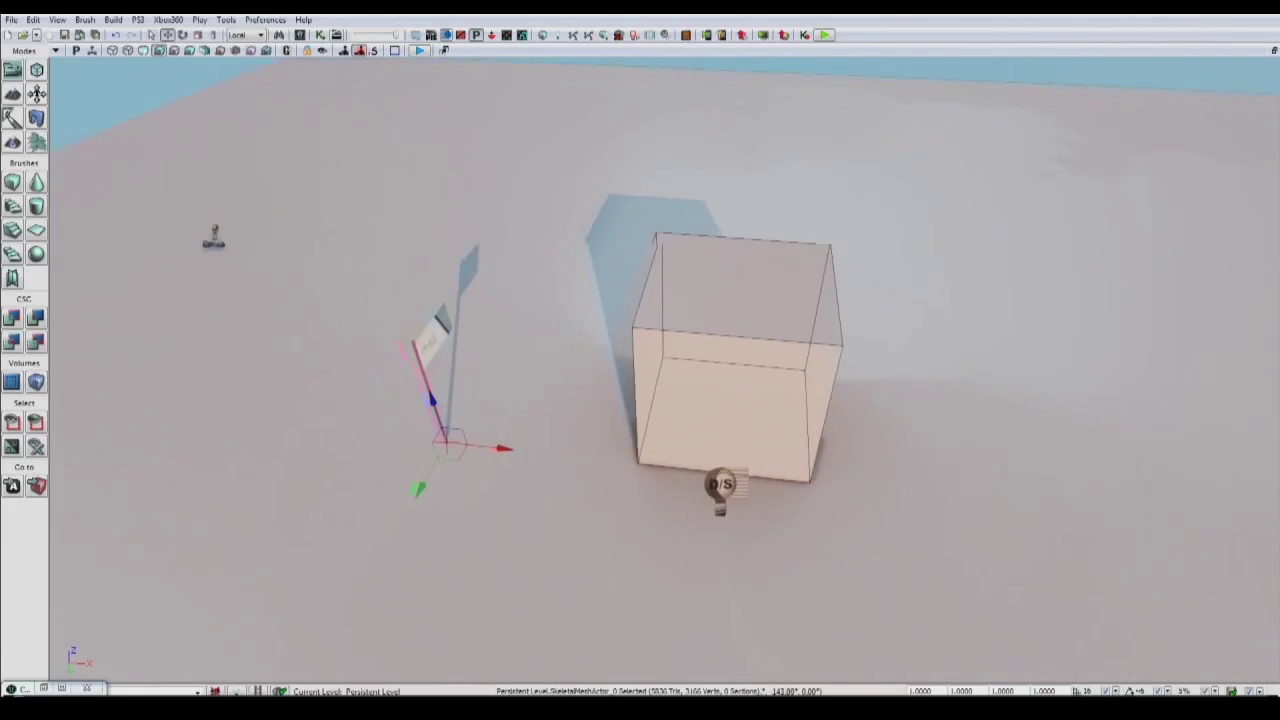
pyautogui.moveTo(916, 416); pyautogui.dragTo(896, 411, button='right')
pyautogui.keyDown('alt'); pyautogui.moveTo(550, 446); pyautogui.dragTo(1278, 476); pyautogui.keyUp('alt')
pyautogui.moveTo(850, 465); pyautogui.dragTo(900, 477, button='right')
pyautogui.keyDown('alt'); pyautogui.moveTo(899, 481); pyautogui.dragTo(459, 346); pyautogui.keyUp('alt')
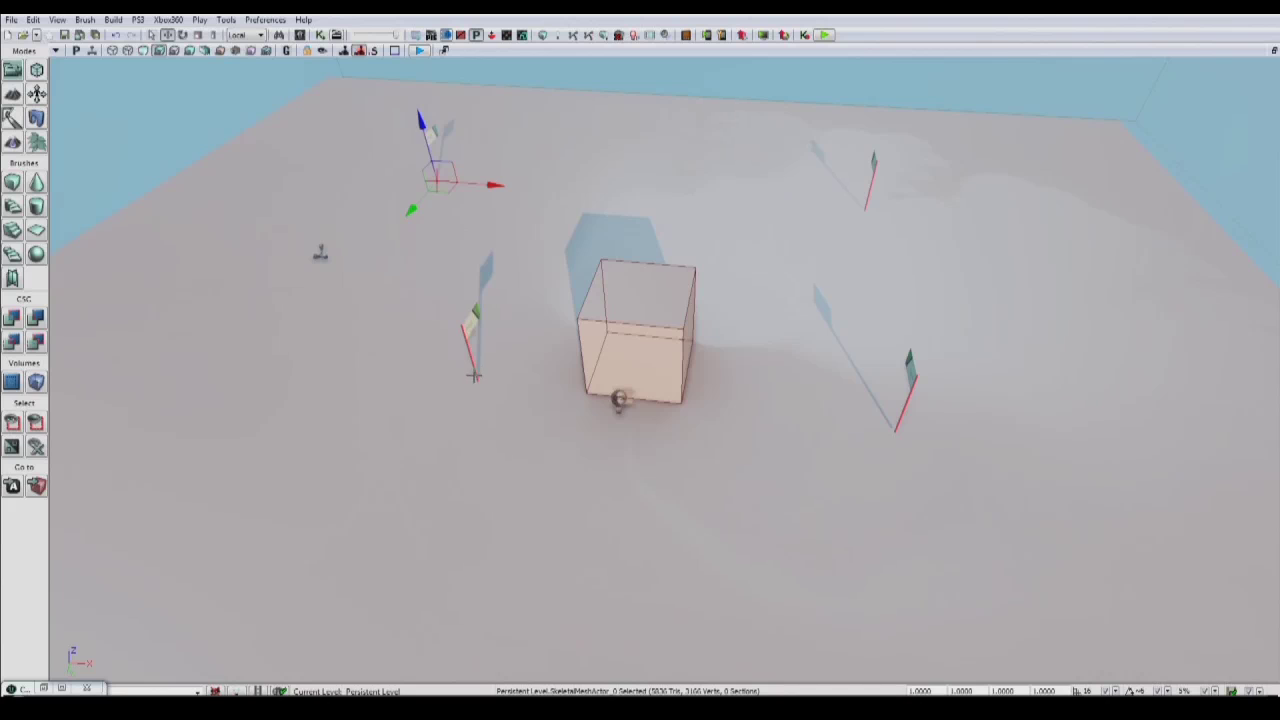
# - Move one nearby flag farther from the cube and place a copy of it on top of the cube
pyautogui.click(478, 378)
pyautogui.moveTo(495, 385); pyautogui.dragTo(275, 356)
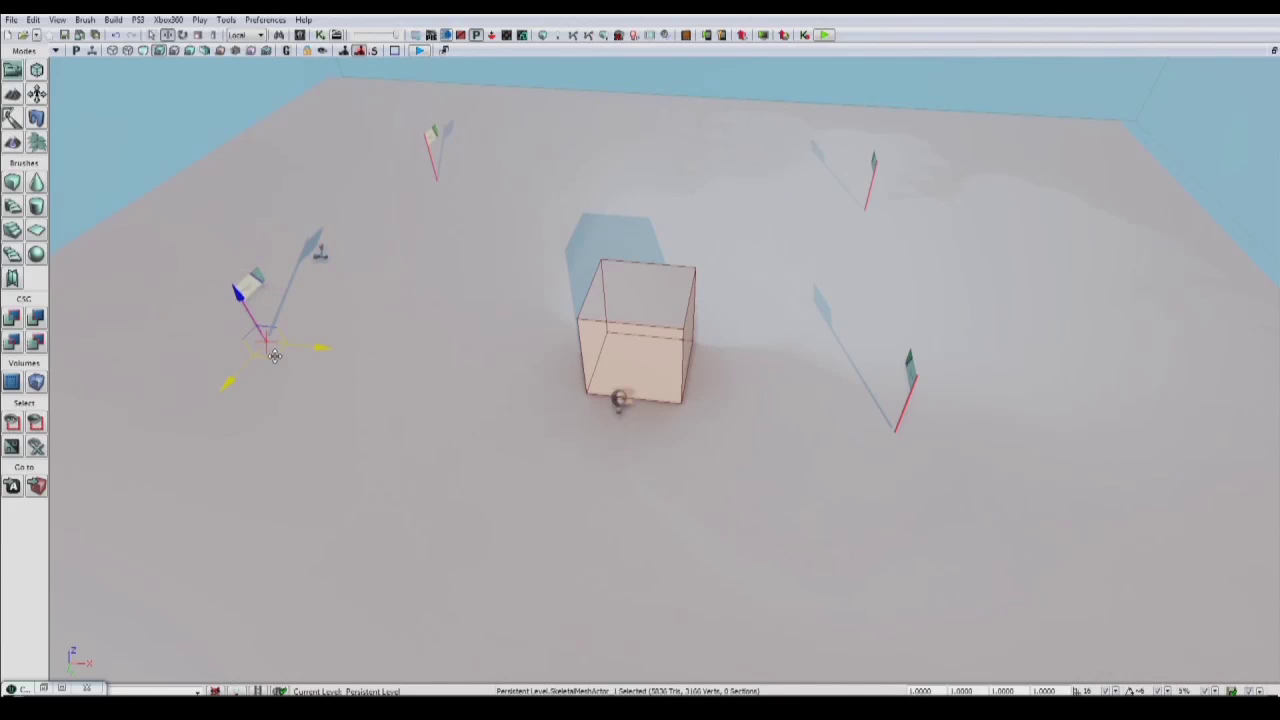
pyautogui.click(652, 362)
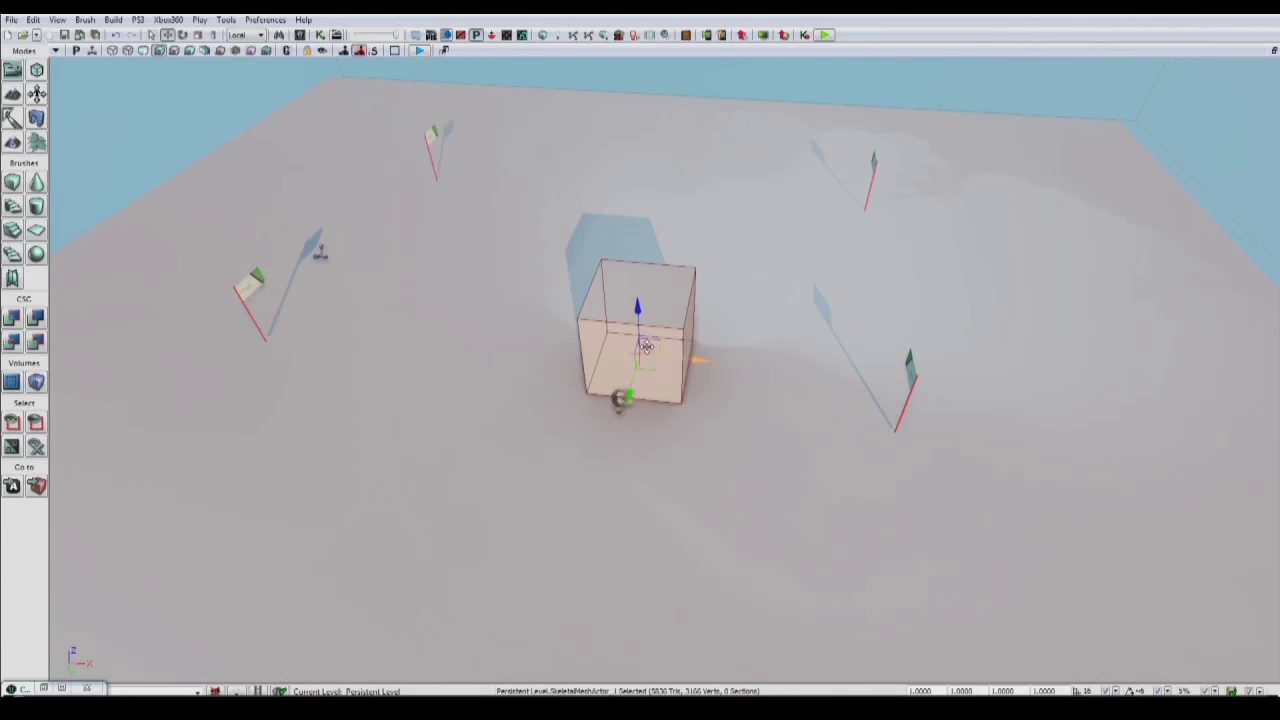
pyautogui.moveTo(646, 345); pyautogui.dragTo(726, 310)
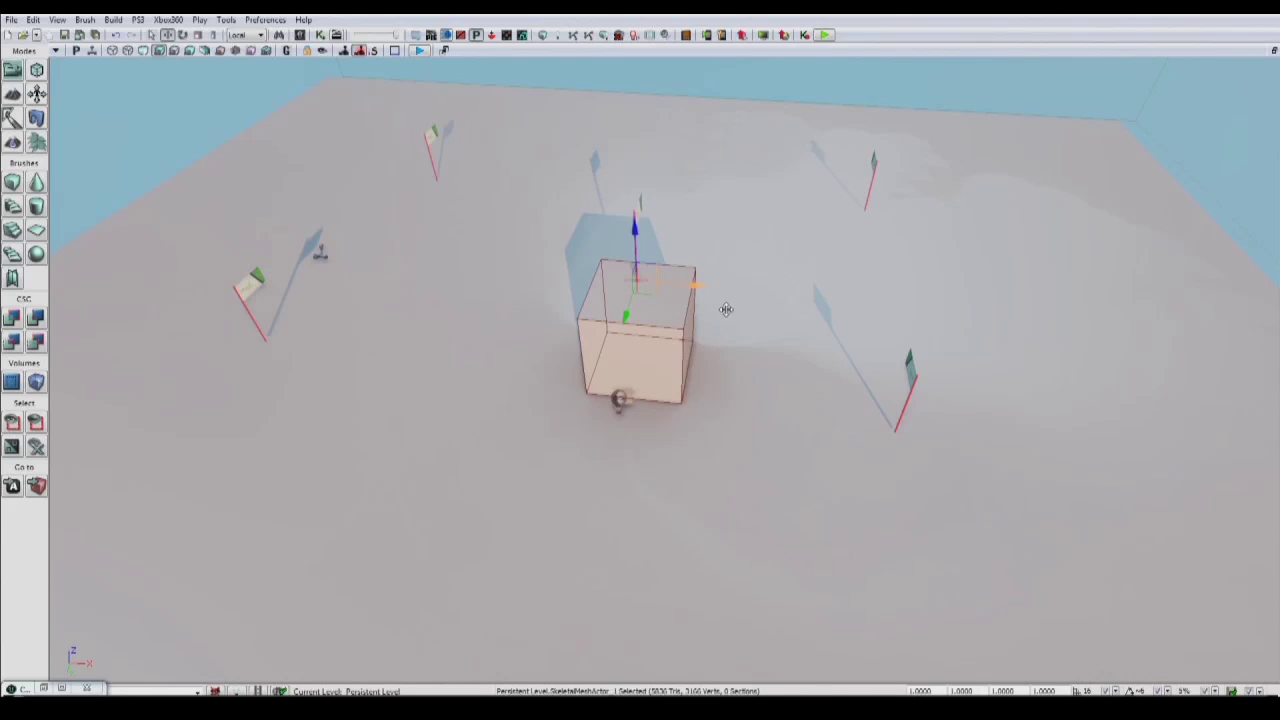
pyautogui.moveTo(726, 310); pyautogui.dragTo(530, 315, button='right')
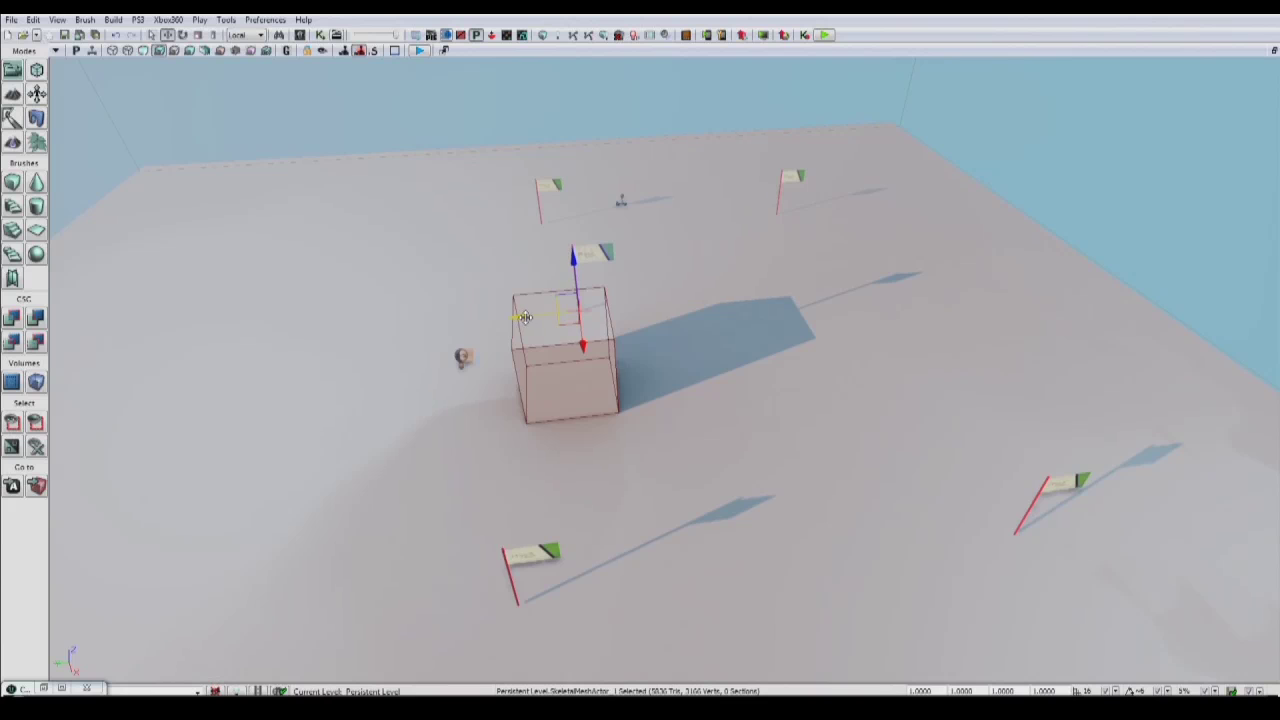
pyautogui.moveTo(525, 317); pyautogui.dragTo(512, 319)
# - Select the two ground flags in line with the cube and move them together sideways, away from the other flags
pyautogui.moveTo(740, 462); pyautogui.dragTo(701, 485, button='right')
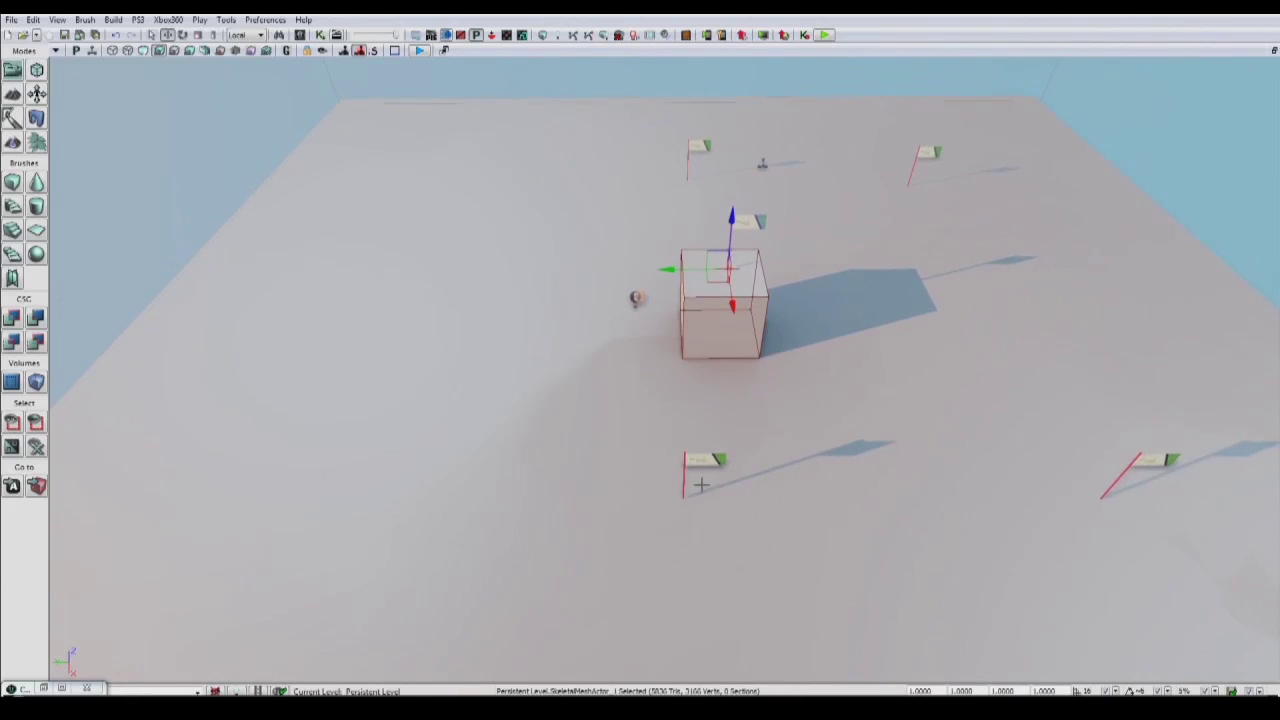
pyautogui.click(684, 488)
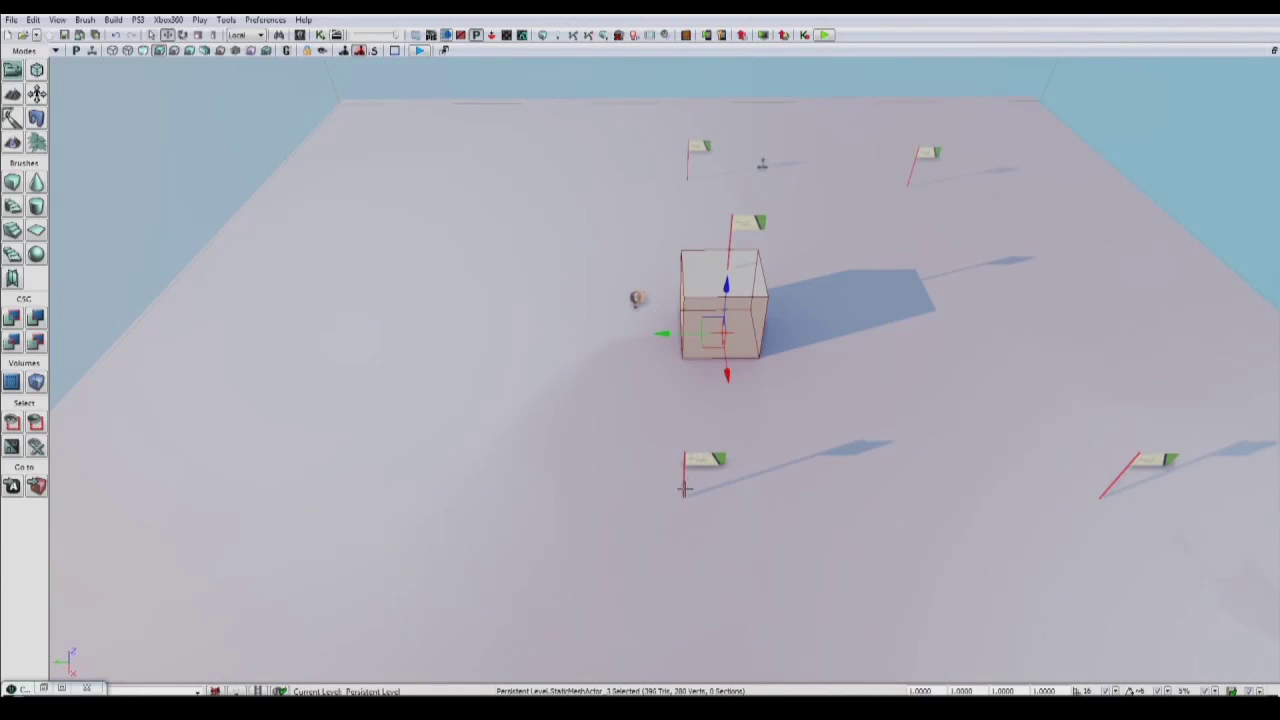
pyautogui.hotkey('ctrl', 'z')
pyautogui.click(684, 477)
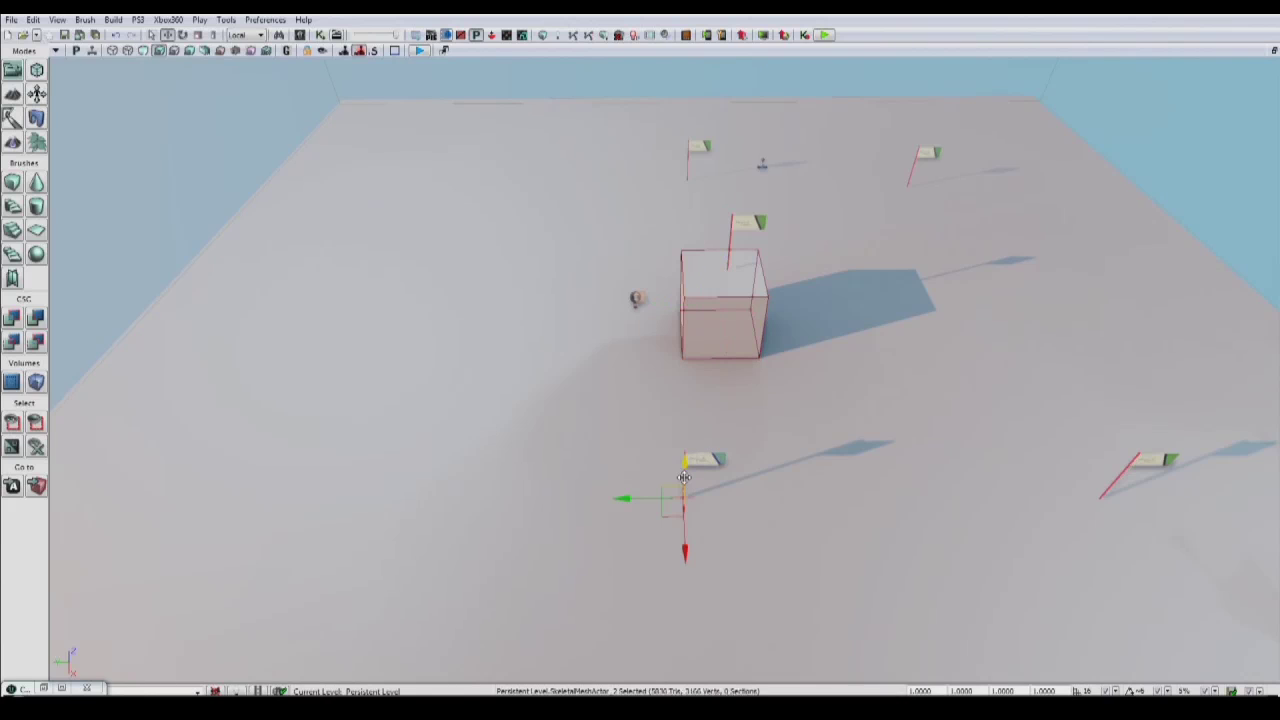
pyautogui.keyDown('ctrl'); pyautogui.click(690, 178); pyautogui.keyUp('ctrl')
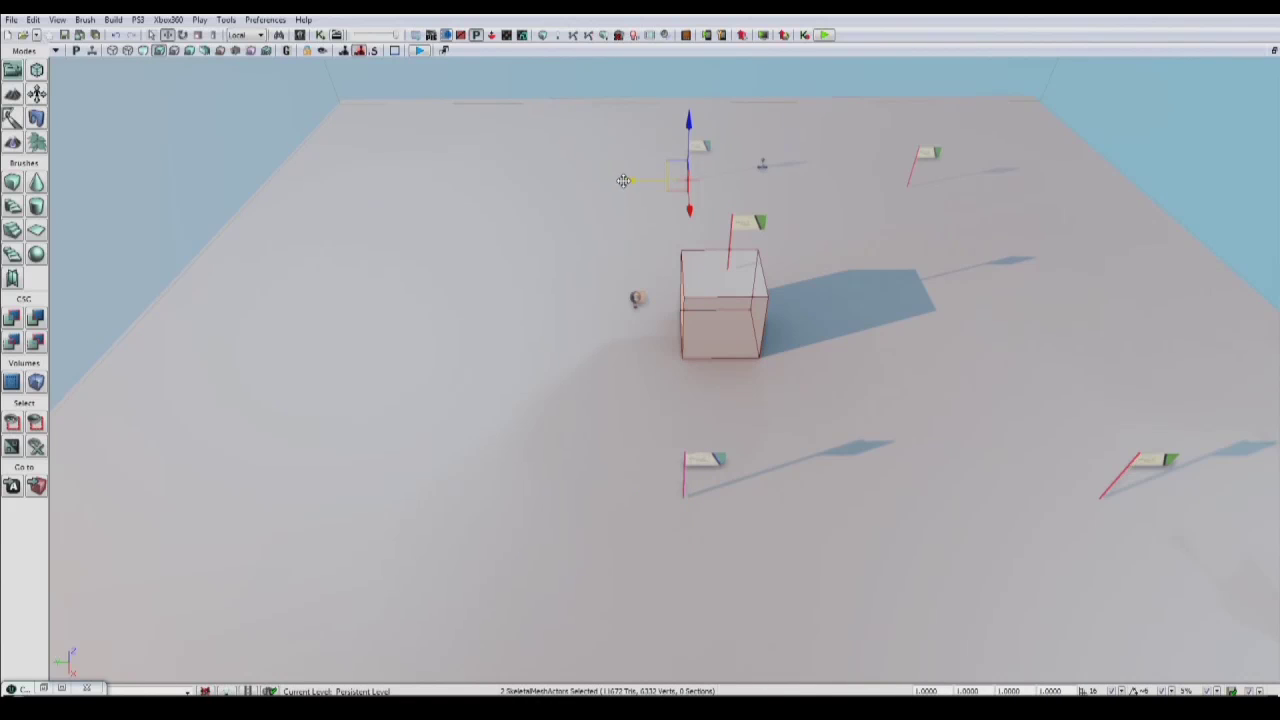
pyautogui.moveTo(623, 180); pyautogui.dragTo(388, 182)
pyautogui.moveTo(848, 313)
pyautogui.mouseDown(button='right')
pyautogui.moveTo(710, 295)
pyautogui.moveTo(620, 260)
pyautogui.moveTo(820, 335)
pyautogui.moveTo(862, 314)
pyautogui.mouseUp(button='right')
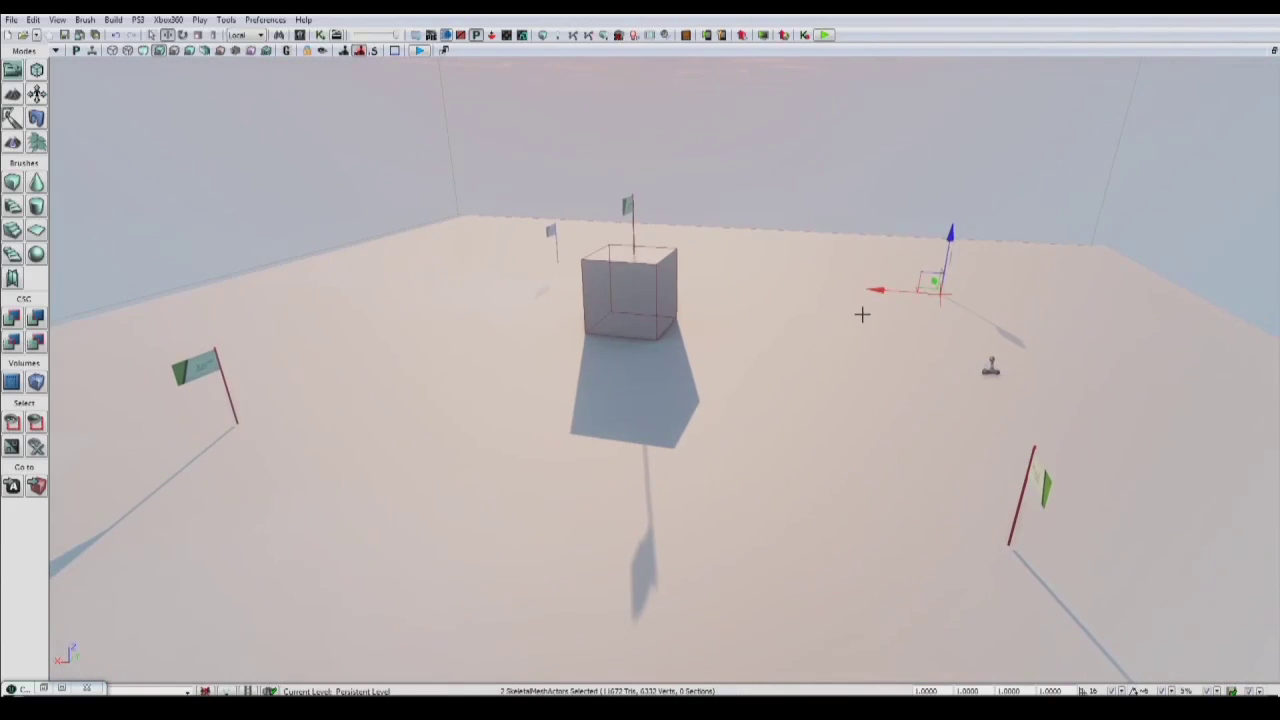
# - Save the map with the placed flags in the QA/APEX/Clothing maps folder
pyautogui.click(64, 35)
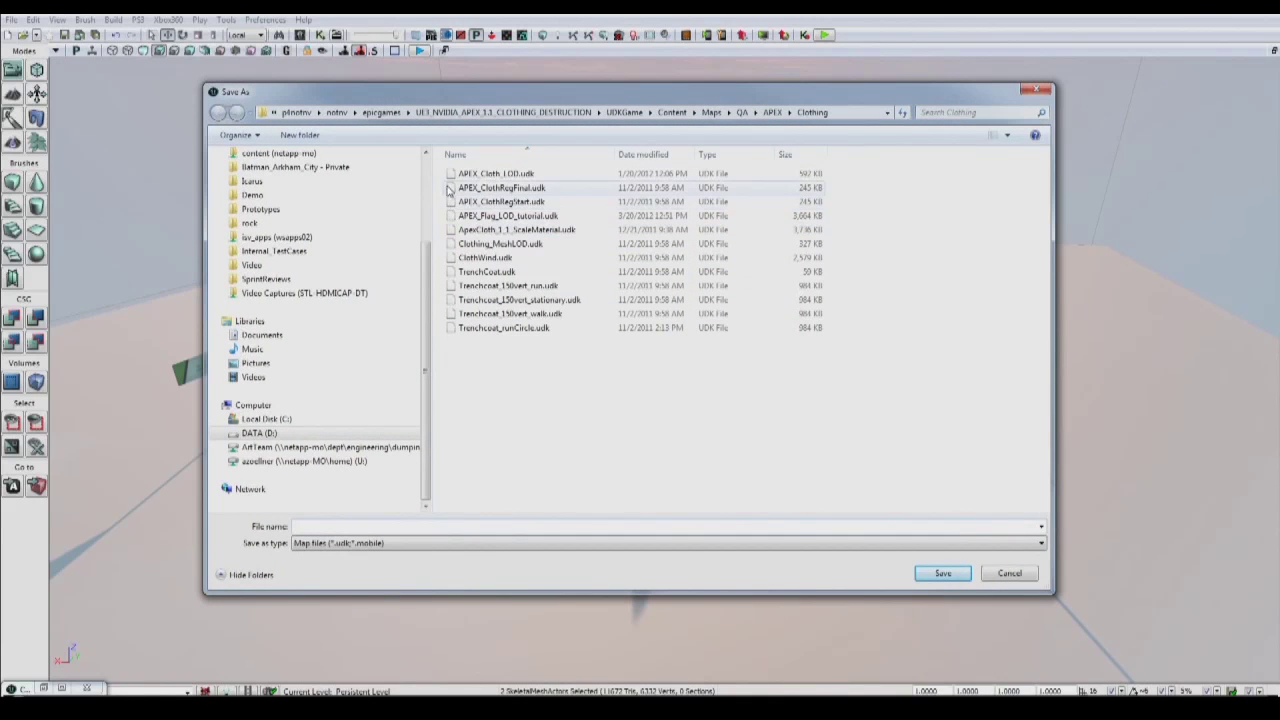
pyautogui.click(931, 577)
pyautogui.click(677, 359)
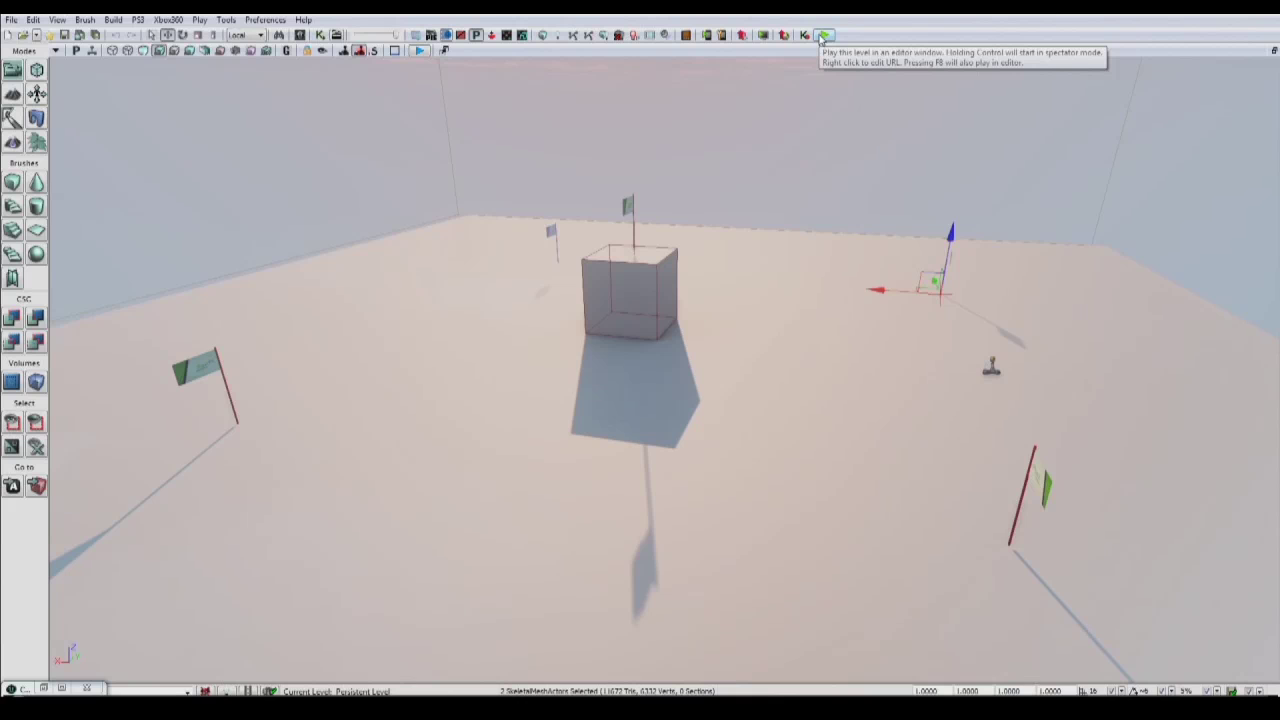
# - Play the level in an editor window and move past the cube up to a ground flag to examine its cloth LOD changes
pyautogui.click(824, 35)
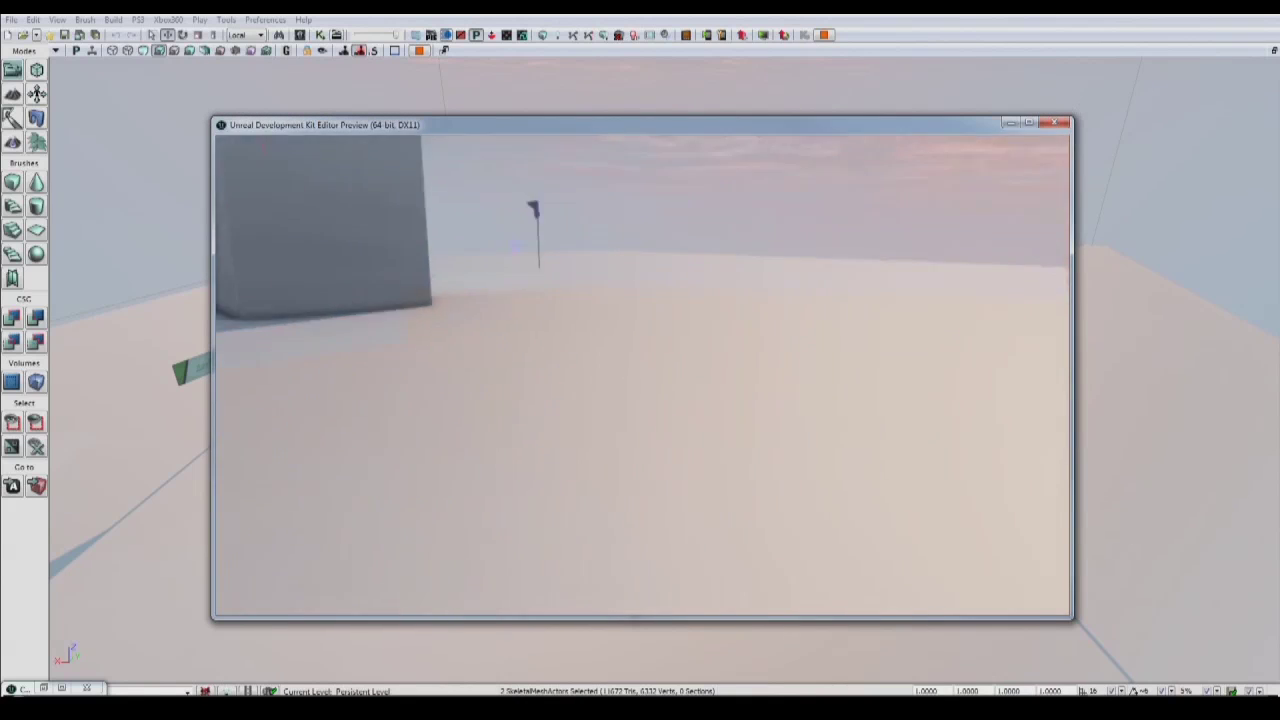
pyautogui.press('w')
pyautogui.press('d')
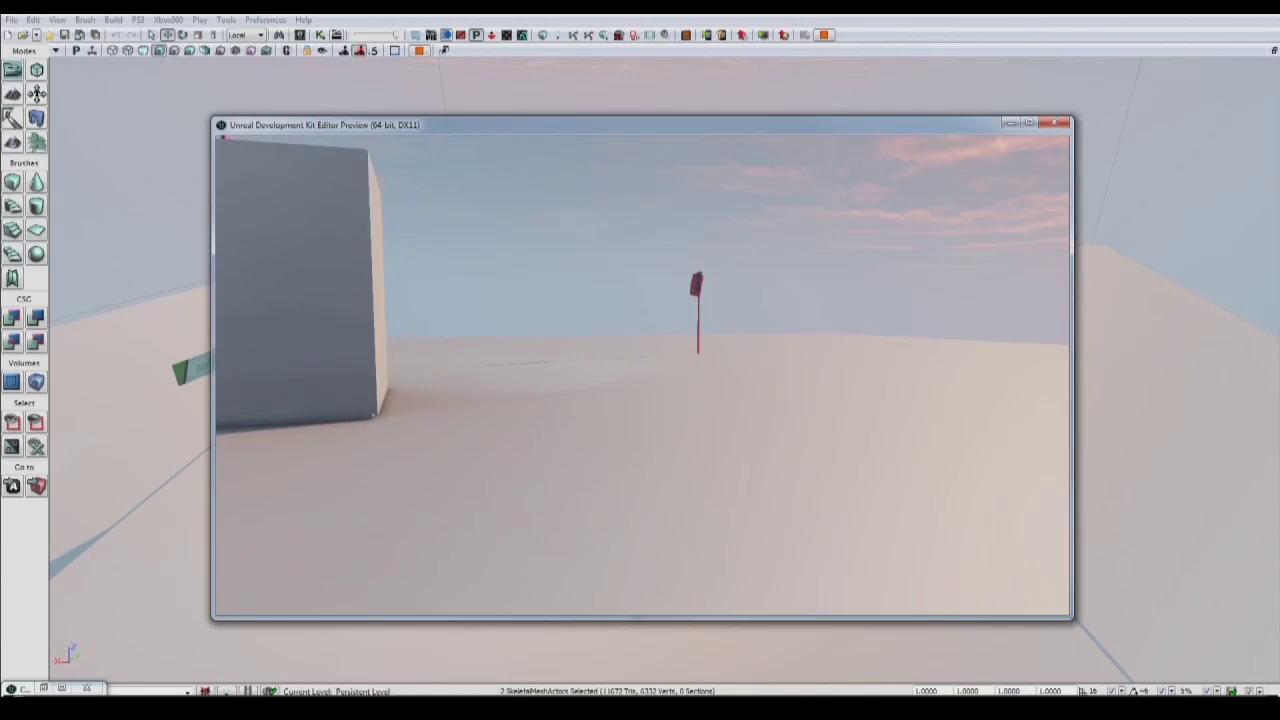
pyautogui.press('w')
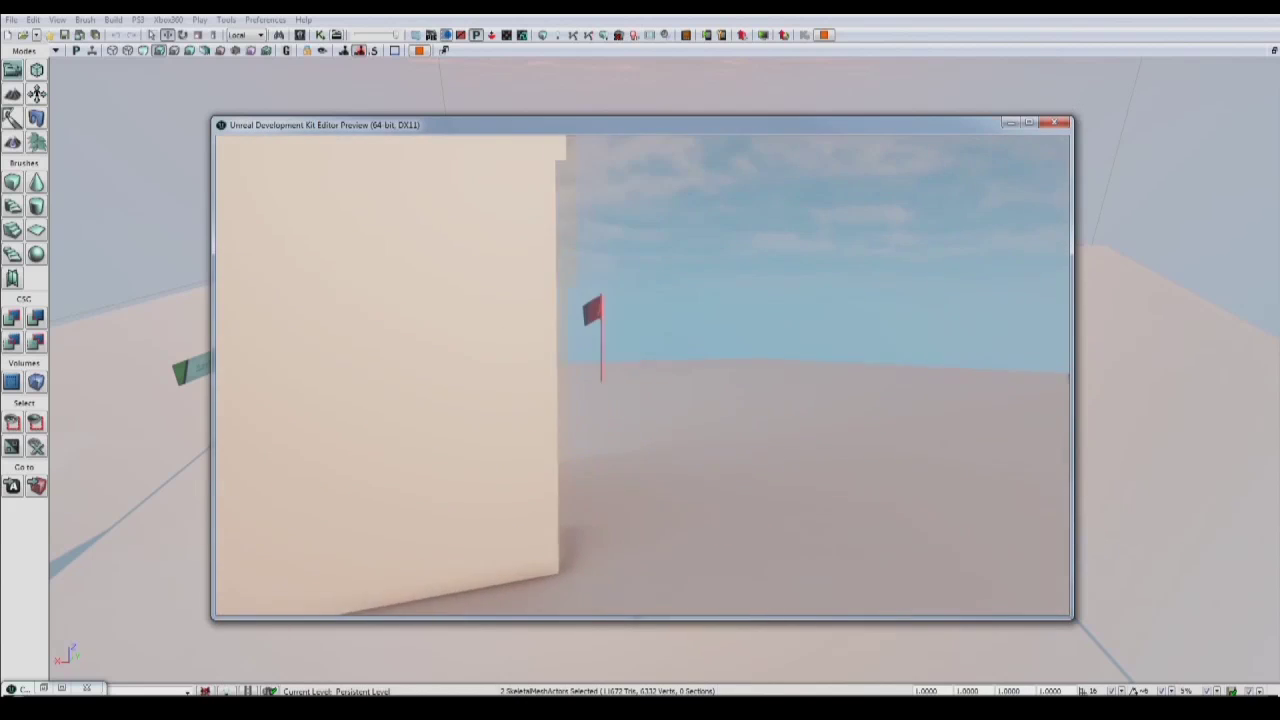
pyautogui.press('d')
pyautogui.press('w')
pyautogui.press('d')
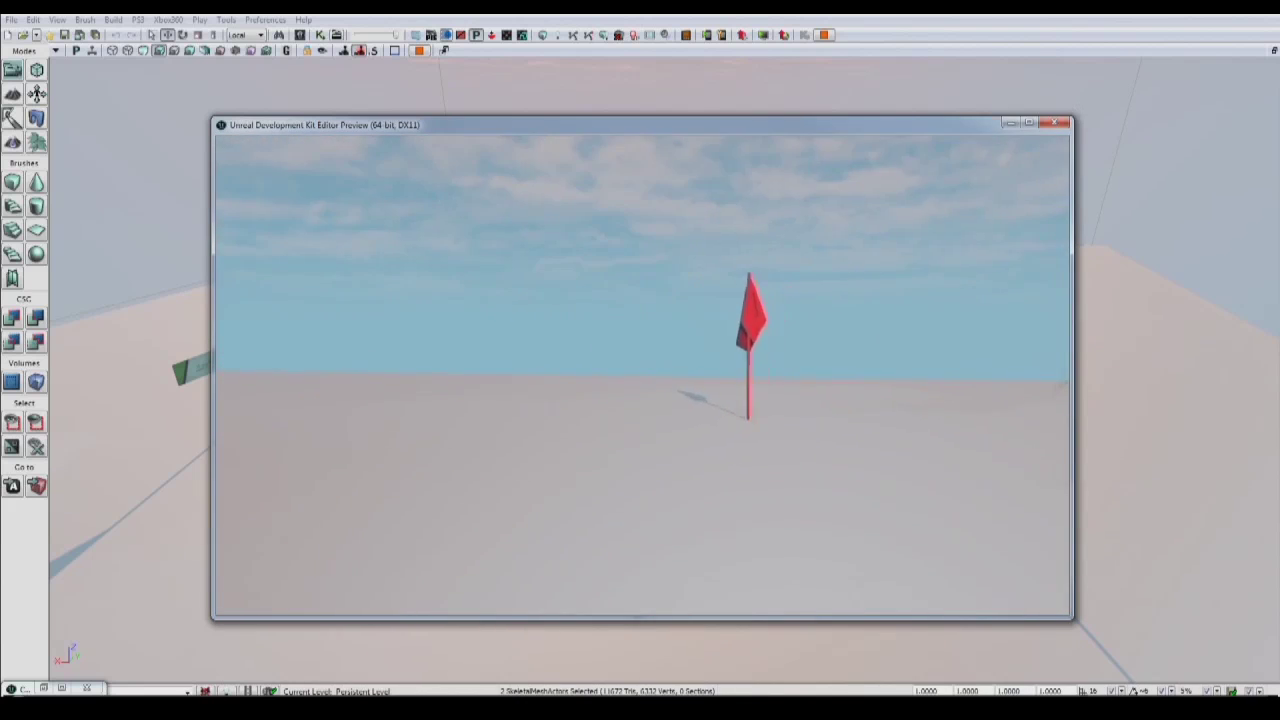
pyautogui.press('w')
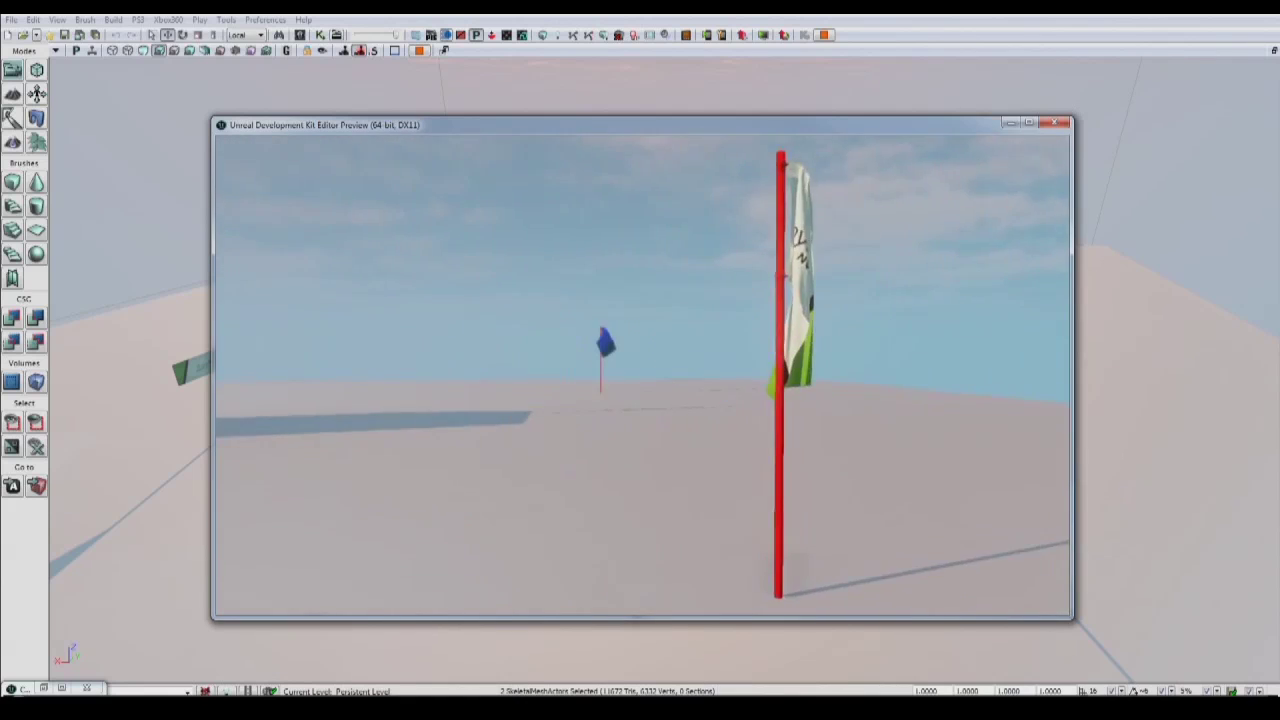
pyautogui.press('d')
# - Approach the next distant flag until close, then back away from it to check its clothing LOD switching in both directions
pyautogui.press('a')
pyautogui.press('w')
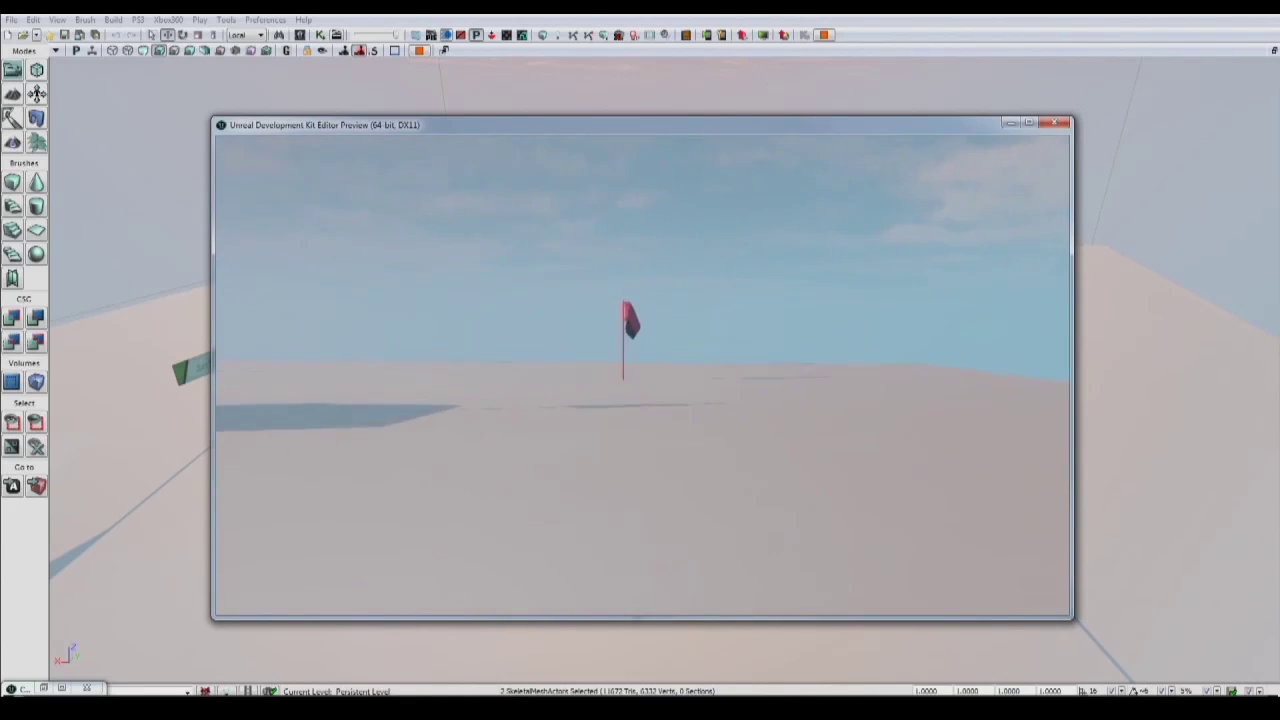
pyautogui.press('w')
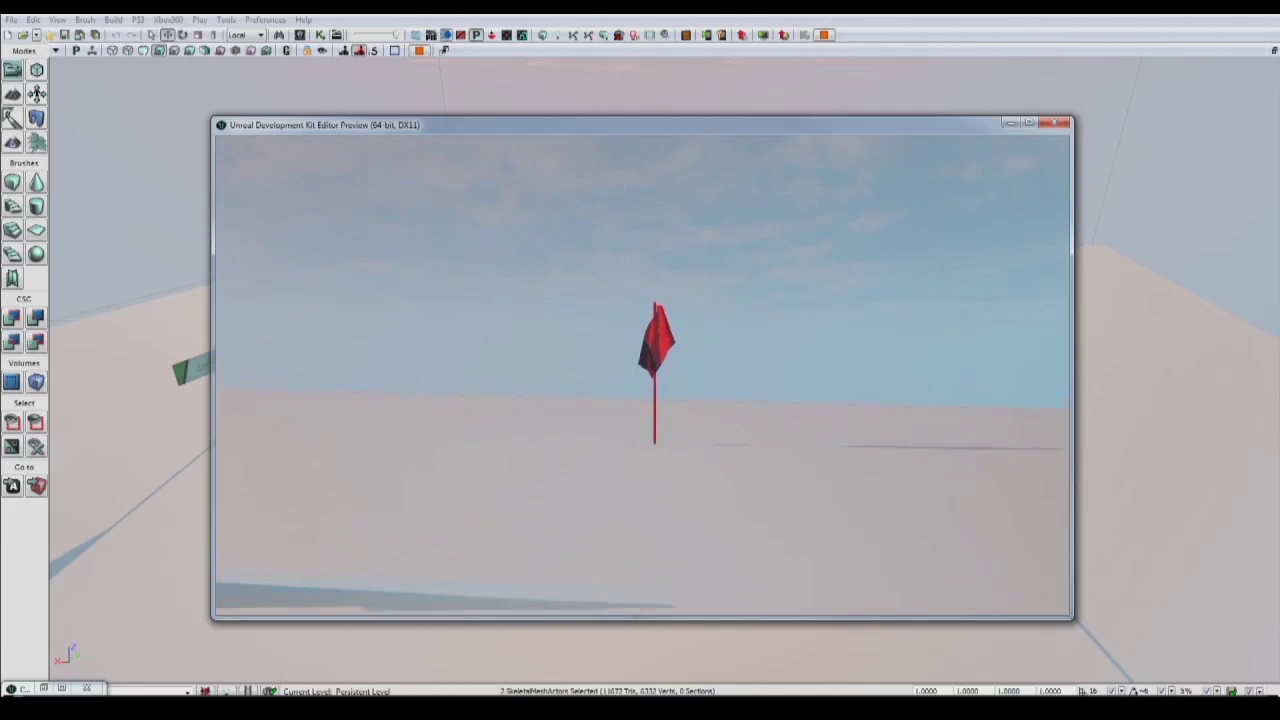
pyautogui.press('w')
pyautogui.press('a')
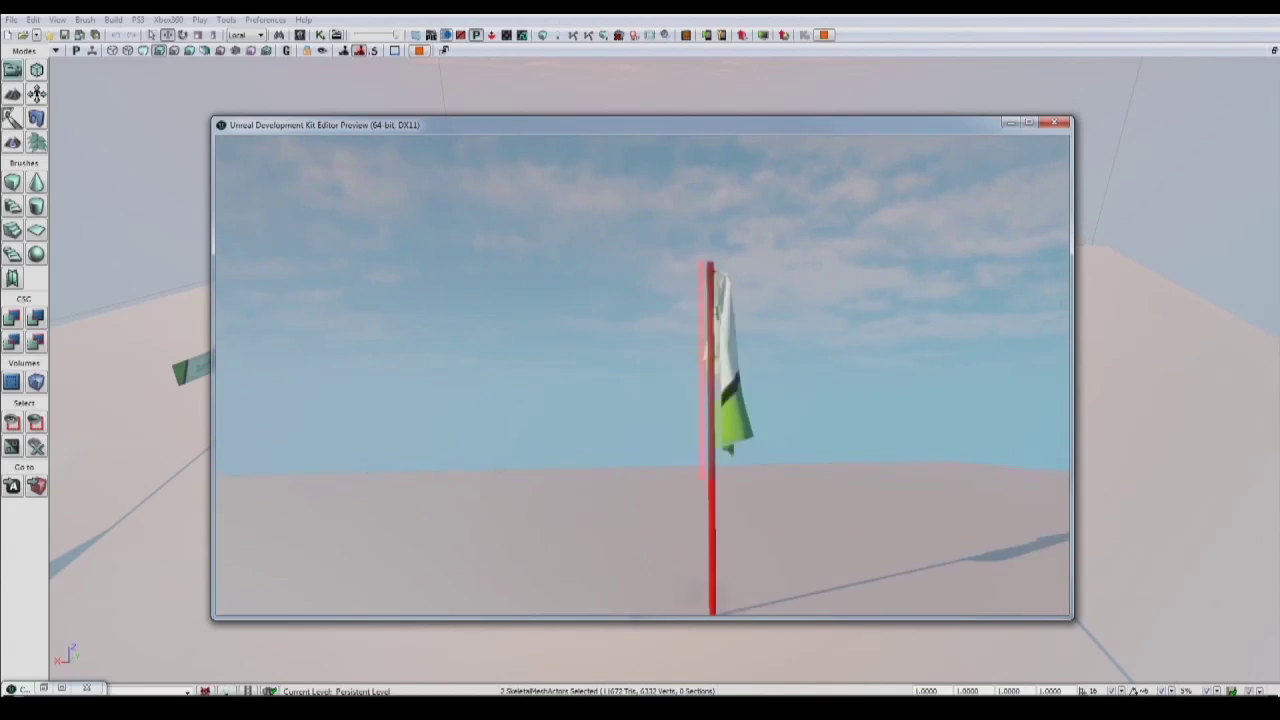
pyautogui.press('s')
pyautogui.press('d')
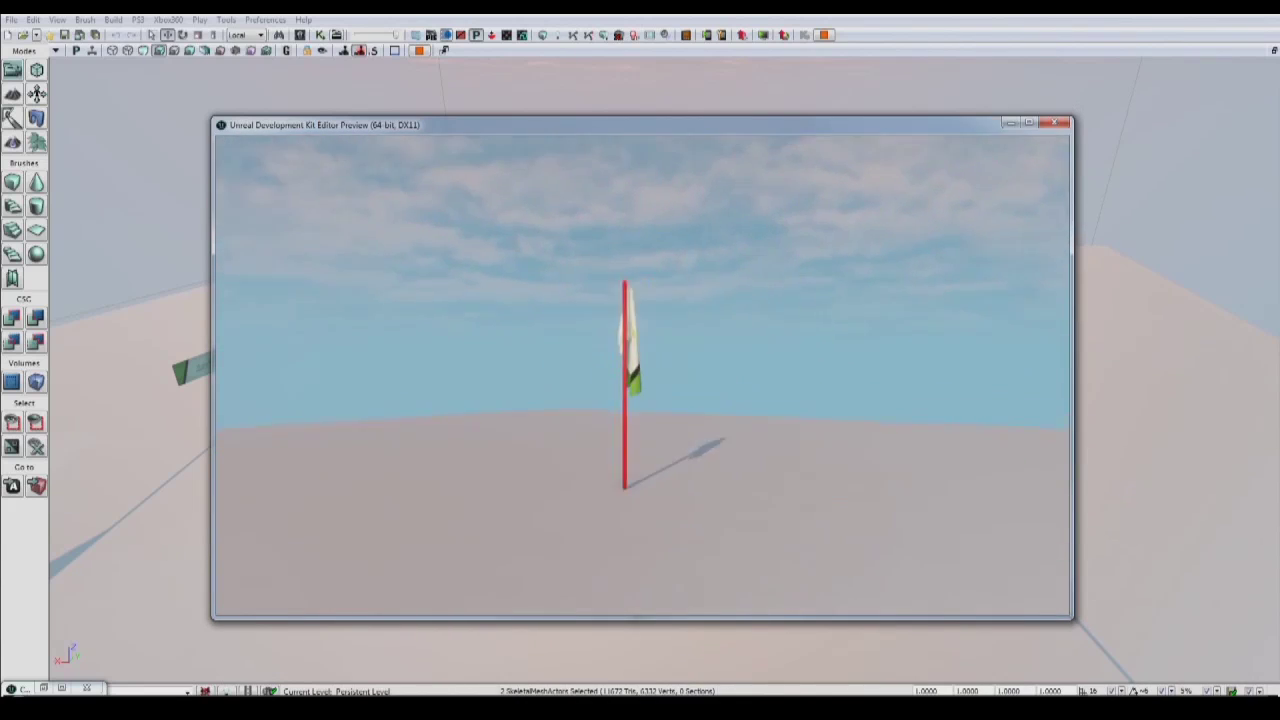
# - Approach another ground flag, then back off until the cube is in view to compare clothing LODs at different distances
pyautogui.press('w')
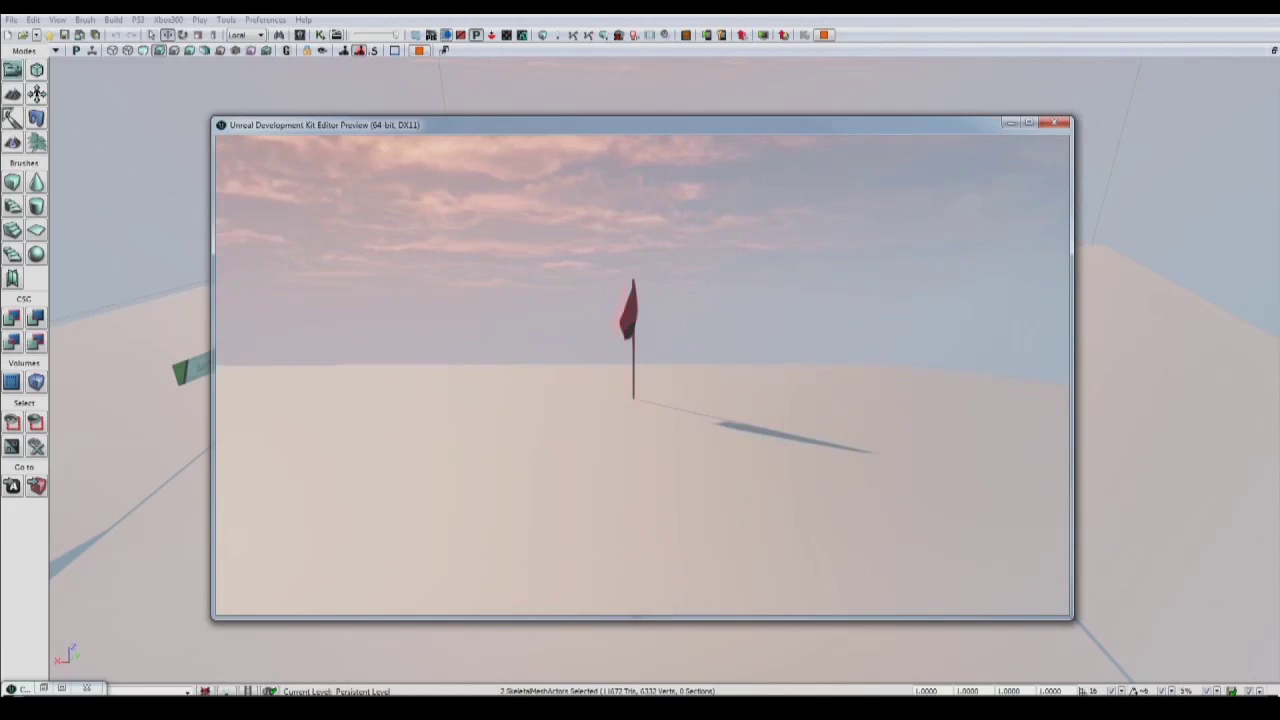
pyautogui.press('d')
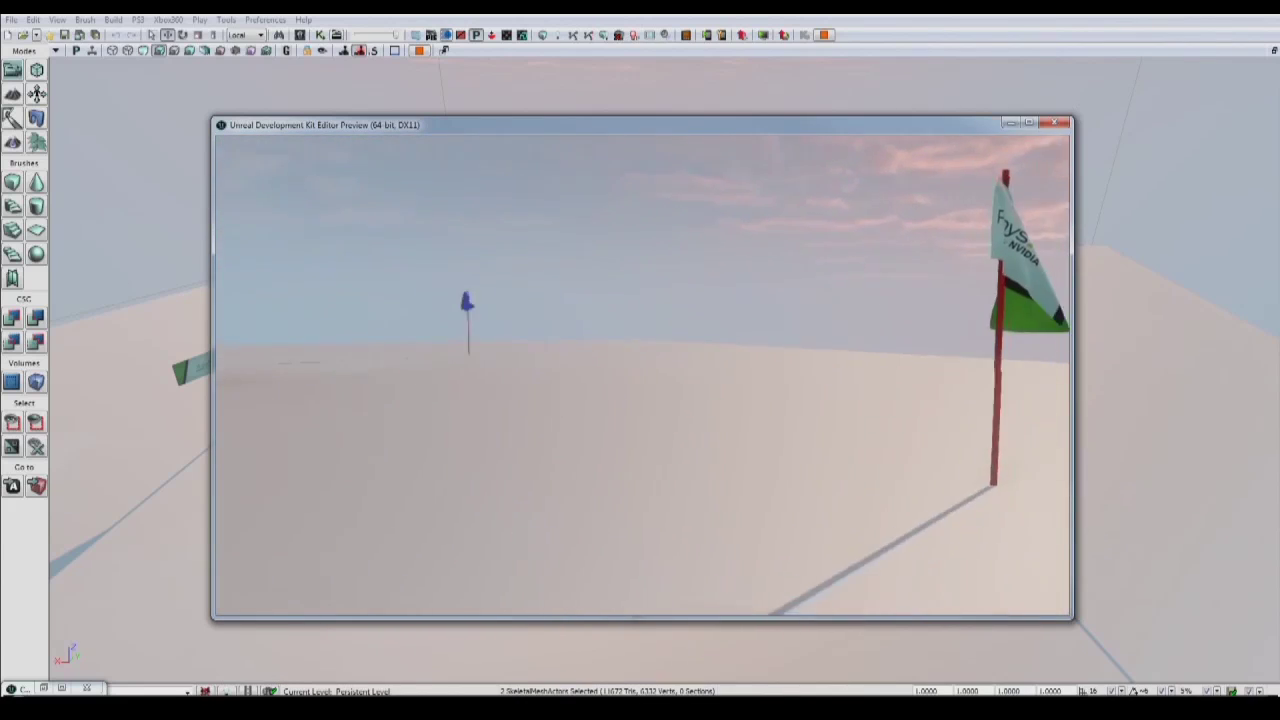
pyautogui.press('s')
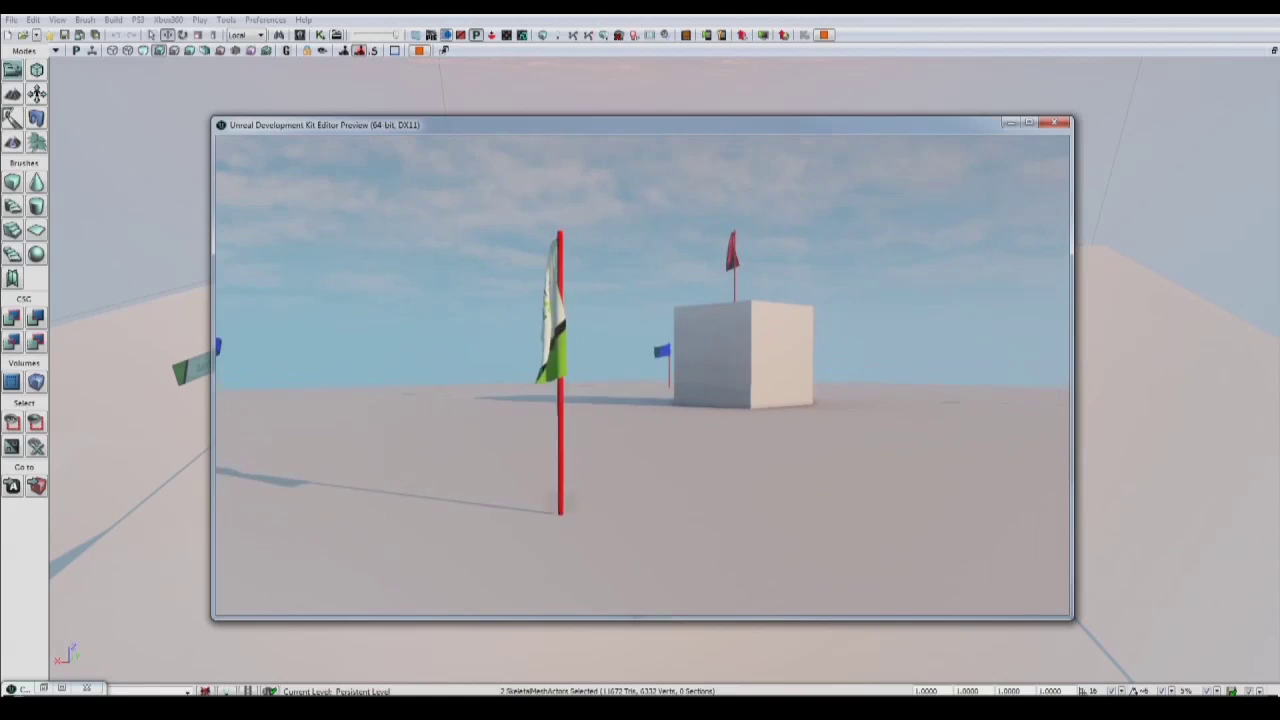
pyautogui.press('Right')
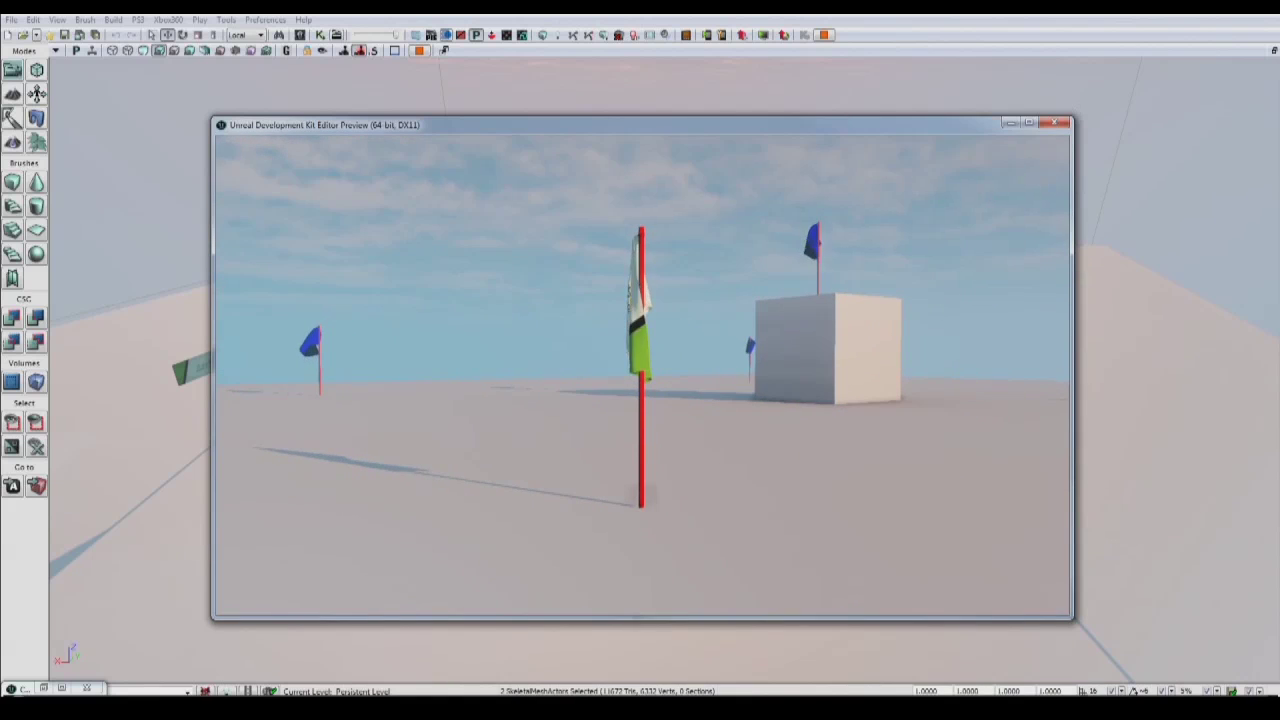
# - Move past the cube and its rooftop flag to a far ground flag and inspect its cloth simulation up close
pyautogui.press('w')
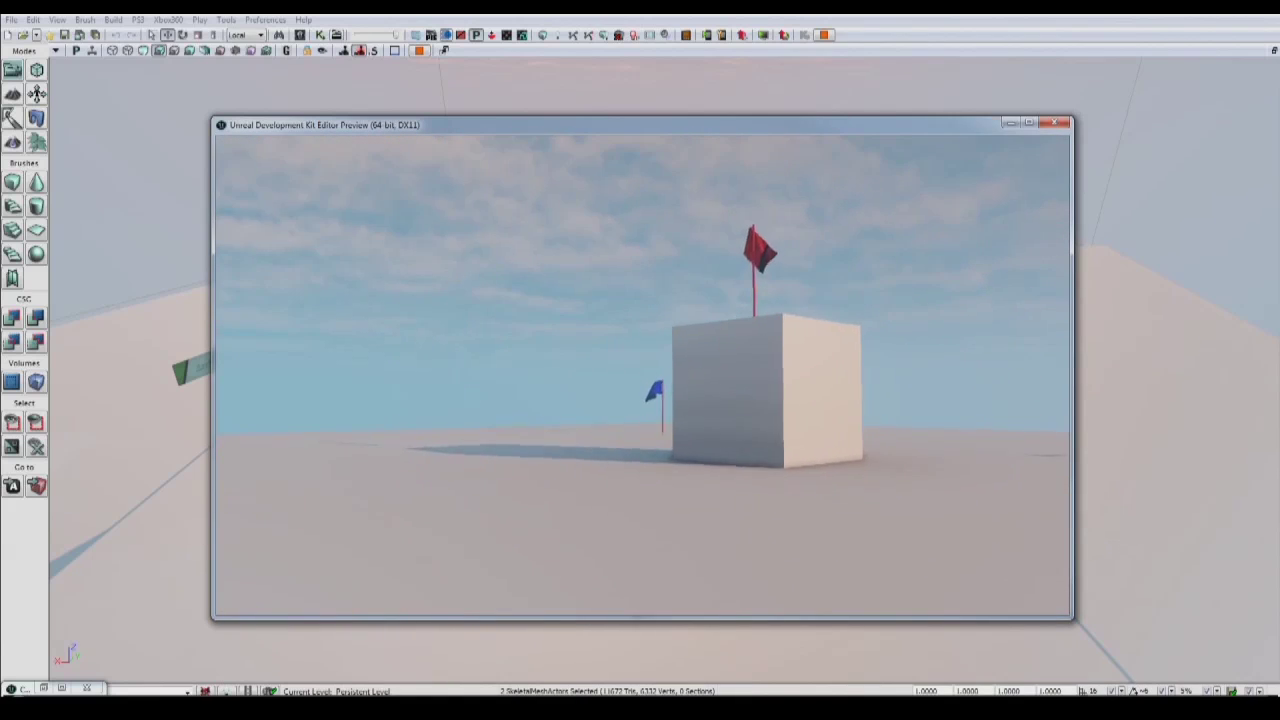
pyautogui.press('w')
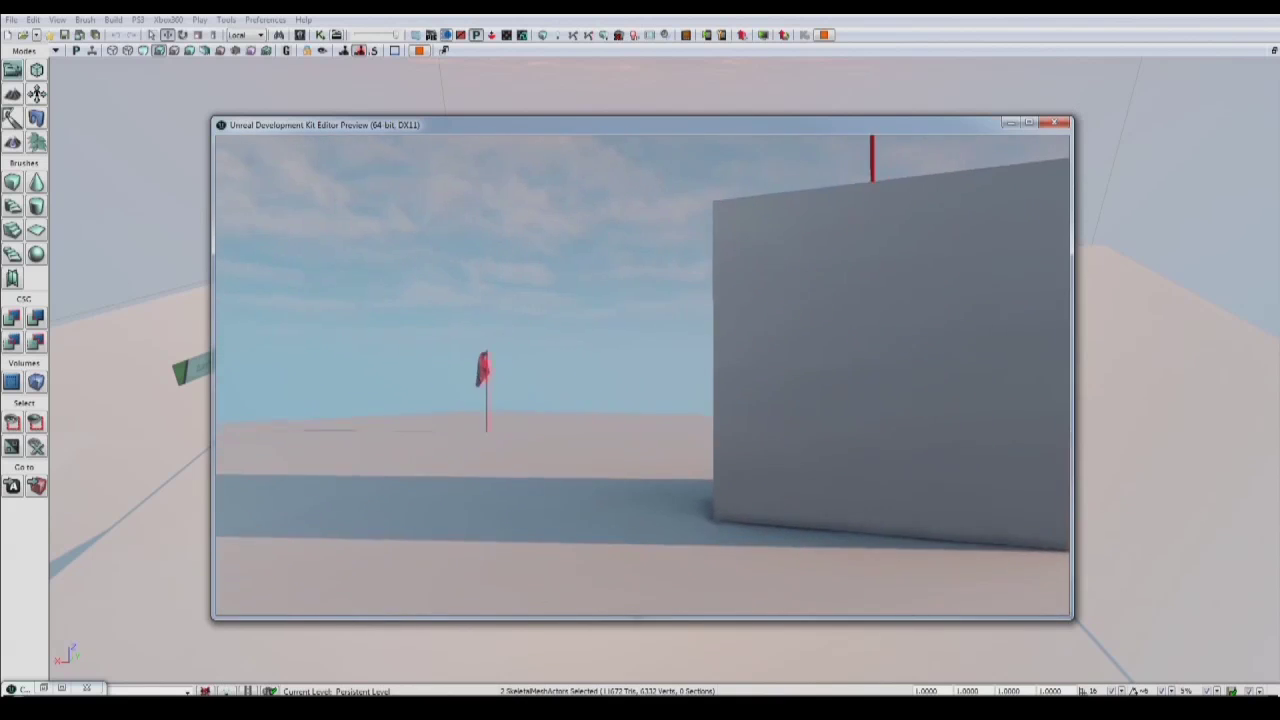
pyautogui.press('Left')
pyautogui.press('w')
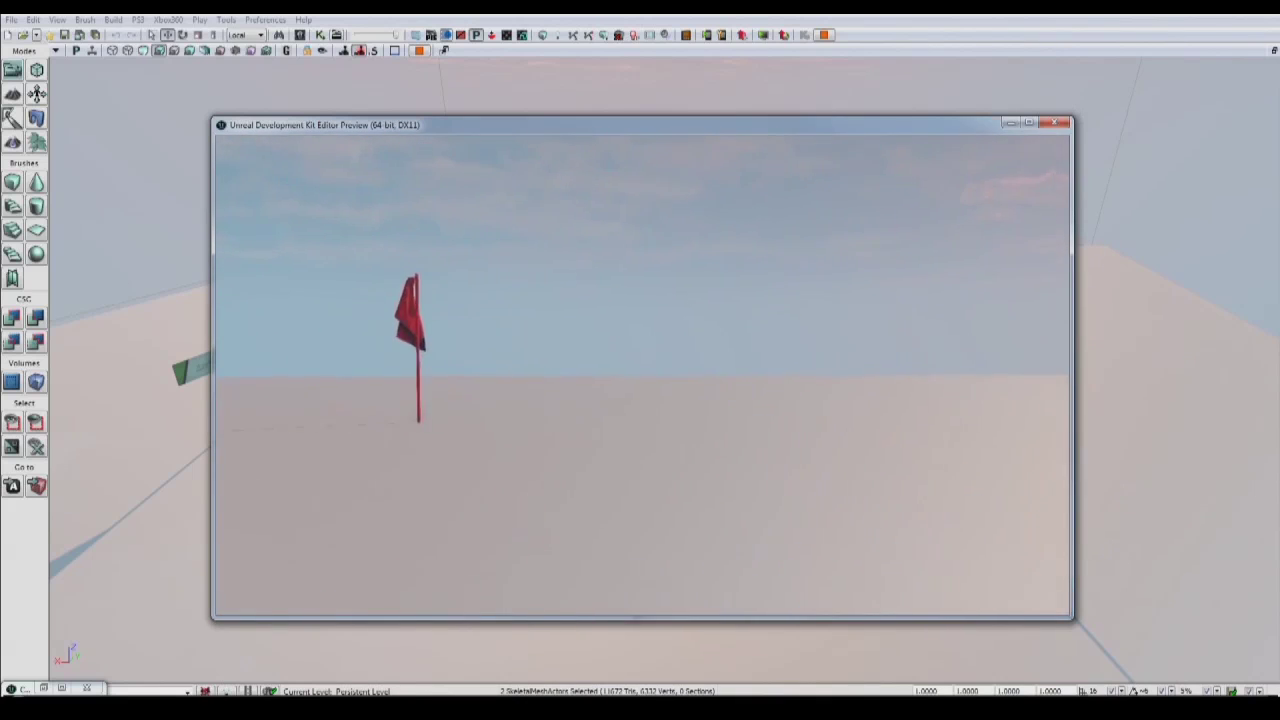
pyautogui.press('w')
pyautogui.press('a')
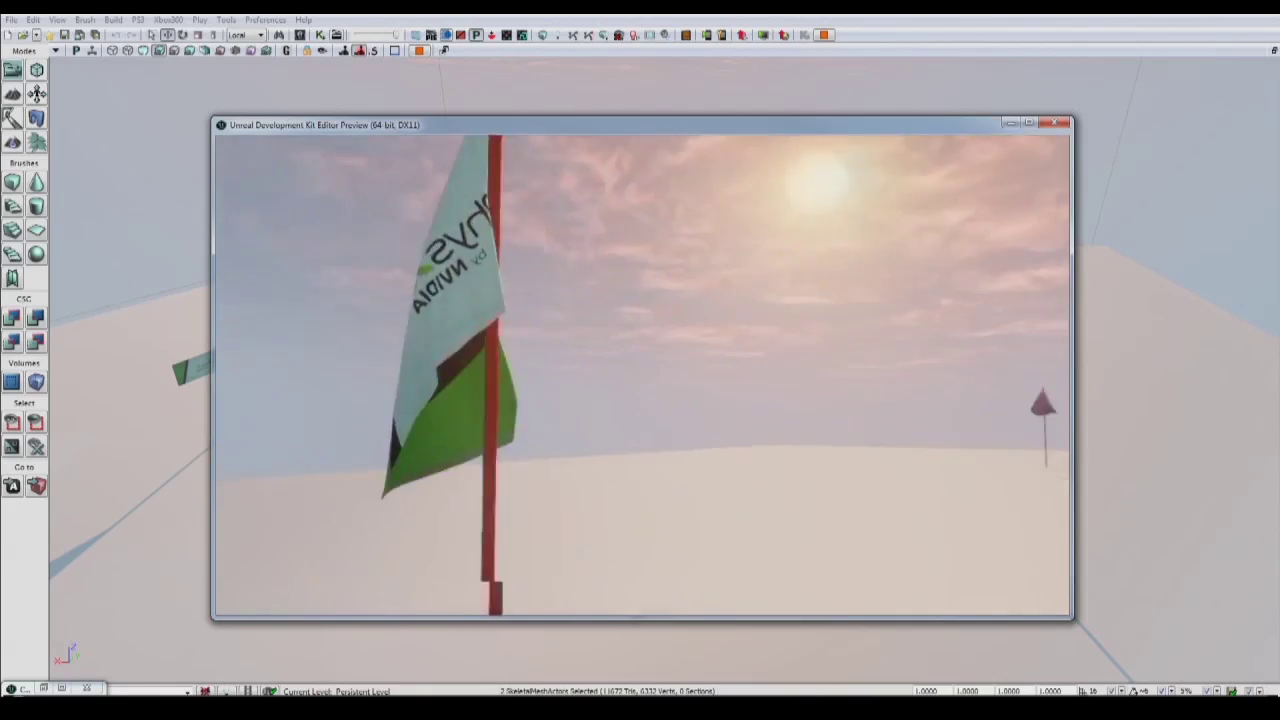